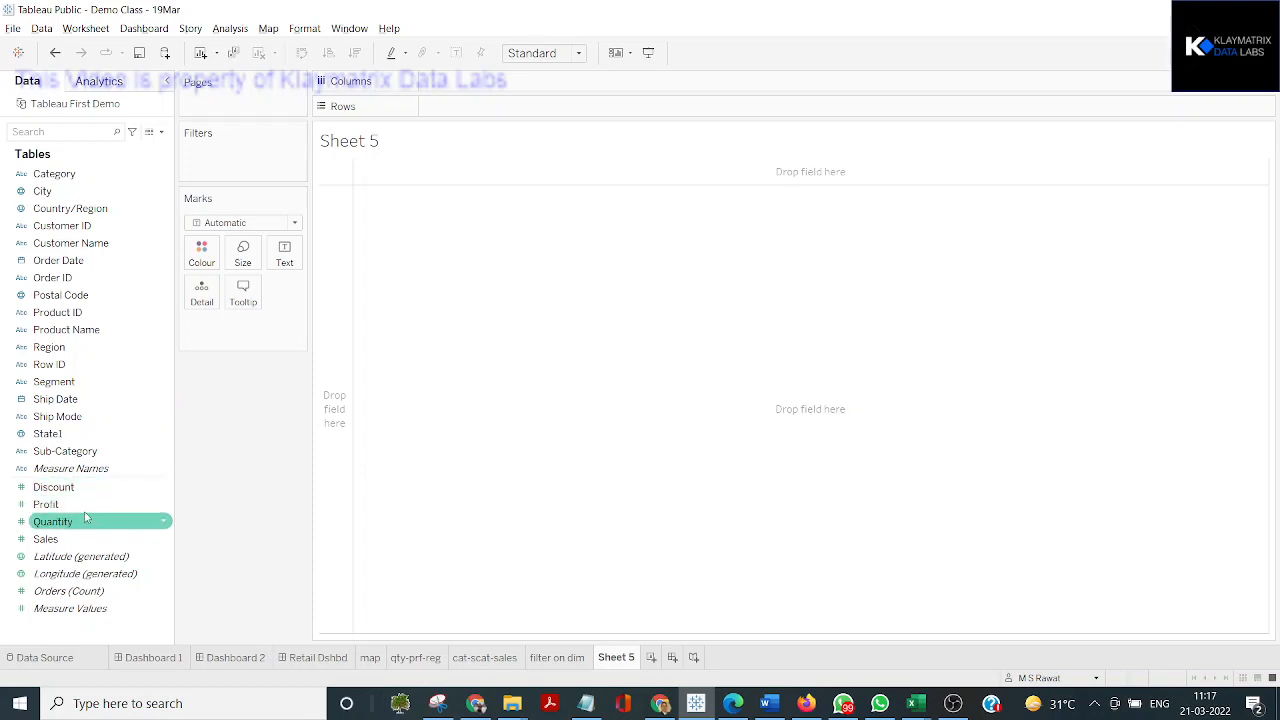
# Build a bar chart of summed Sales by State1, sorted descending by sales, with states on columns and Sales on rows
pyautogui.click(70, 437)
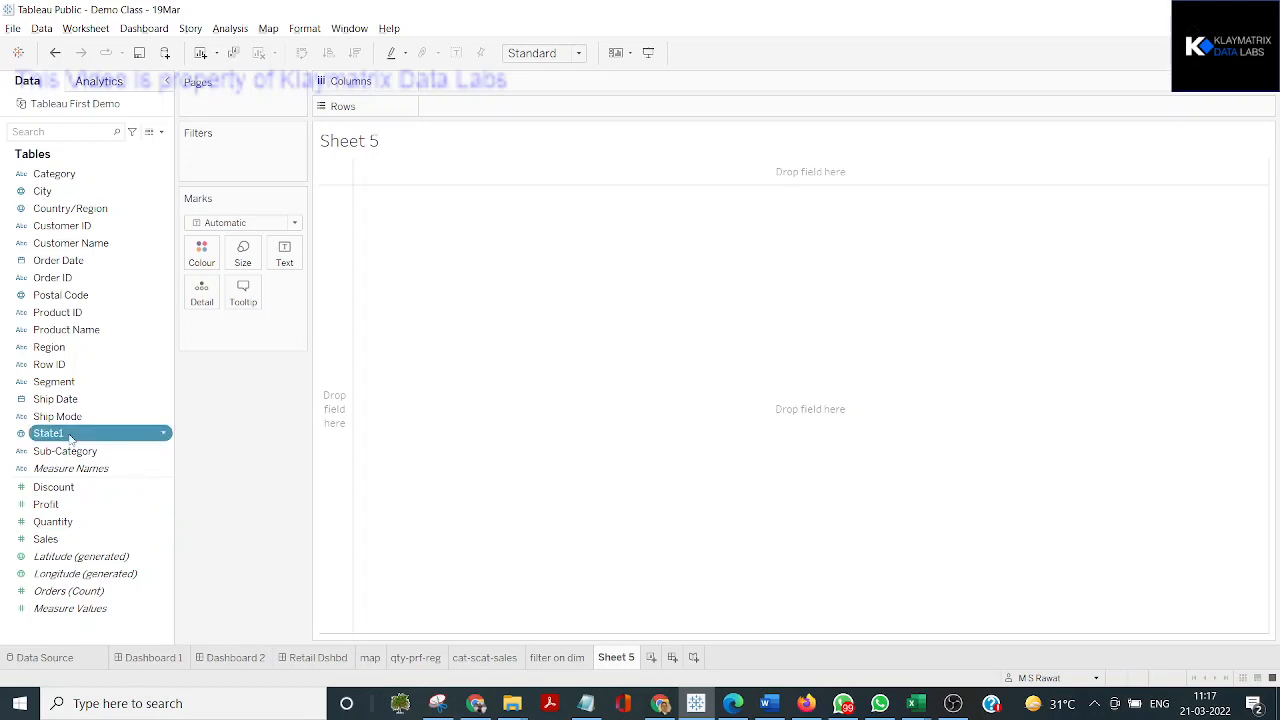
pyautogui.moveTo(70, 437); pyautogui.dragTo(466, 106)
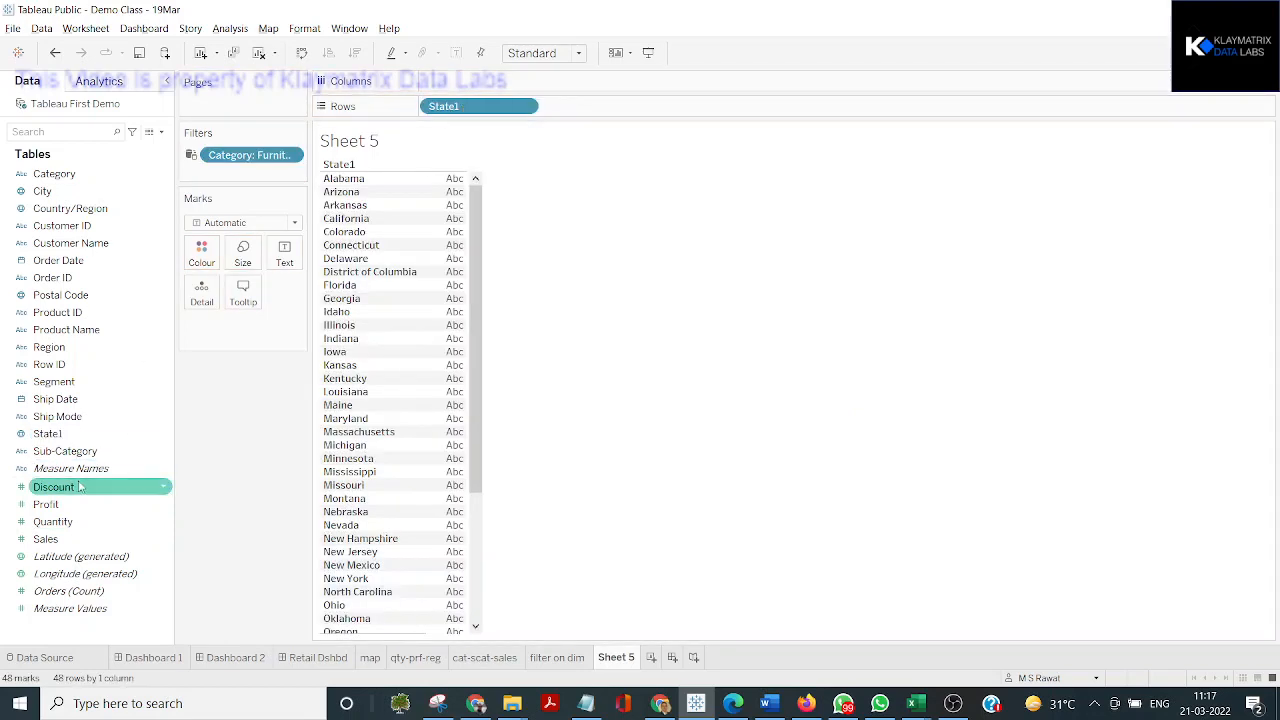
pyautogui.moveTo(45, 539); pyautogui.dragTo(460, 86)
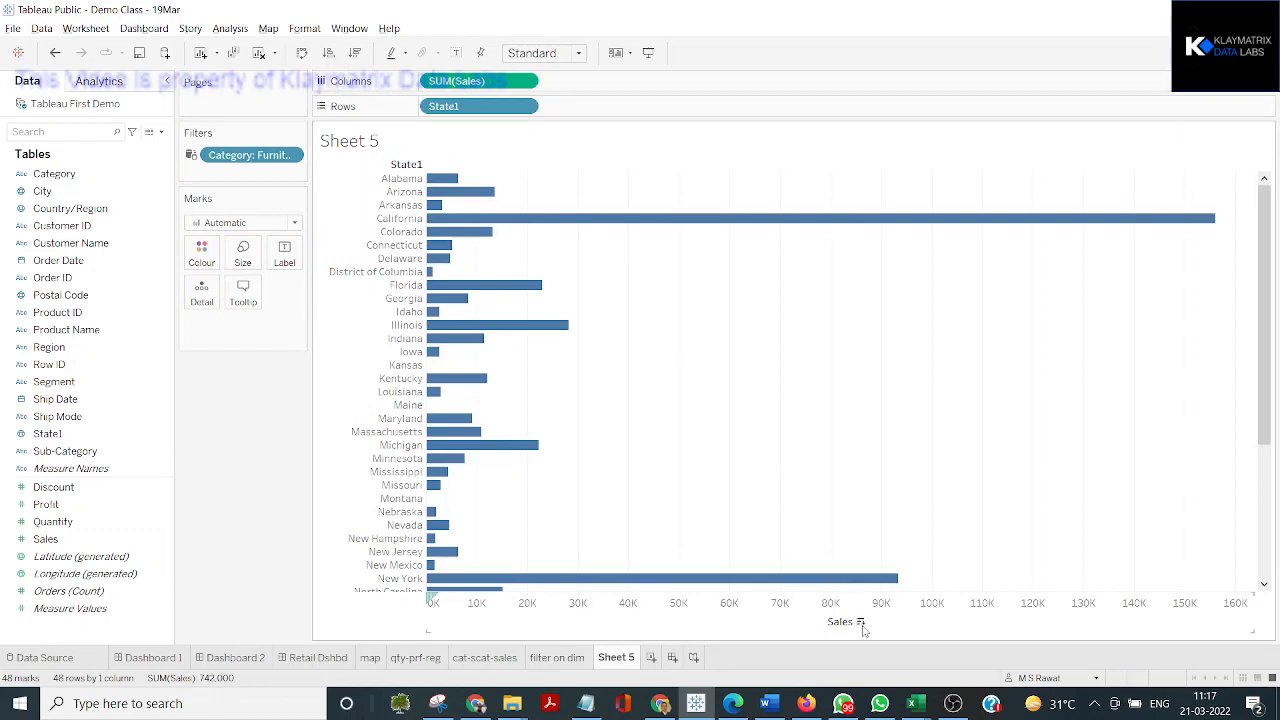
pyautogui.click(860, 622)
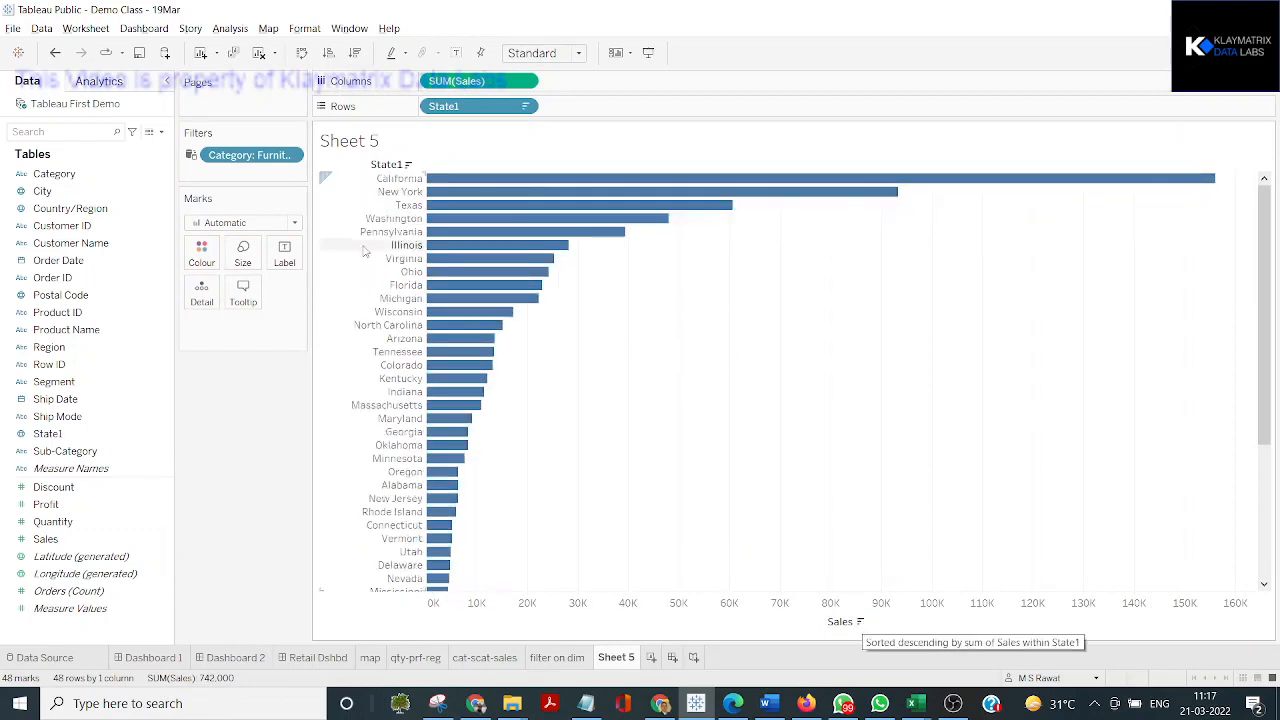
pyautogui.click(302, 53)
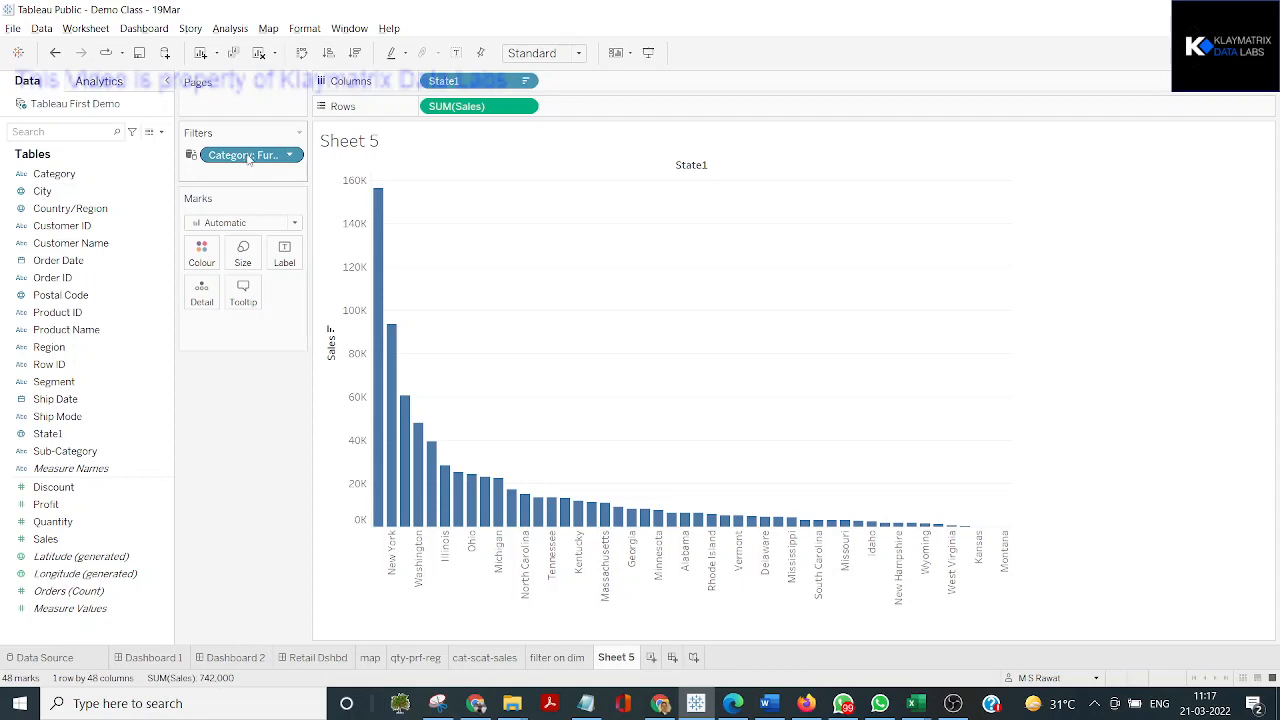
# Remove the Category filter from the sheet and add a Region filter limited to Central
pyautogui.moveTo(248, 157); pyautogui.dragTo(86, 206)
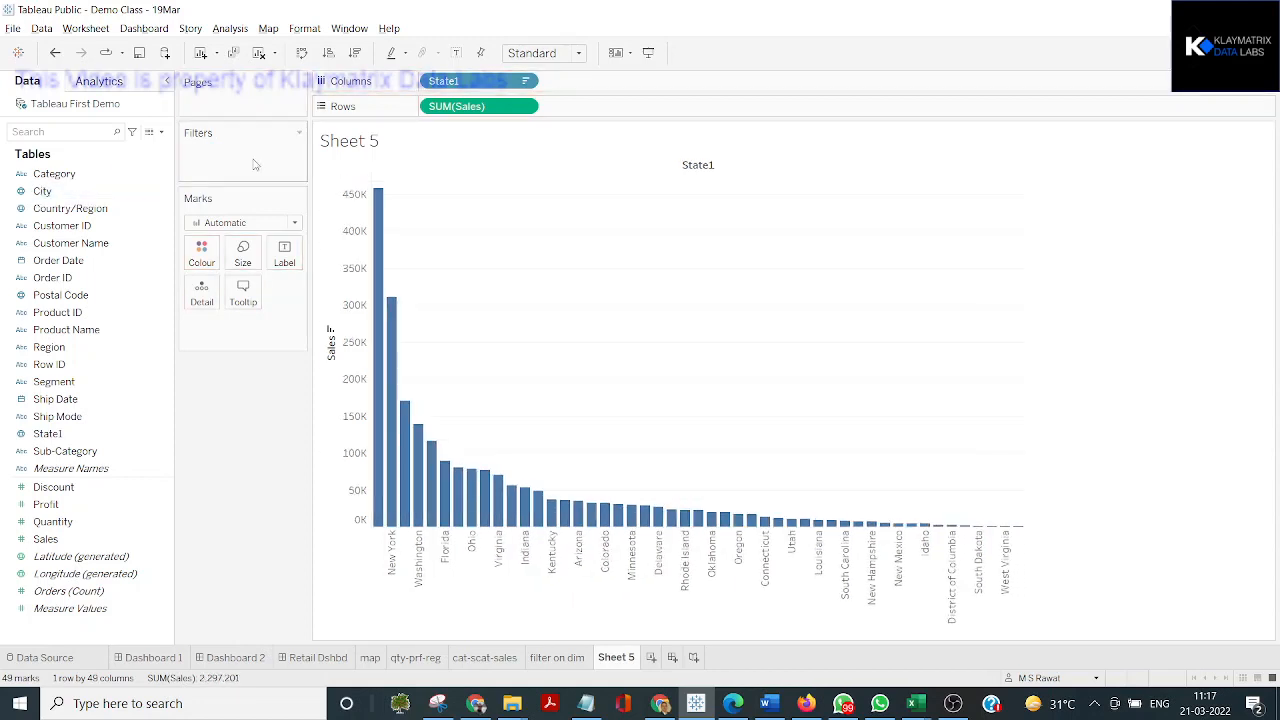
pyautogui.click(760, 333)
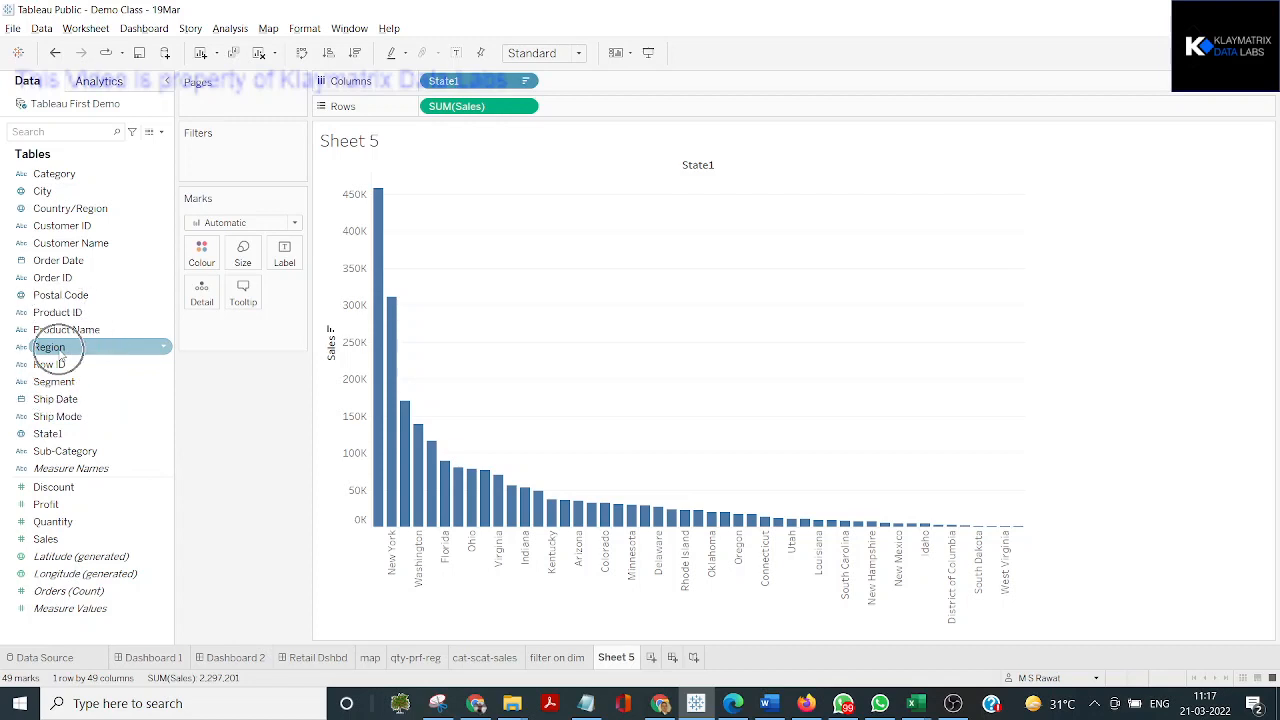
pyautogui.moveTo(50, 348); pyautogui.dragTo(232, 160)
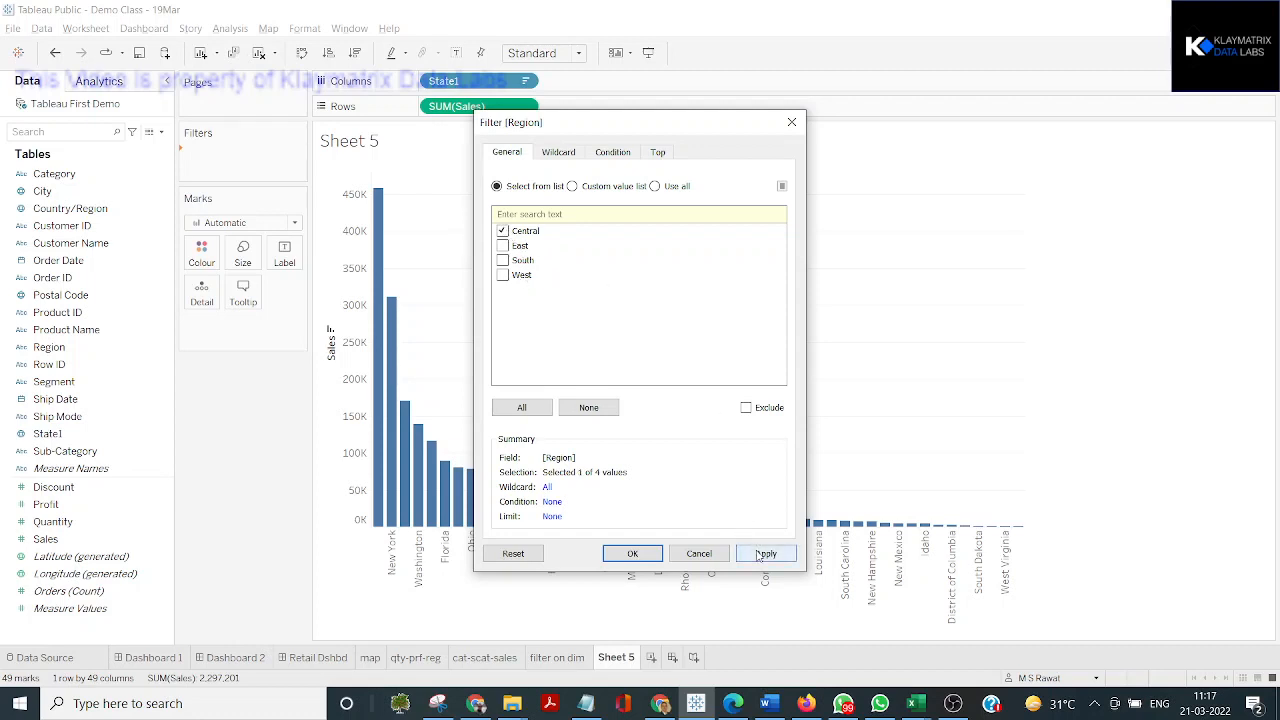
pyautogui.click(765, 554)
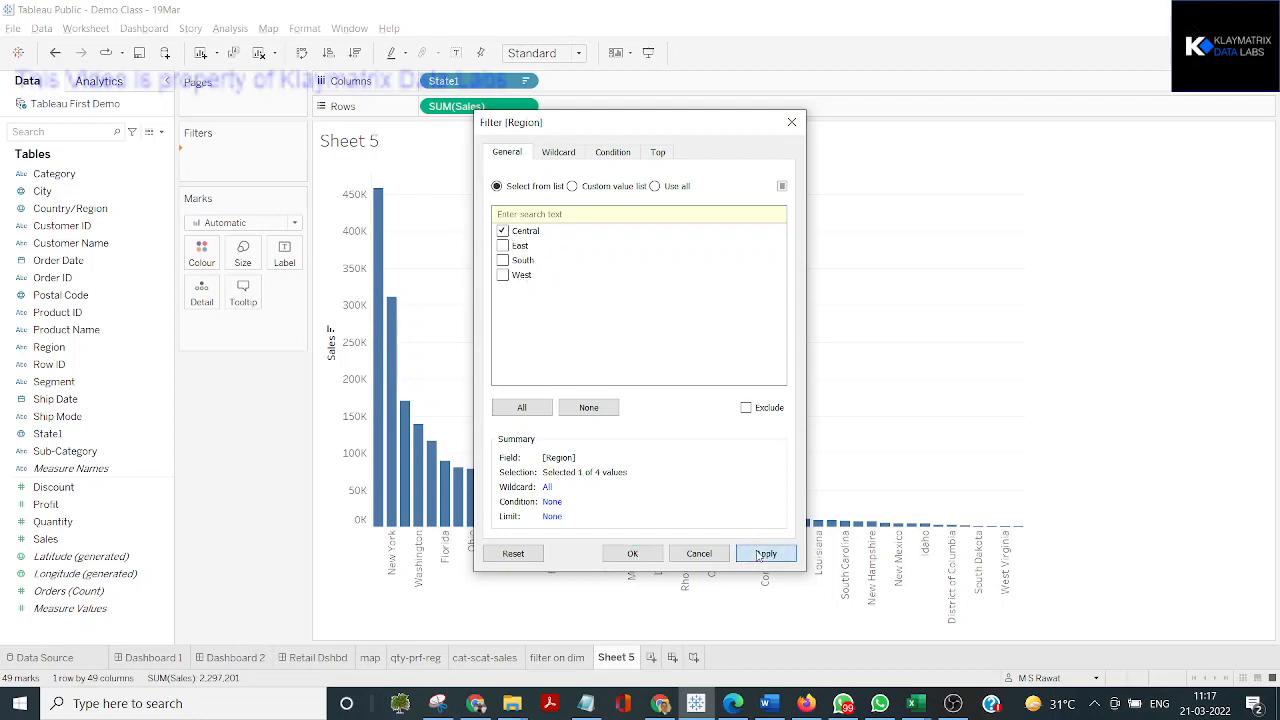
pyautogui.click(630, 553)
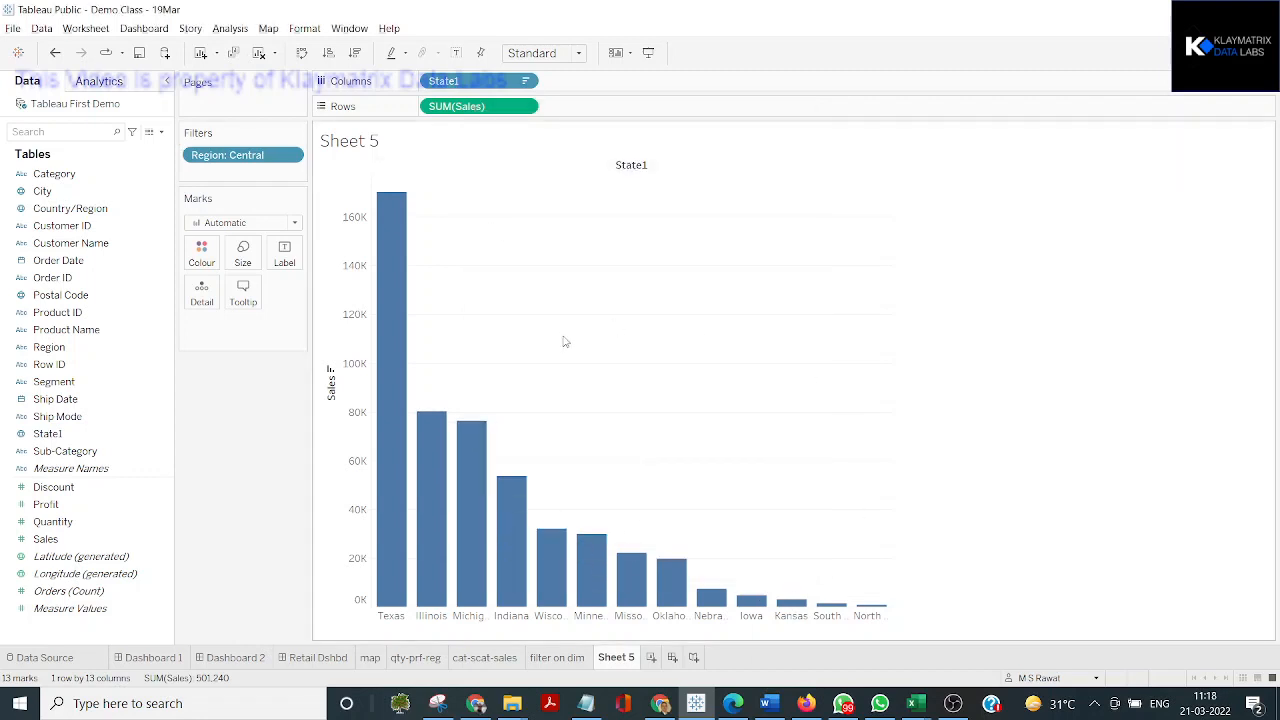
# Show the interactive Region filter control beside the chart
pyautogui.click(280, 167)
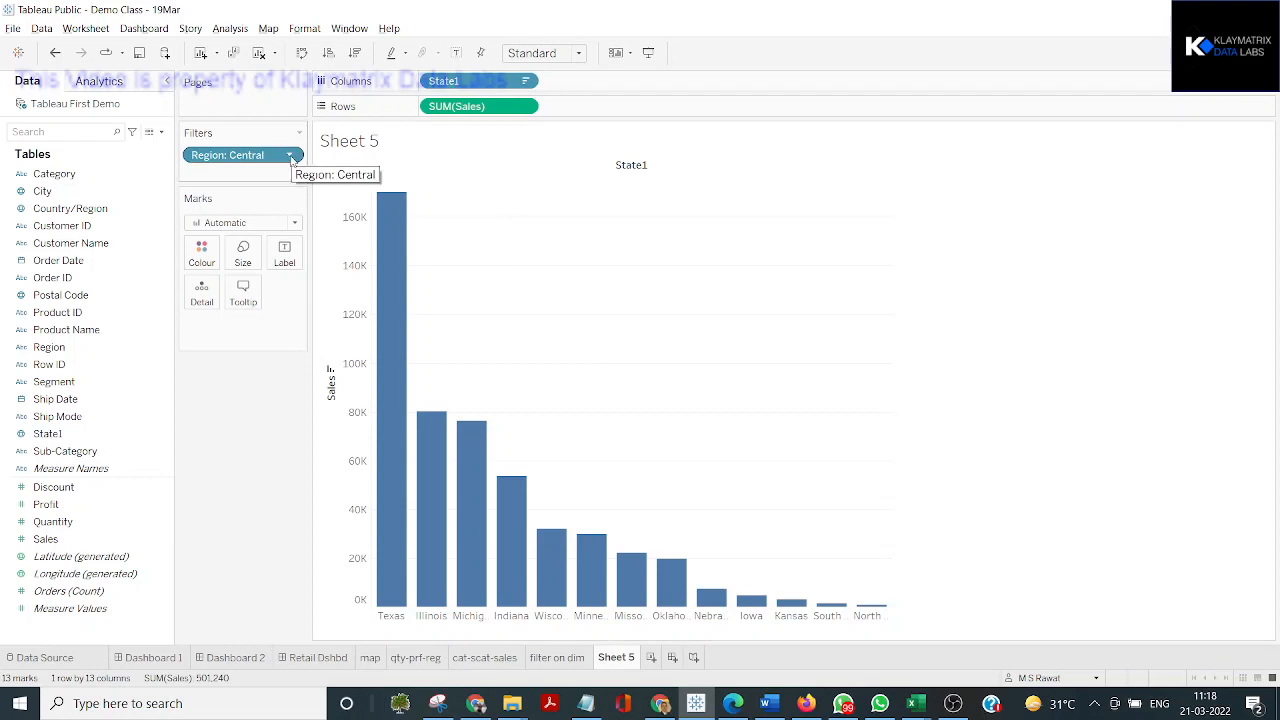
pyautogui.click(290, 156)
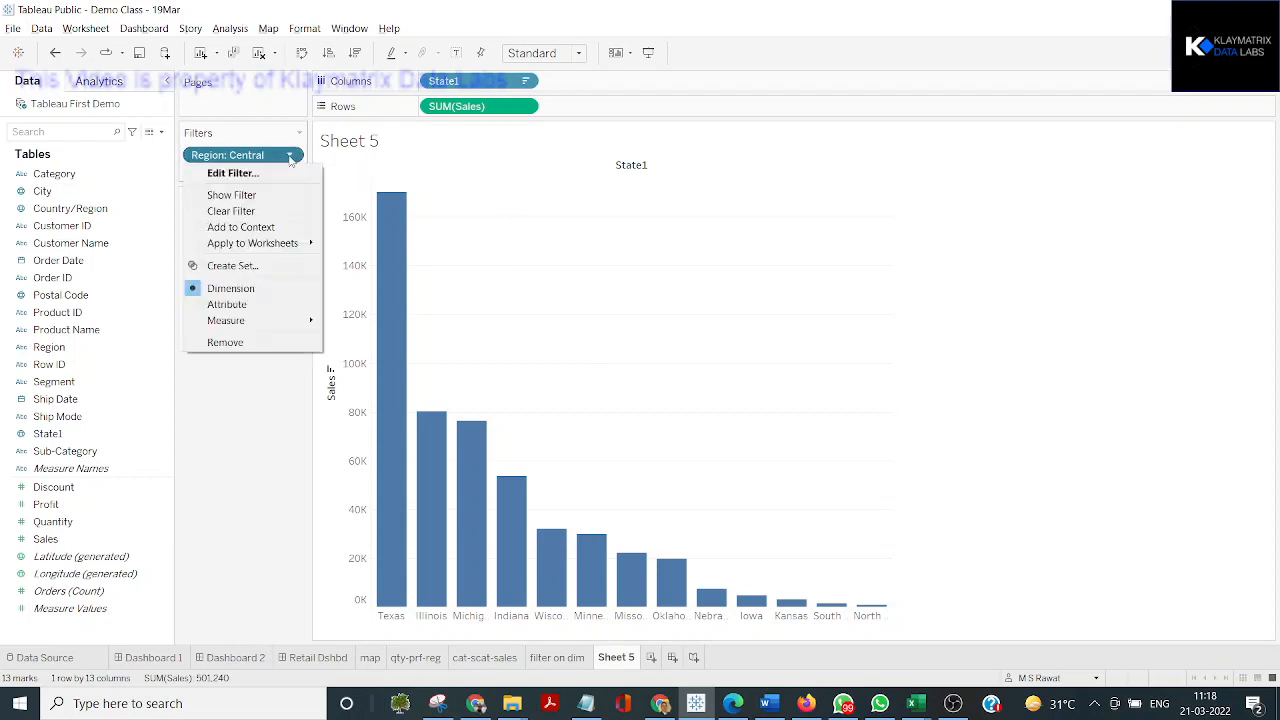
pyautogui.click(240, 195)
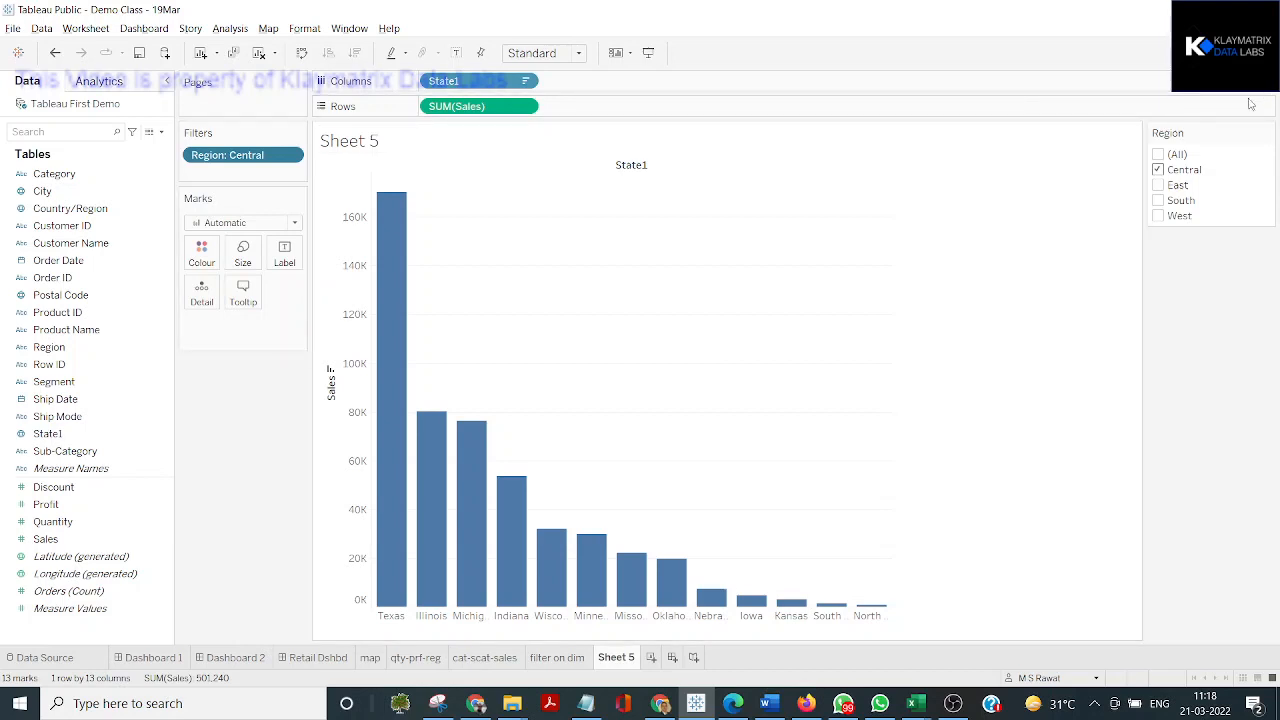
# Use the Region filter to show East alone, South alone, and finally all regions
pyautogui.click(1158, 170)
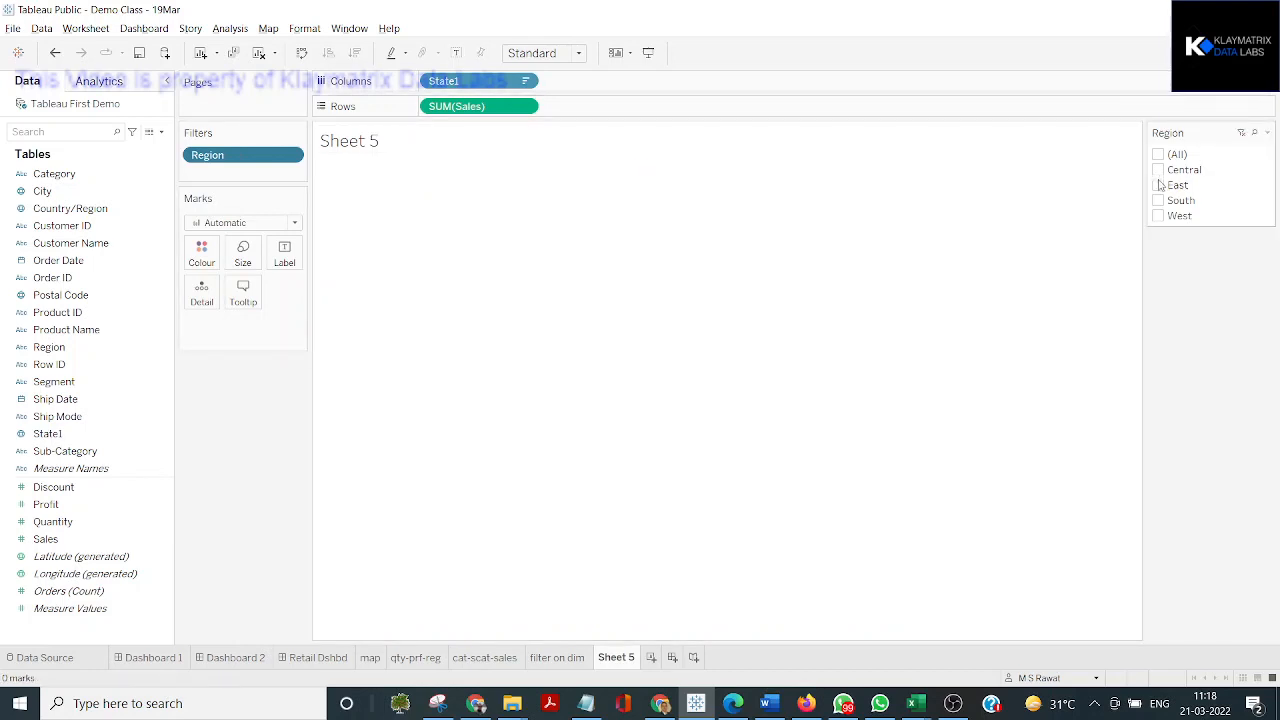
pyautogui.click(1158, 186)
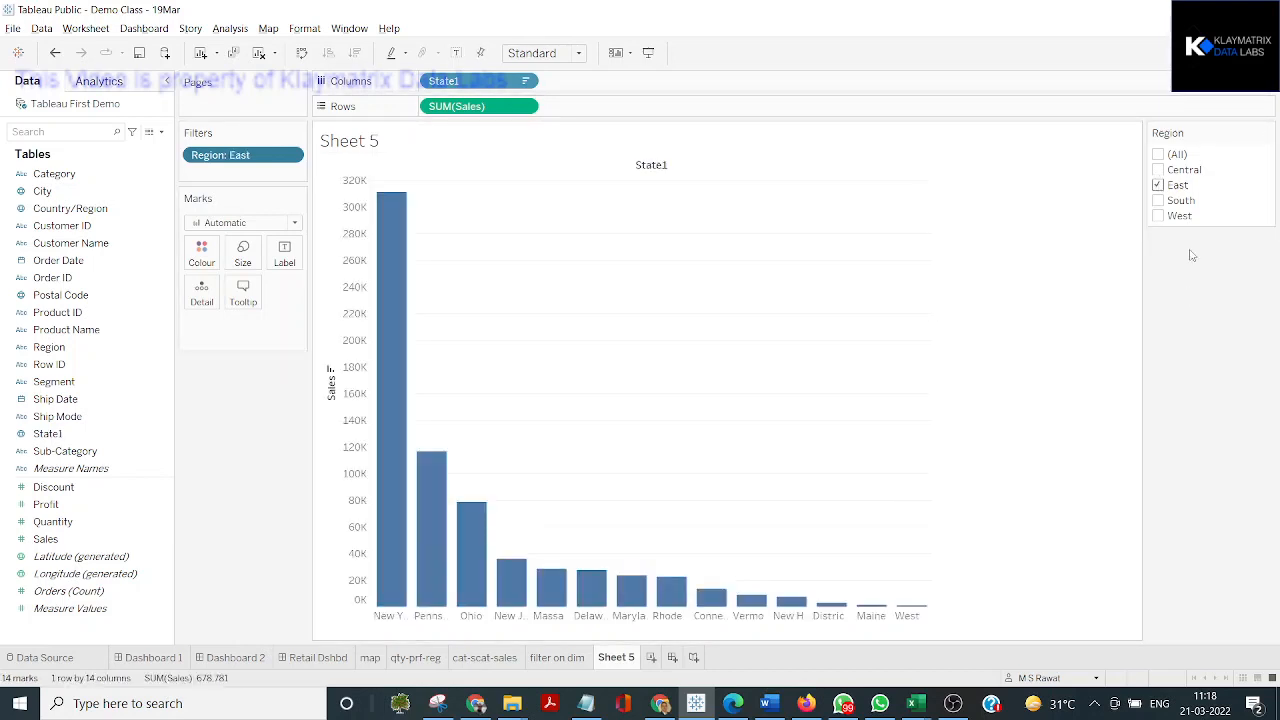
pyautogui.click(1158, 186)
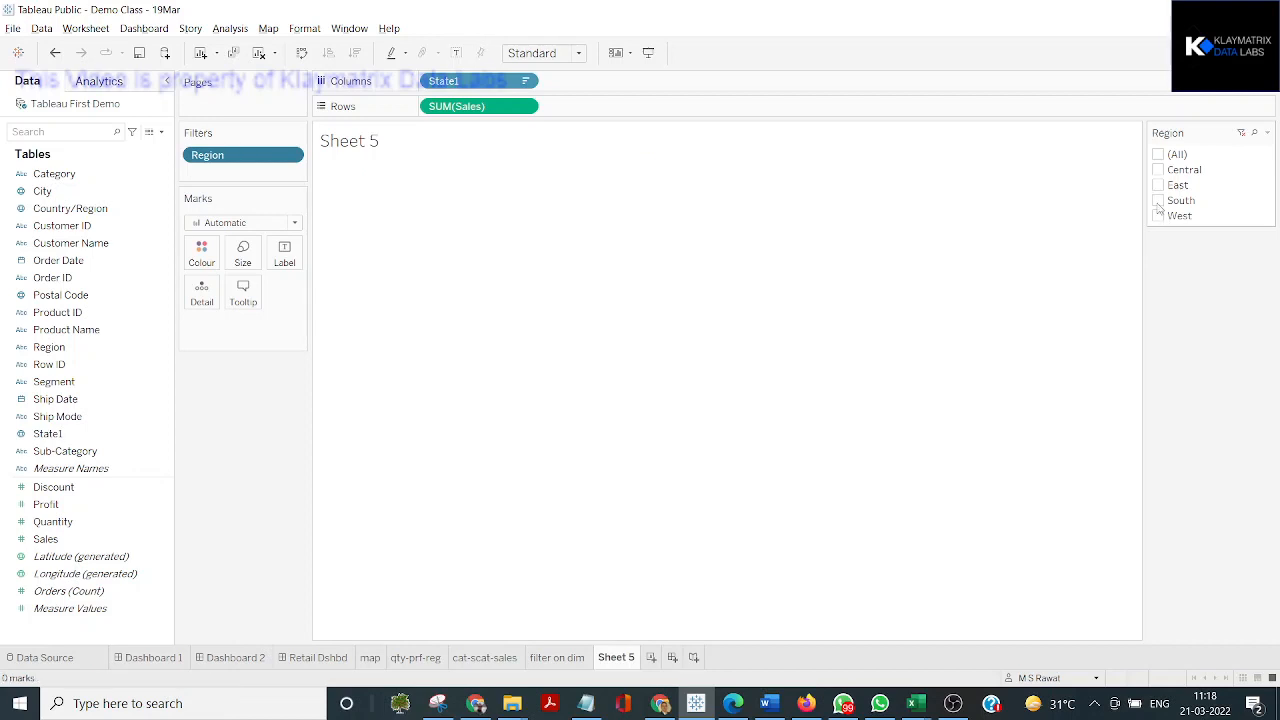
pyautogui.click(1158, 201)
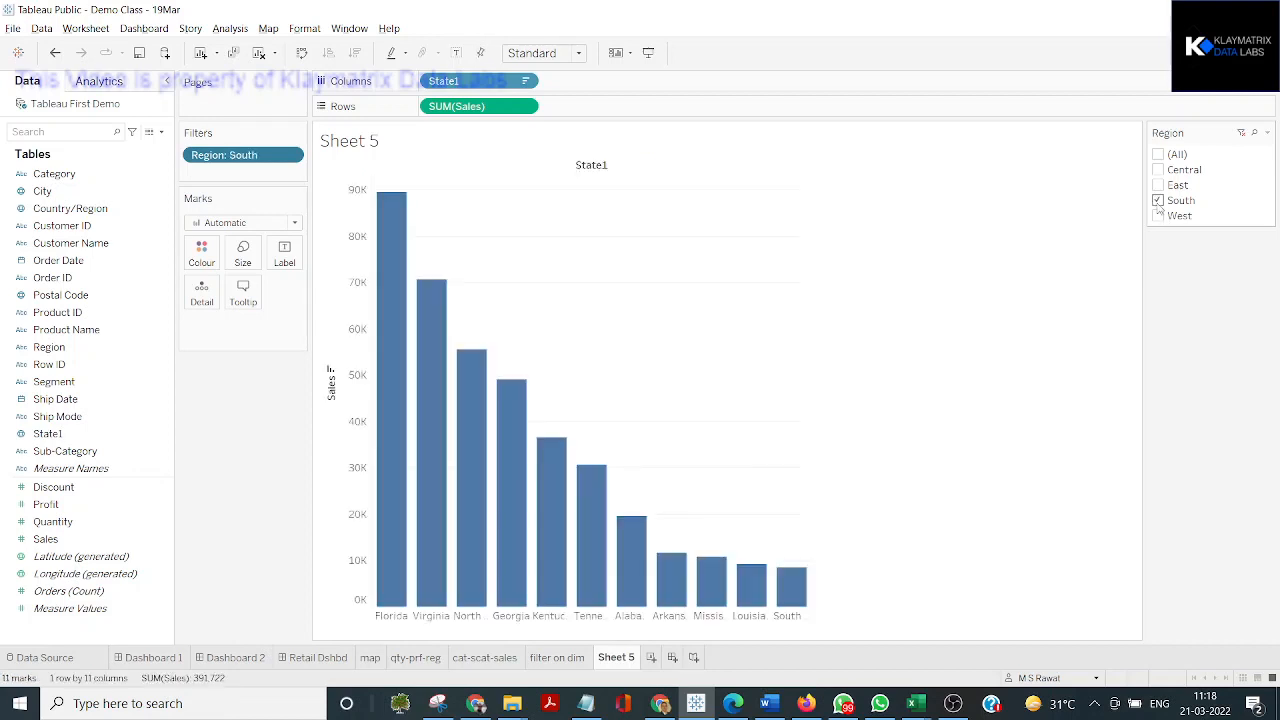
pyautogui.click(1158, 155)
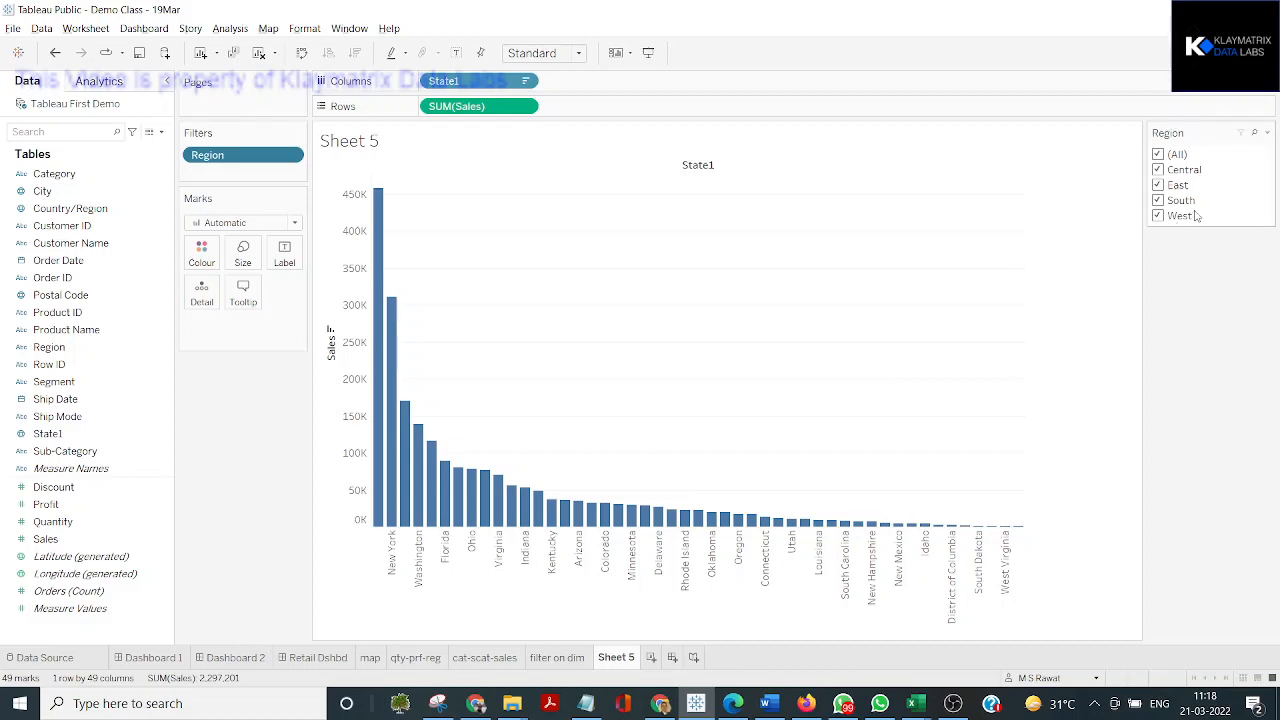
# Change the Region filter to a single-value list and try Central, East, South and West, ending on East
pyautogui.click(1267, 133)
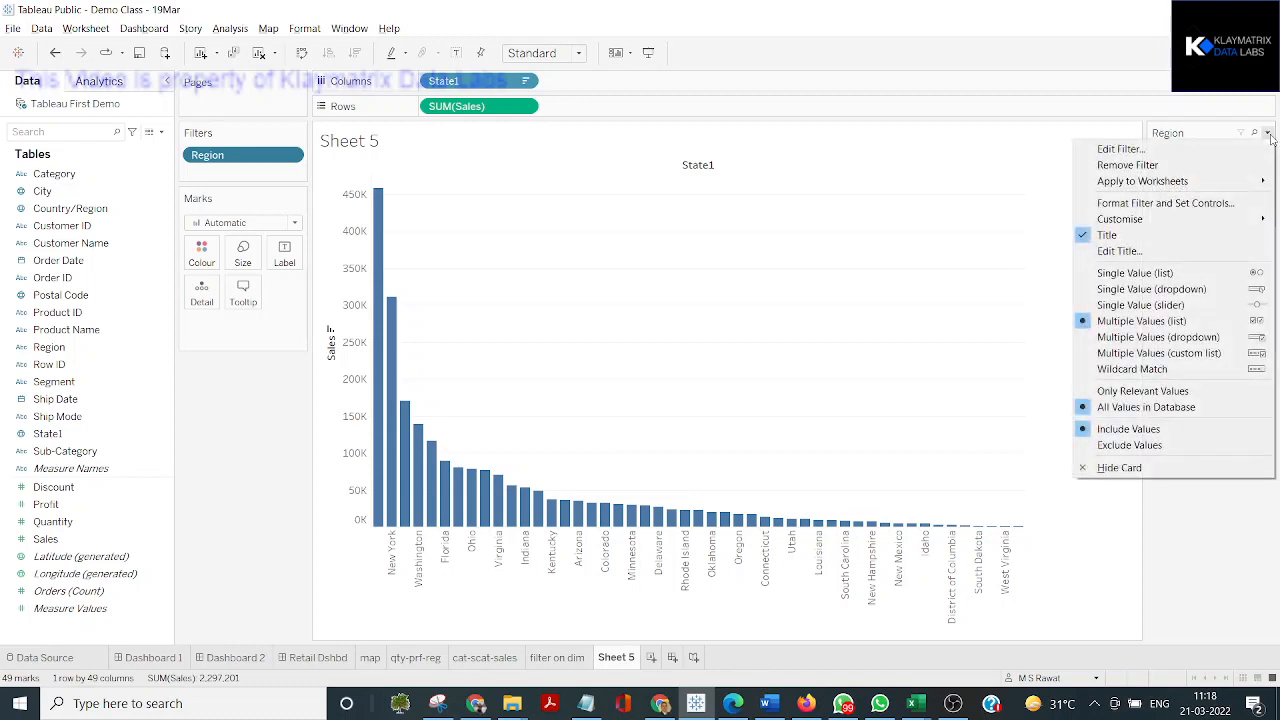
pyautogui.click(1143, 279)
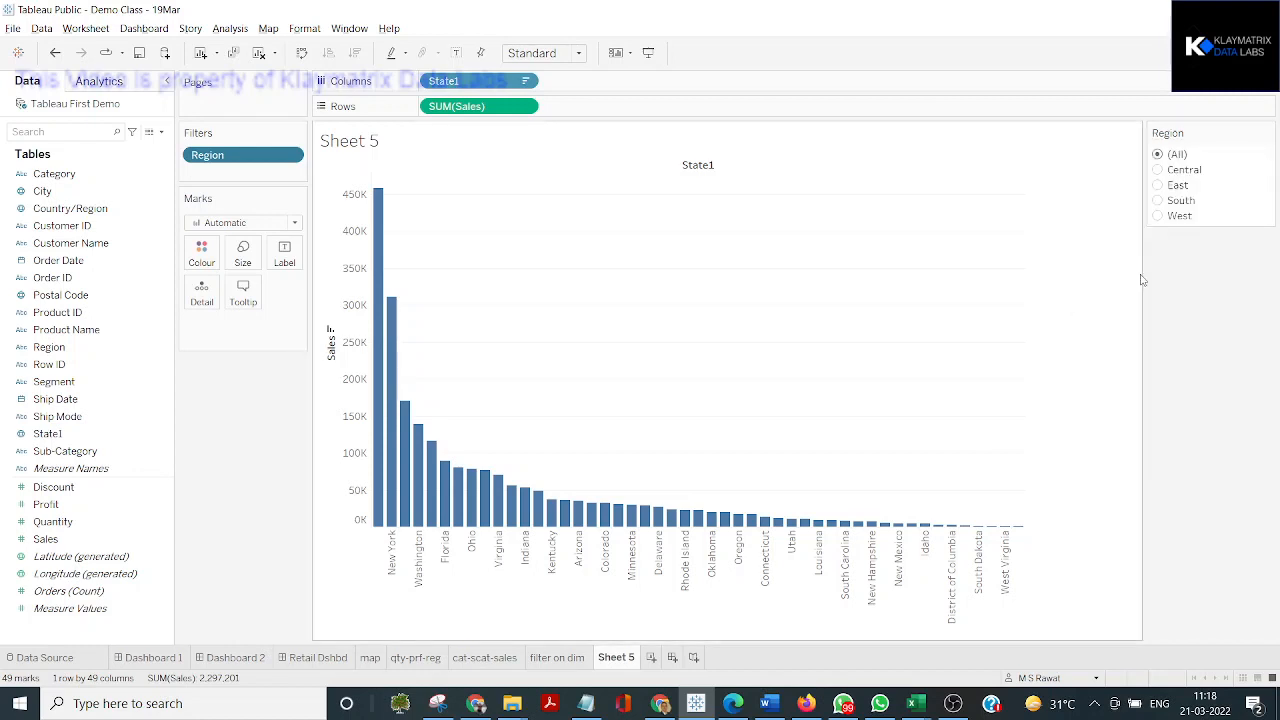
pyautogui.click(1159, 170)
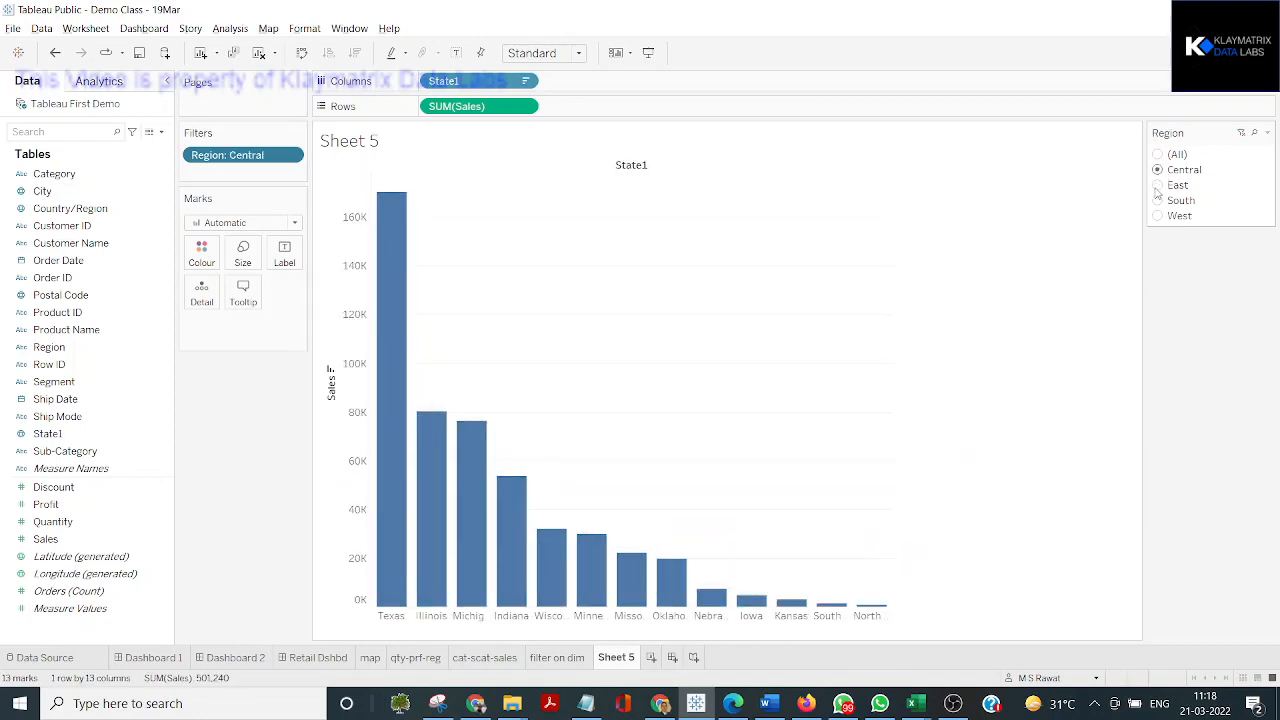
pyautogui.click(1158, 186)
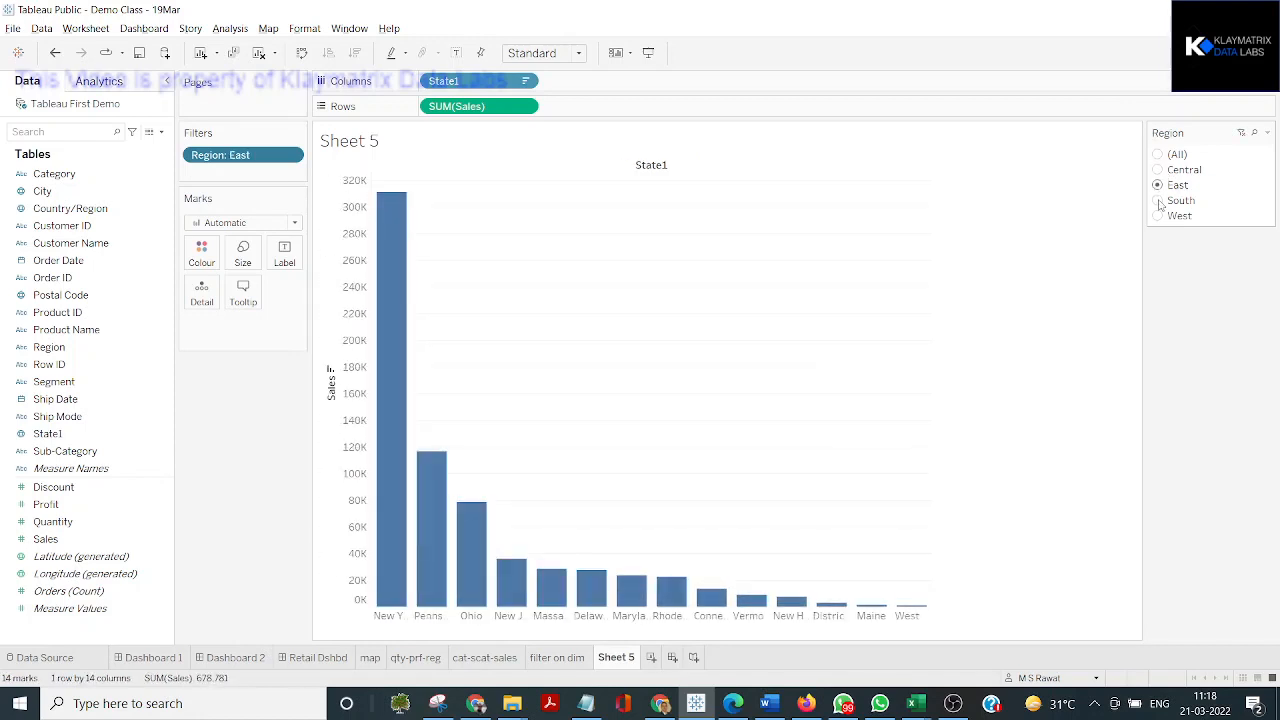
pyautogui.click(1159, 201)
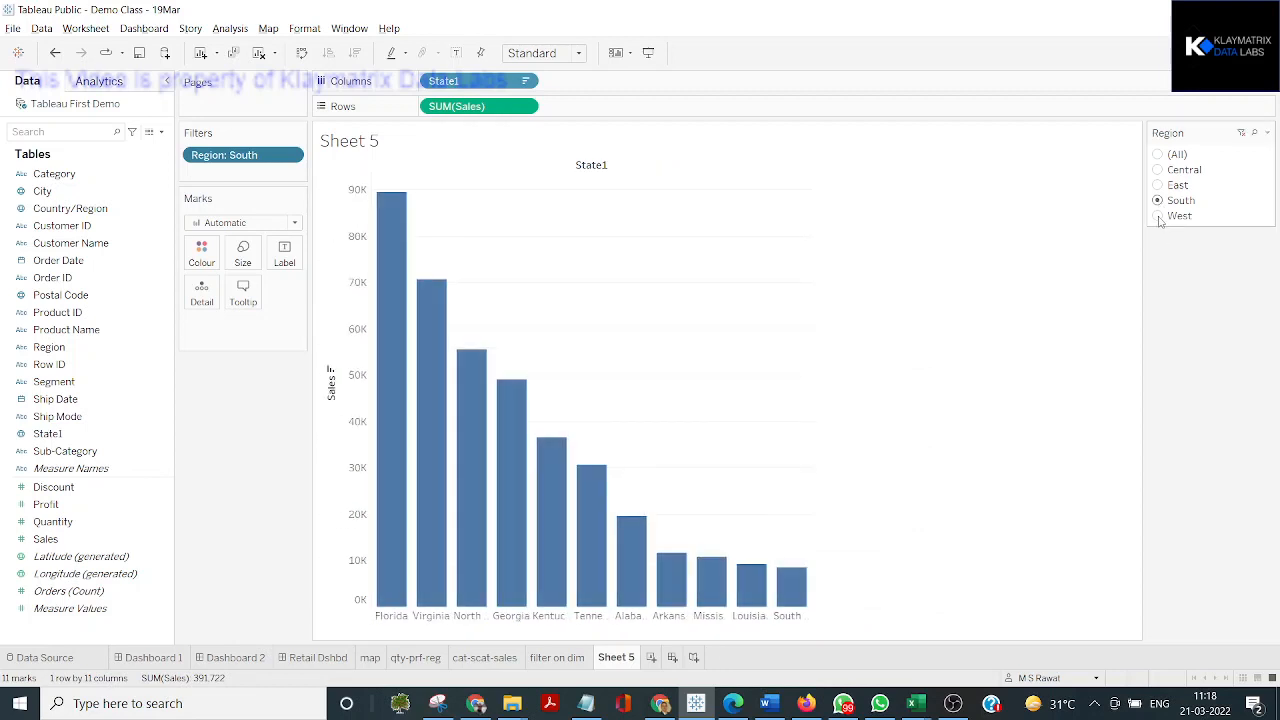
pyautogui.click(1159, 216)
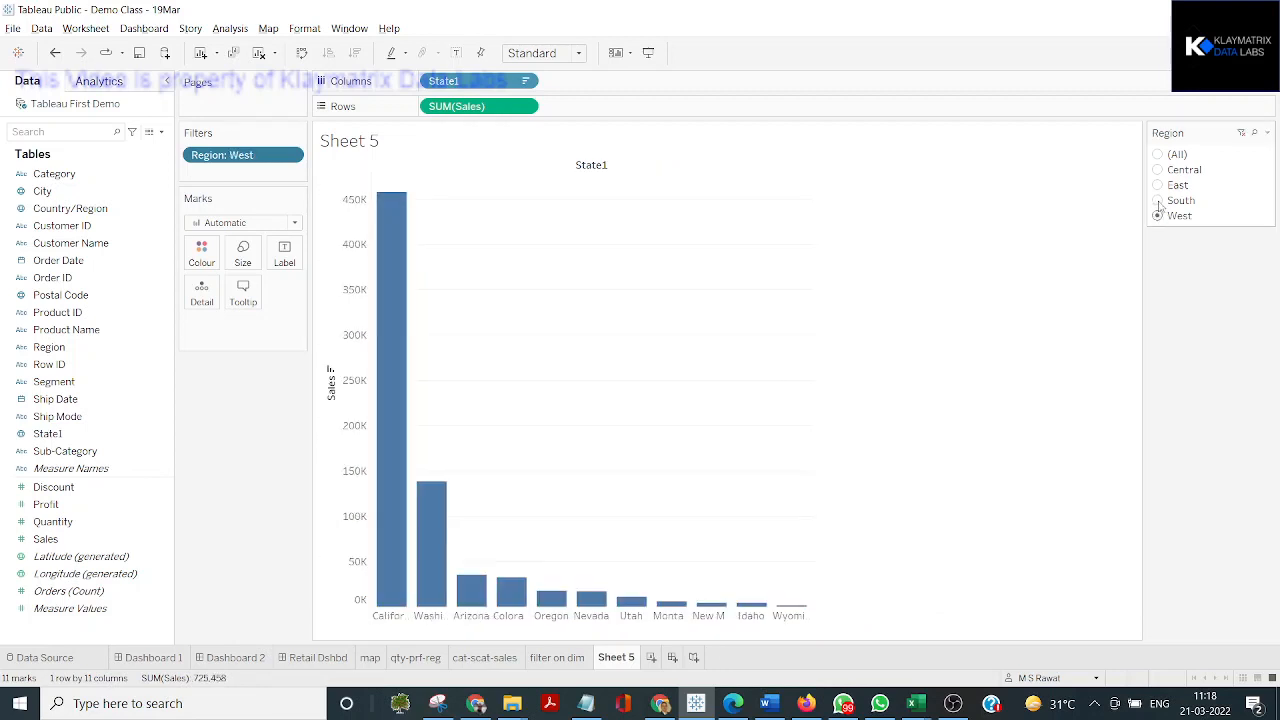
pyautogui.click(1159, 201)
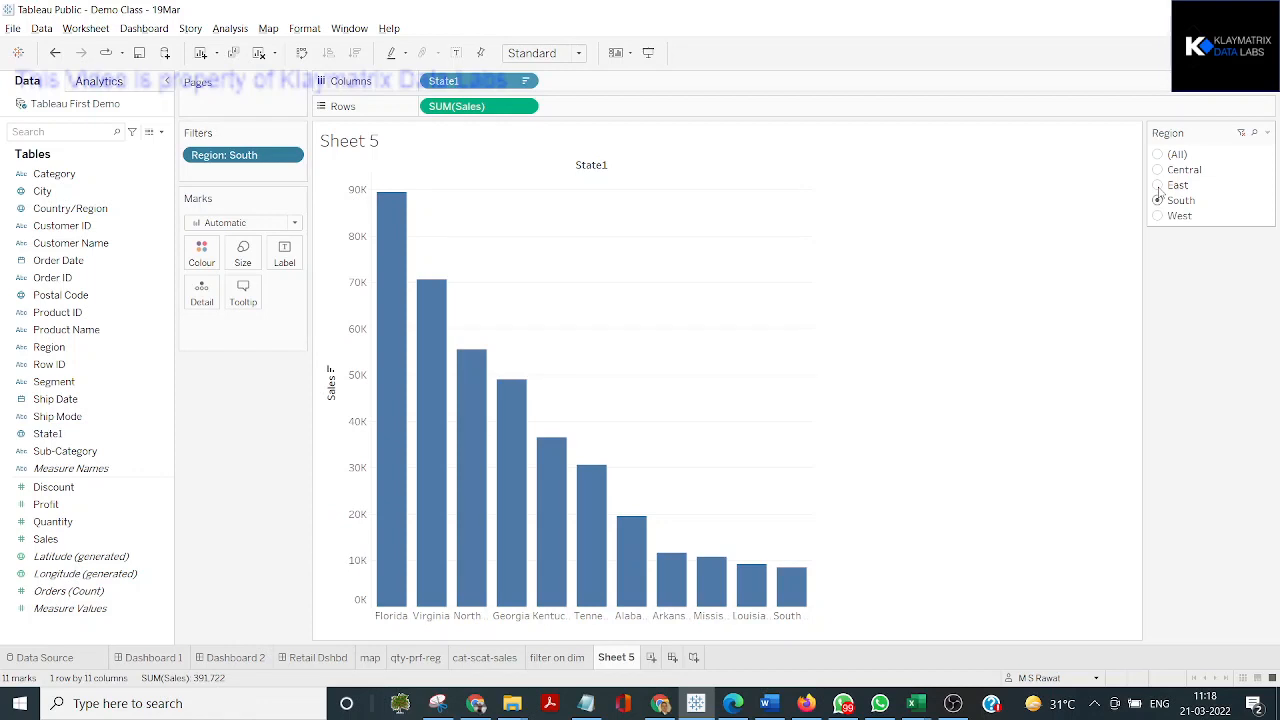
pyautogui.click(1158, 186)
pyautogui.click(1159, 171)
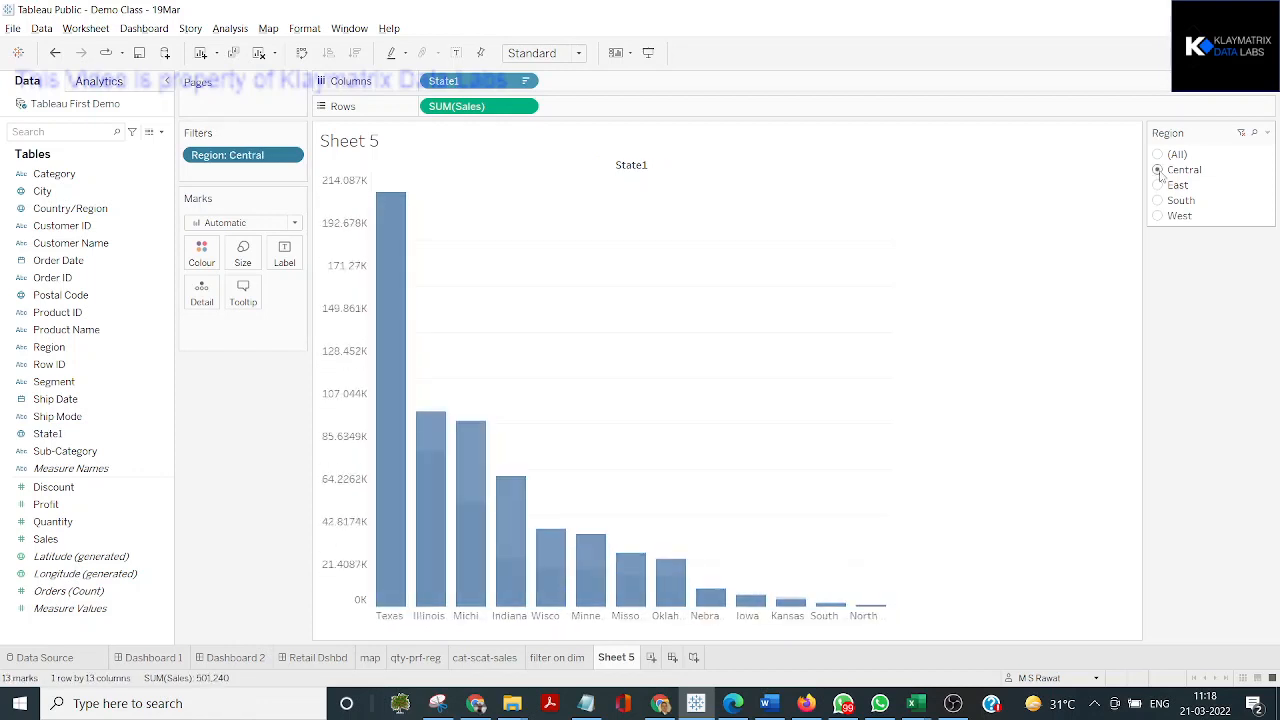
pyautogui.click(1158, 186)
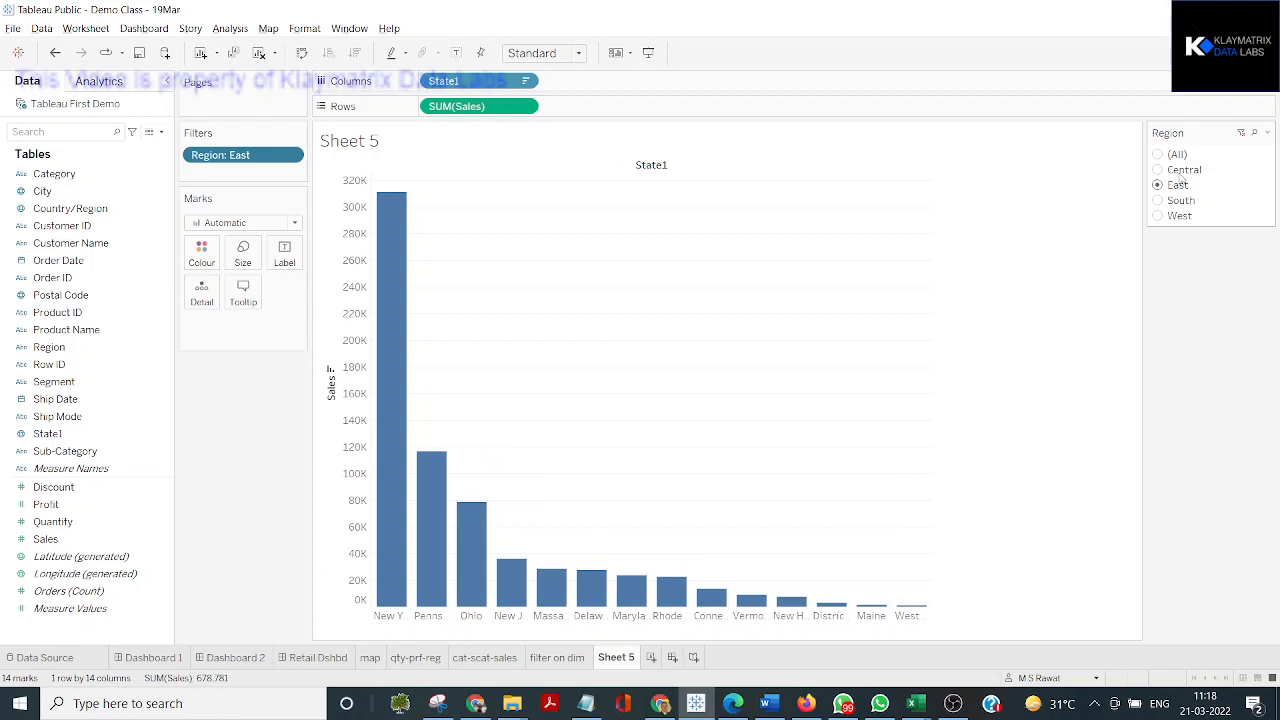
# Change the Region filter to a single-value dropdown and choose South
pyautogui.click(1267, 133)
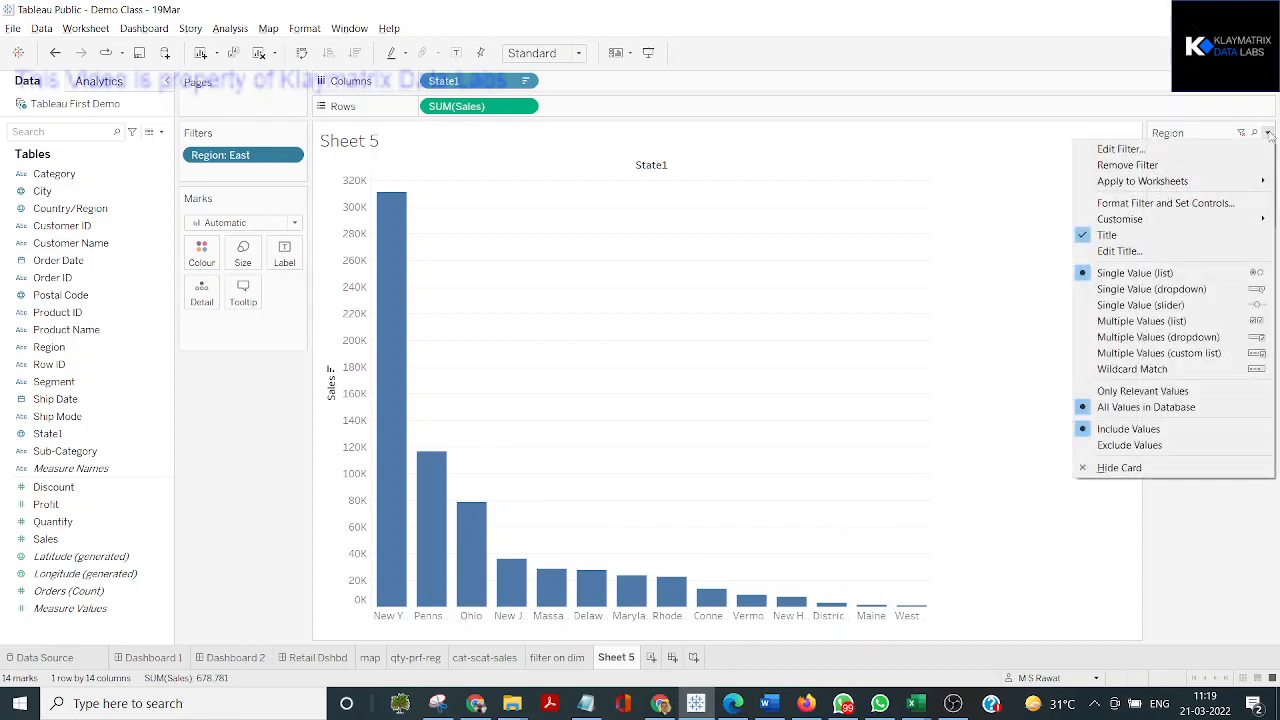
pyautogui.click(1166, 289)
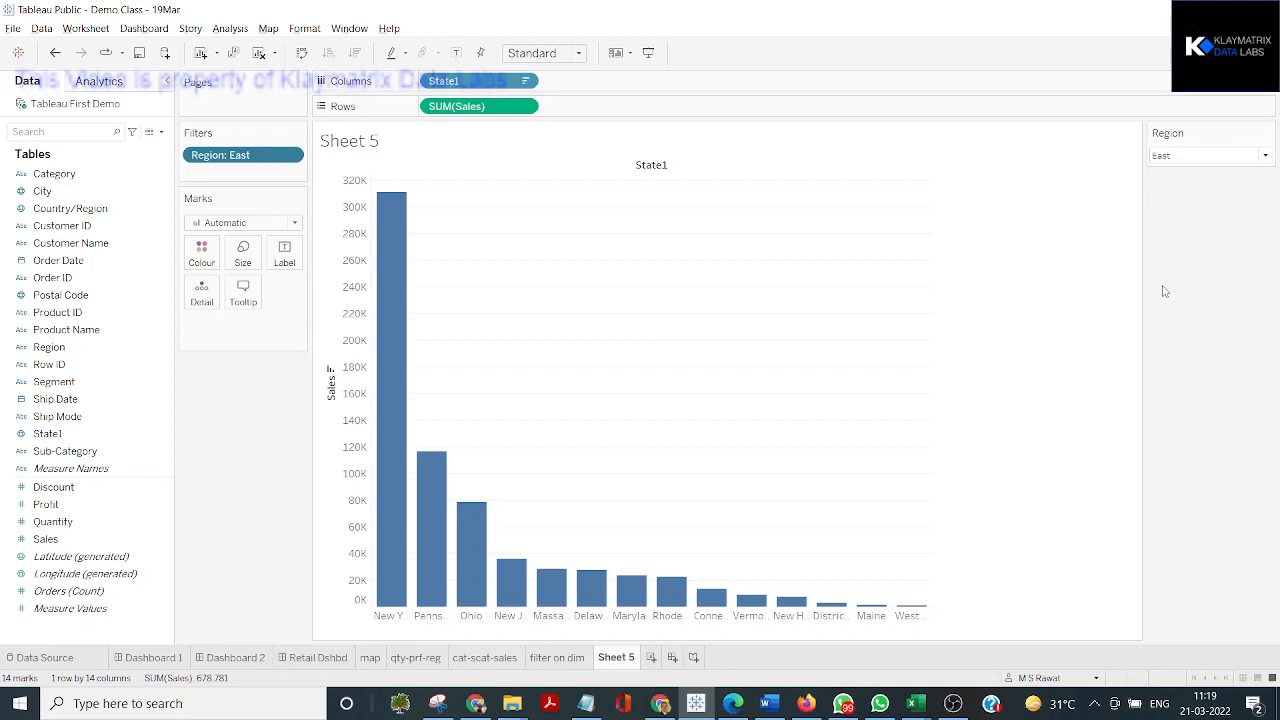
pyautogui.click(1265, 156)
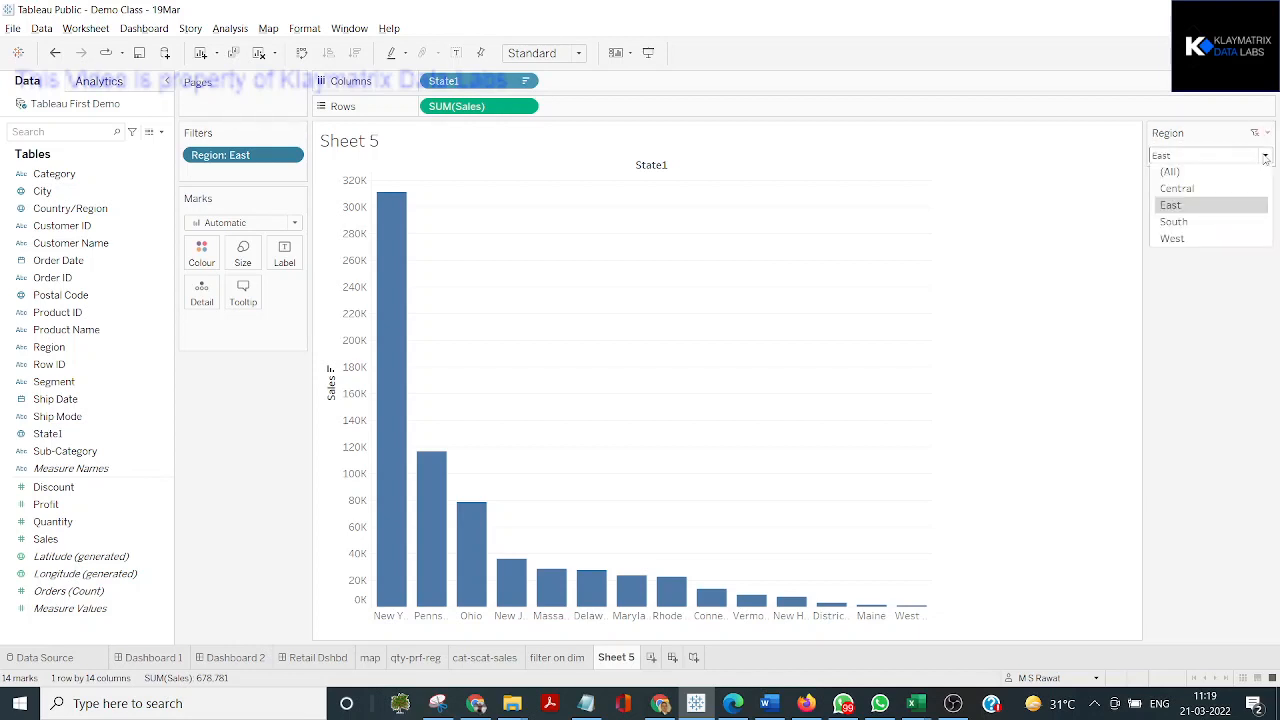
pyautogui.click(1195, 227)
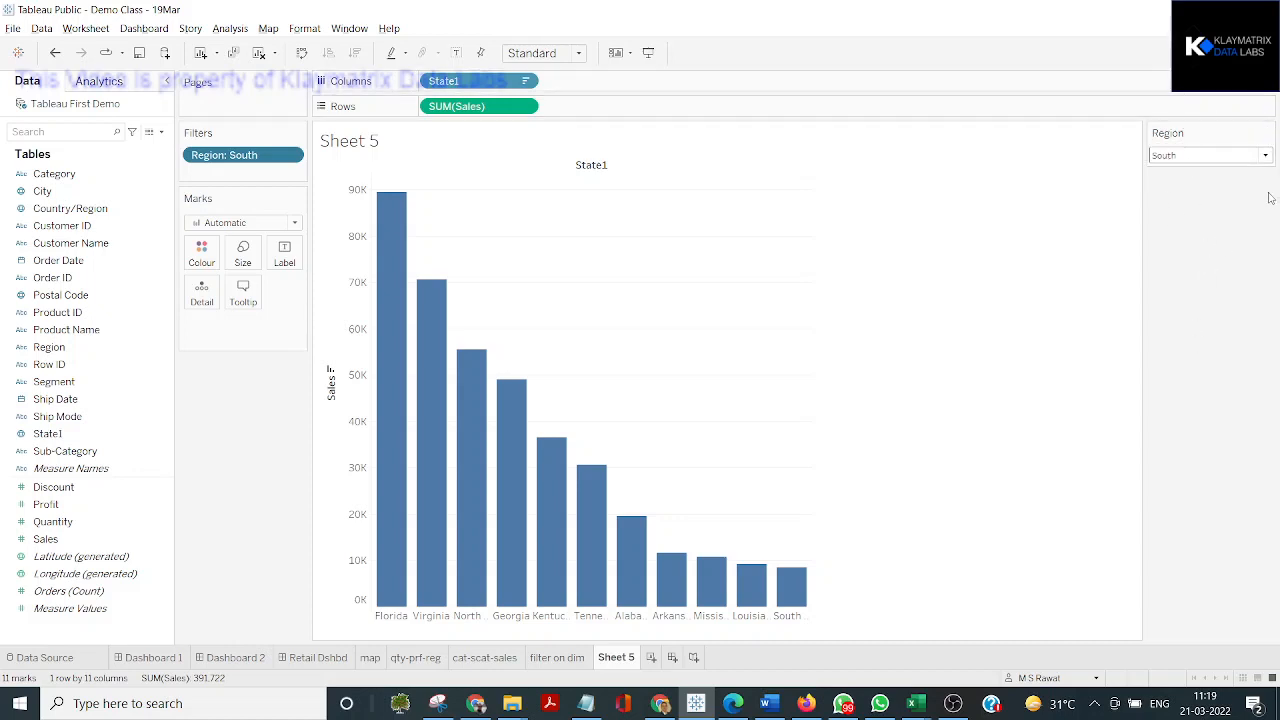
# Switch the Region filter to a single-value list and back to a single-value dropdown
pyautogui.click(1265, 157)
pyautogui.click(1267, 133)
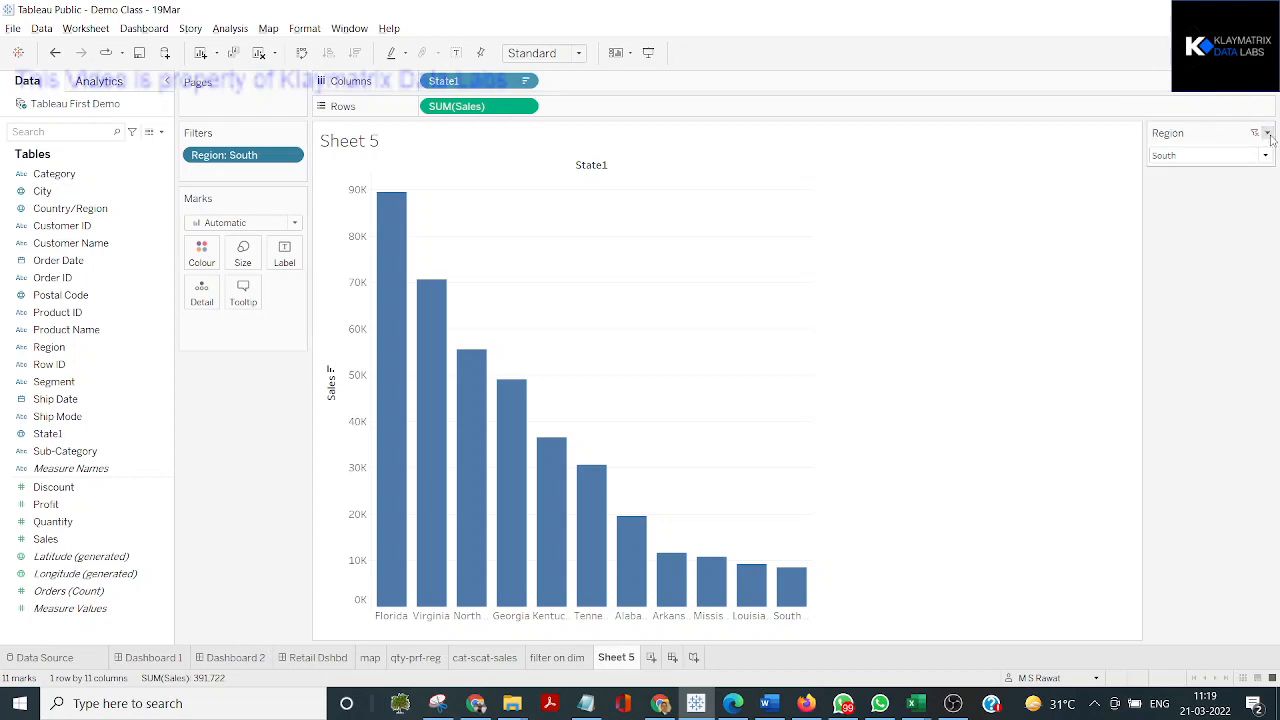
pyautogui.click(1267, 133)
pyautogui.click(1135, 273)
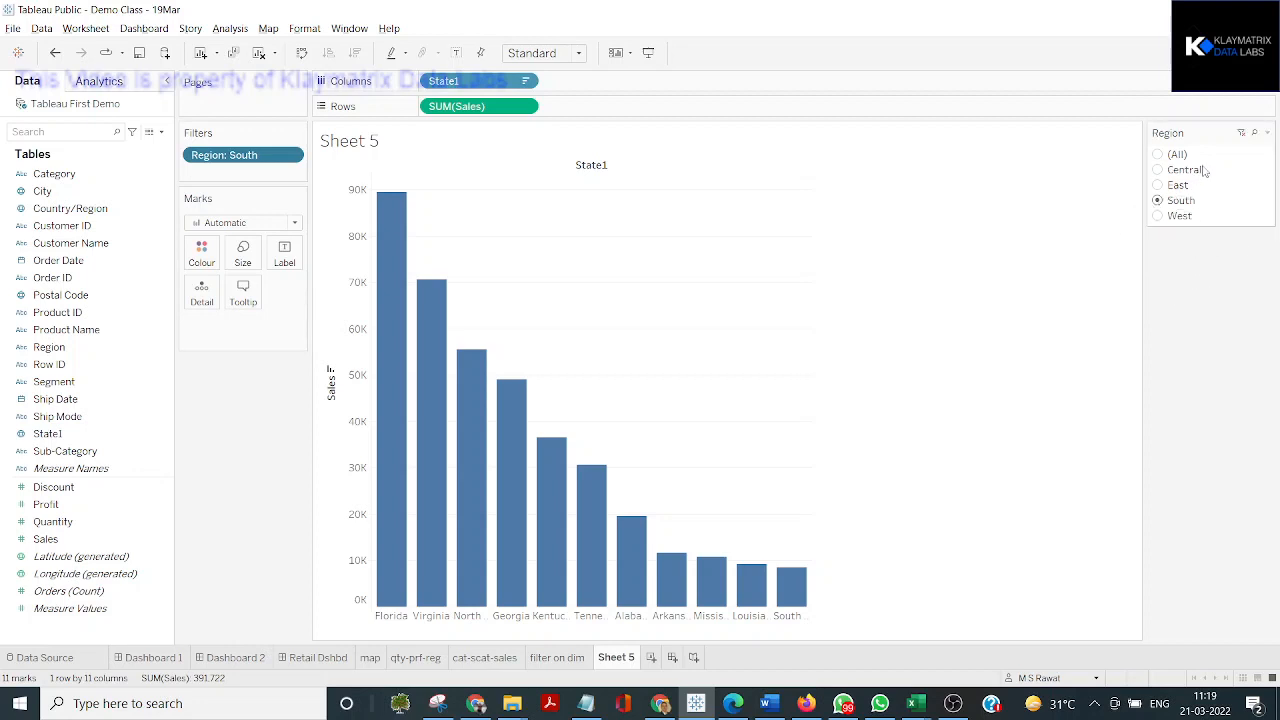
pyautogui.click(1267, 133)
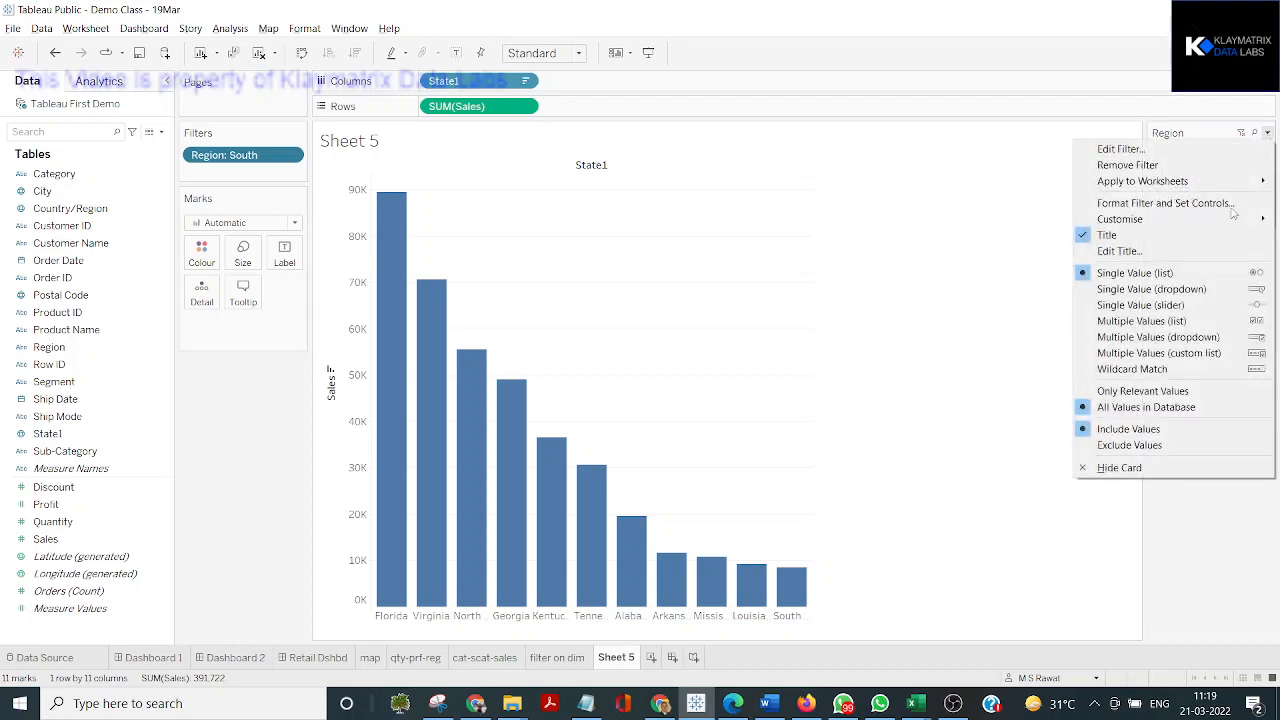
pyautogui.click(1193, 290)
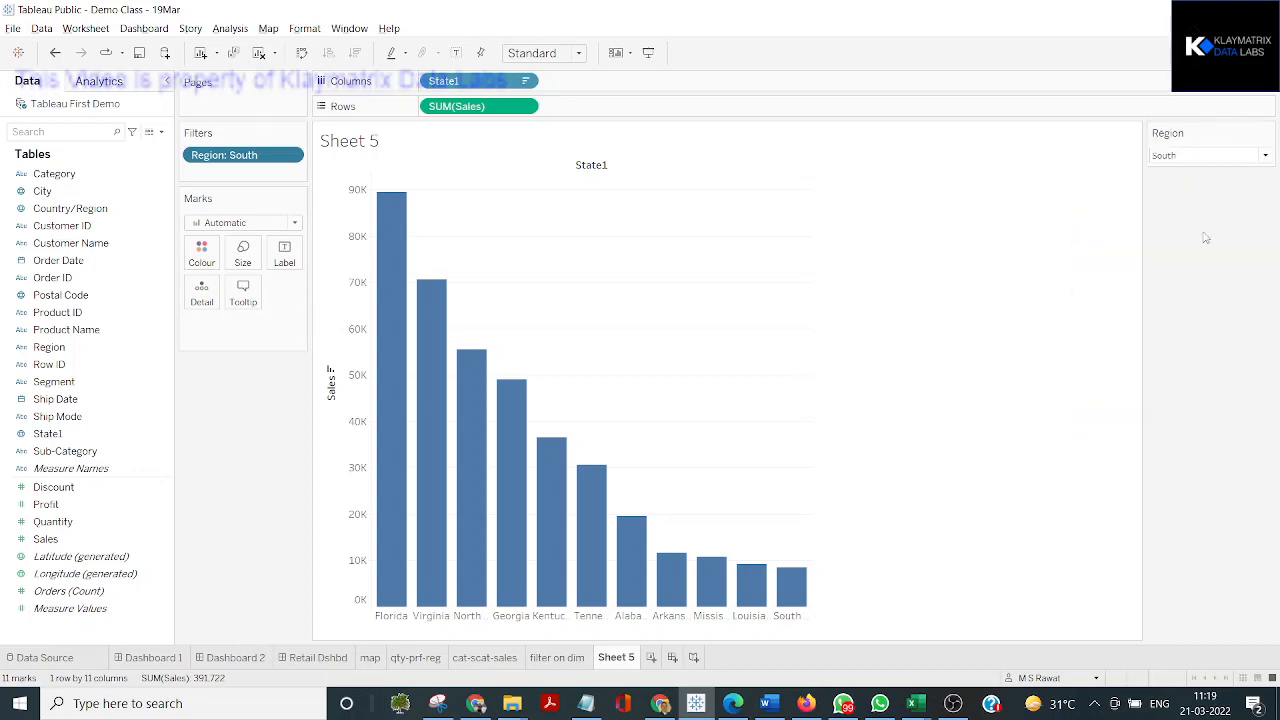
# Remove the Region filter from the sheet so the chart covers every state
pyautogui.click(1267, 133)
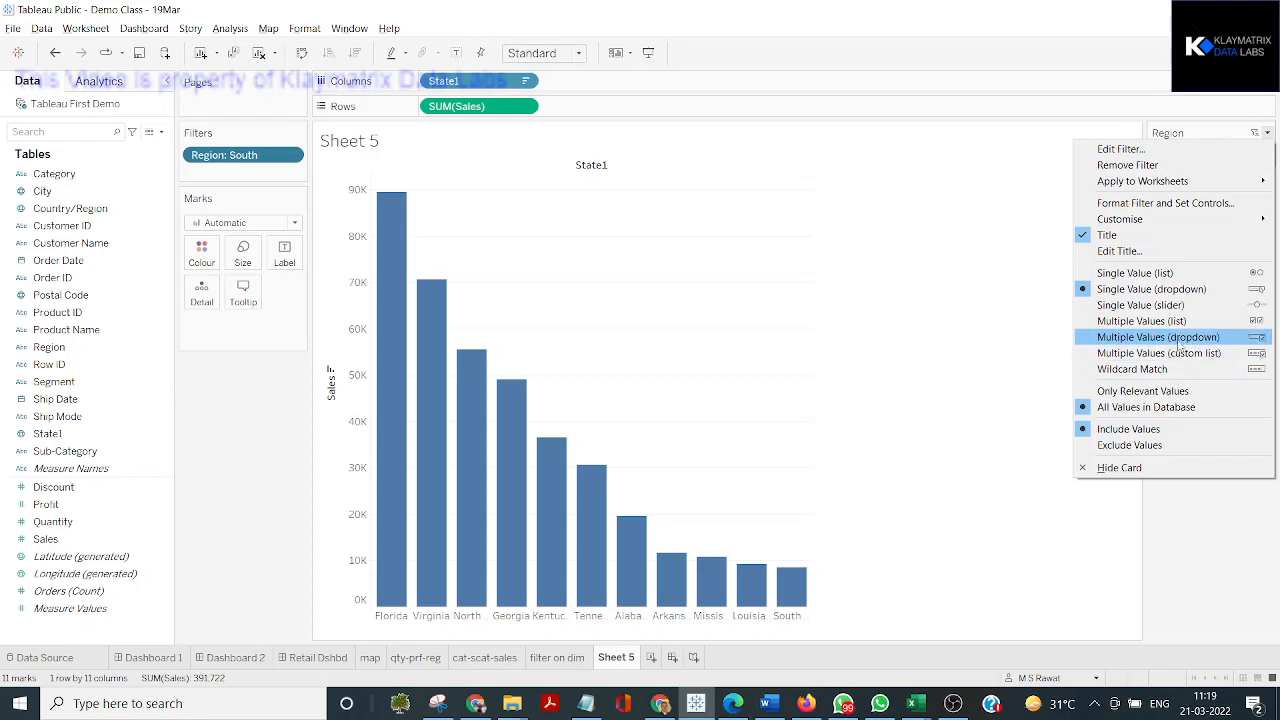
pyautogui.click(1180, 344)
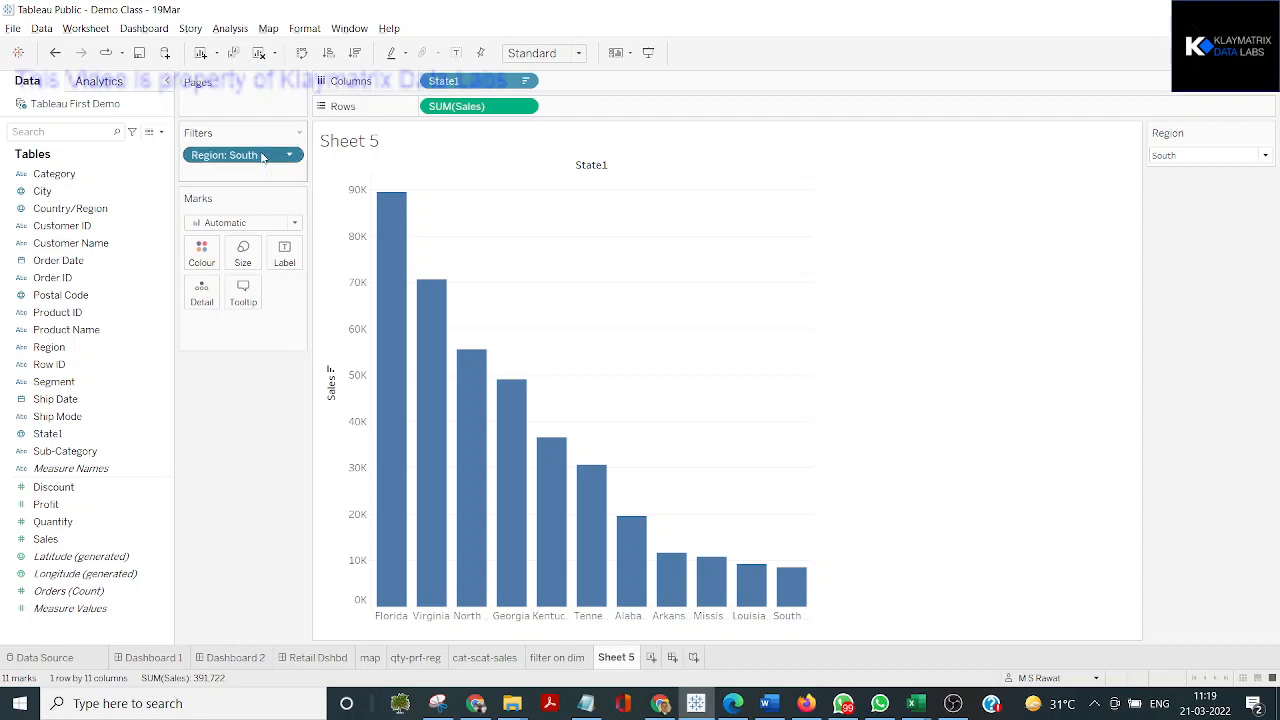
pyautogui.moveTo(266, 157); pyautogui.dragTo(42, 195)
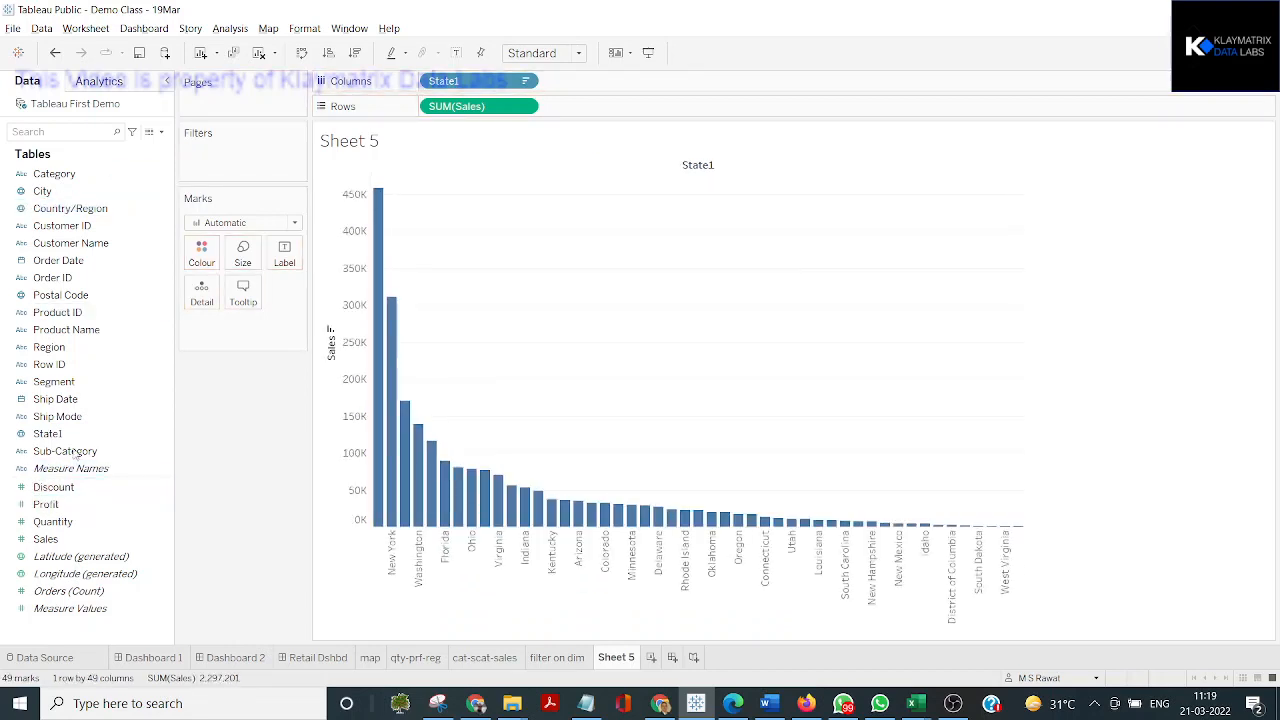
pyautogui.click(73, 521)
pyautogui.click(69, 505)
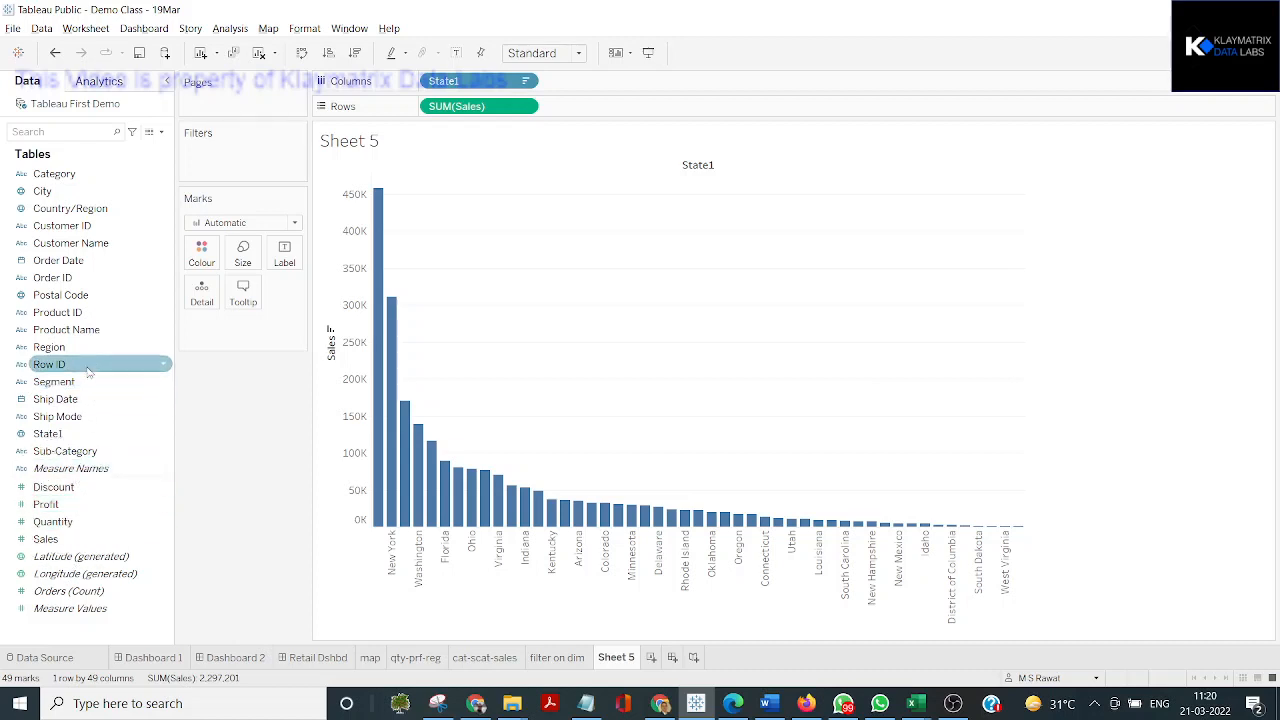
pyautogui.moveTo(60, 347); pyautogui.dragTo(247, 168)
pyautogui.press('Escape')
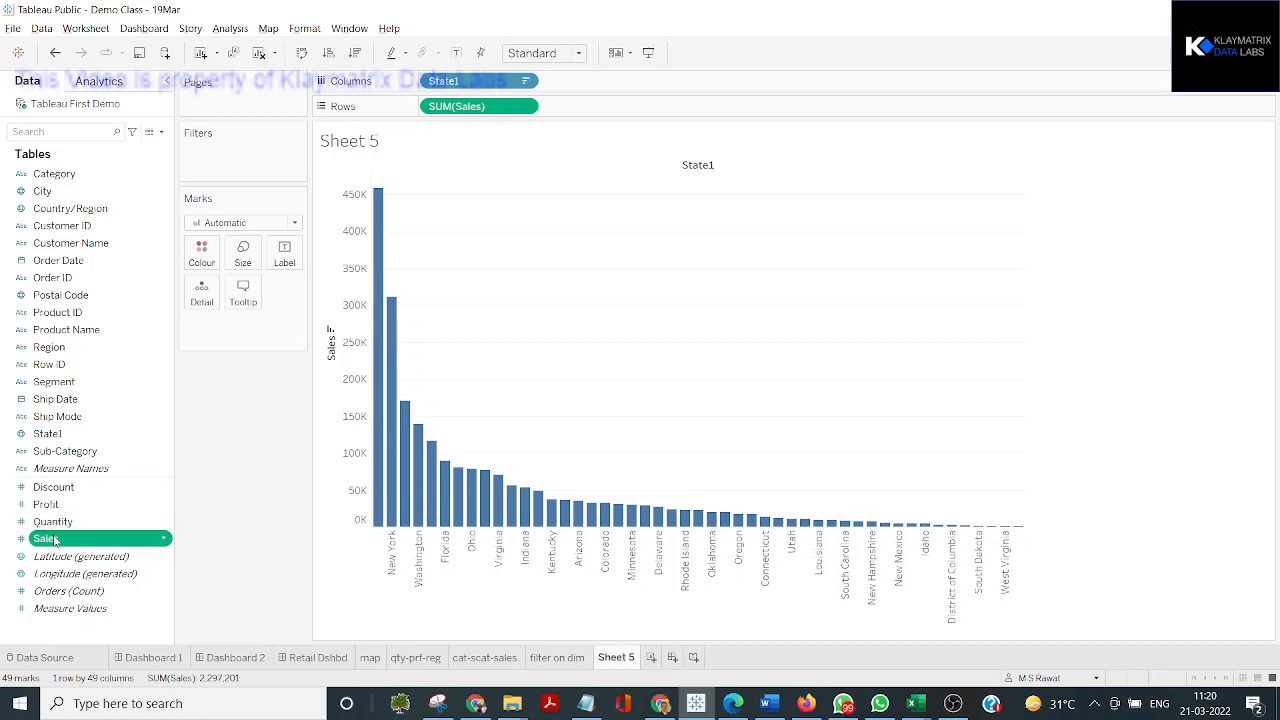
pyautogui.moveTo(55, 540); pyautogui.dragTo(237, 163)
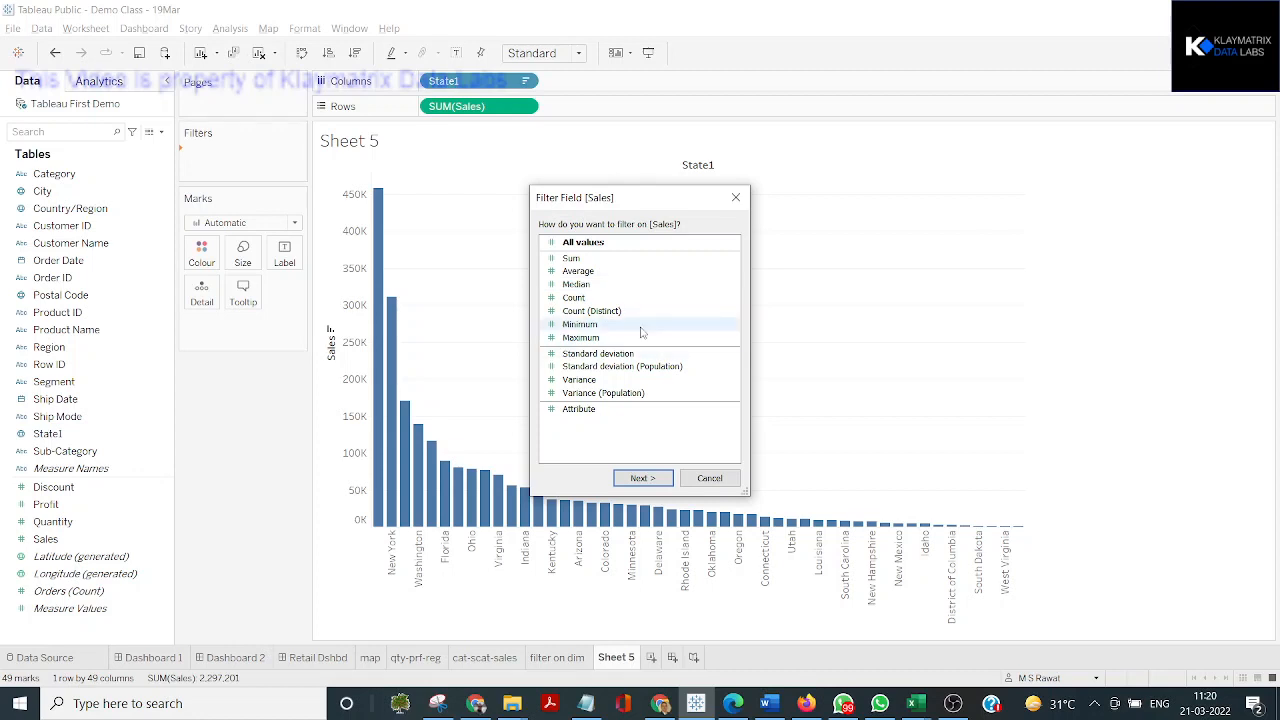
pyautogui.press('Escape')
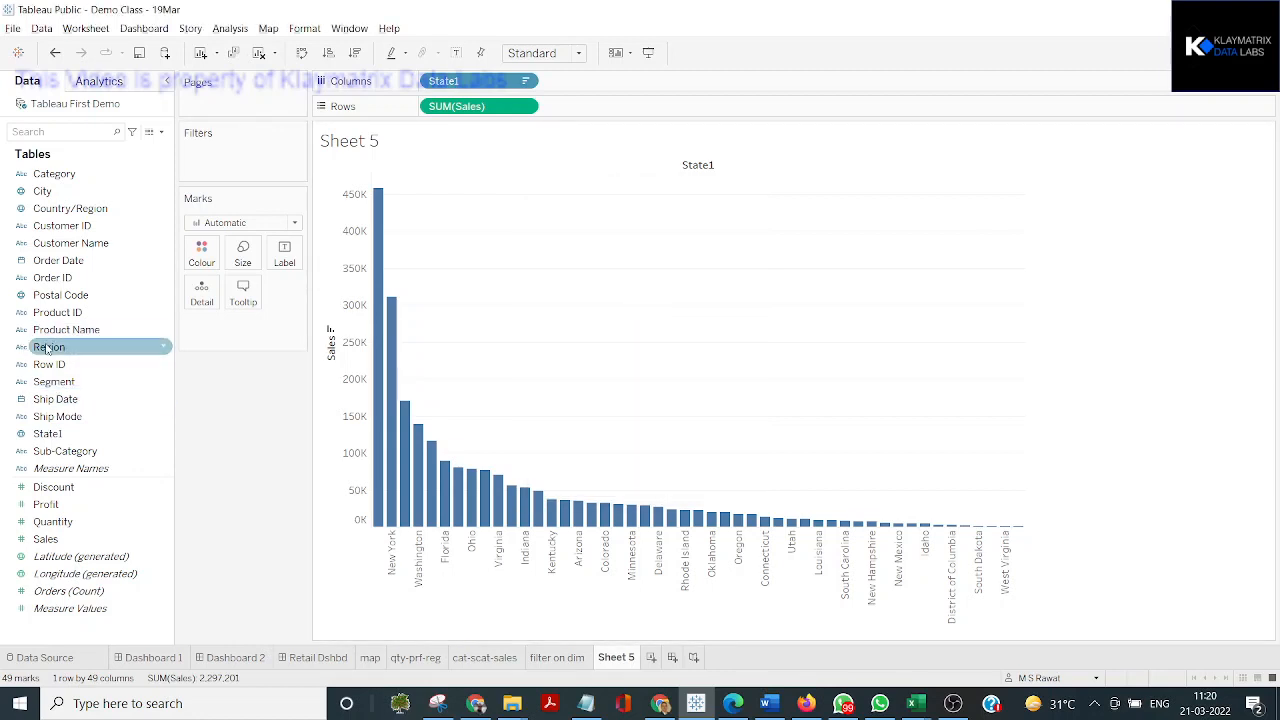
pyautogui.moveTo(47, 347); pyautogui.dragTo(209, 156)
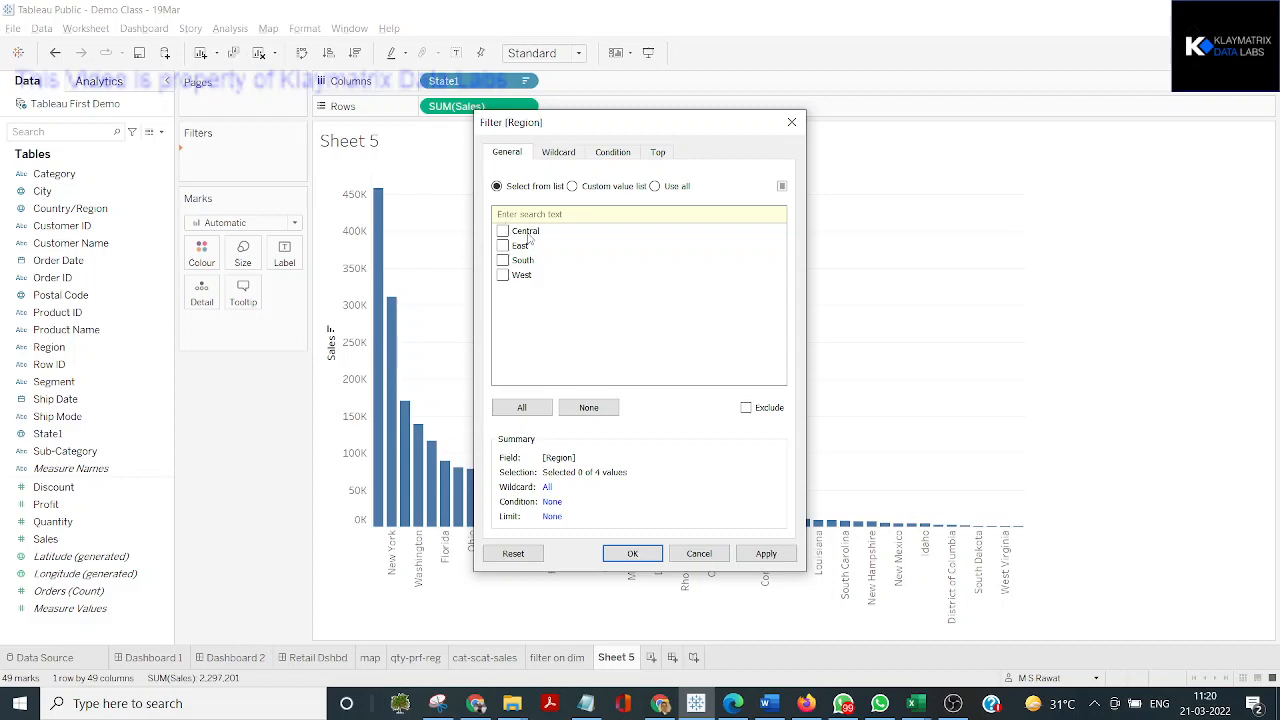
pyautogui.click(791, 122)
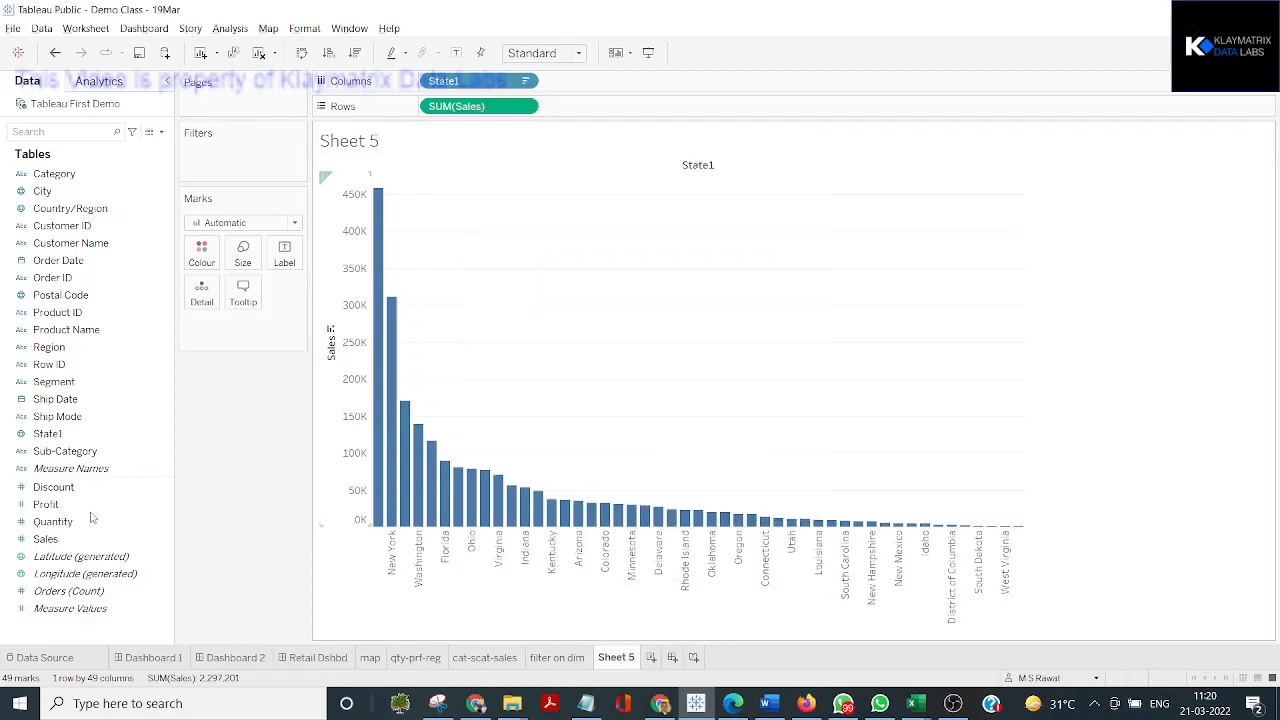
# Add a filter on the sum of Sales as a range of values, keeping the full range
pyautogui.click(49, 540)
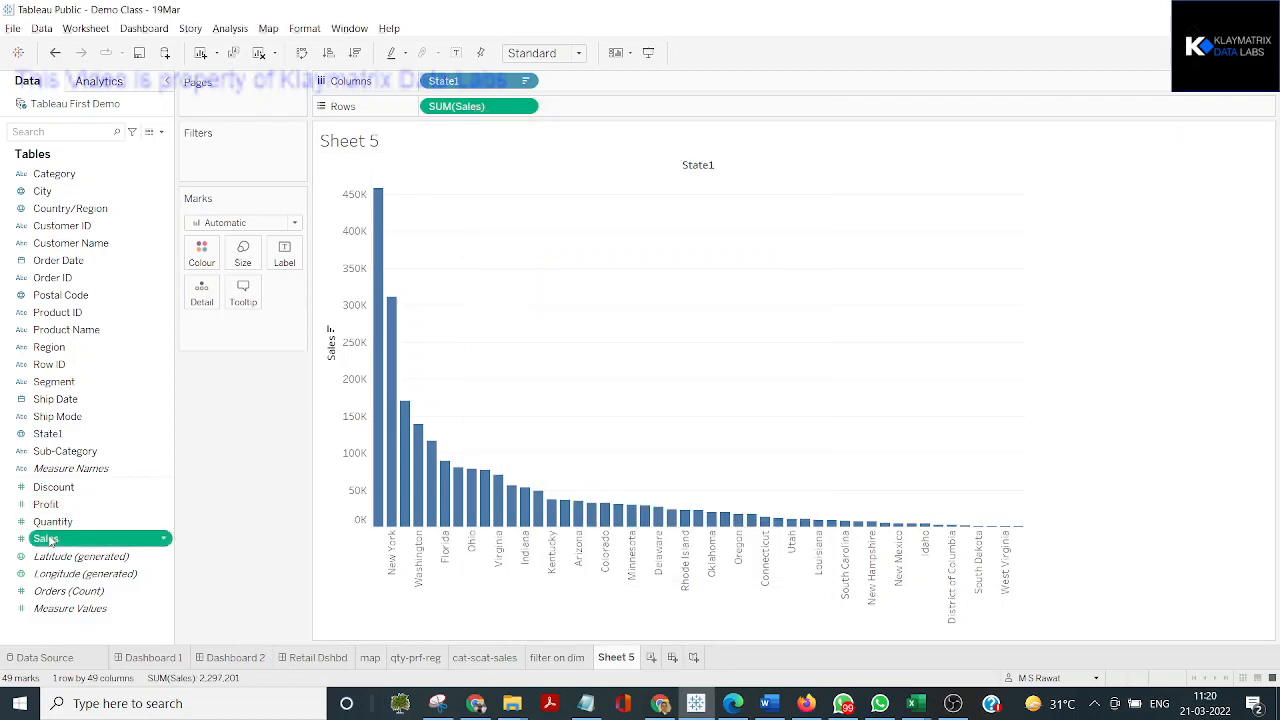
pyautogui.moveTo(66, 540); pyautogui.dragTo(219, 174)
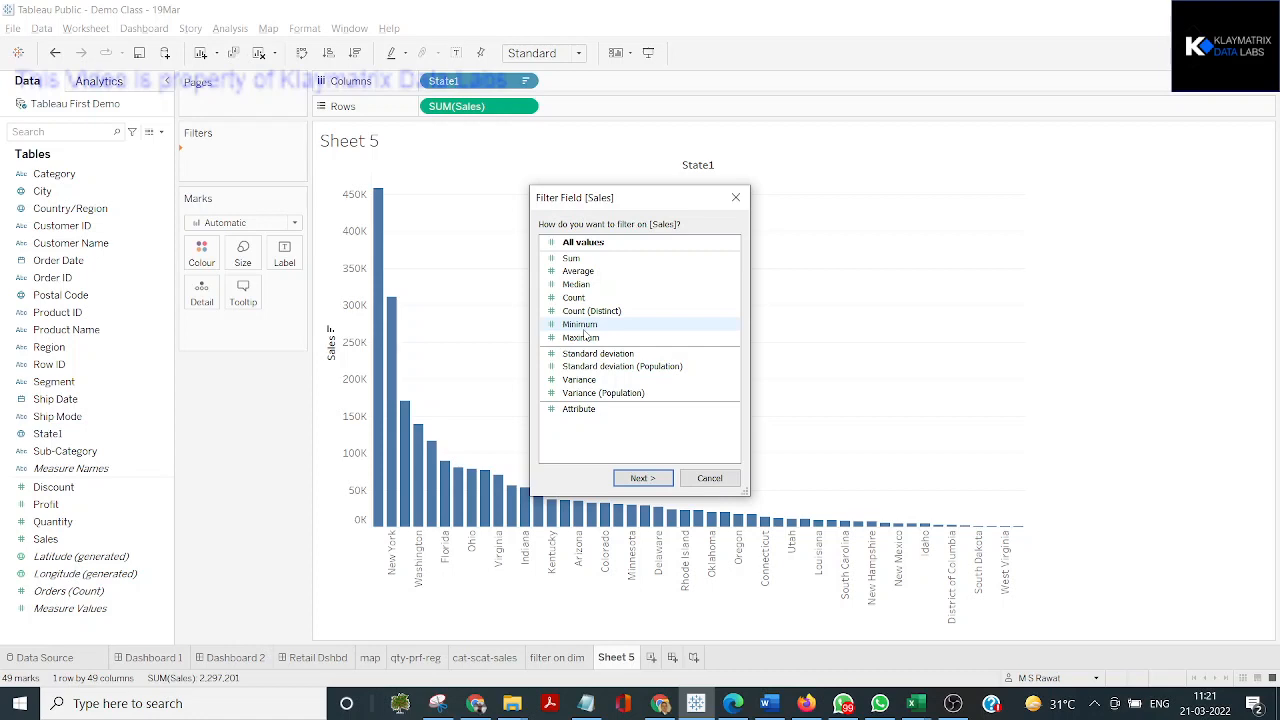
pyautogui.click(569, 261)
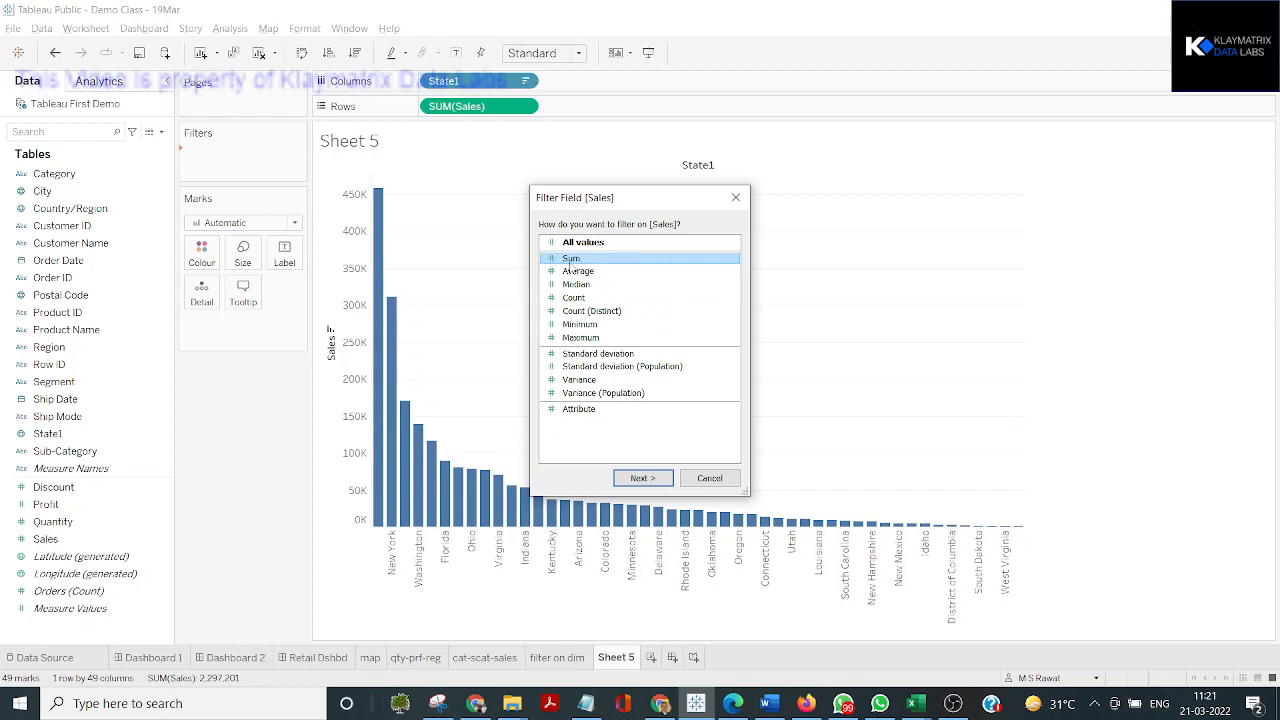
pyautogui.click(662, 480)
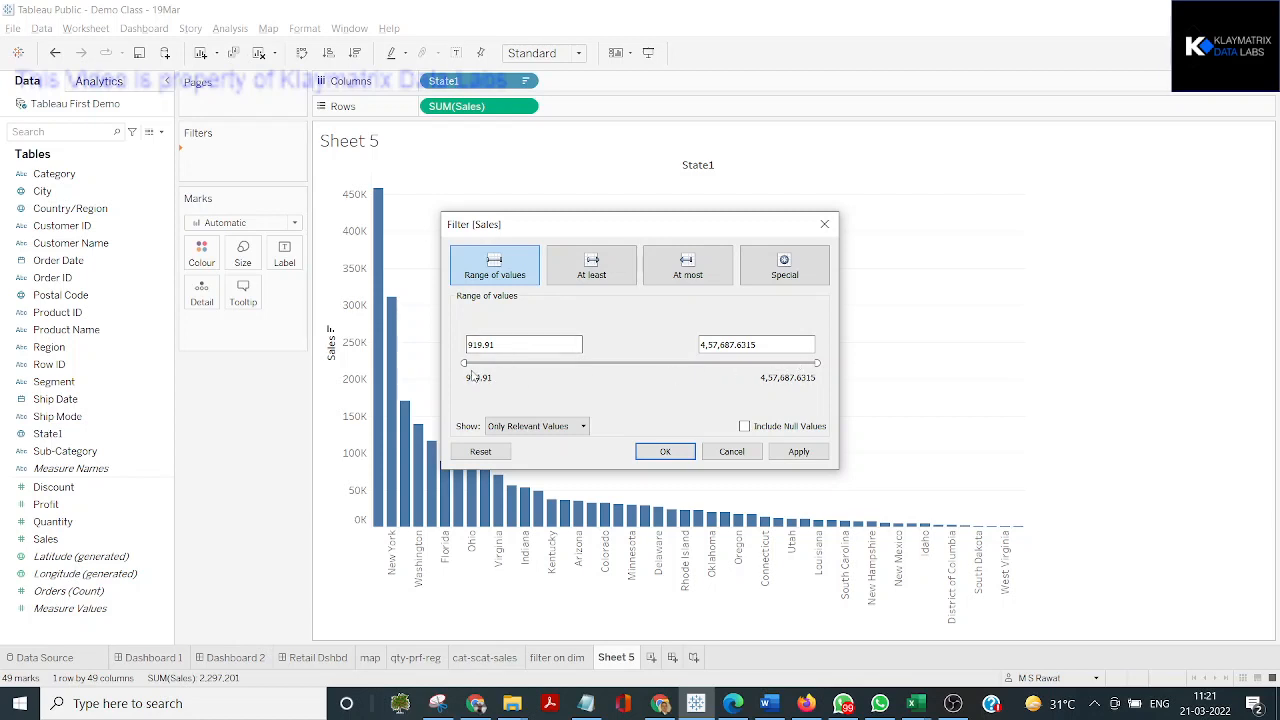
pyautogui.press('ctrl')
pyautogui.press('ctrl')
pyautogui.press('ctrl')
pyautogui.press('ctrl')
pyautogui.press('ctrl')
pyautogui.press('ctrl')
pyautogui.press('ctrl')
pyautogui.press('ctrl')
pyautogui.click(797, 452)
pyautogui.click(662, 452)
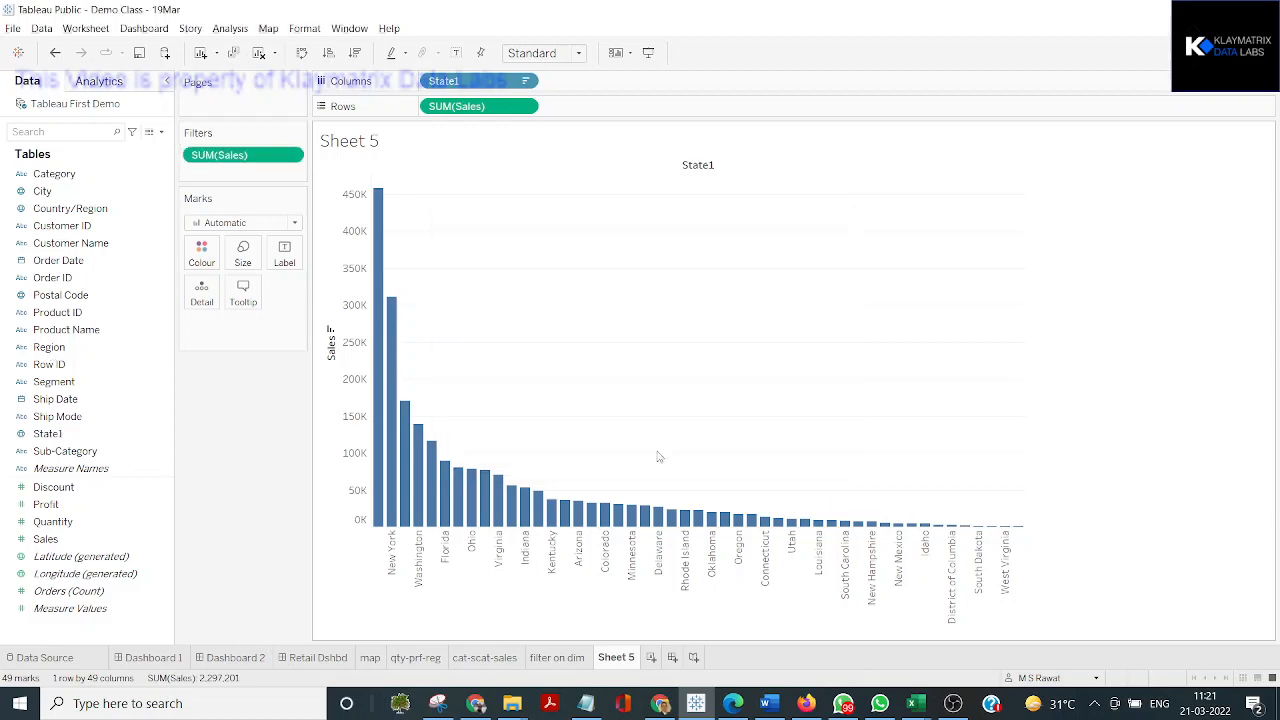
# Show the SUM(Sales) filter beside the chart and narrow its range to 47,697 through 102,730
pyautogui.click(289, 155)
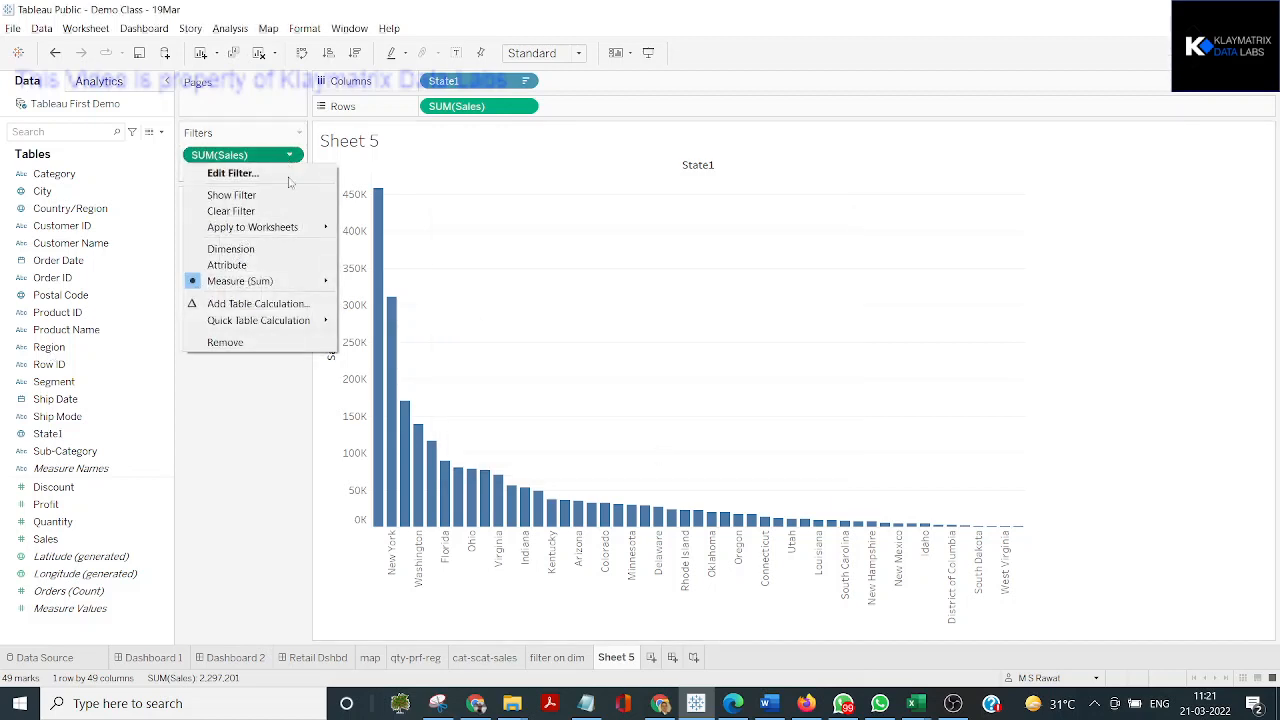
pyautogui.click(278, 198)
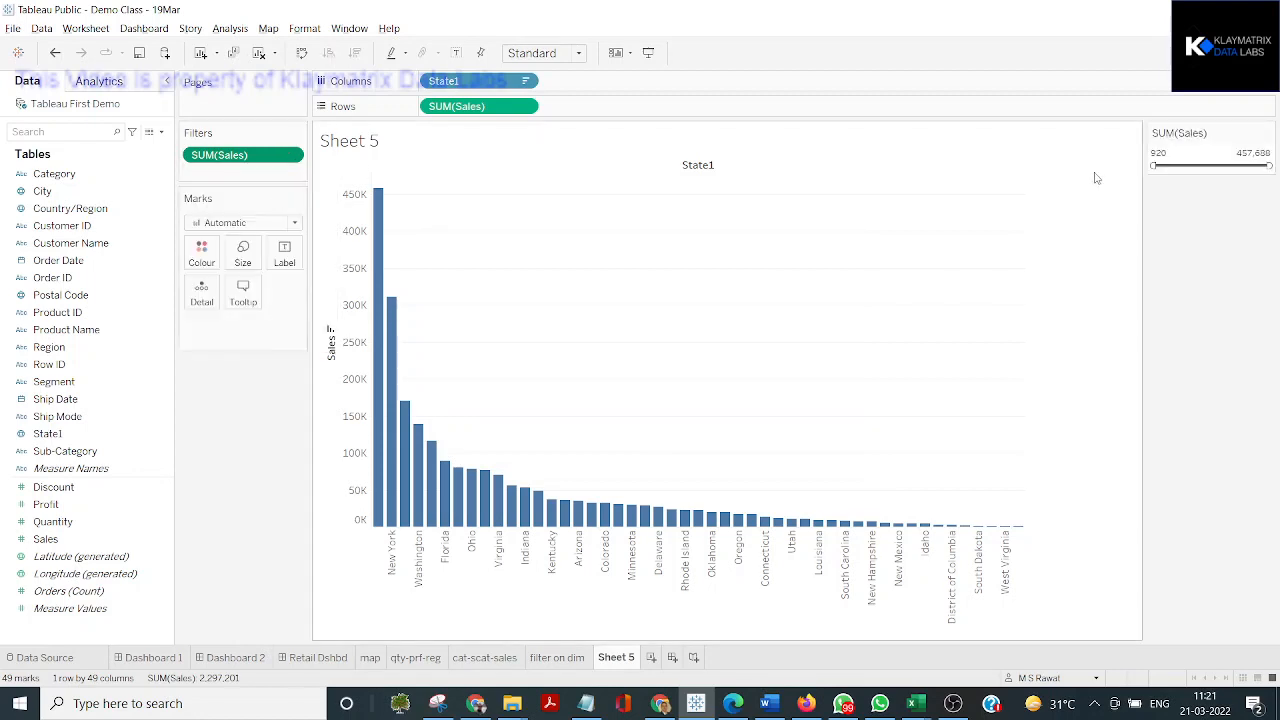
pyautogui.moveTo(1270, 166); pyautogui.dragTo(1182, 166)
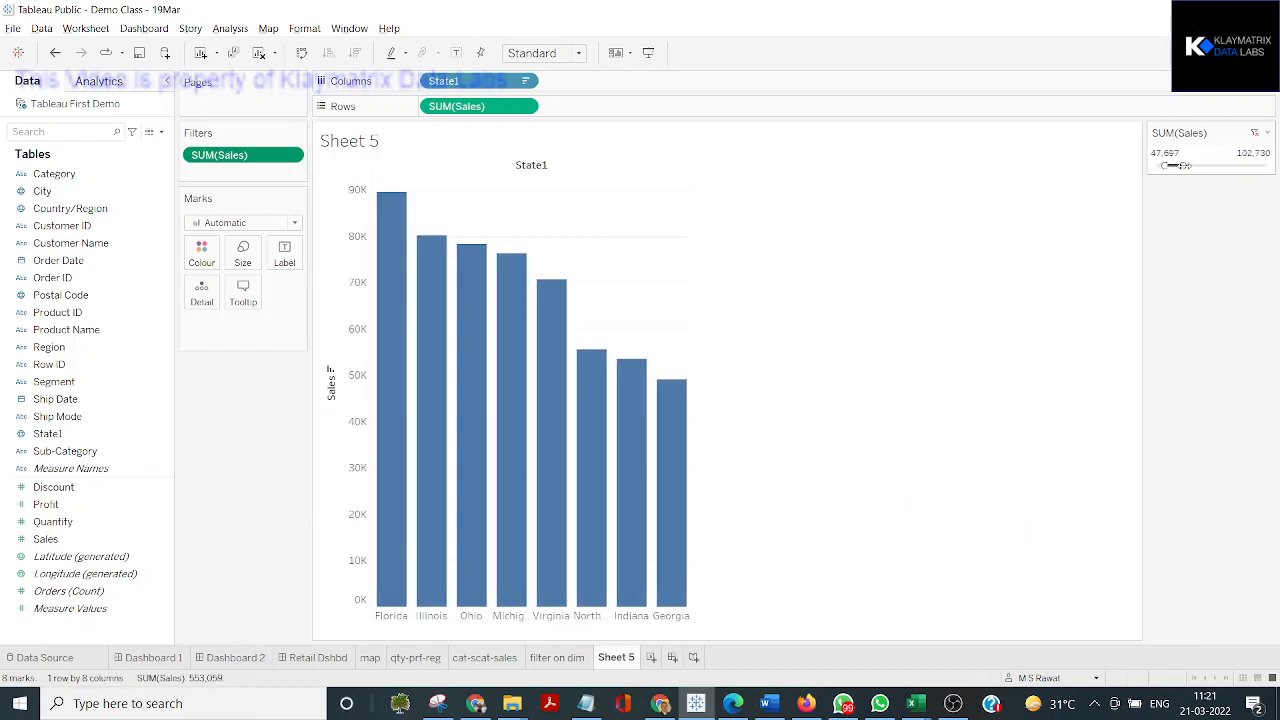
pyautogui.press('ctrl')
pyautogui.press('ctrl')
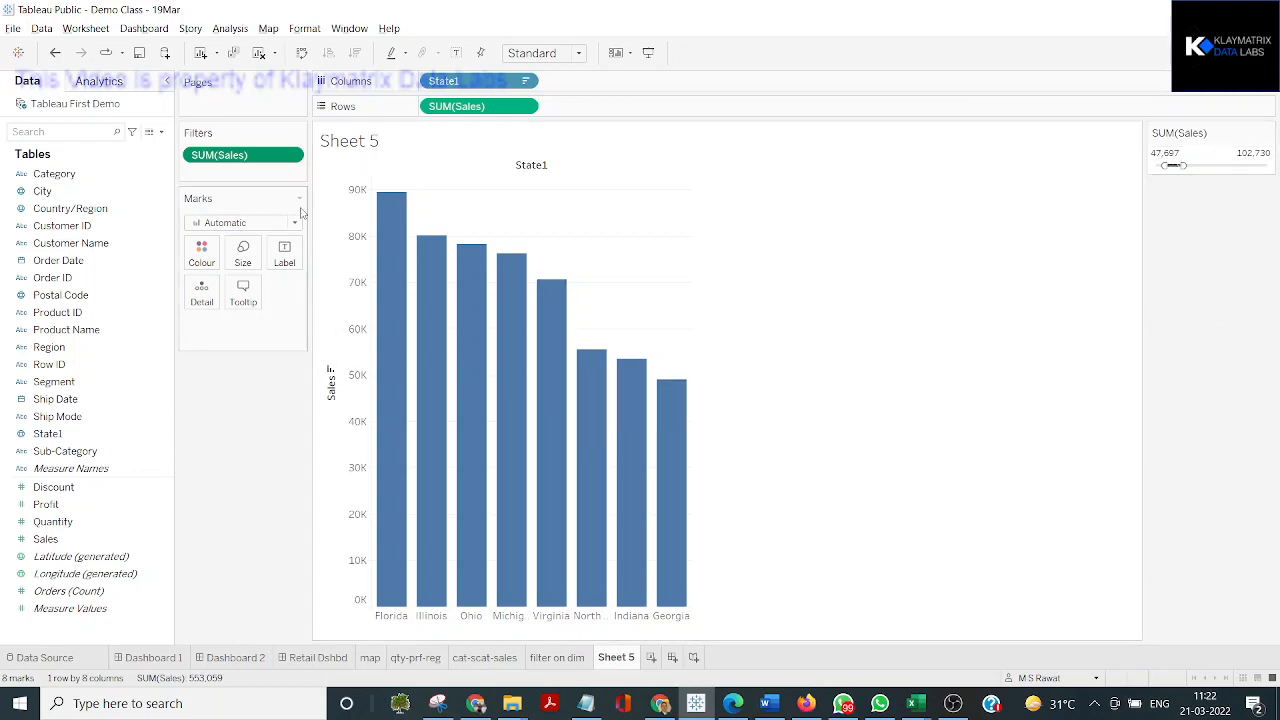
# Remove the SUM(Sales) filter and convert the Sales field to discrete
pyautogui.moveTo(268, 157); pyautogui.dragTo(24, 522)
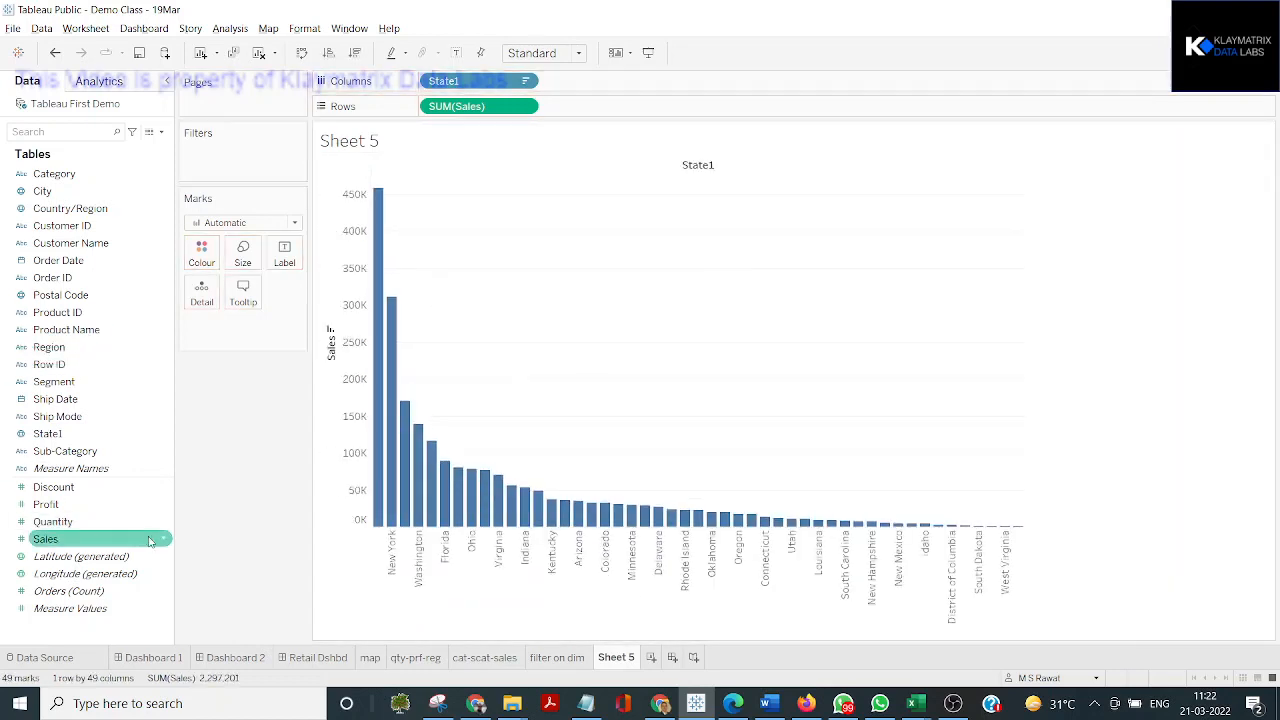
pyautogui.click(163, 541)
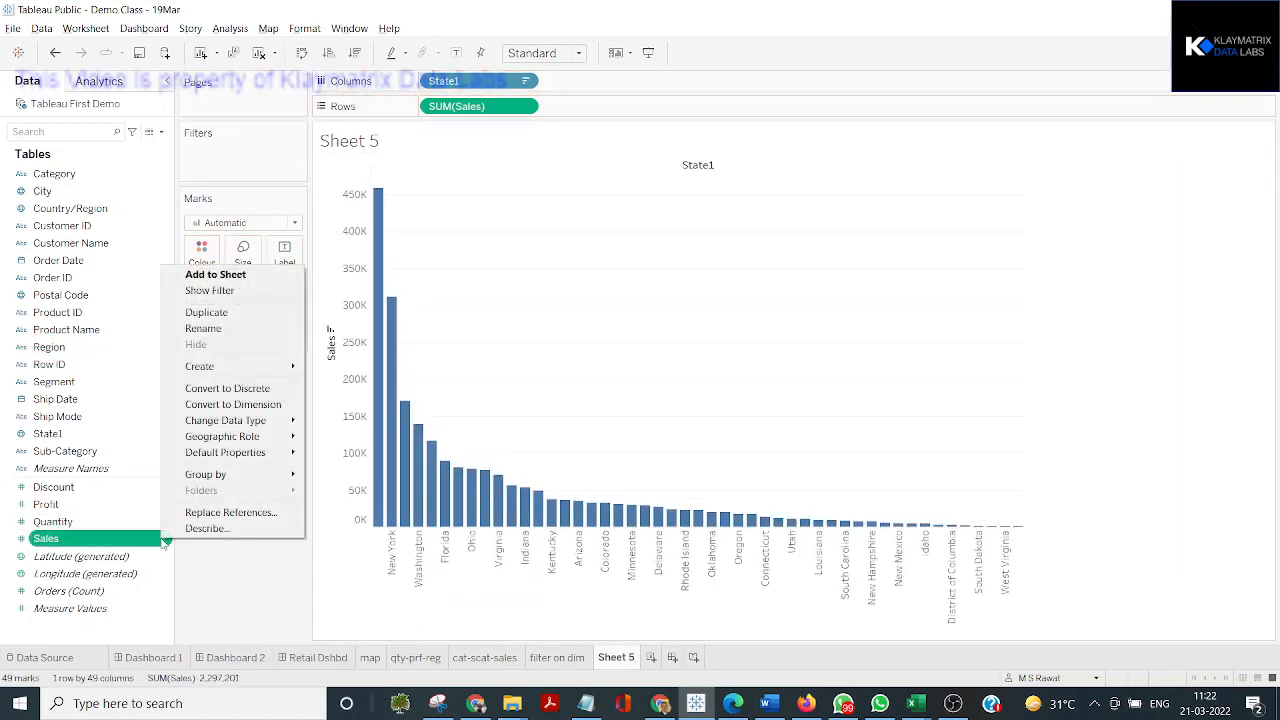
pyautogui.click(275, 393)
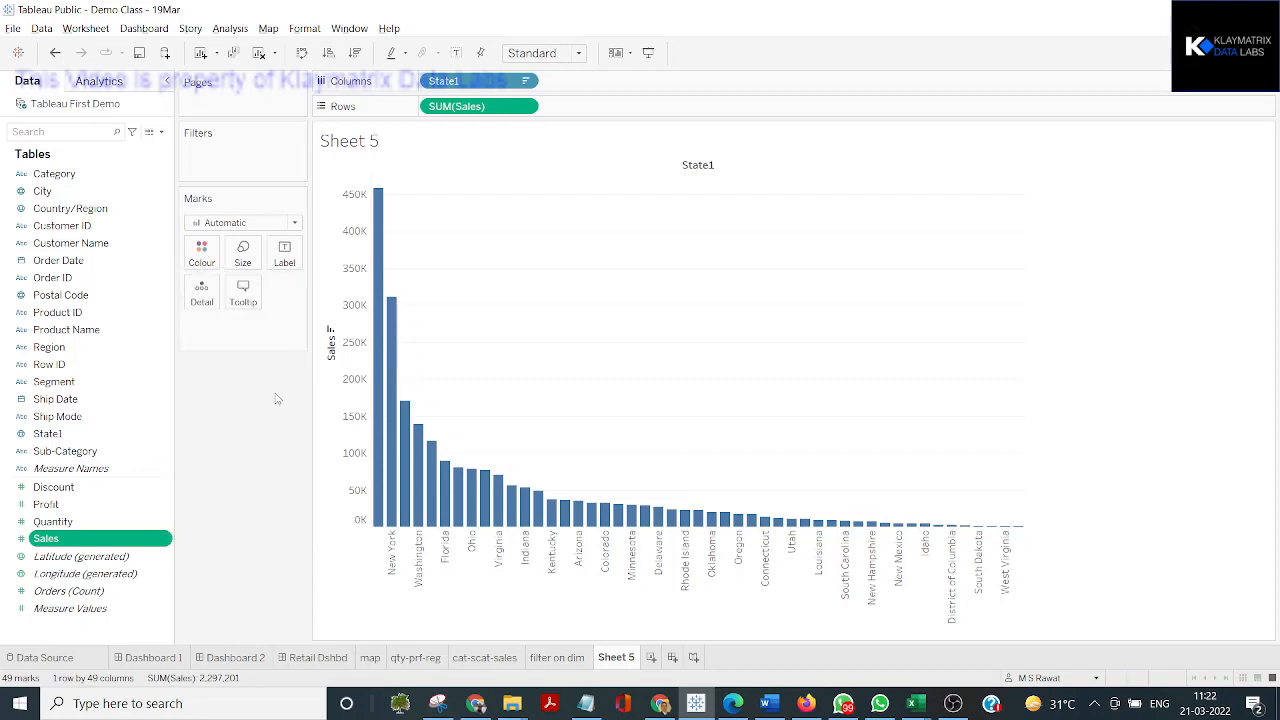
# Add the discrete Sales field as a filter, selecting from the list with all values included
pyautogui.moveTo(104, 549); pyautogui.dragTo(214, 163)
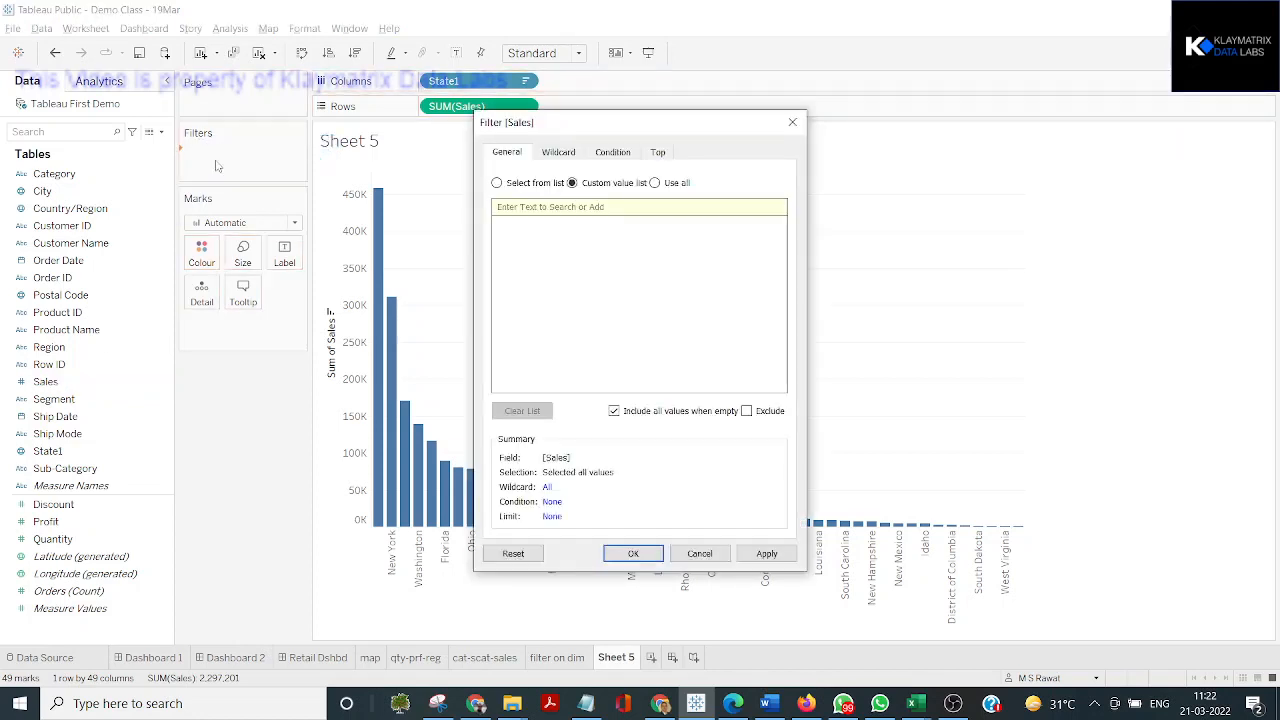
pyautogui.click(498, 183)
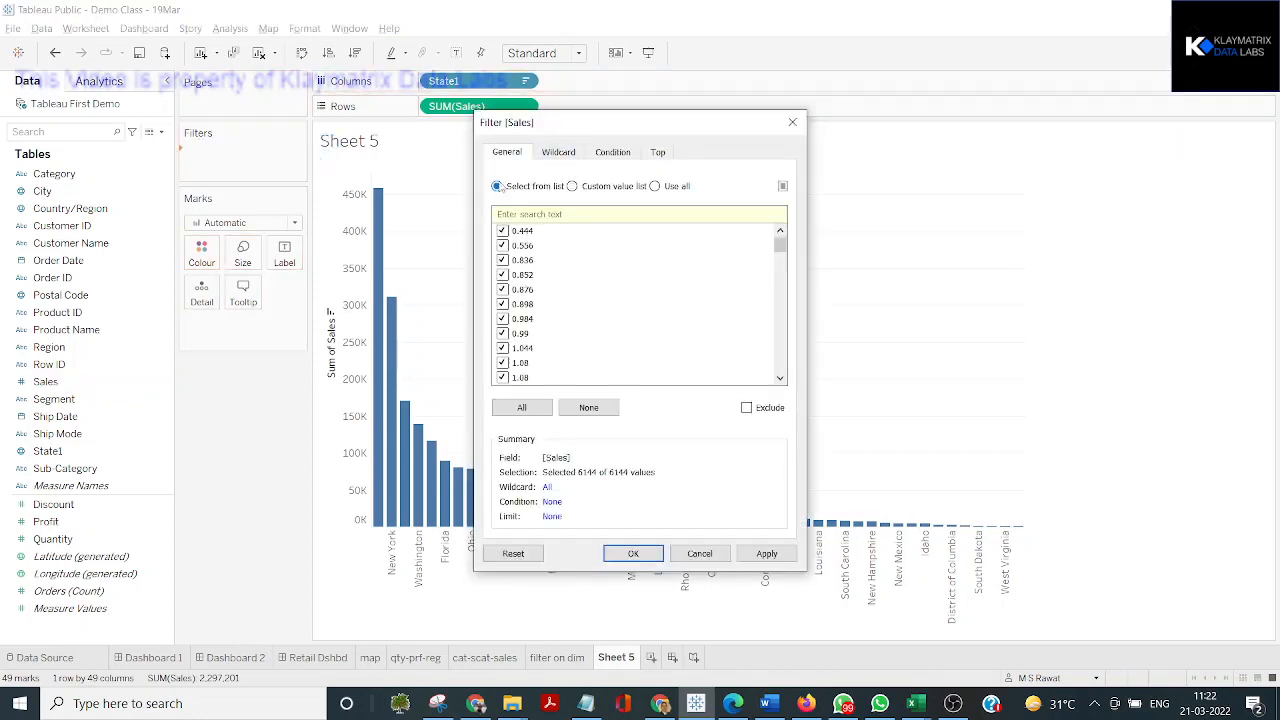
pyautogui.scroll(-10, 520, 320)
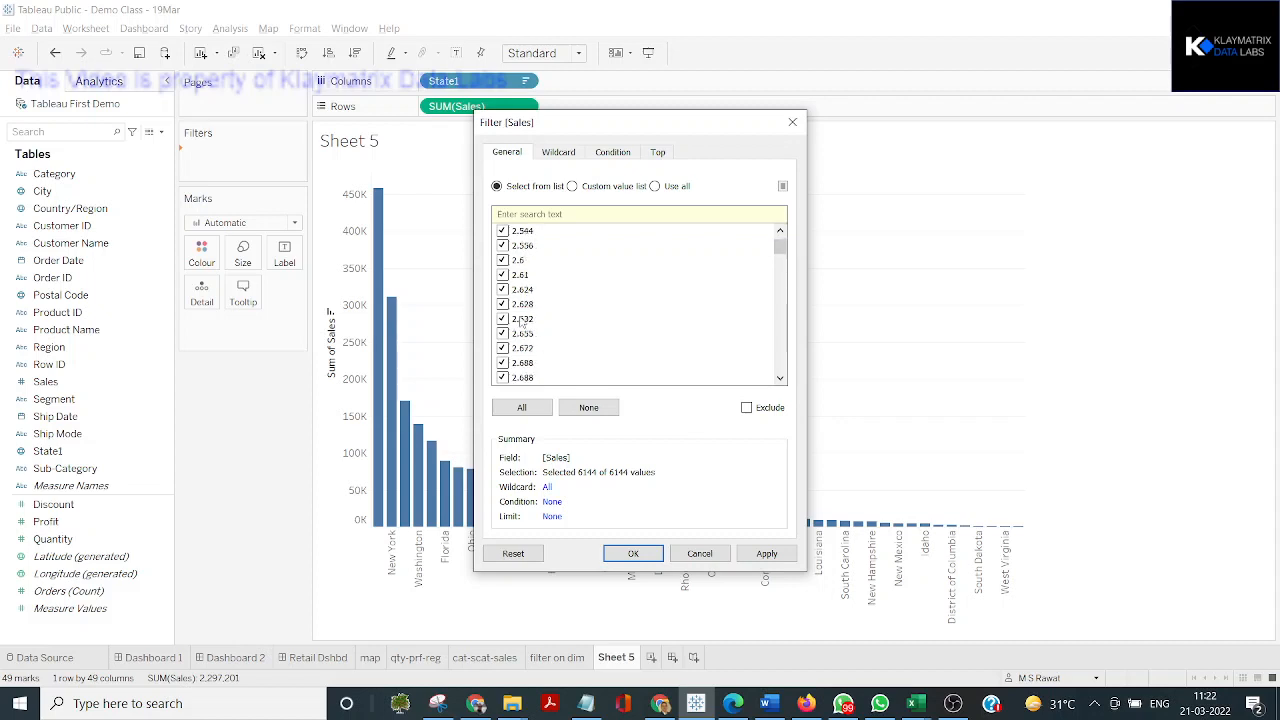
pyautogui.scroll(-15, 522, 320)
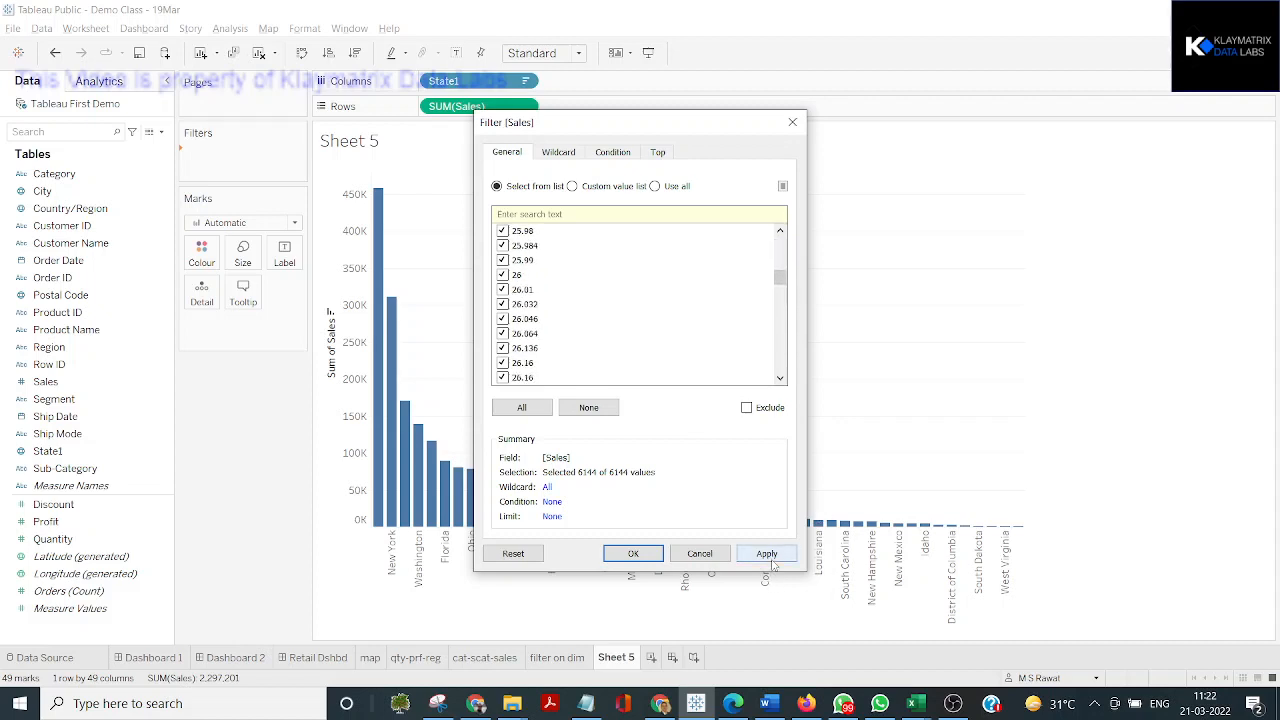
pyautogui.click(765, 553)
pyautogui.click(633, 553)
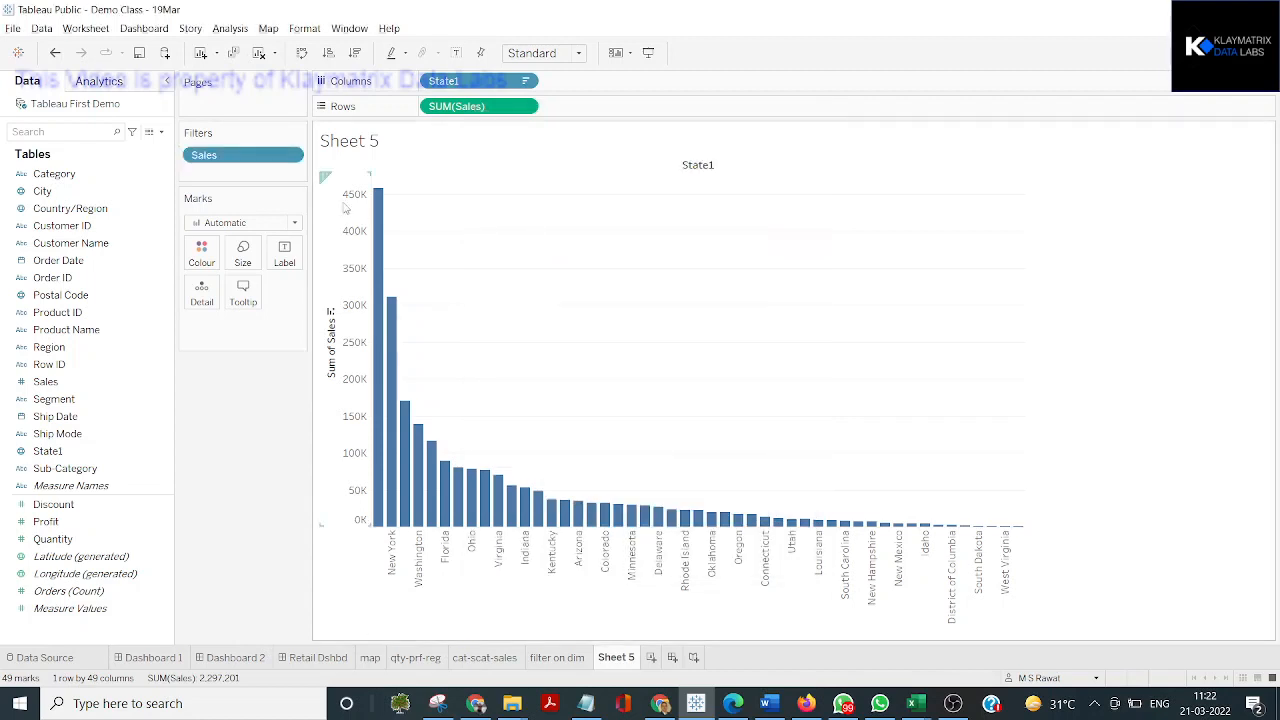
# Show the discrete Sales filter beside the chart and look through its list of values
pyautogui.click(292, 156)
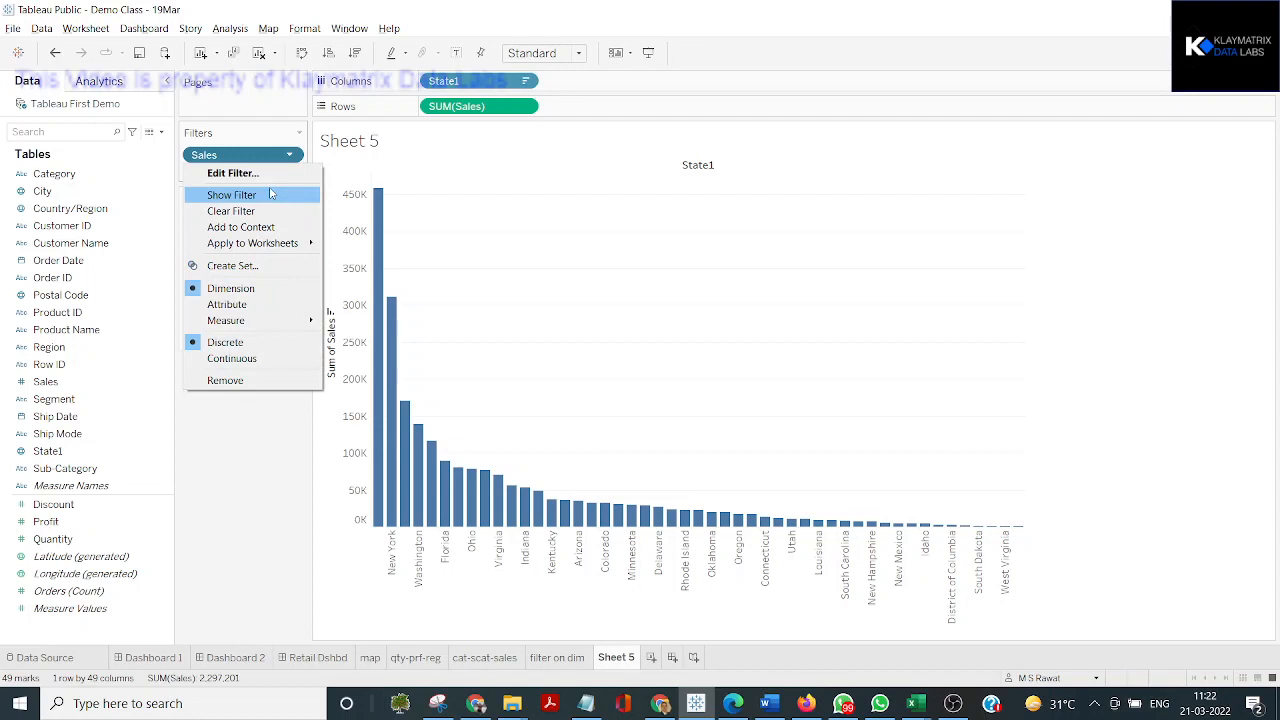
pyautogui.click(270, 194)
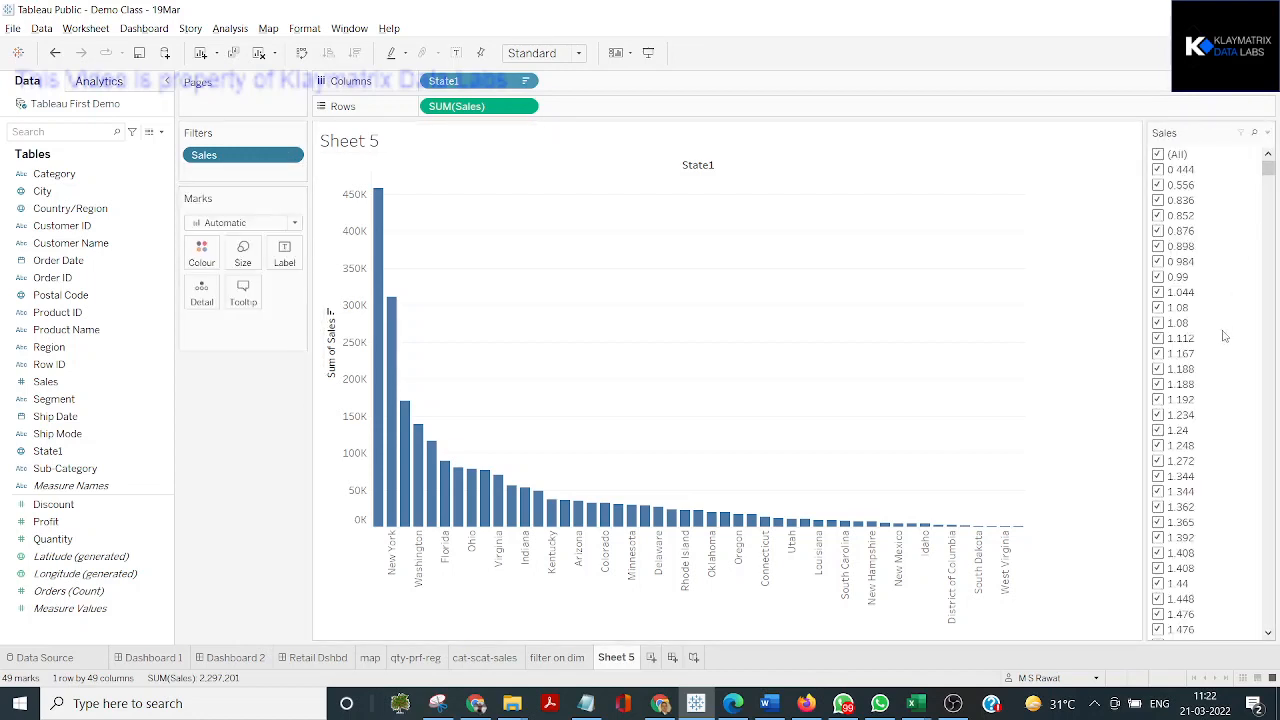
pyautogui.scroll(-20, 1222, 334)
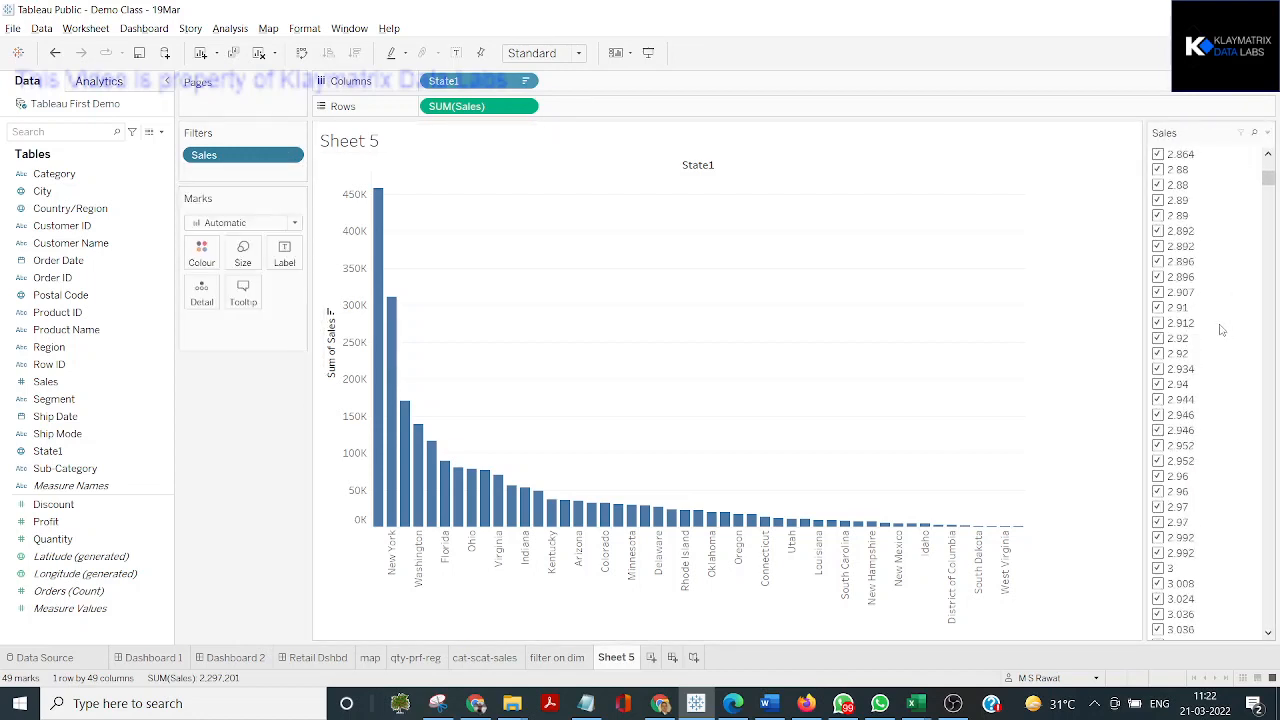
pyautogui.scroll(-20, 1221, 330)
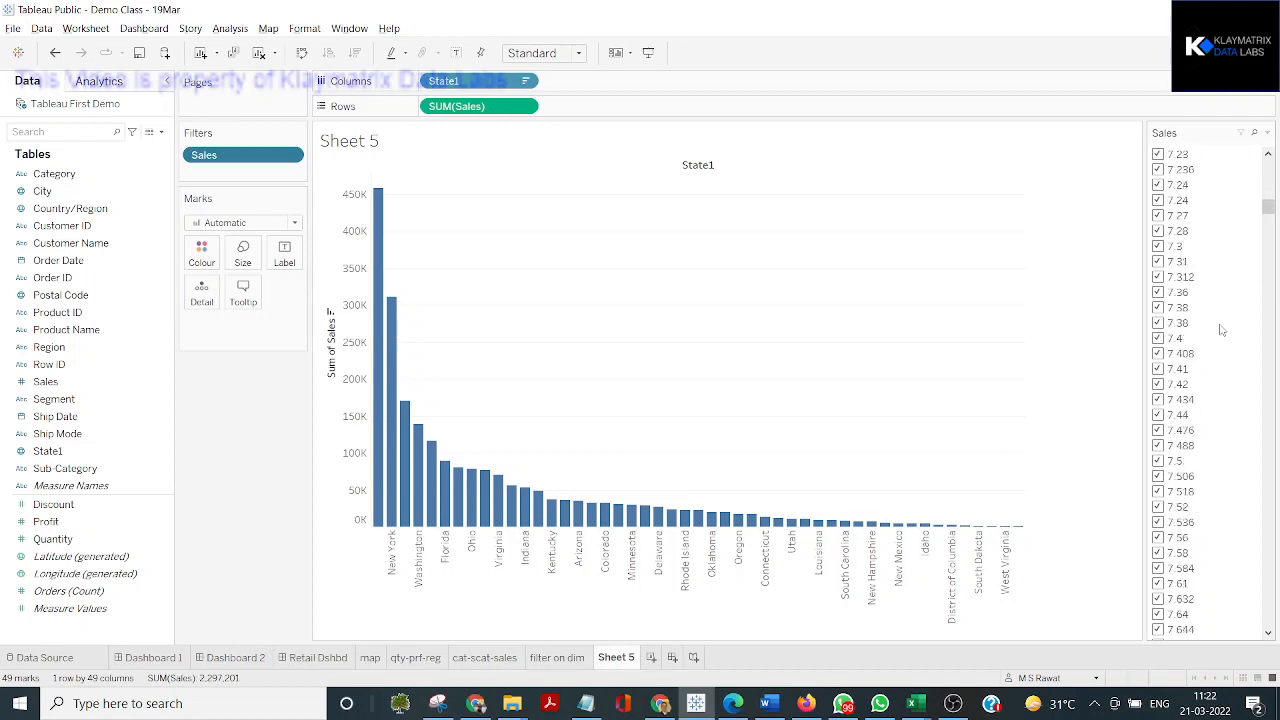
pyautogui.scroll(-20, 1221, 330)
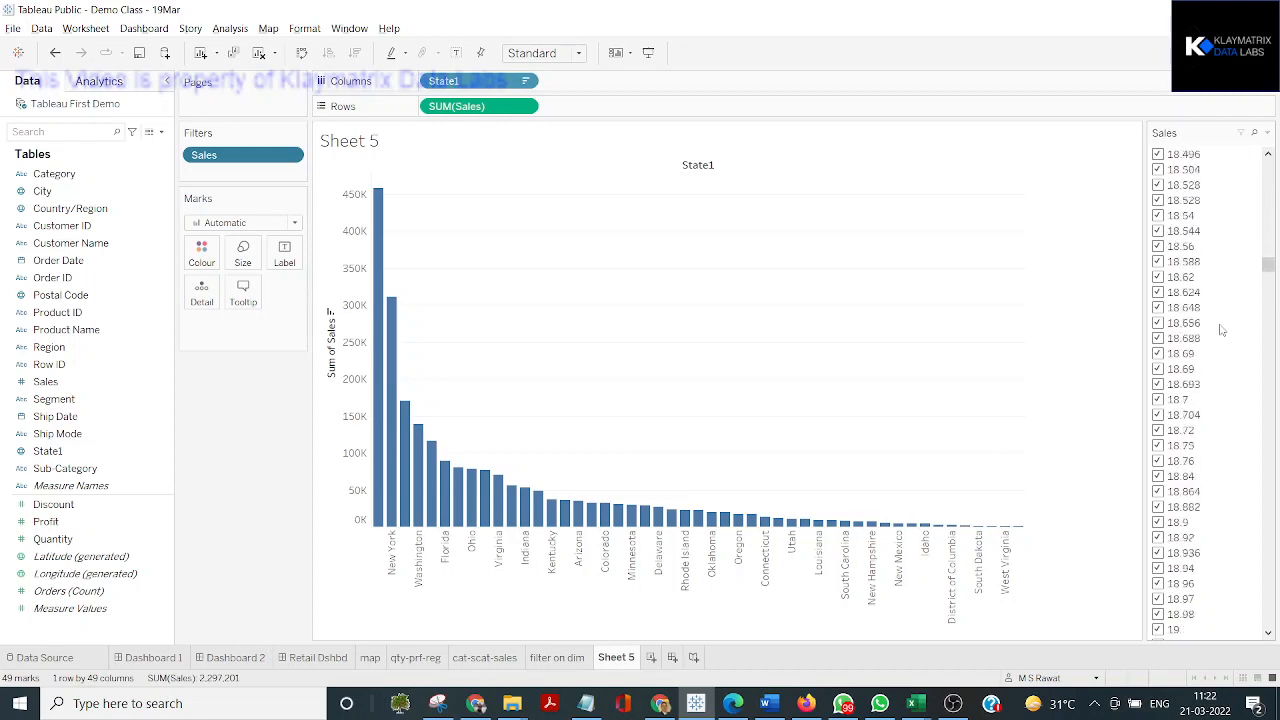
pyautogui.scroll(-12, 1221, 330)
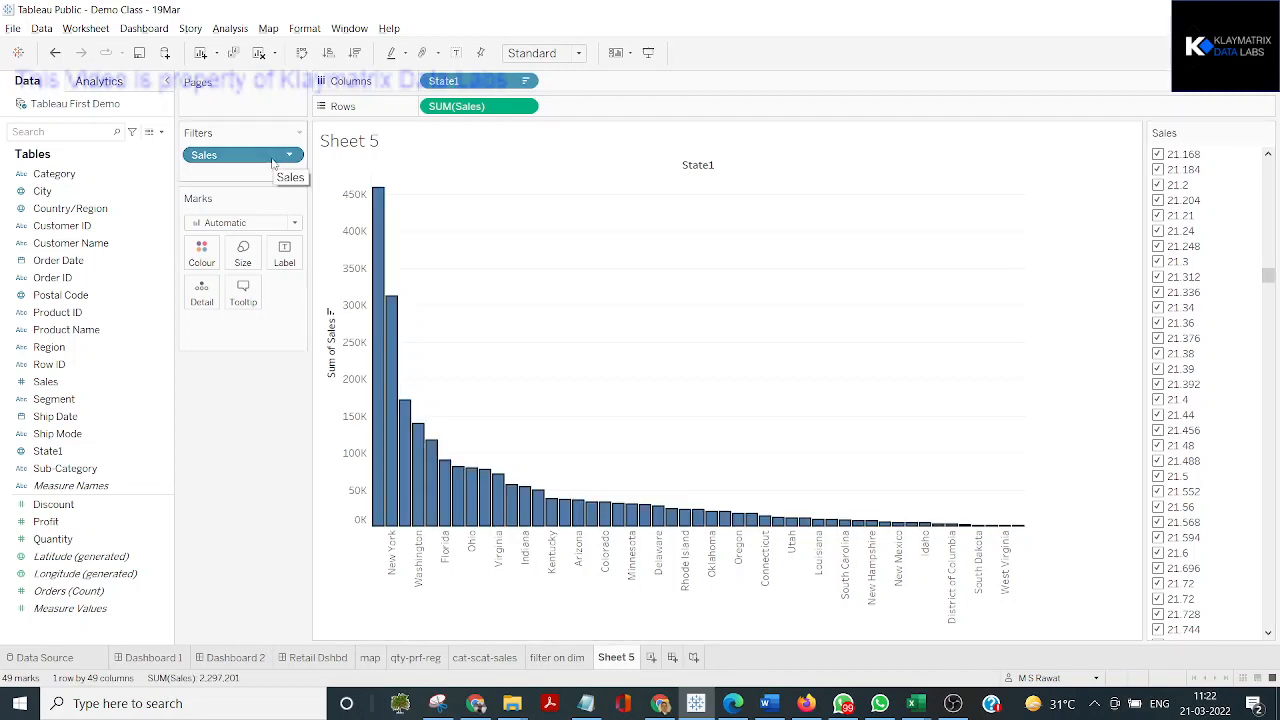
# Undo the discrete Sales filter, the conversion of Sales to discrete and the removal of the SUM(Sales) filter
pyautogui.hotkey('ctrl', 'z')
pyautogui.hotkey('ctrl', 'z')
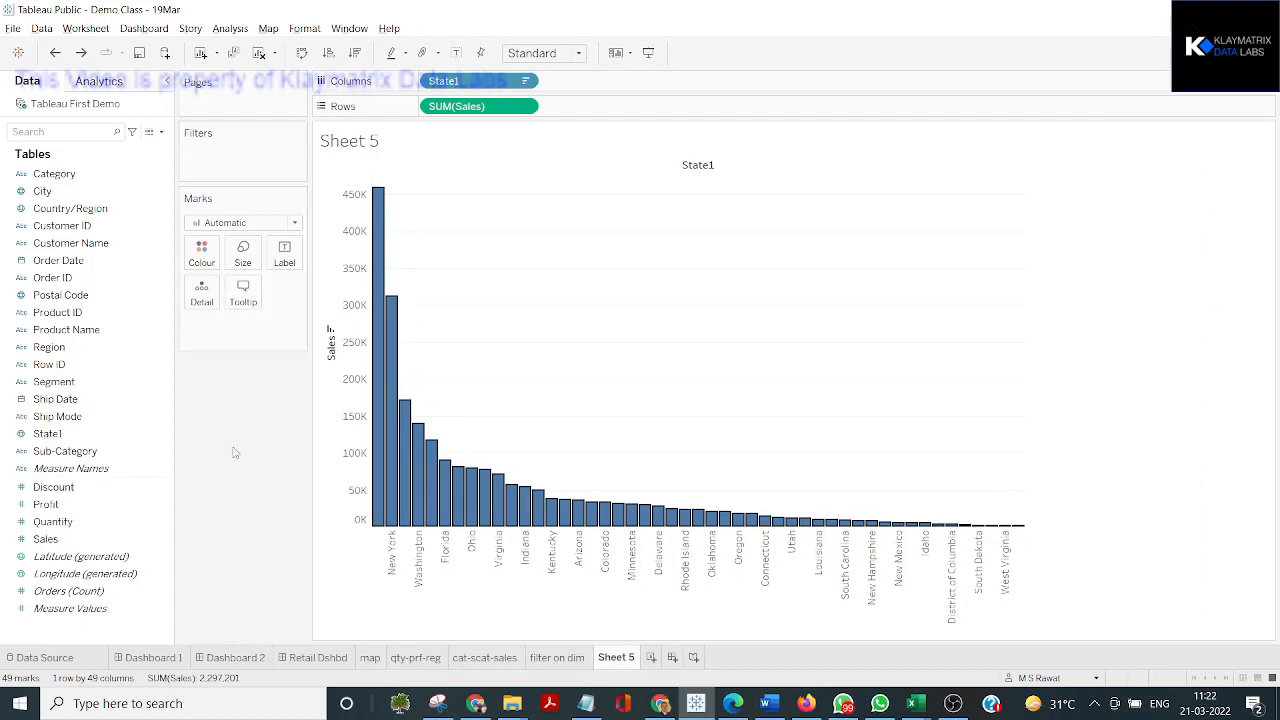
pyautogui.hotkey('ctrl', 'z')
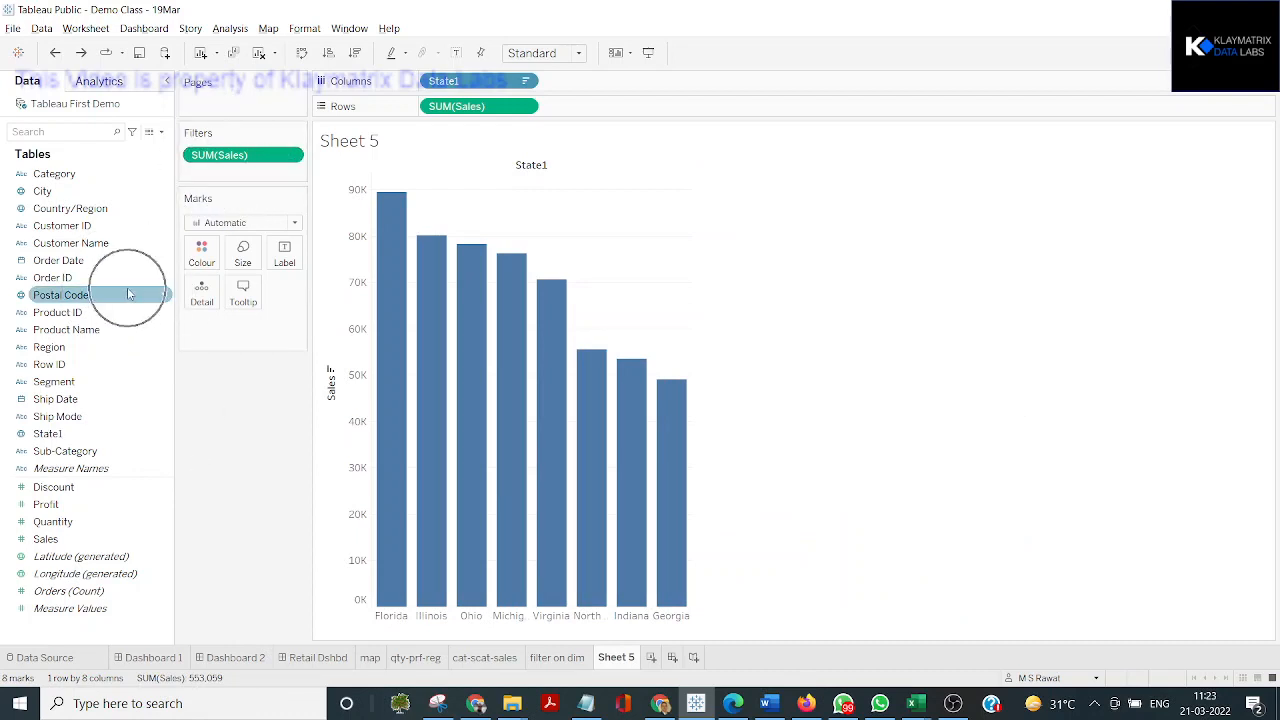
pyautogui.click(87, 504)
pyautogui.click(103, 278)
pyautogui.click(90, 468)
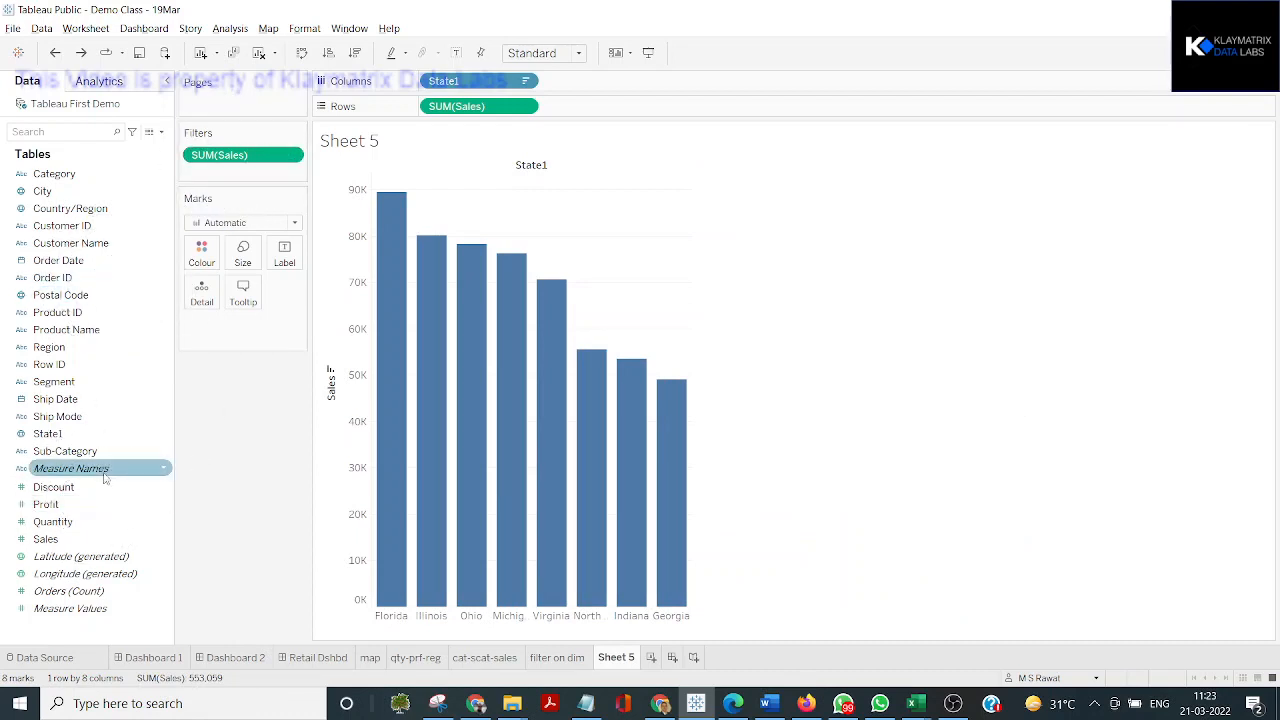
pyautogui.click(85, 504)
pyautogui.click(98, 262)
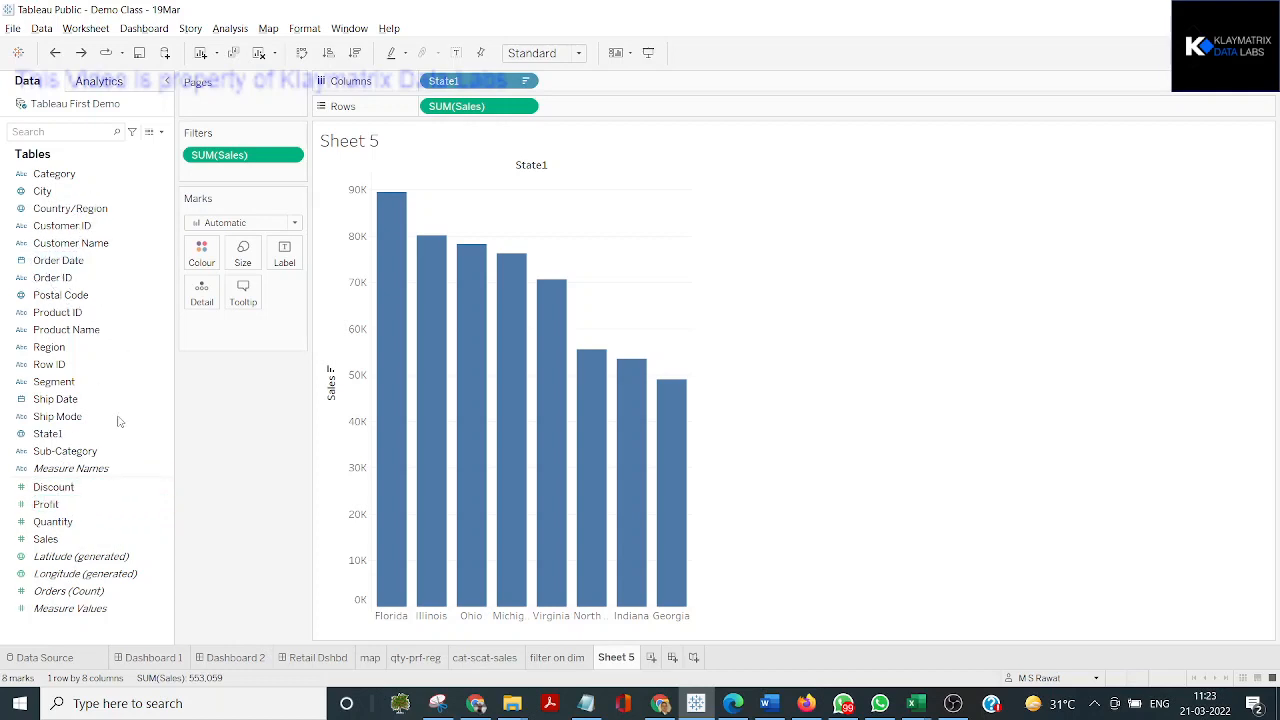
pyautogui.click(106, 506)
pyautogui.click(105, 295)
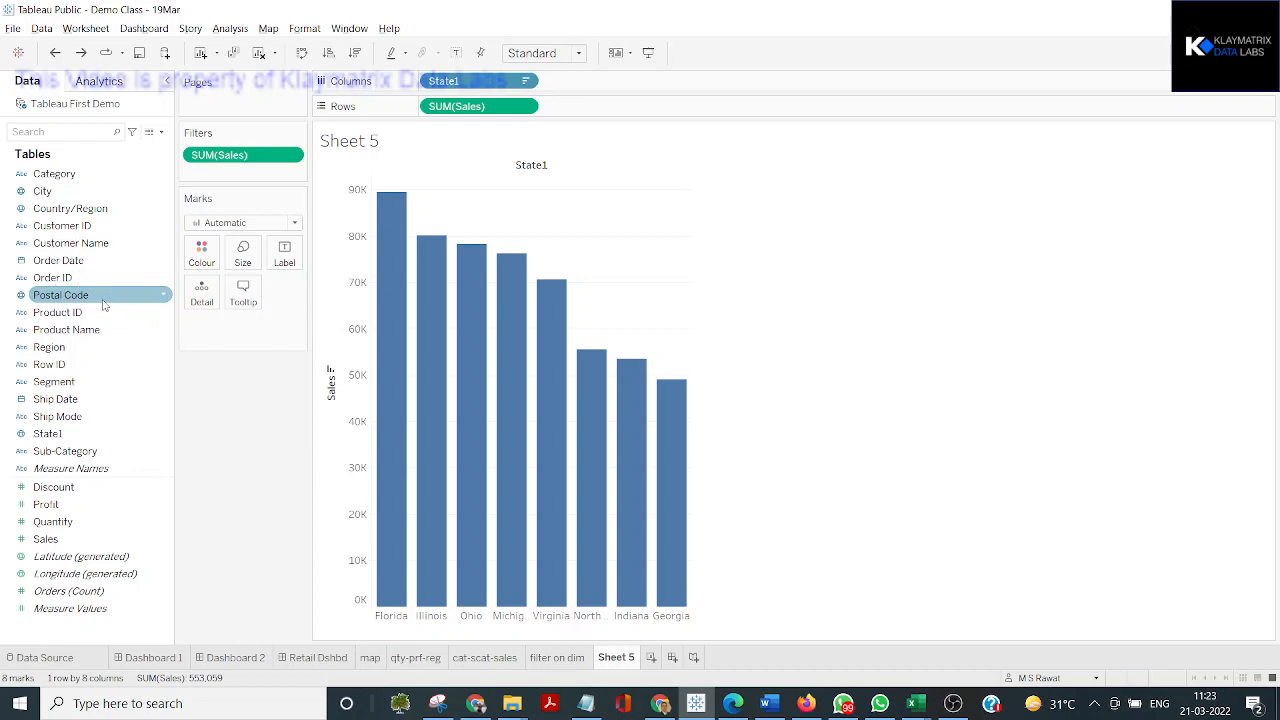
pyautogui.click(103, 300)
pyautogui.click(103, 300)
pyautogui.click(270, 162)
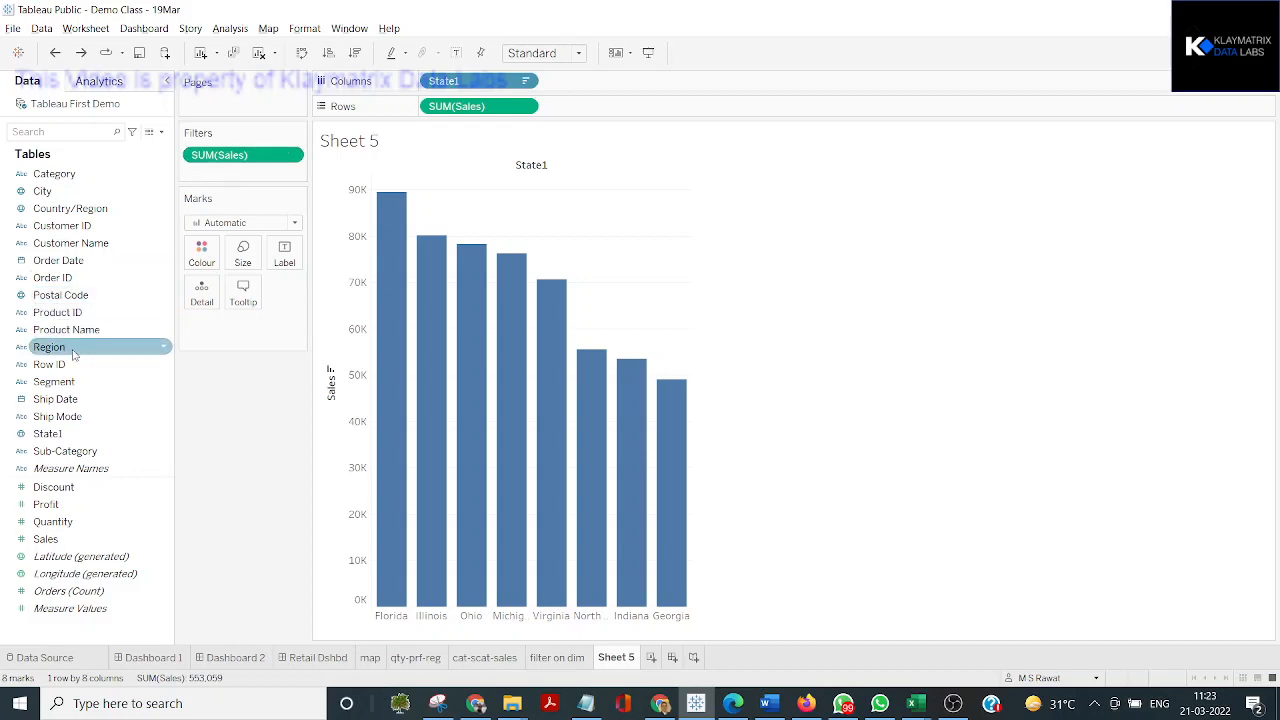
pyautogui.click(53, 524)
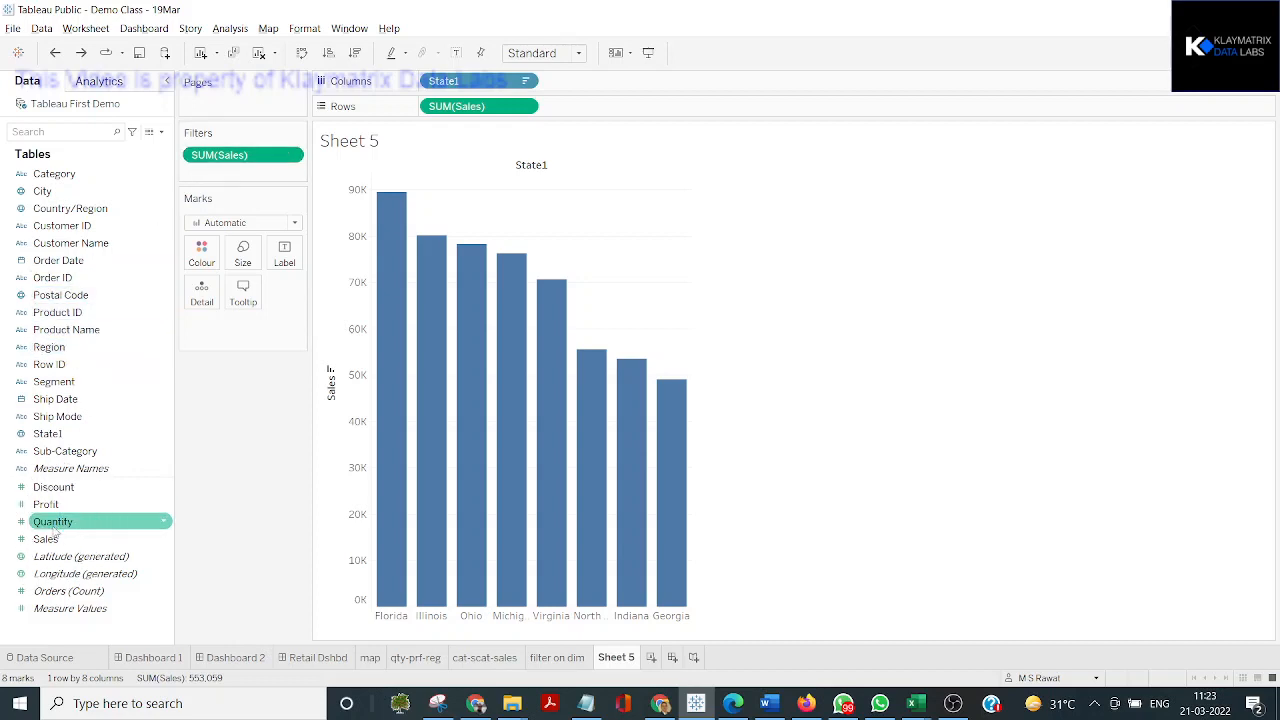
pyautogui.press('ctrl')
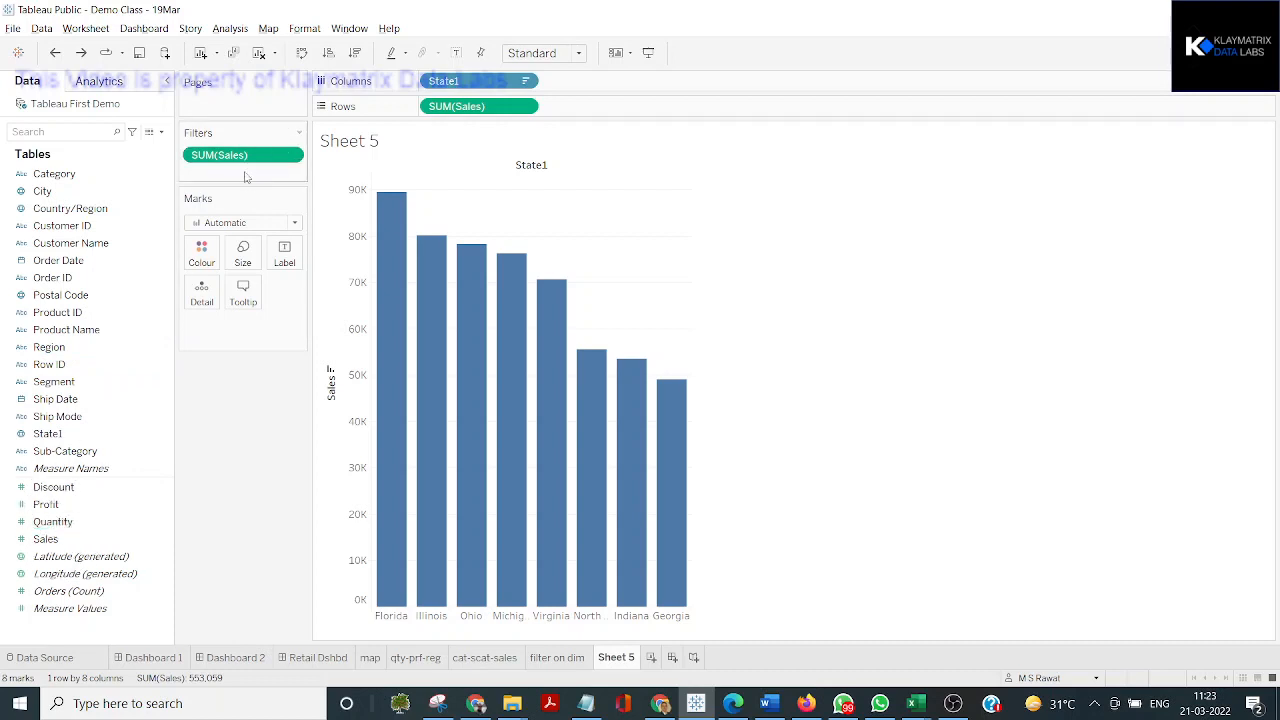
pyautogui.press('ctrl')
# Replace the SUM(Sales) filter with a Region filter that includes all regions
pyautogui.moveTo(246, 158); pyautogui.dragTo(66, 244)
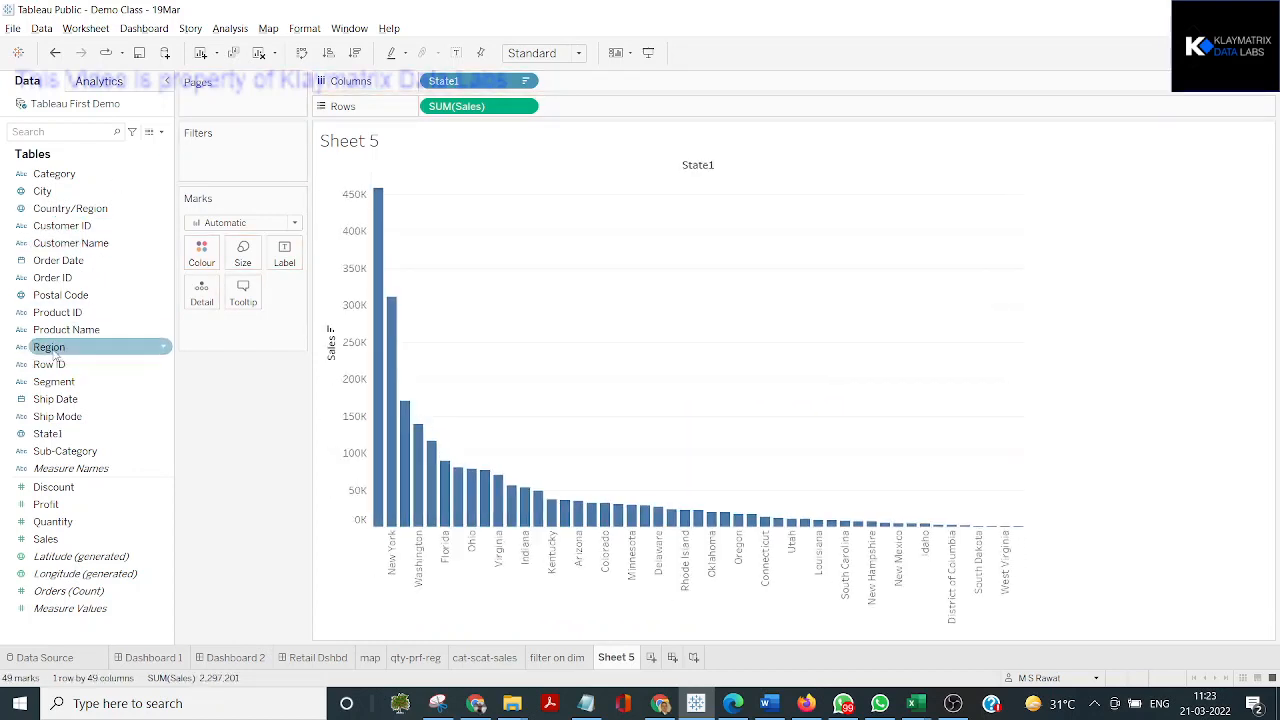
pyautogui.moveTo(57, 358); pyautogui.dragTo(209, 163)
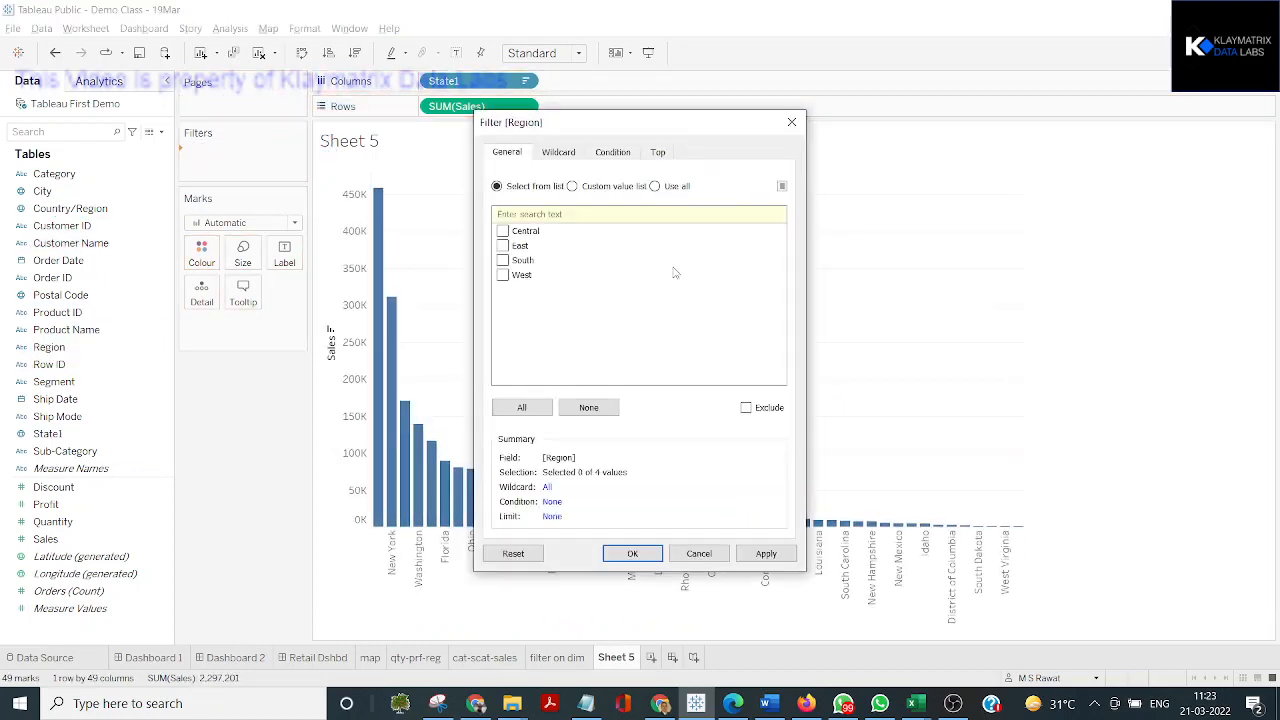
pyautogui.click(522, 407)
pyautogui.click(758, 556)
pyautogui.click(632, 556)
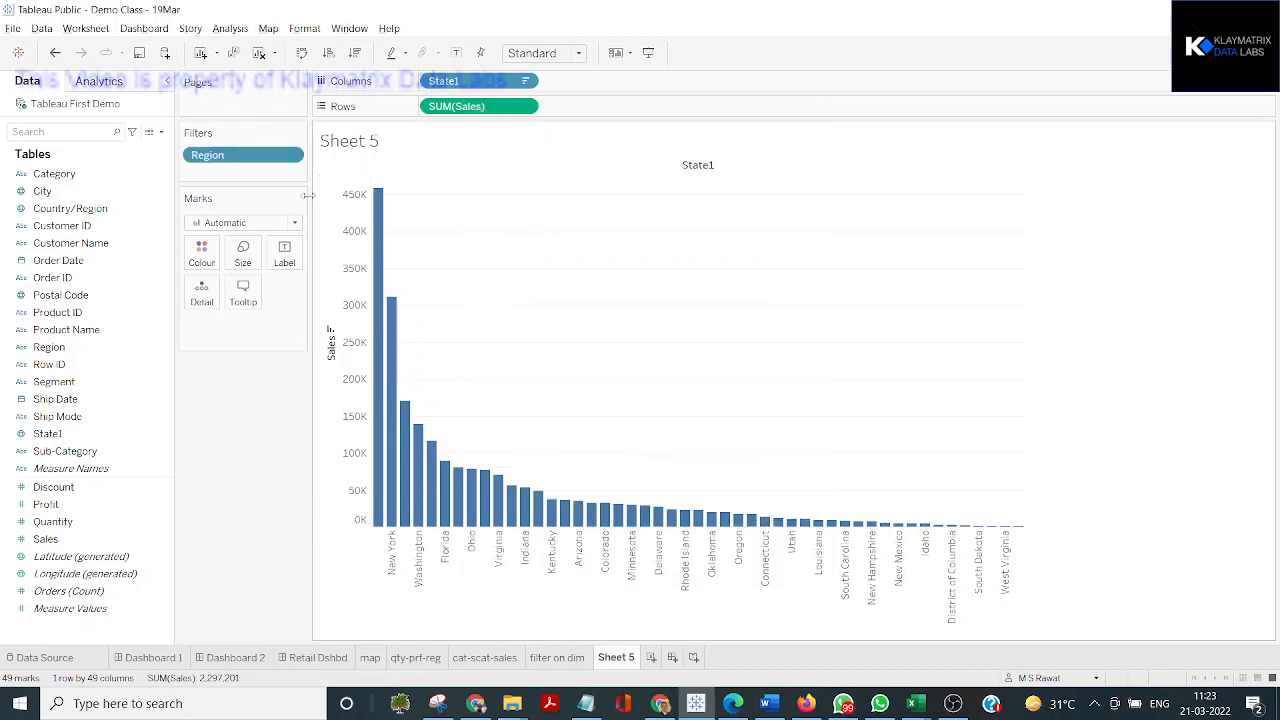
# Show the Region filter beside the chart and set its control to Single Value (list)
pyautogui.click(290, 156)
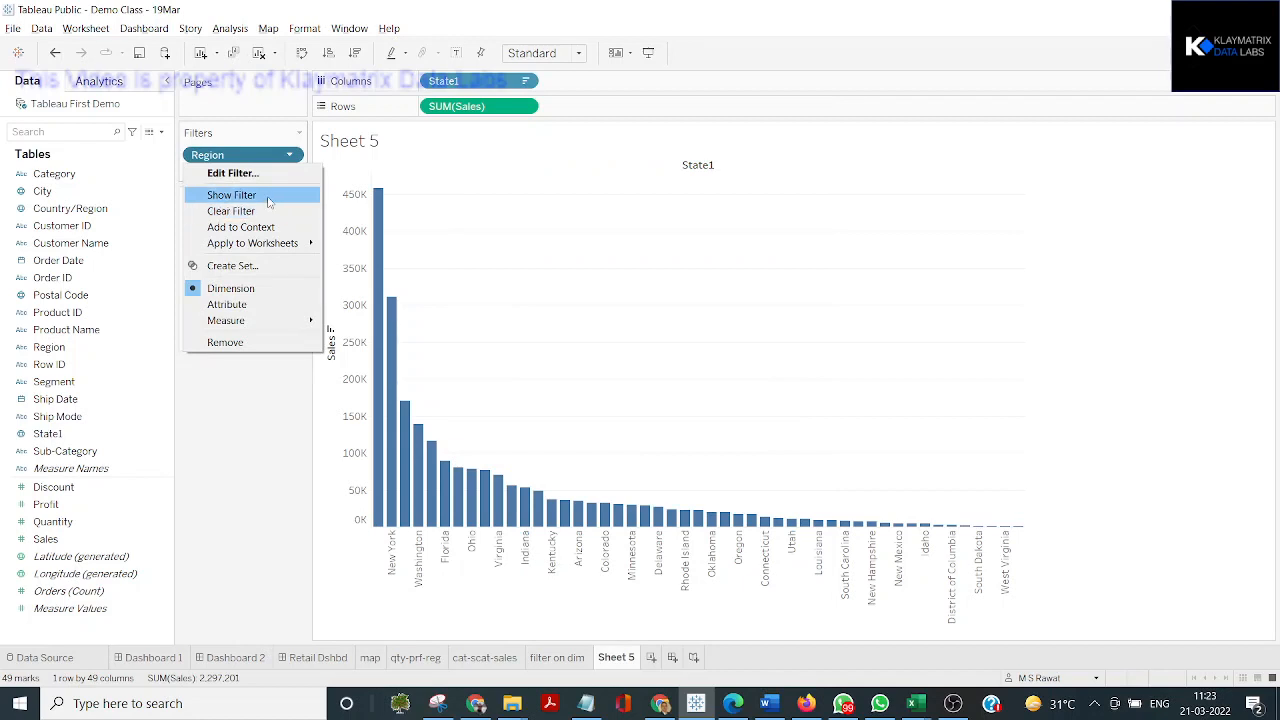
pyautogui.click(250, 195)
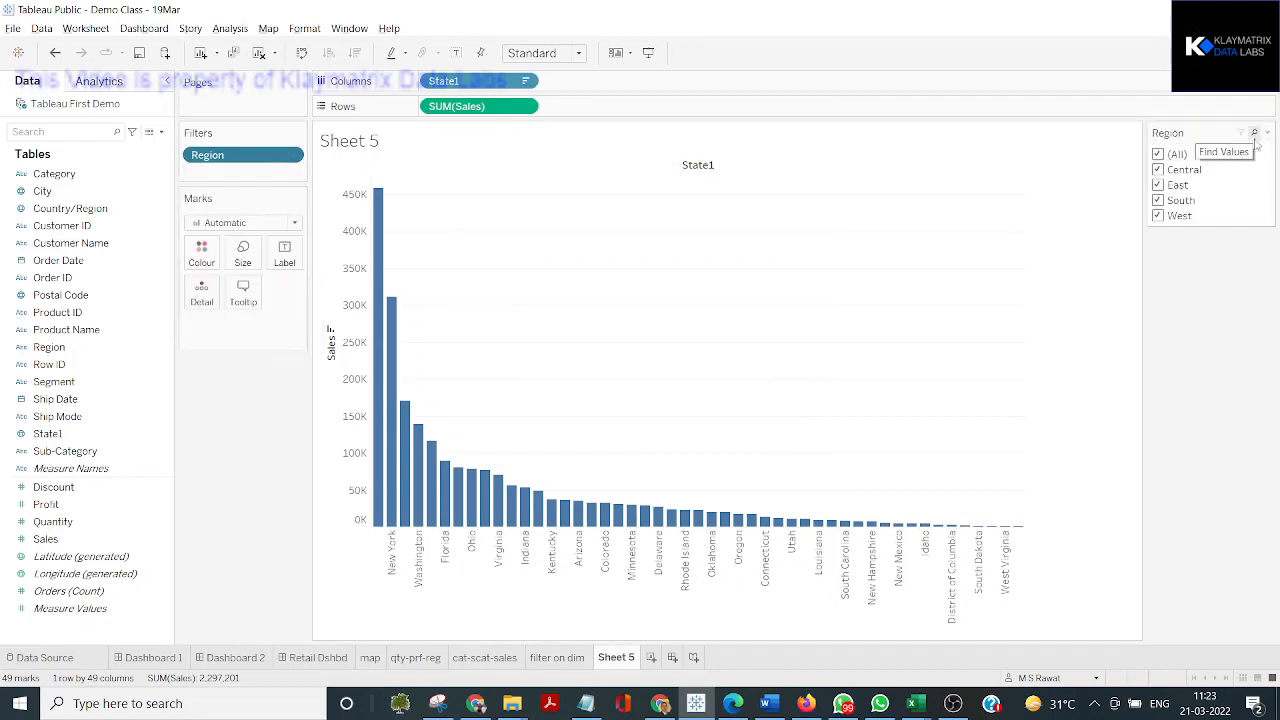
pyautogui.click(1267, 133)
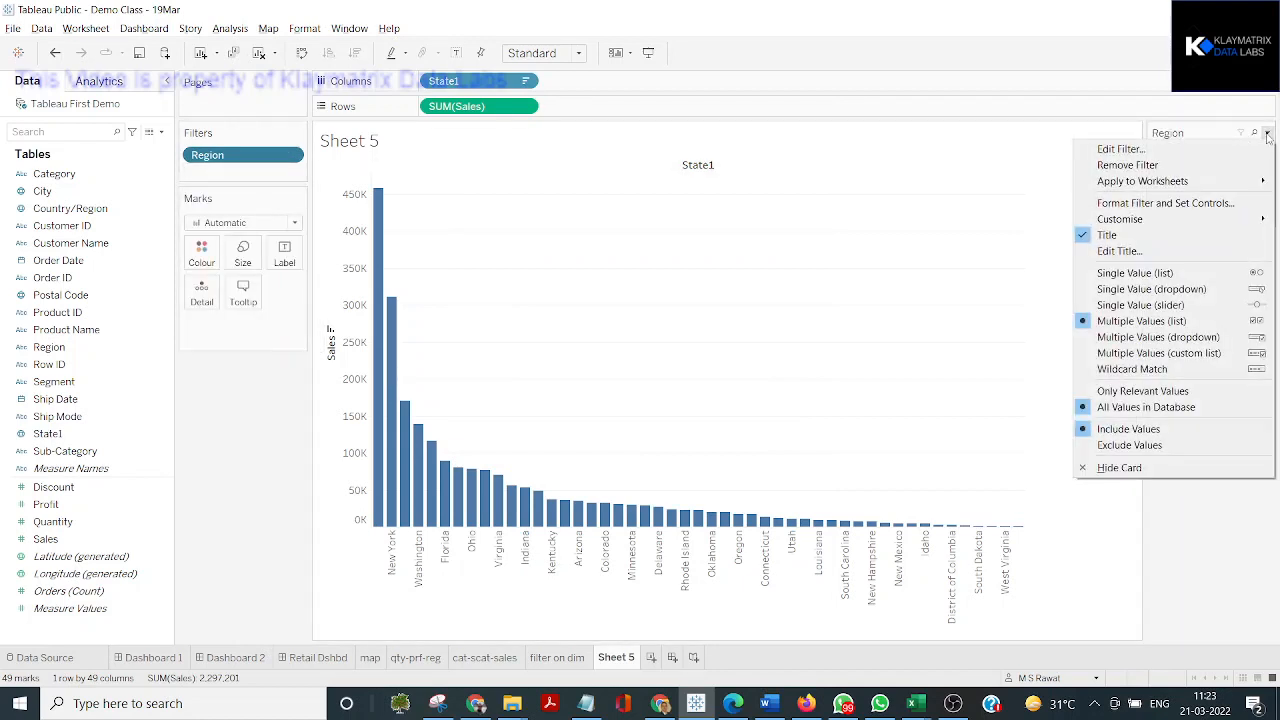
pyautogui.click(1253, 273)
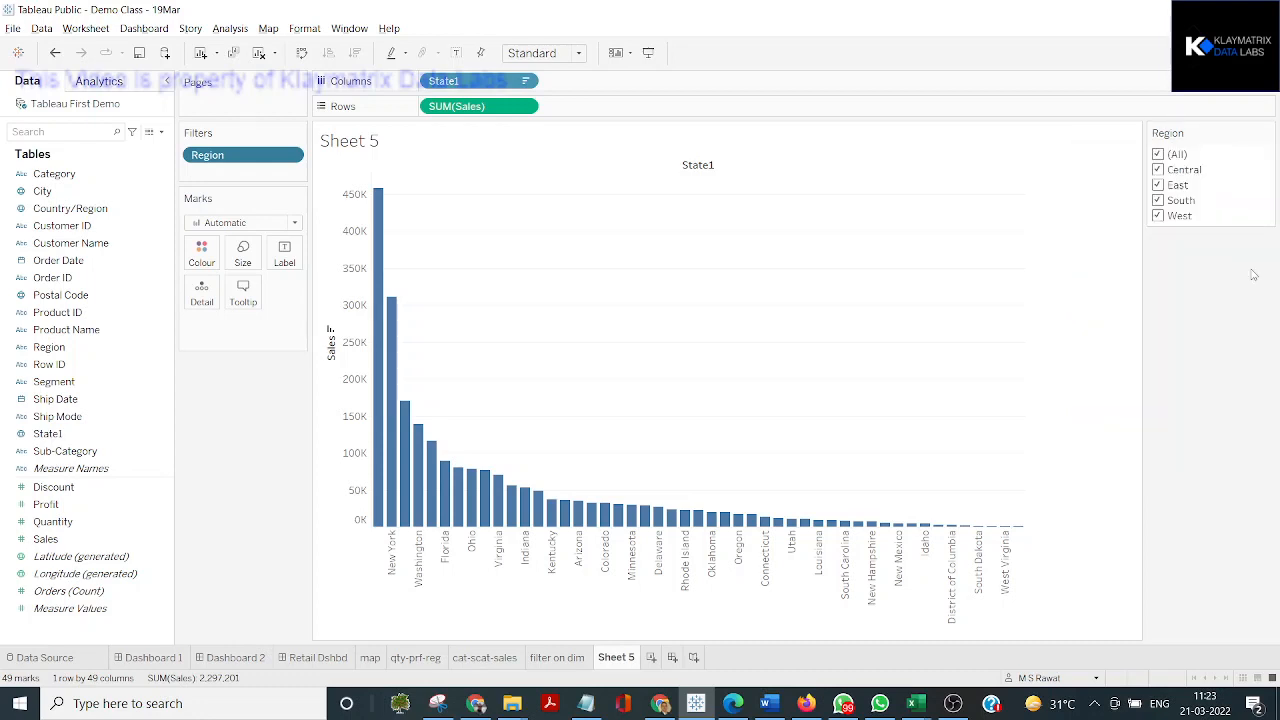
# Filter the chart by single regions one after another, Central, East and finally South
pyautogui.click(1184, 169)
pyautogui.click(1160, 186)
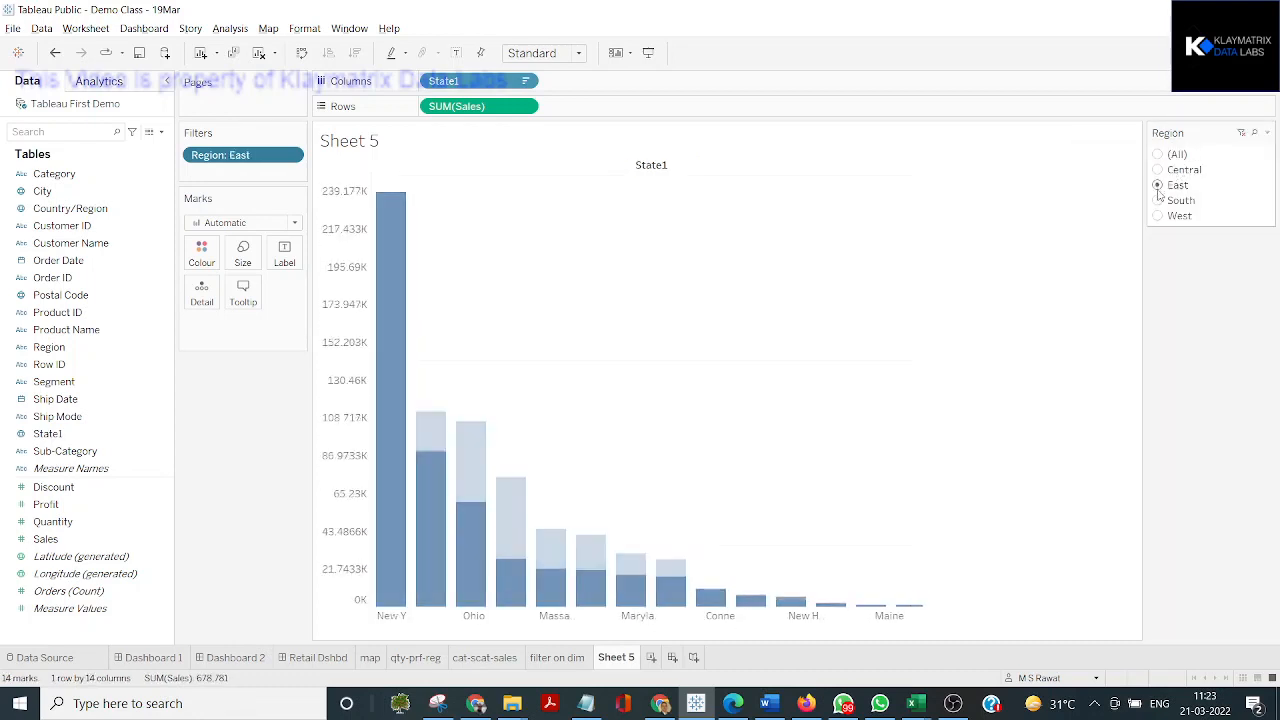
pyautogui.click(1158, 201)
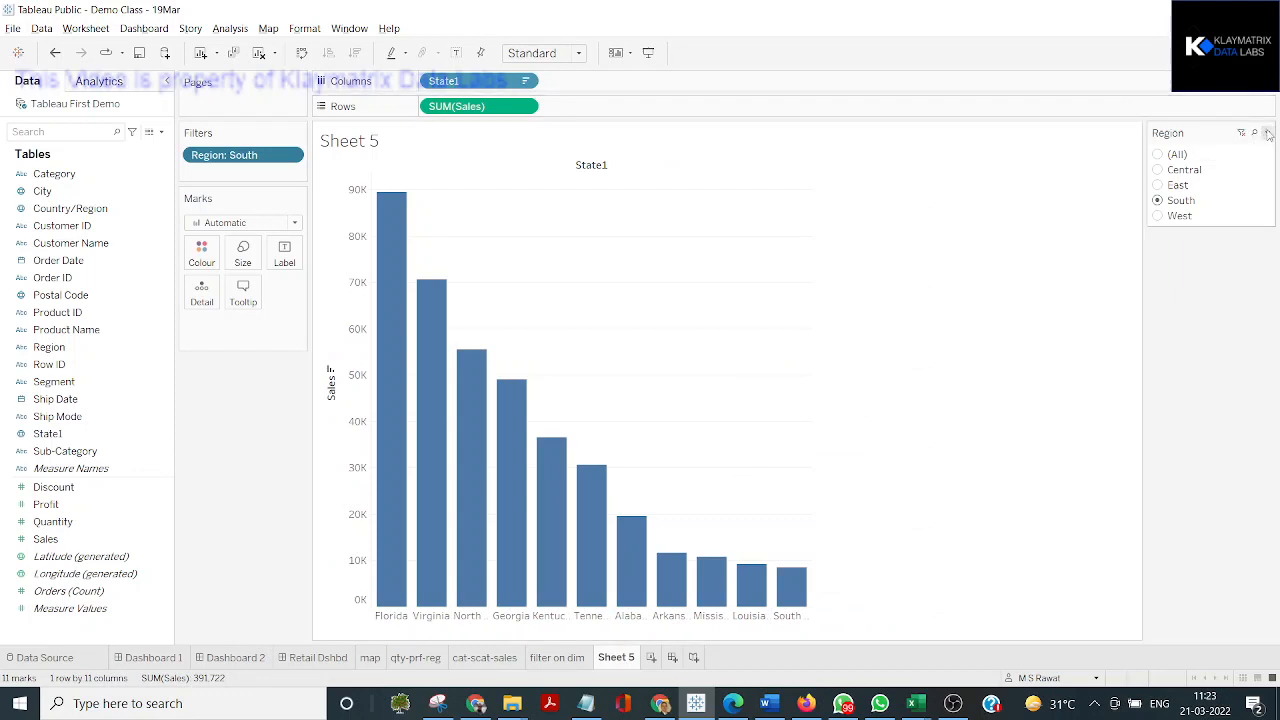
# Edit the Region filter to exclude East, and switch the excluded region to South
pyautogui.click(1268, 133)
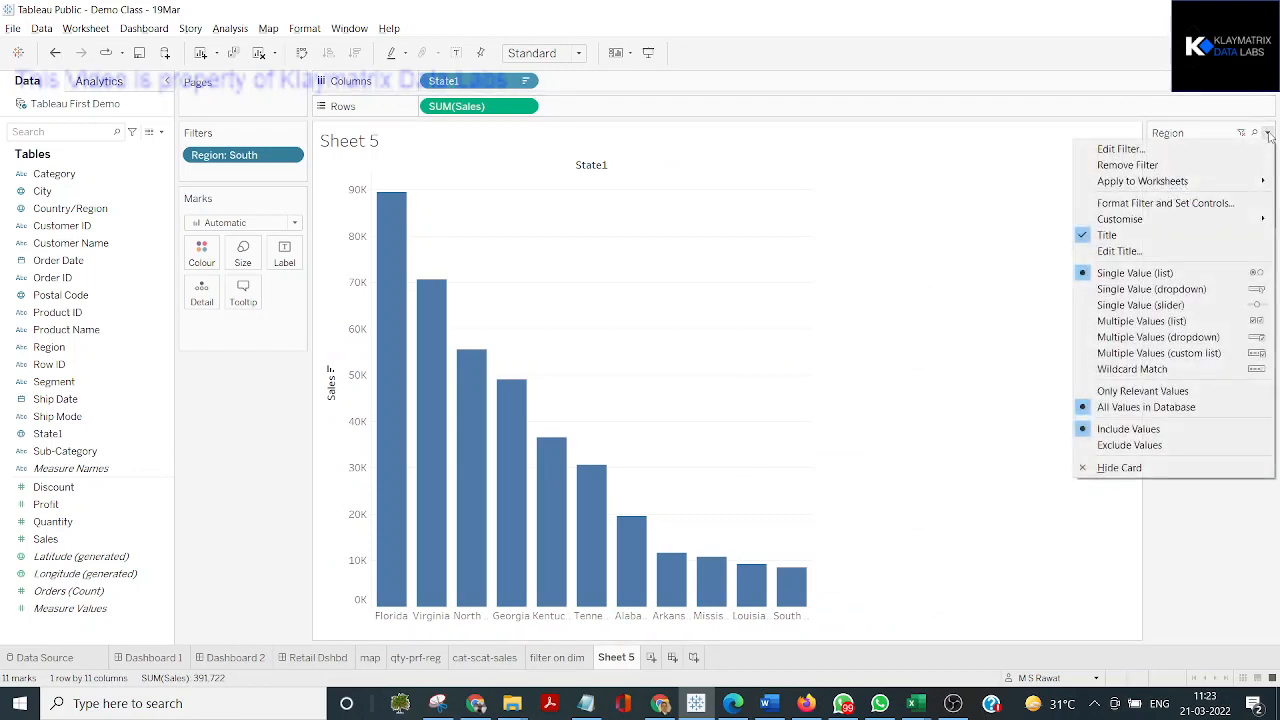
pyautogui.click(1268, 133)
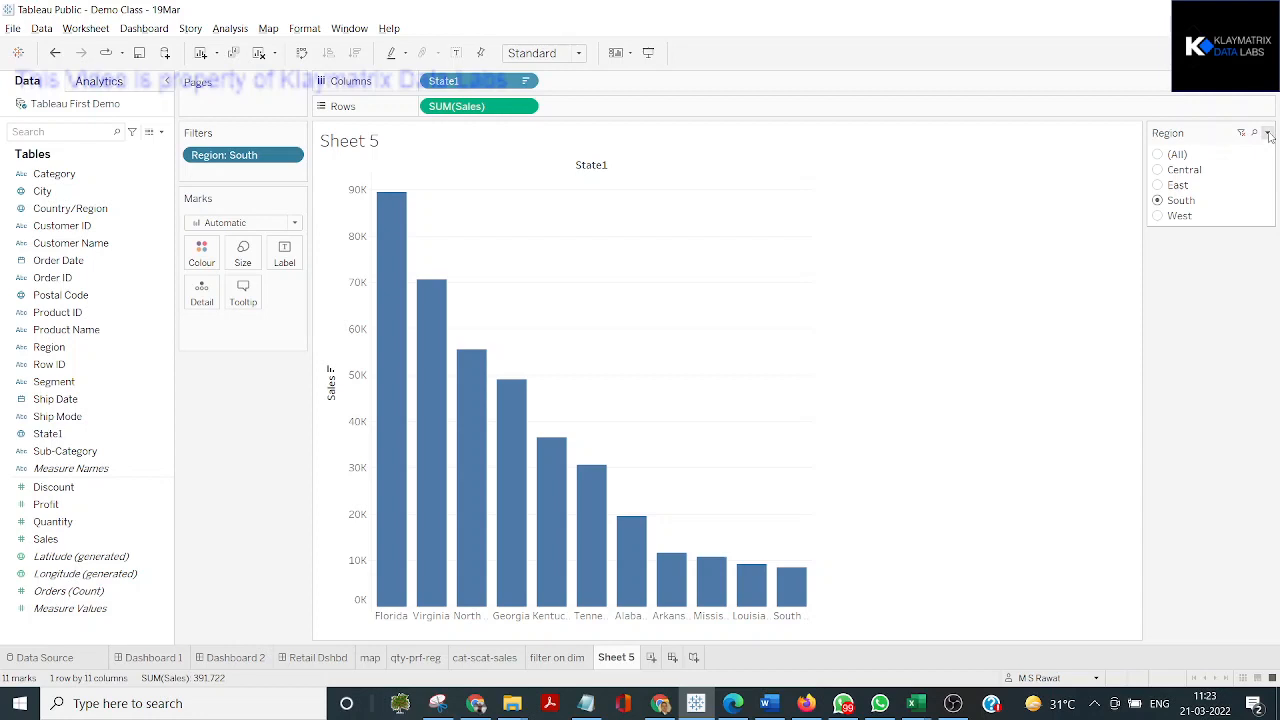
pyautogui.click(1268, 133)
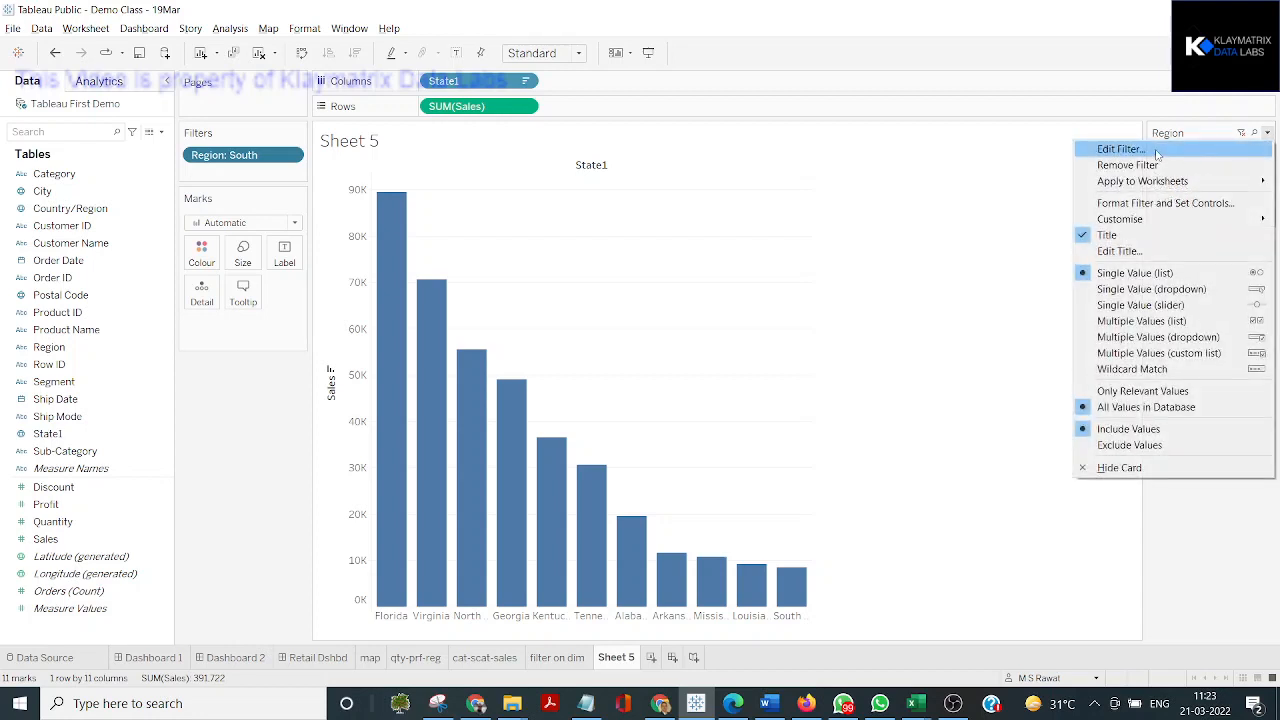
pyautogui.click(1120, 149)
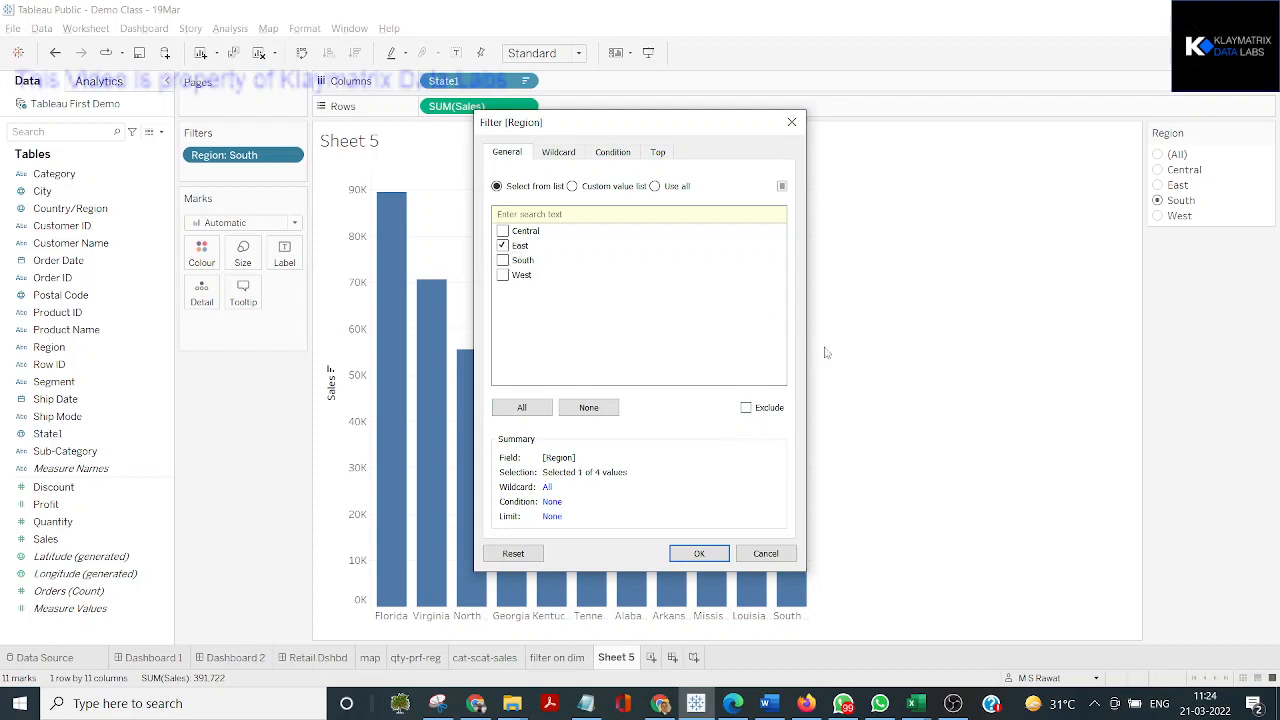
pyautogui.click(746, 408)
pyautogui.click(726, 561)
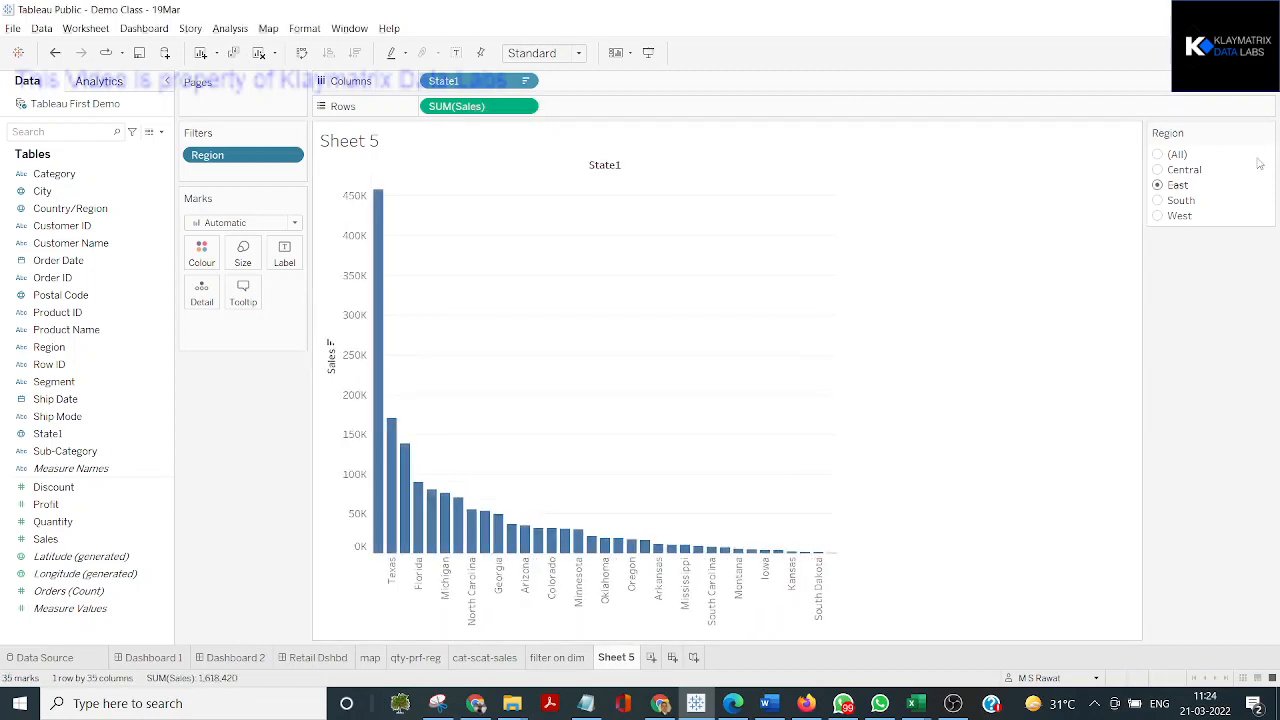
pyautogui.click(1158, 201)
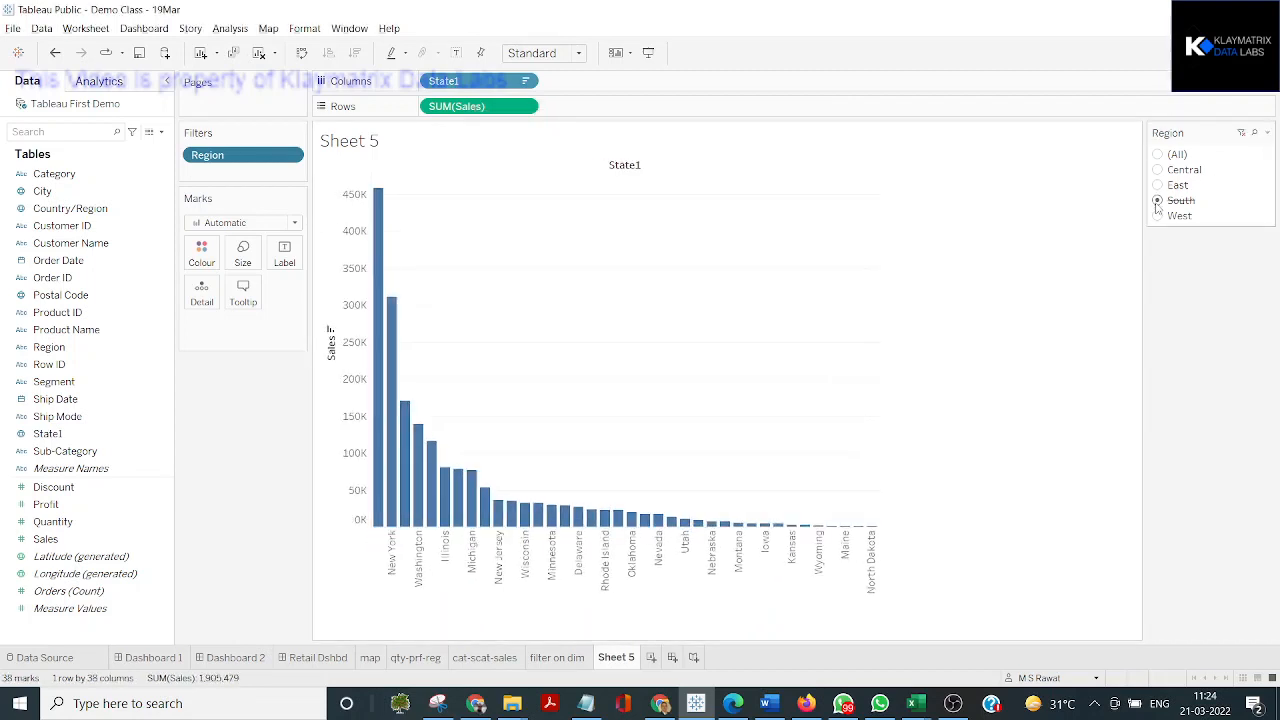
pyautogui.press('ctrl')
# Turn off the Exclude option in the Region filter so that it includes only South
pyautogui.click(1268, 132)
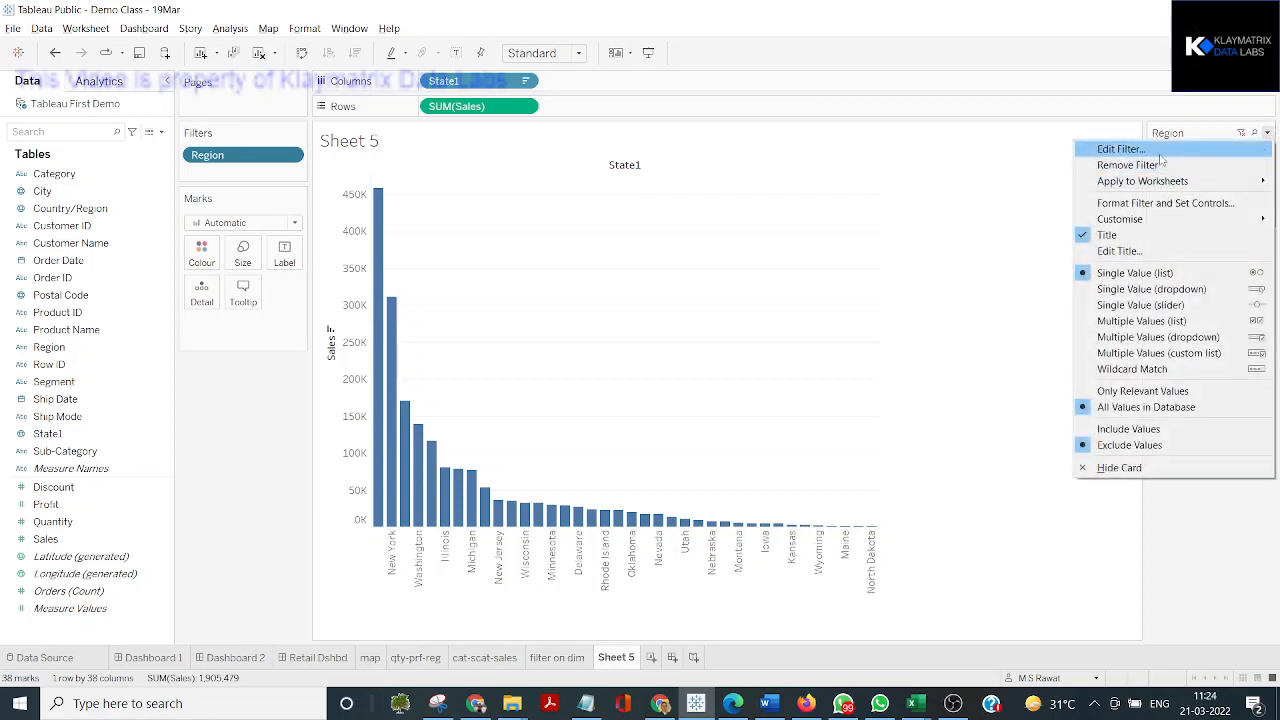
pyautogui.click(1115, 149)
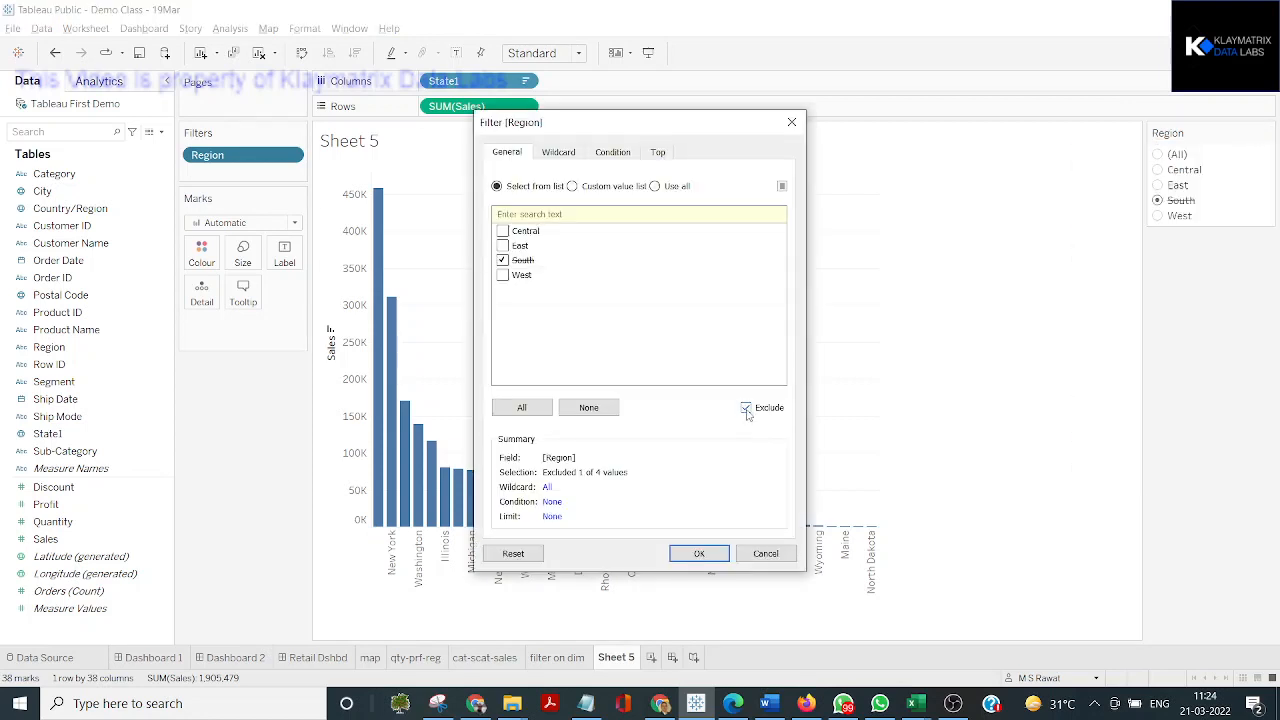
pyautogui.click(746, 409)
pyautogui.click(699, 554)
# Examine the options for applying the Region filter to other worksheets without changing the current scope
pyautogui.click(1267, 132)
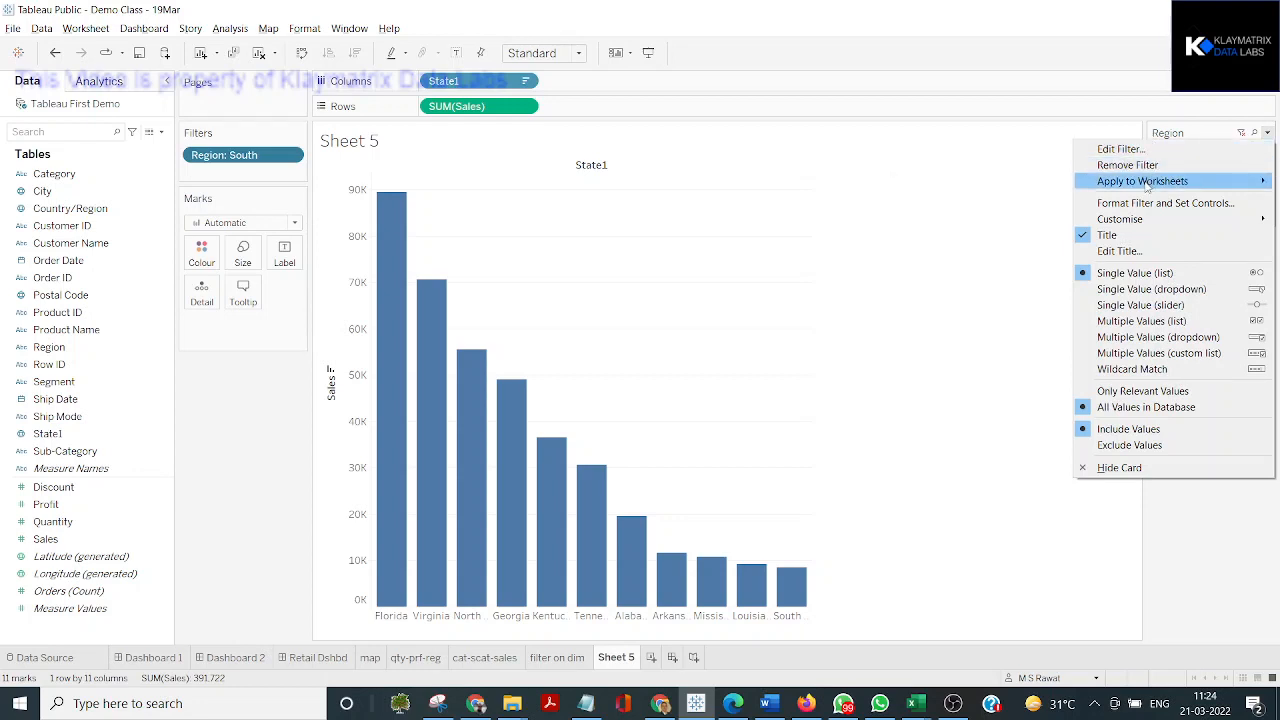
pyautogui.moveTo(1147, 185)
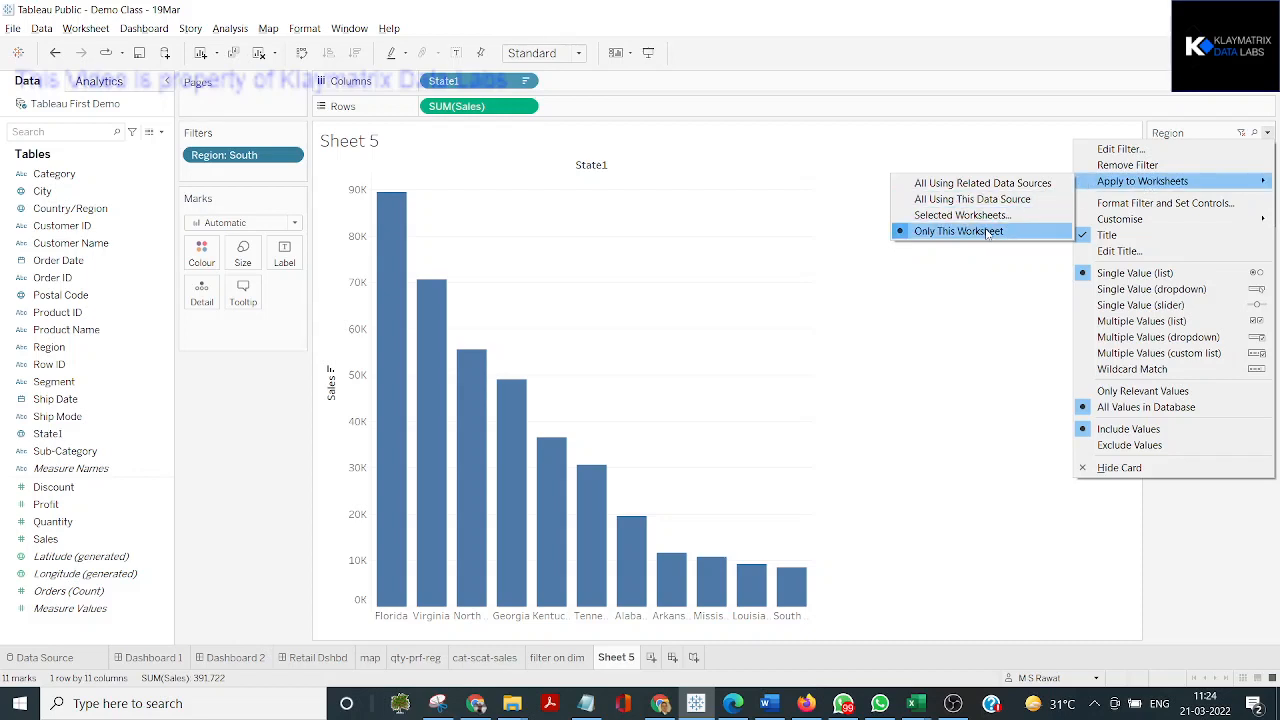
pyautogui.press('Escape')
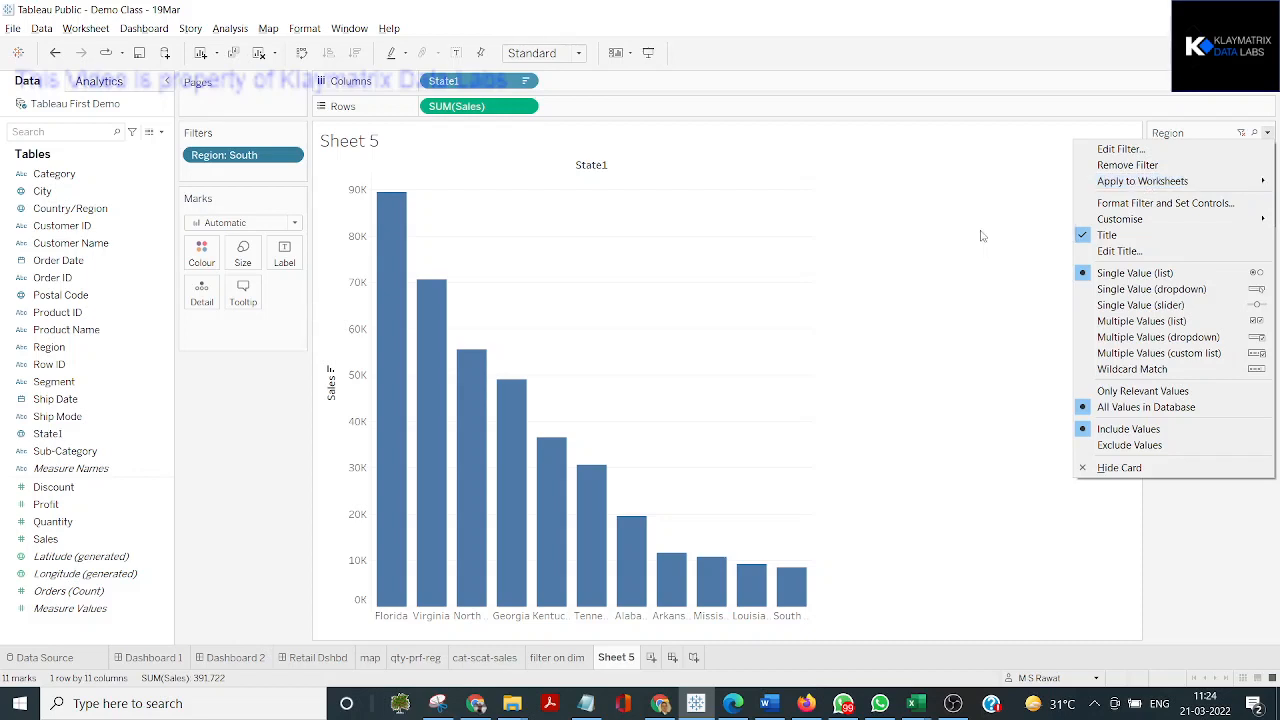
pyautogui.click(1158, 541)
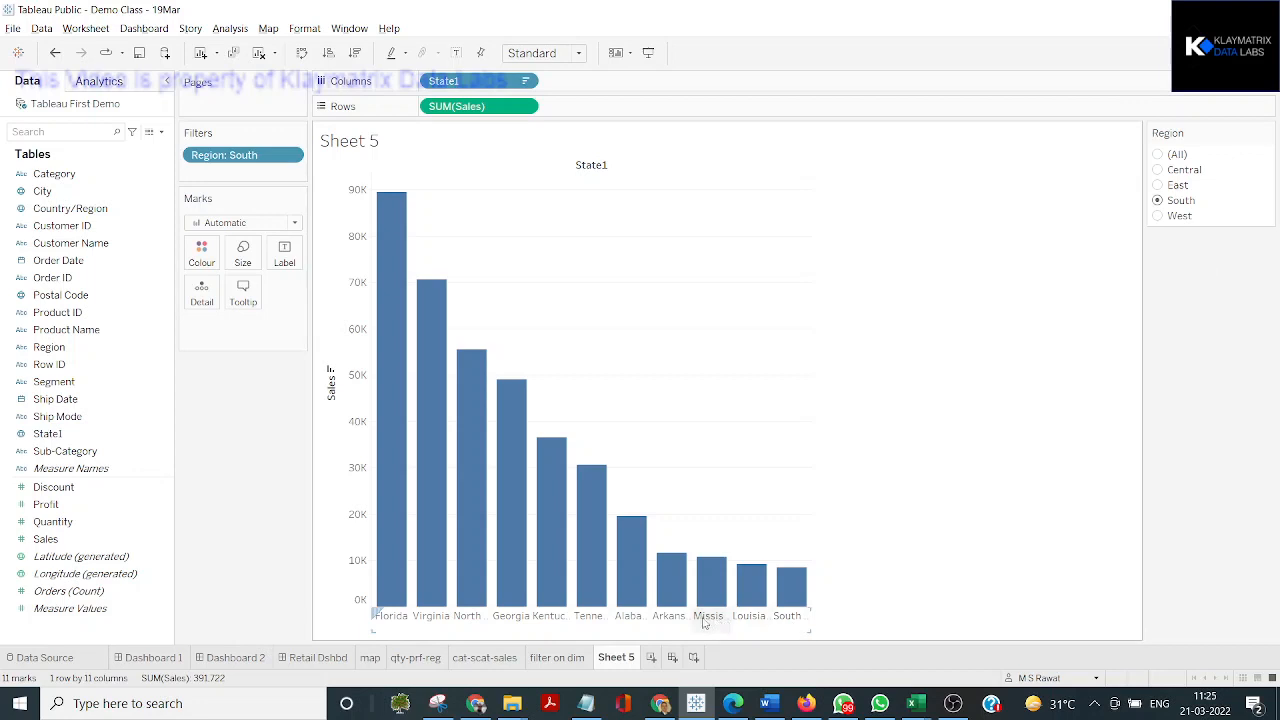
# Rename Sheet 5 as "state sales"
pyautogui.doubleClick(625, 664)
pyautogui.write('s')
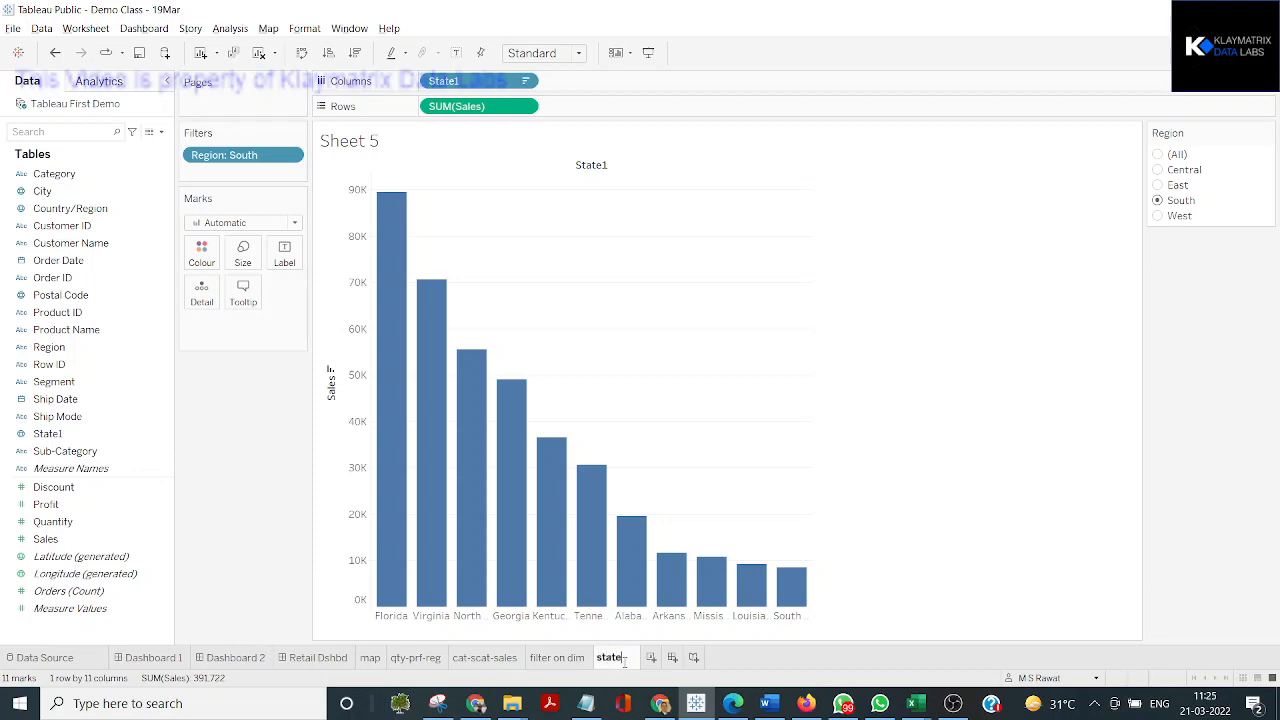
pyautogui.write('tate sales')
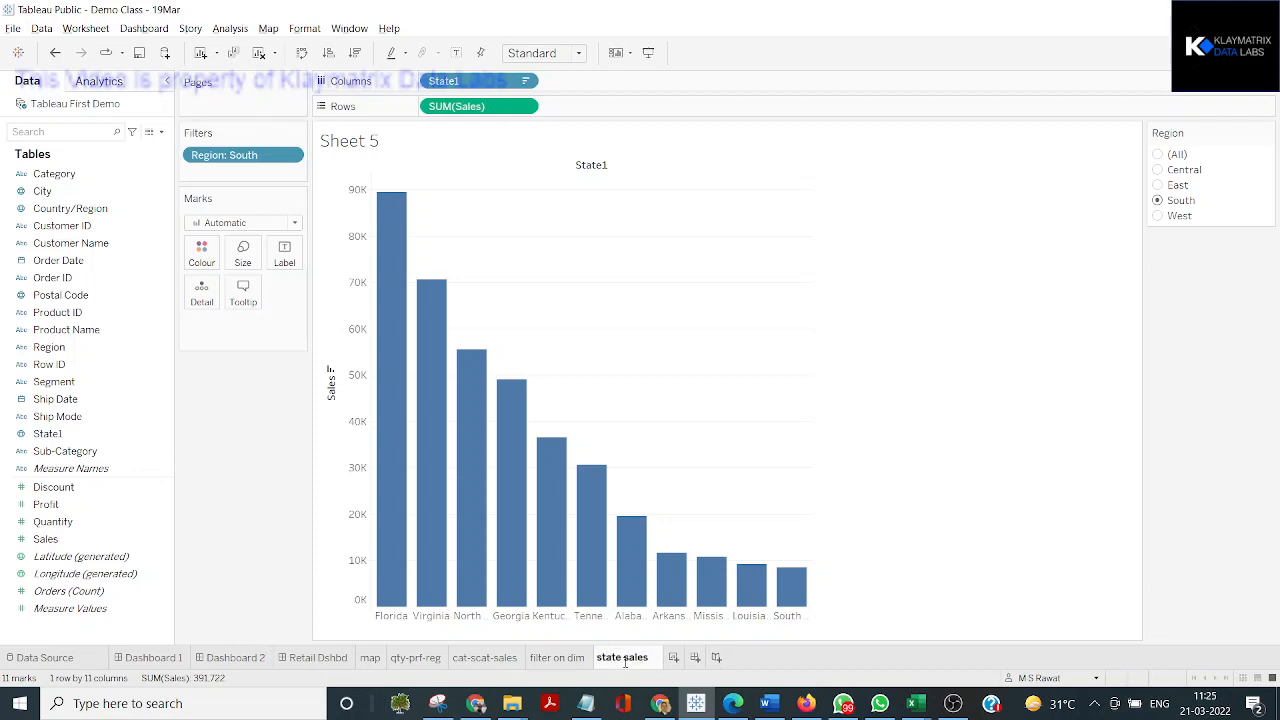
pyautogui.click(821, 646)
# Duplicate the state sales worksheet and rename the copy as "state qty"
pyautogui.rightClick(648, 660)
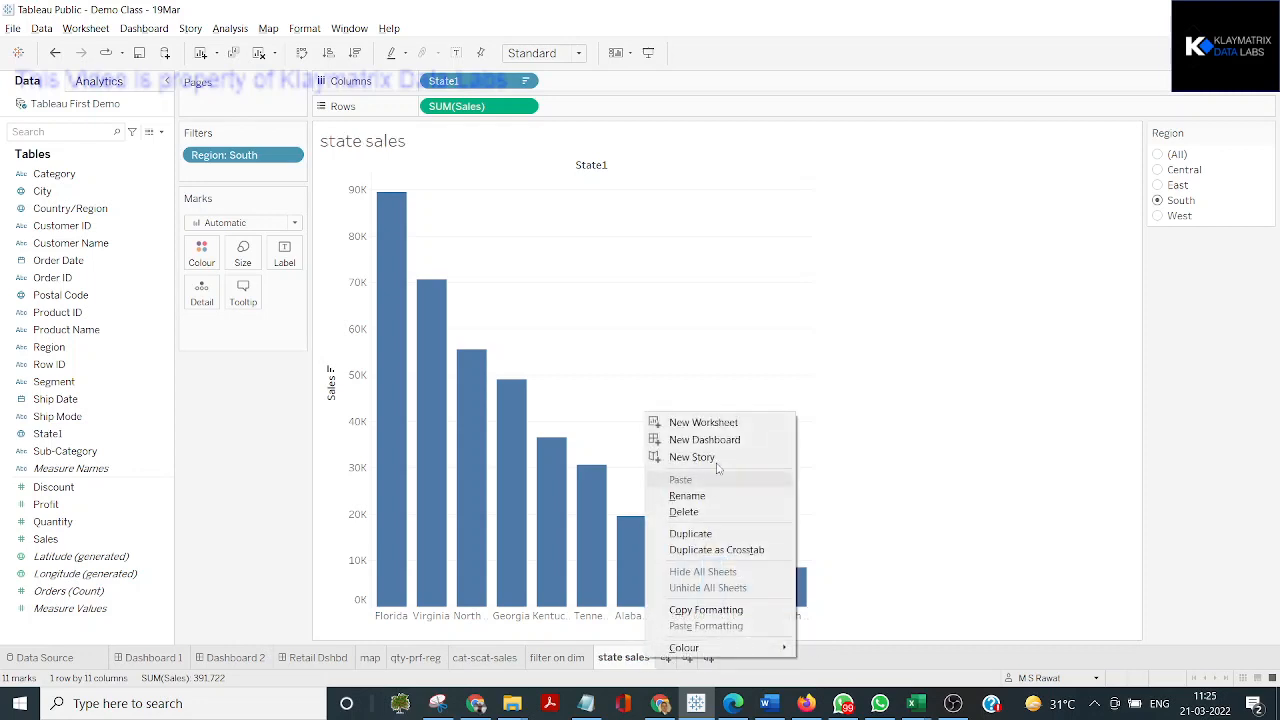
pyautogui.click(706, 533)
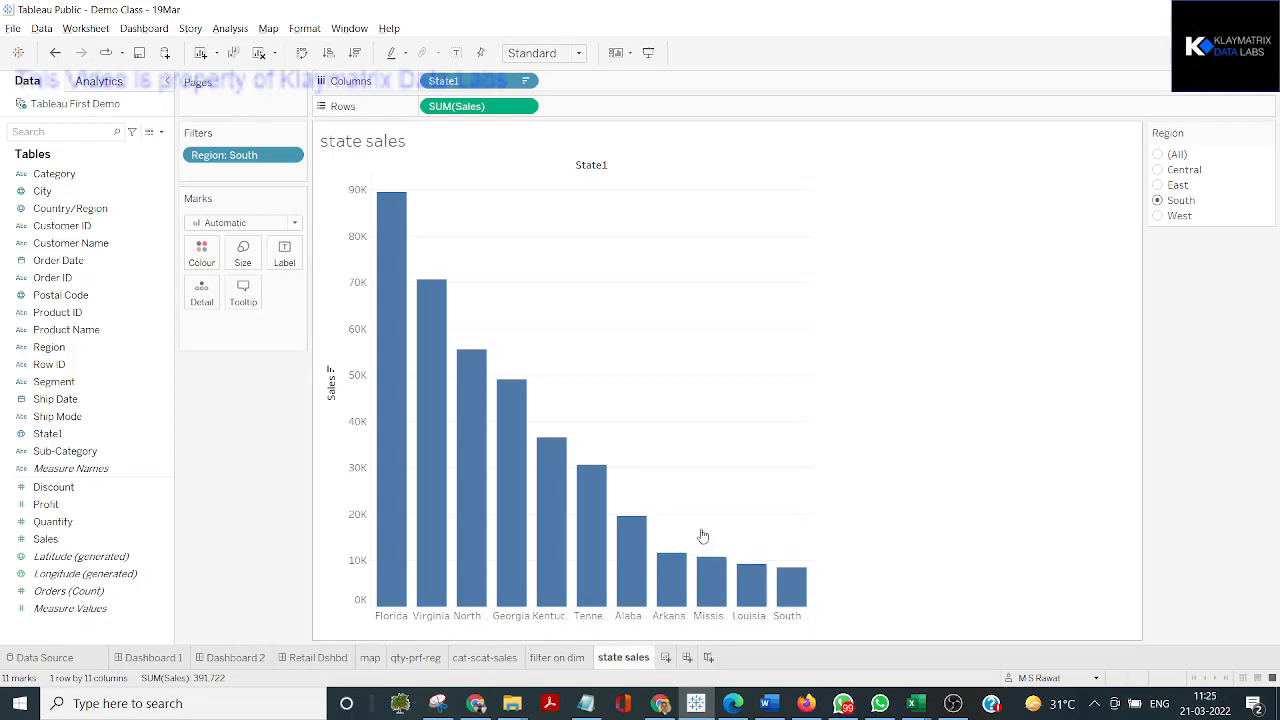
pyautogui.doubleClick(673, 662)
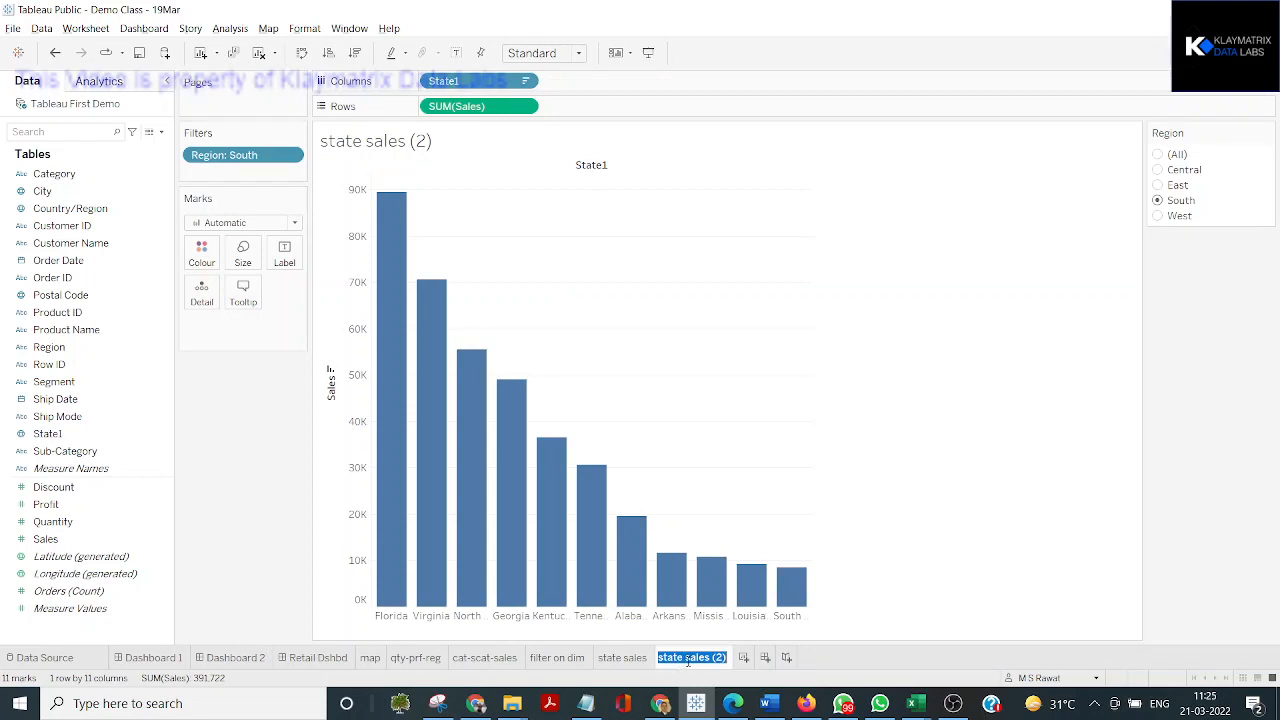
pyautogui.press('Right')
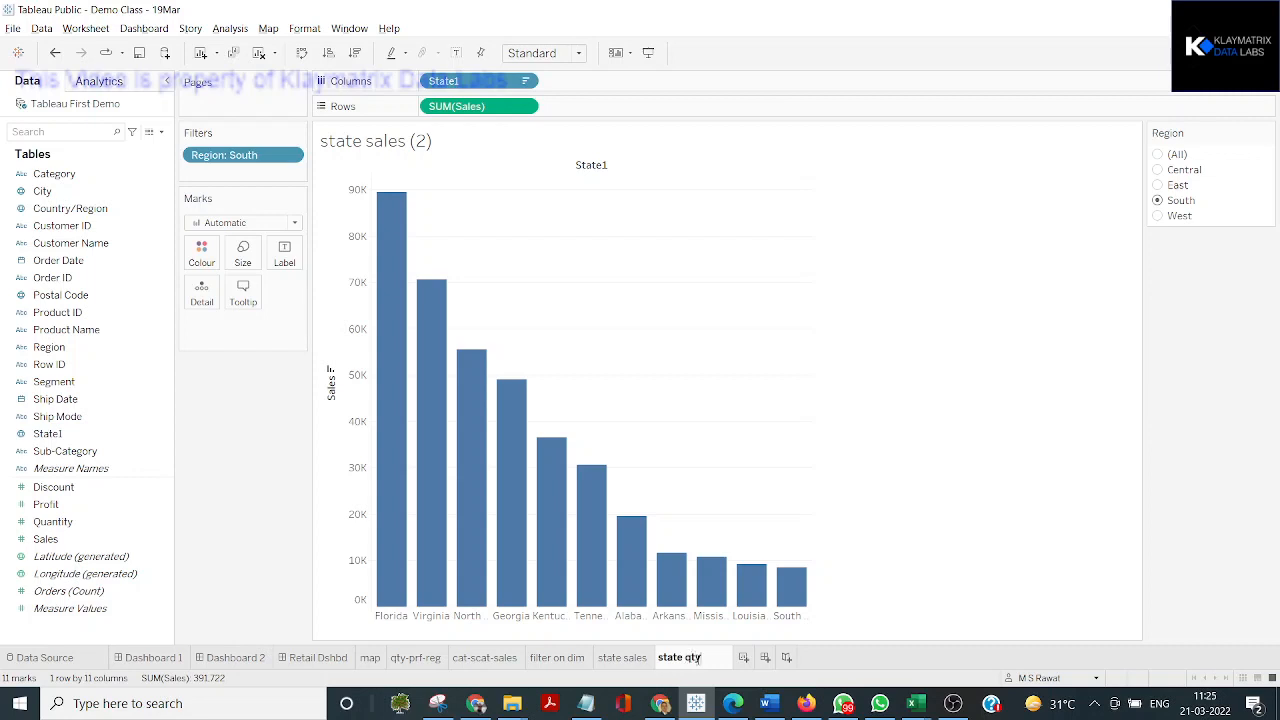
pyautogui.click(969, 516)
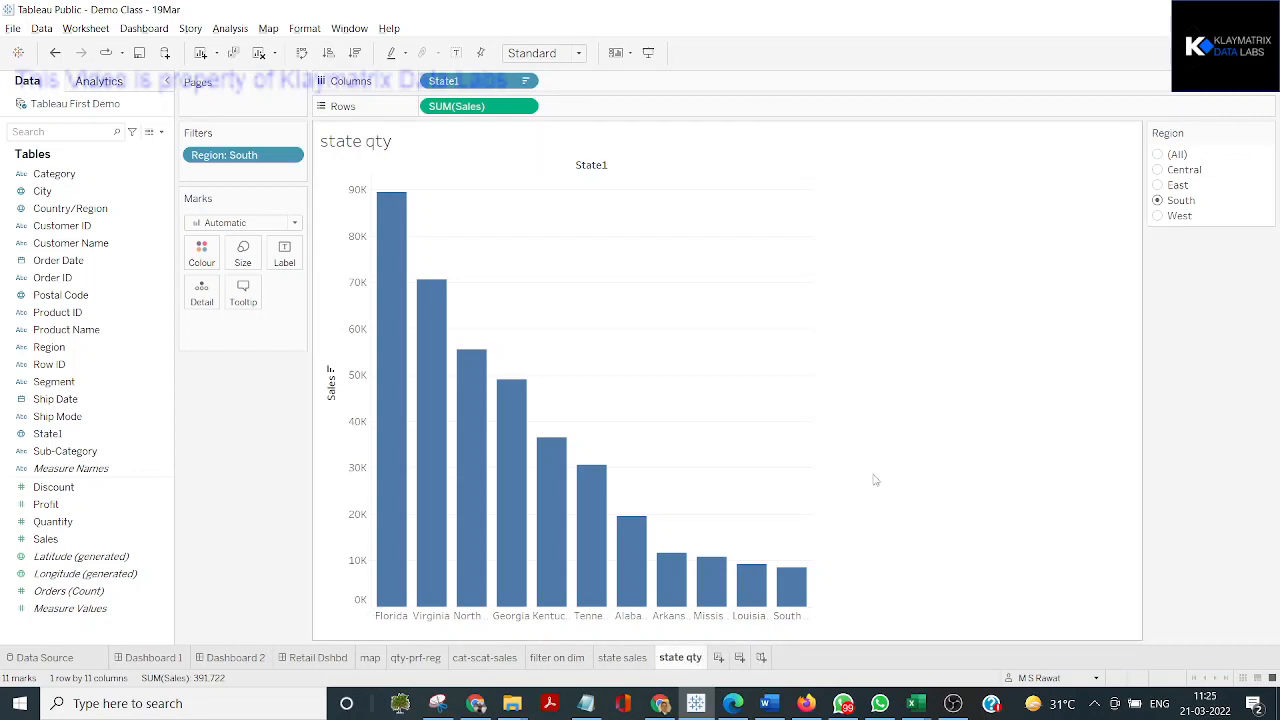
pyautogui.click(452, 106)
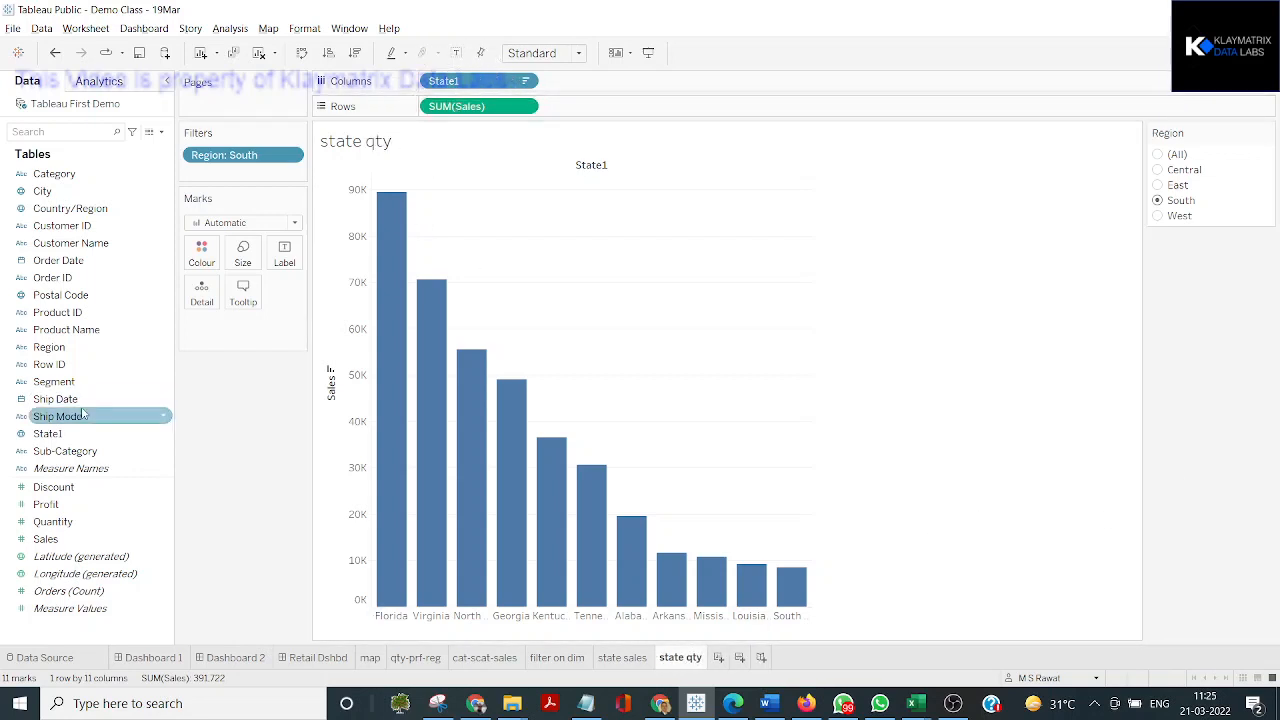
pyautogui.moveTo(57, 533); pyautogui.dragTo(445, 112)
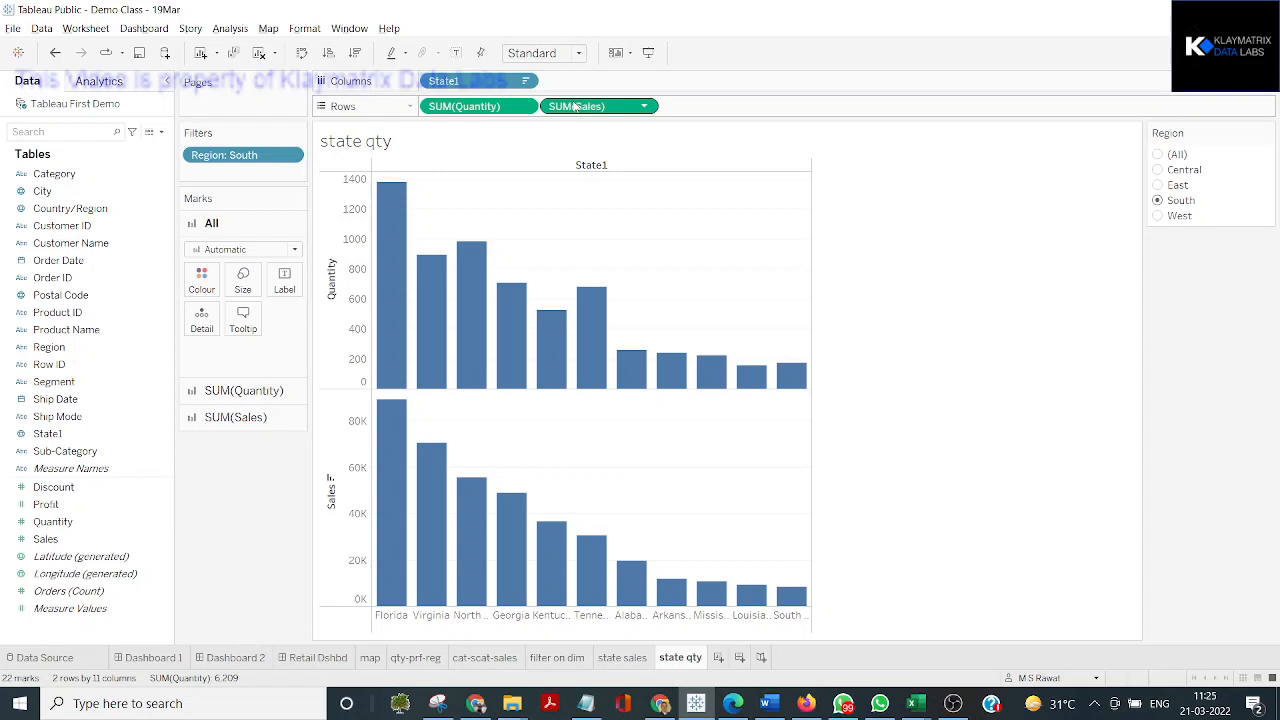
pyautogui.hotkey('ctrl', 'z')
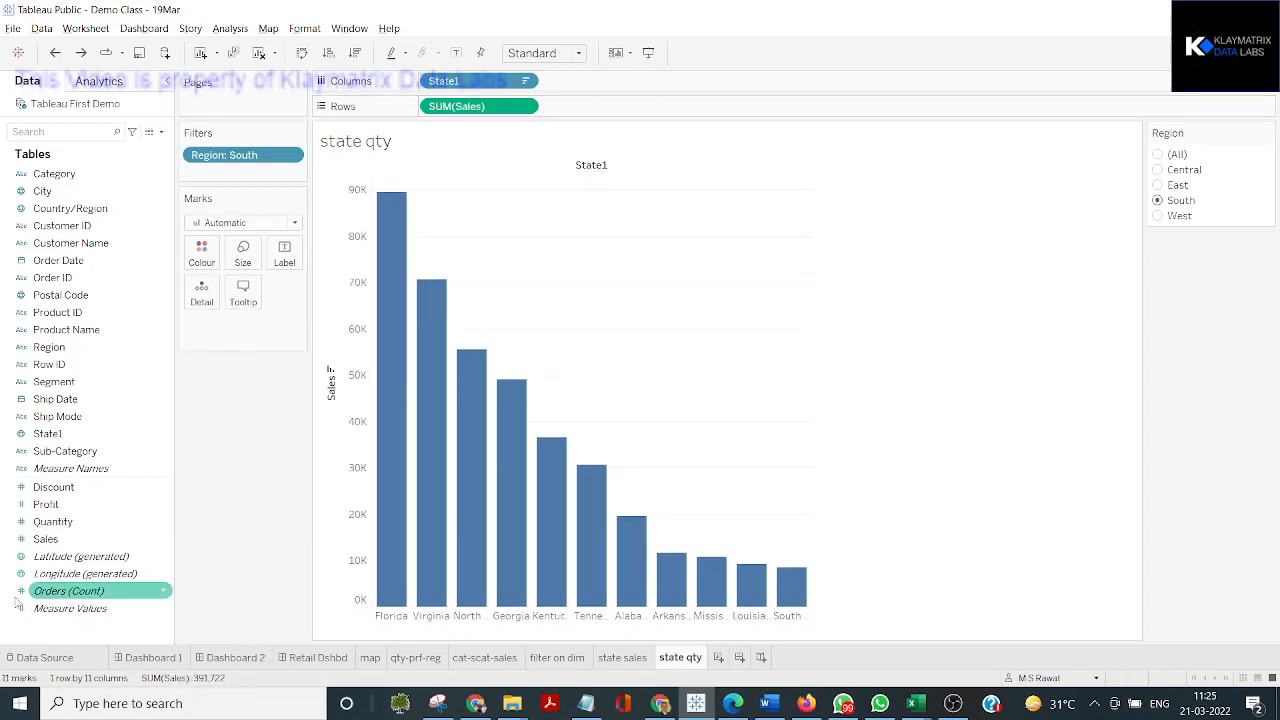
# Replace Sales with Quantity on the rows of state qty and sort the states in descending order of quantity
pyautogui.moveTo(41, 521); pyautogui.dragTo(447, 108)
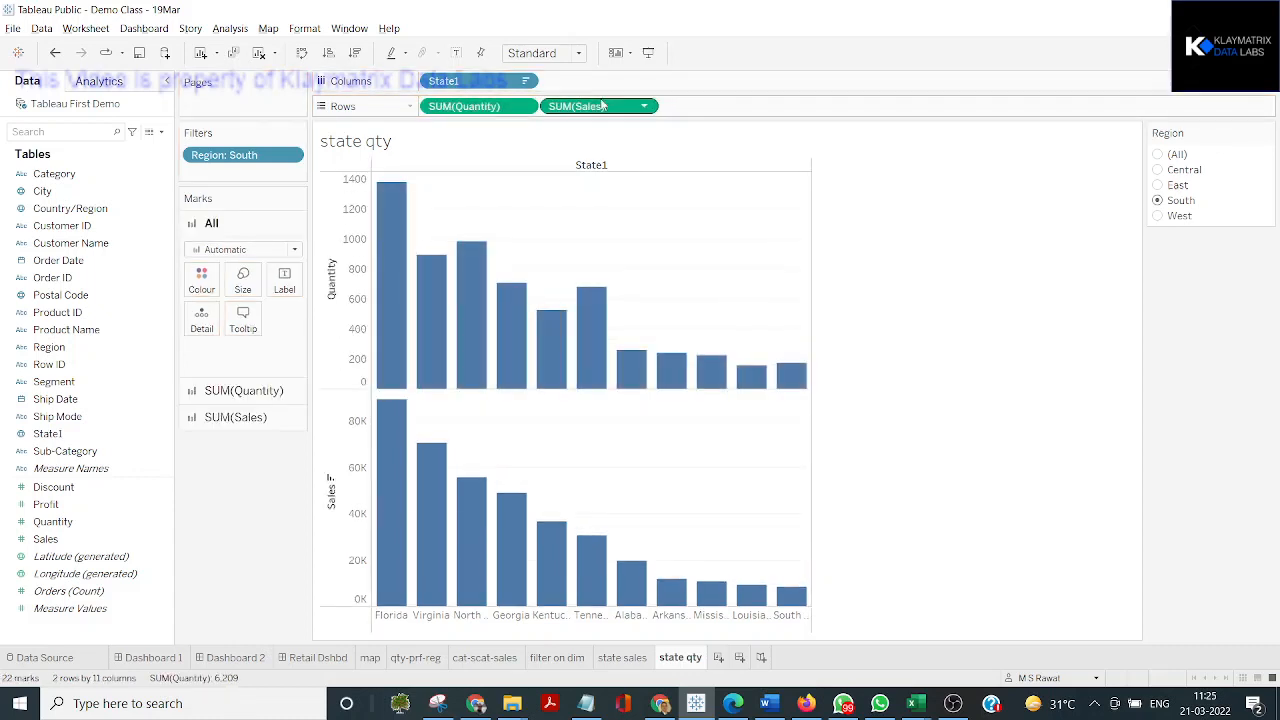
pyautogui.moveTo(585, 106); pyautogui.dragTo(3, 337)
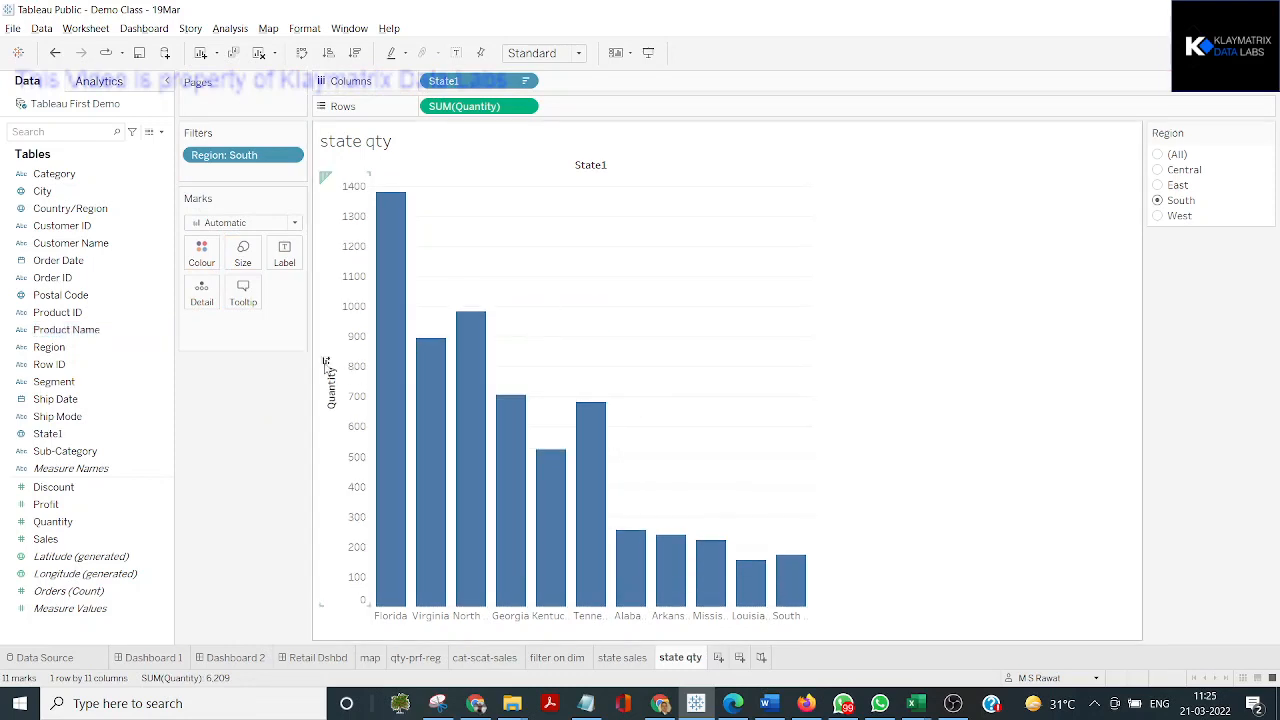
pyautogui.click(326, 362)
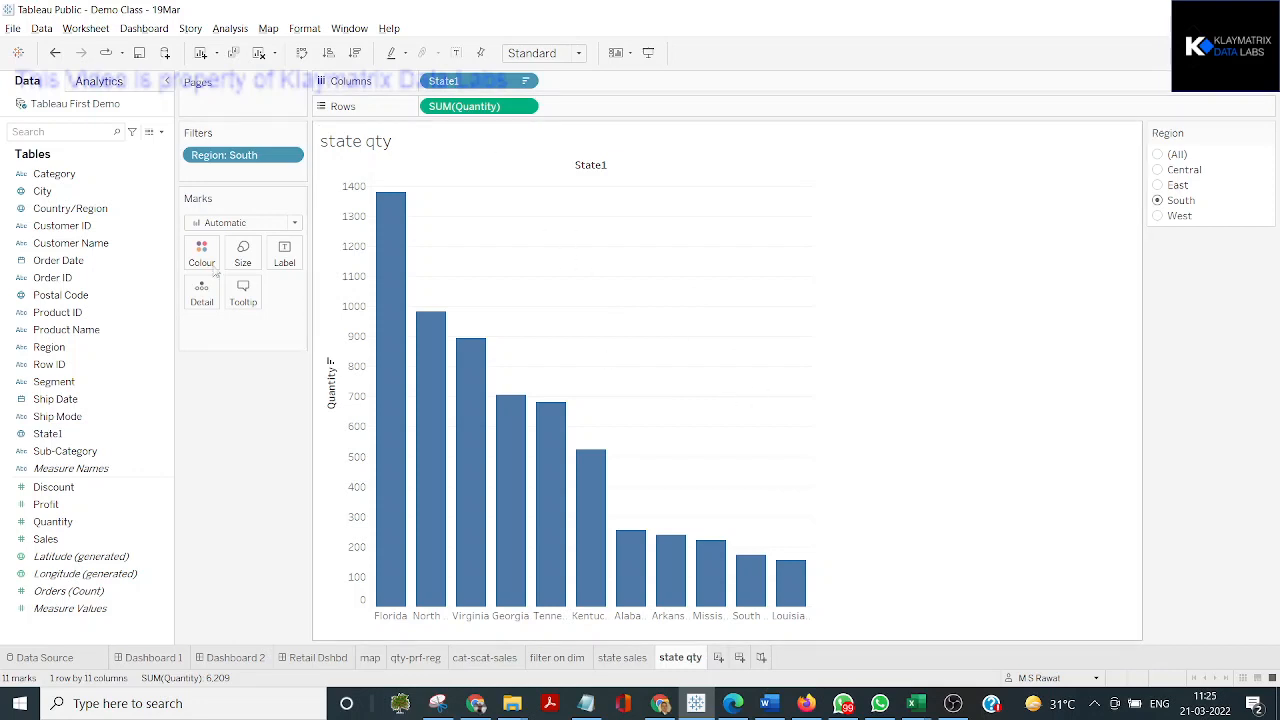
pyautogui.click(222, 157)
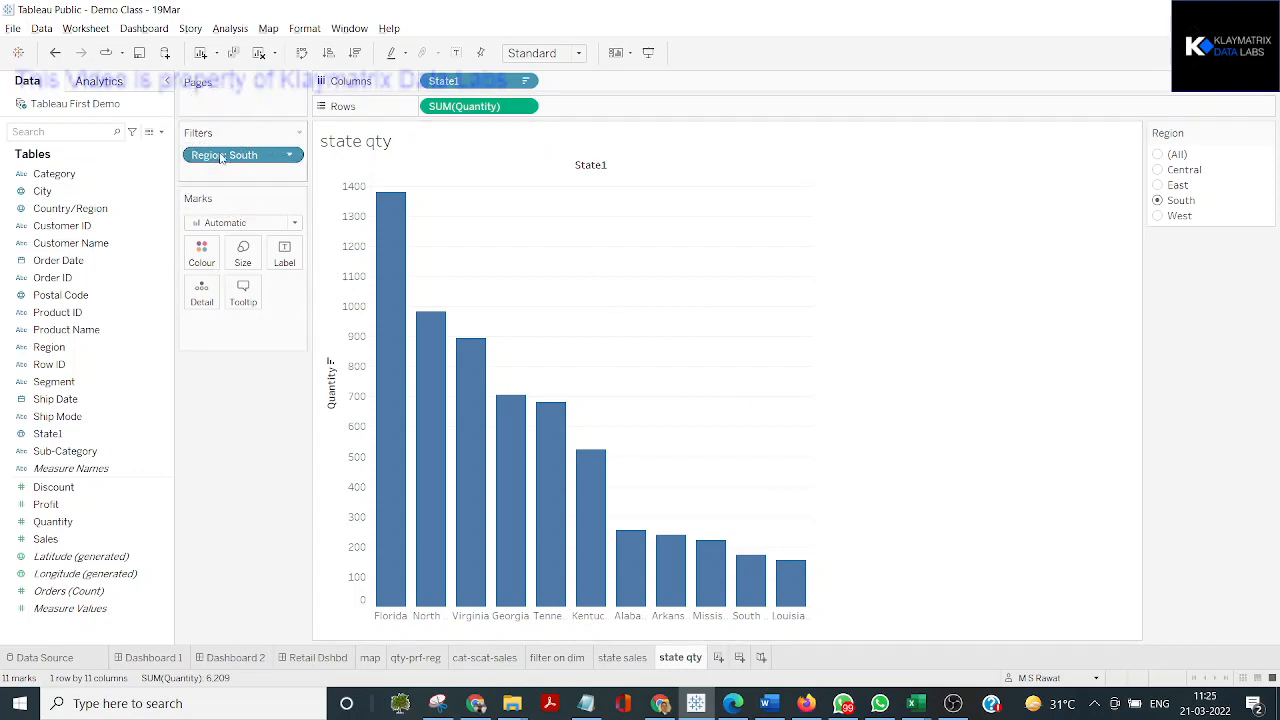
# Filter the state sales worksheet to the West region, and remove the Region filter from state qty
pyautogui.click(614, 658)
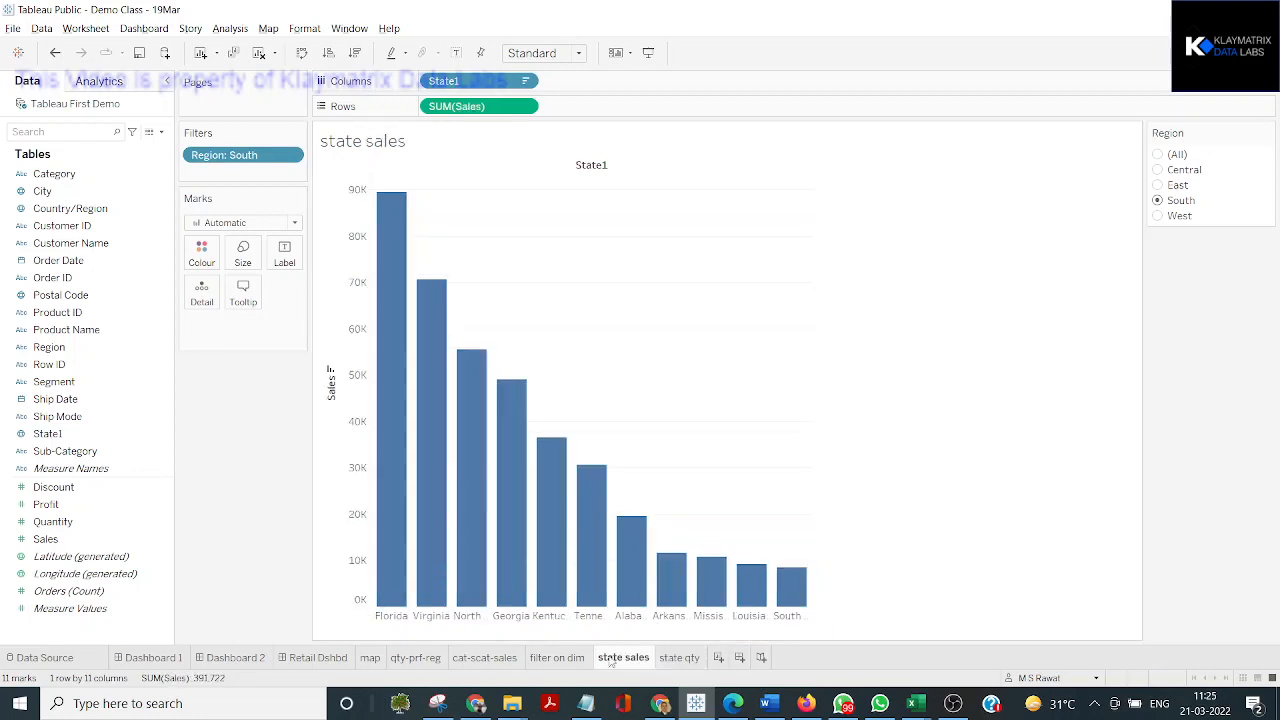
pyautogui.click(1159, 217)
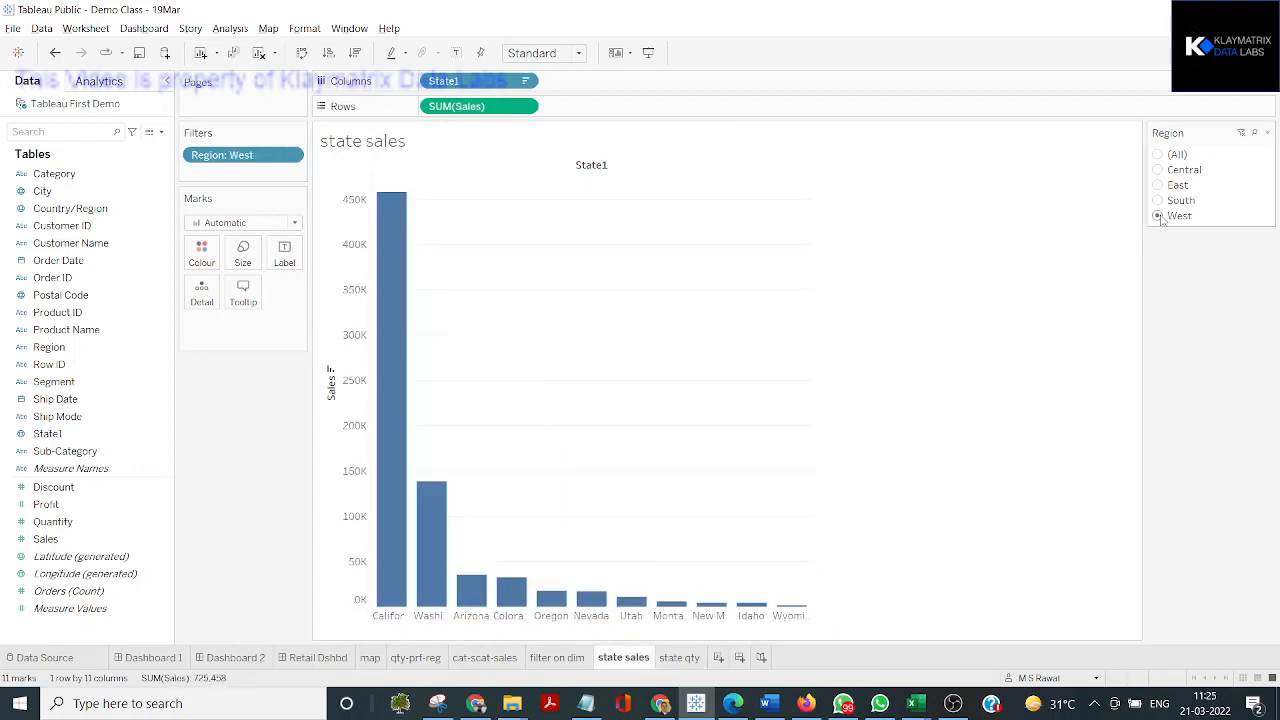
pyautogui.click(676, 659)
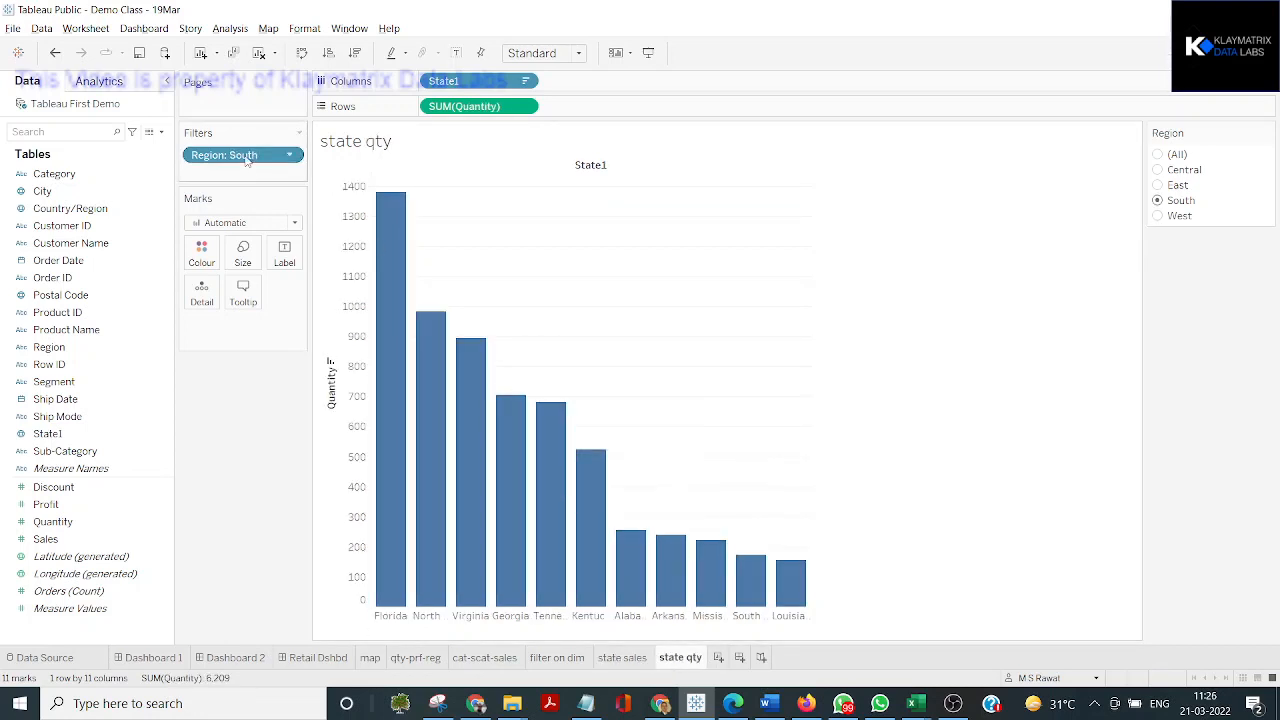
pyautogui.moveTo(251, 157); pyautogui.dragTo(44, 176)
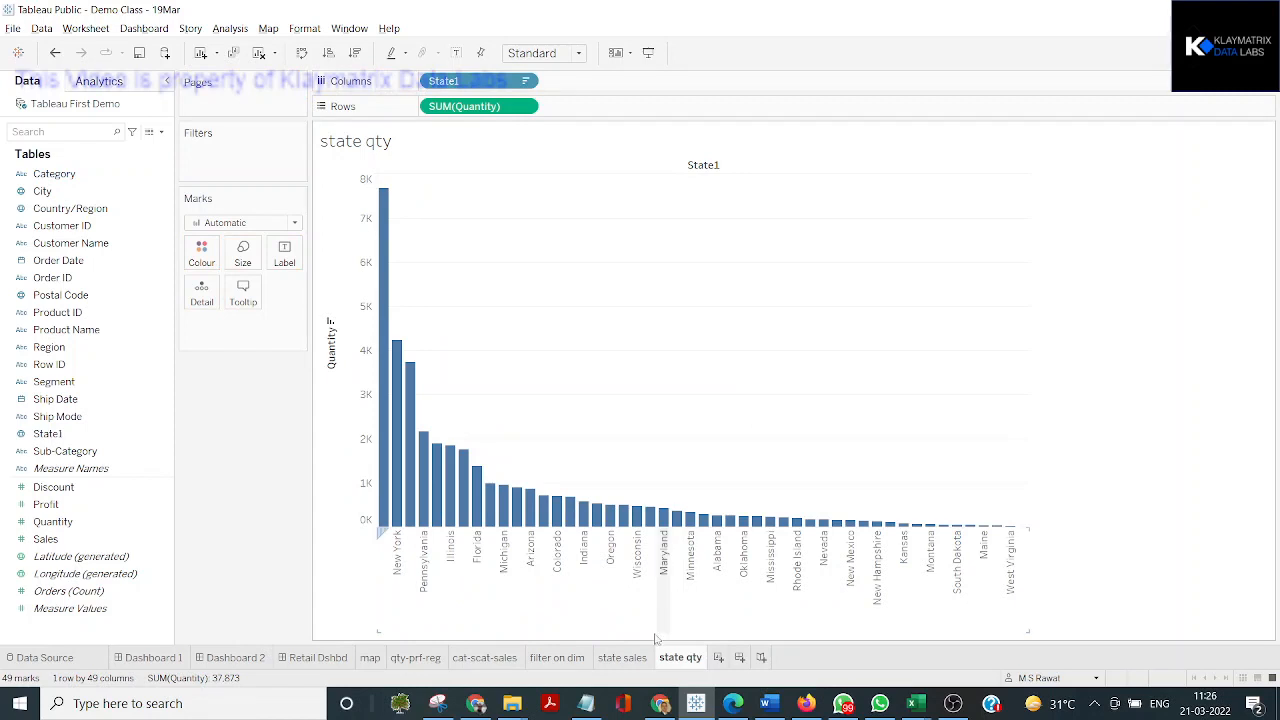
# Set the Region filter on state sales to Central and check the state qty chart for any effect
pyautogui.click(622, 657)
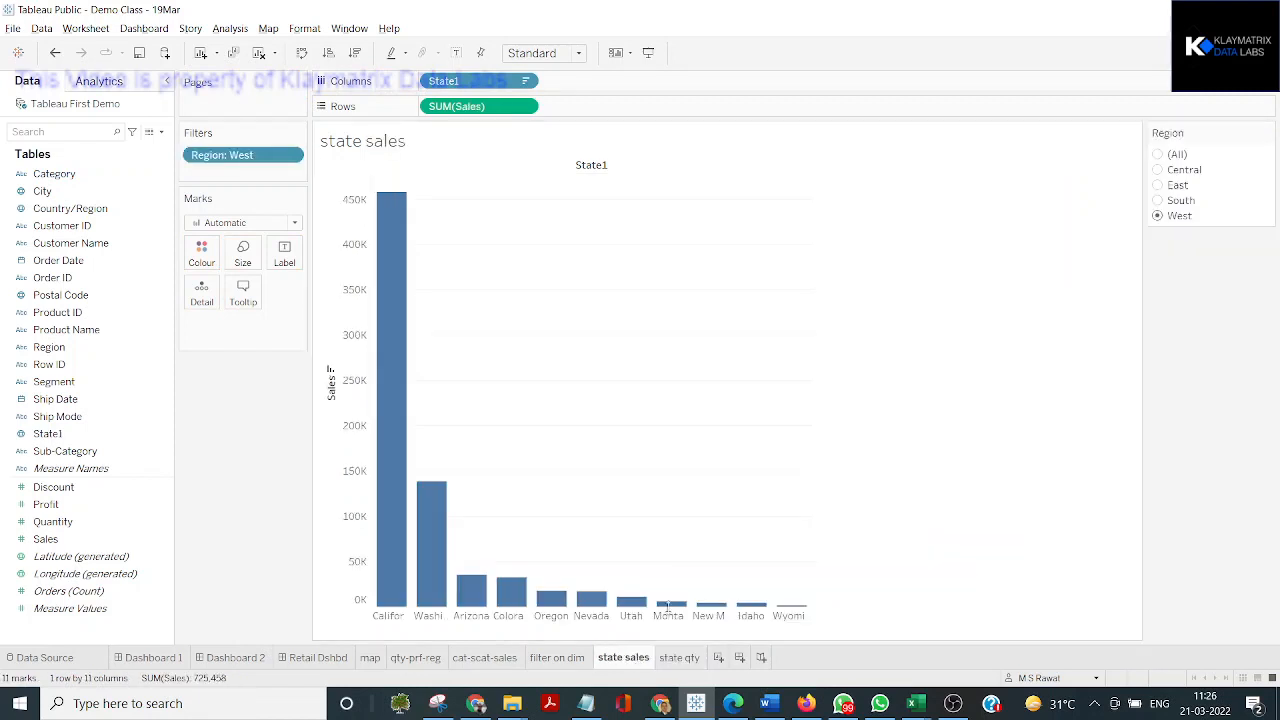
pyautogui.click(1162, 172)
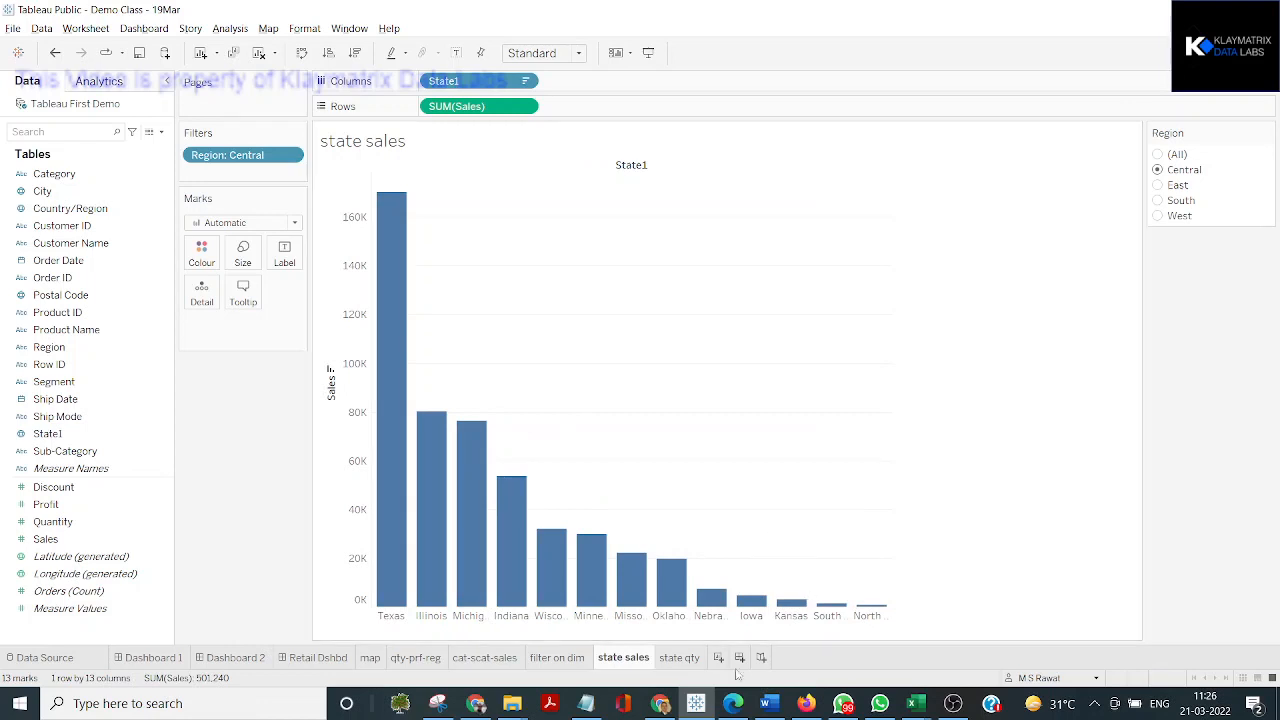
pyautogui.click(678, 658)
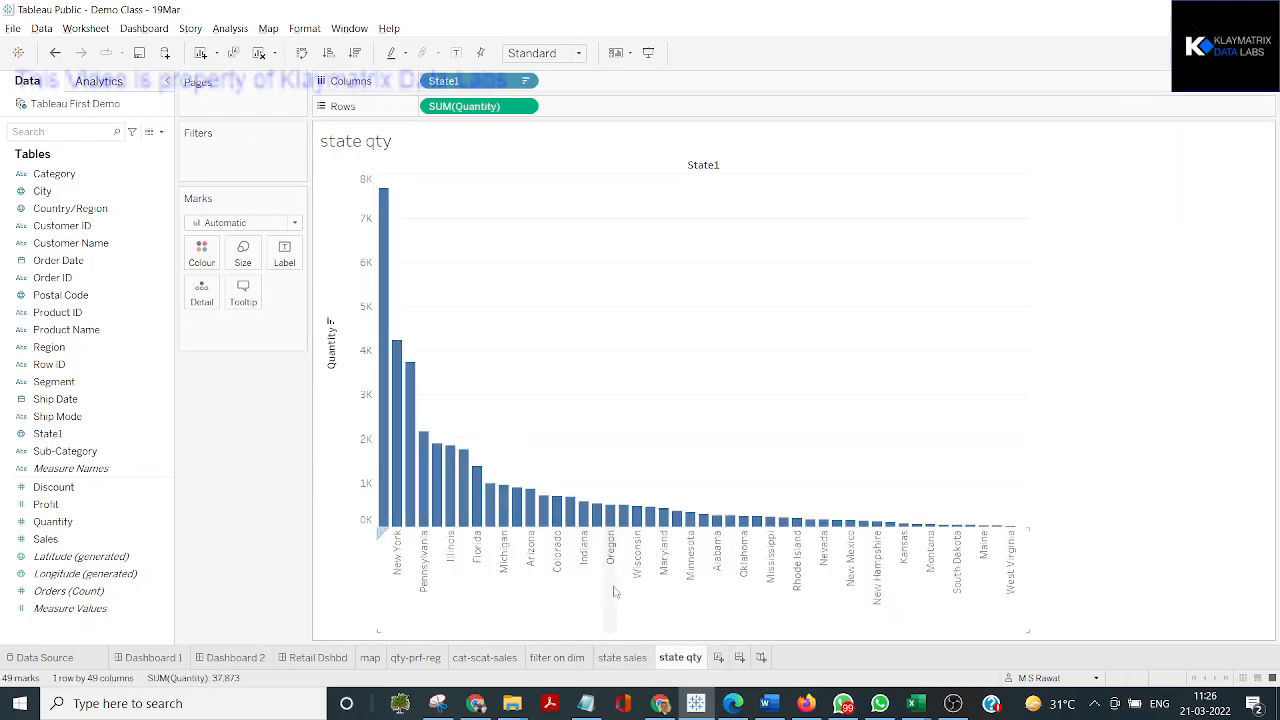
# Apply the state sales Region filter to all worksheets using related data sources
pyautogui.click(646, 657)
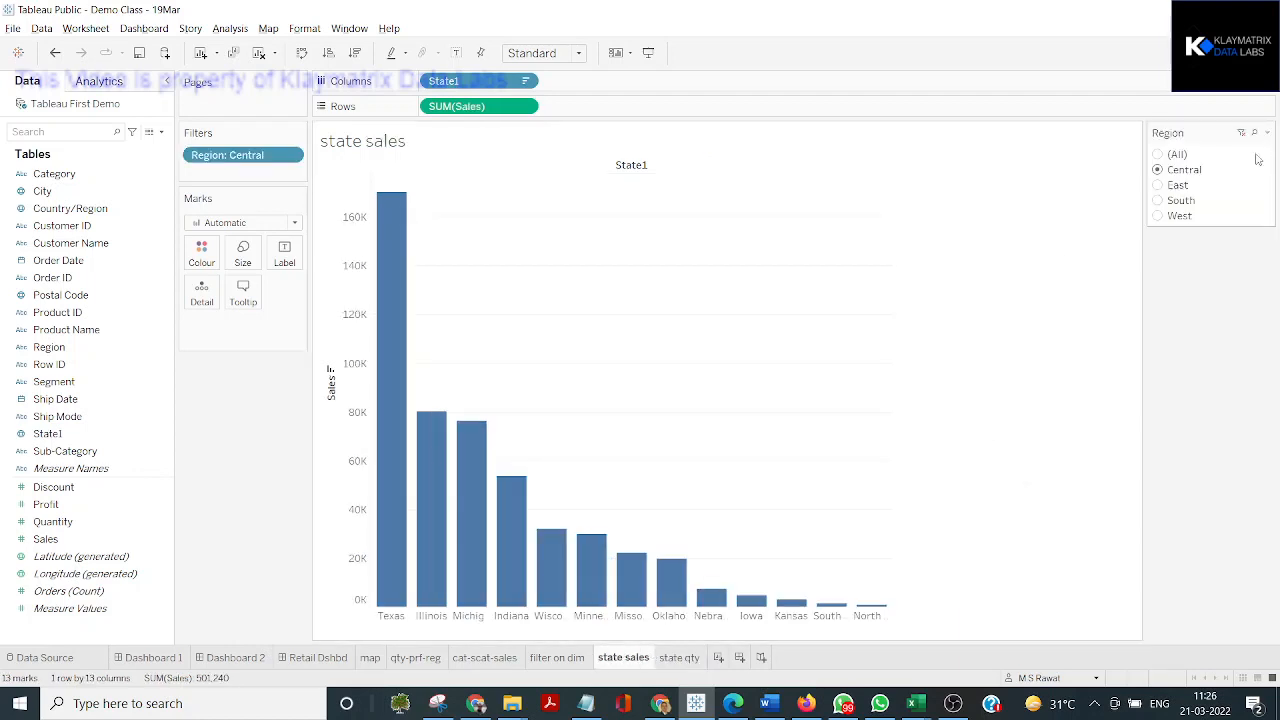
pyautogui.click(1267, 134)
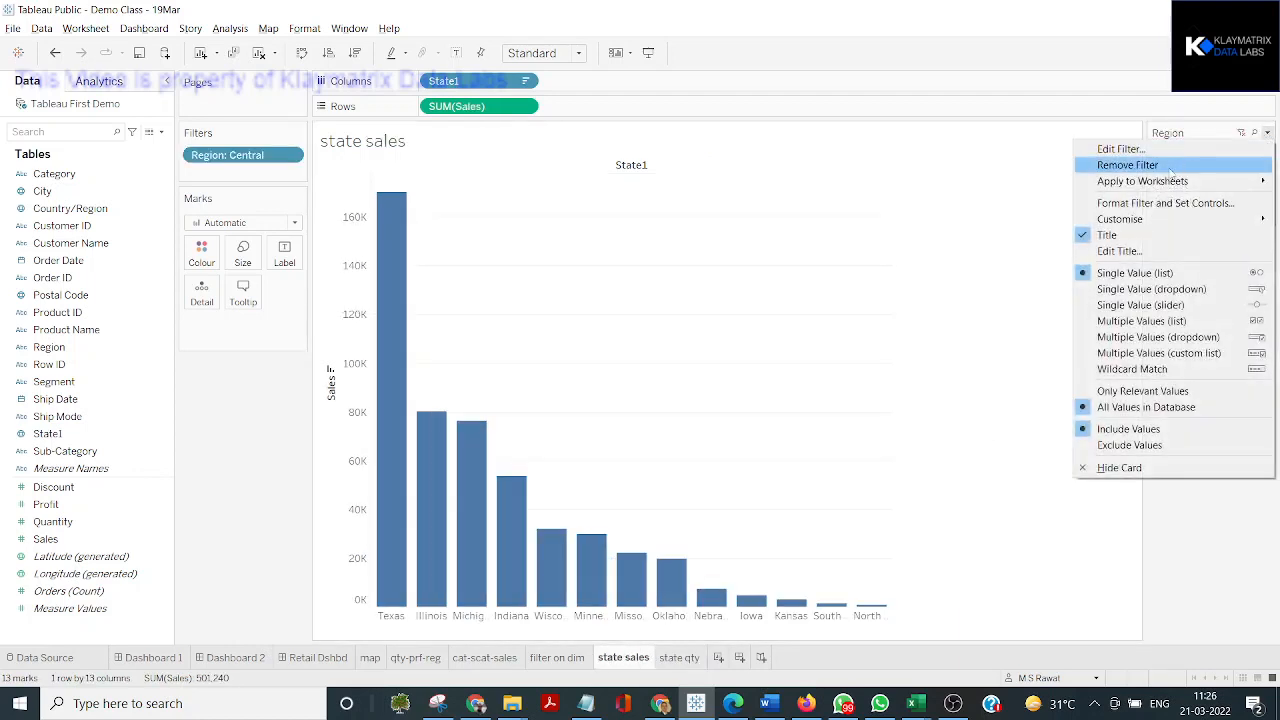
pyautogui.moveTo(1157, 185)
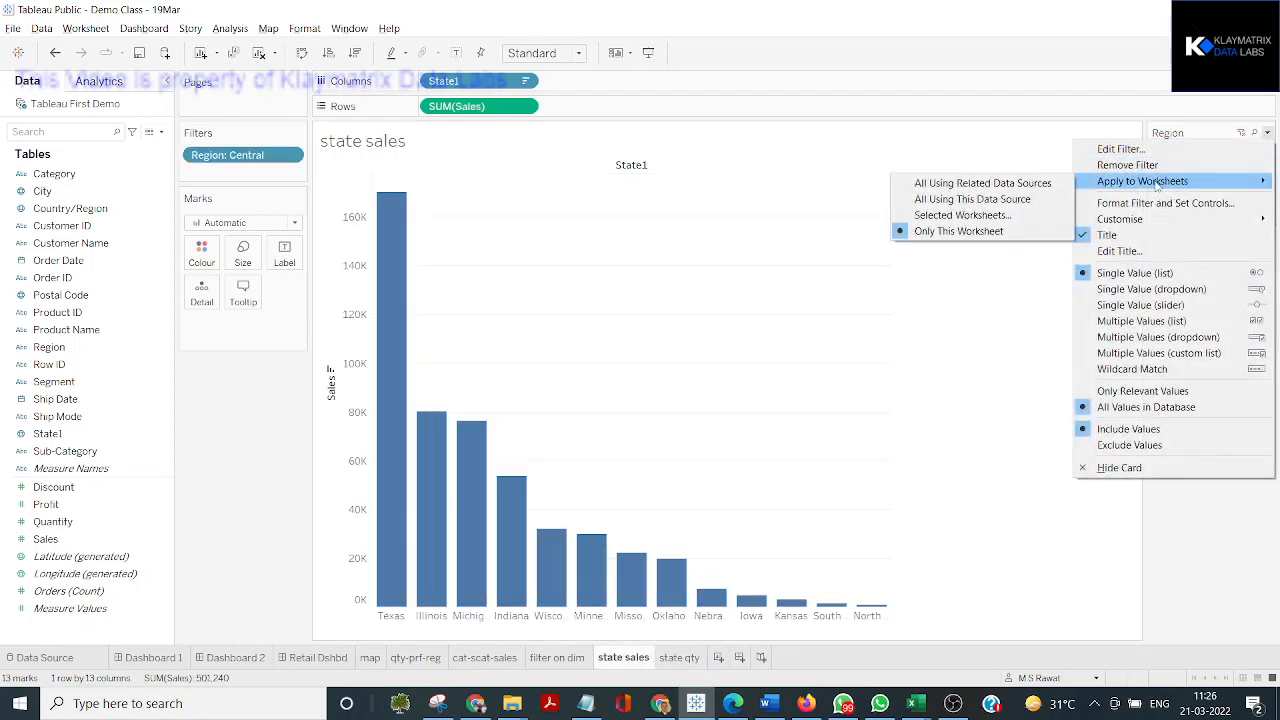
pyautogui.click(990, 184)
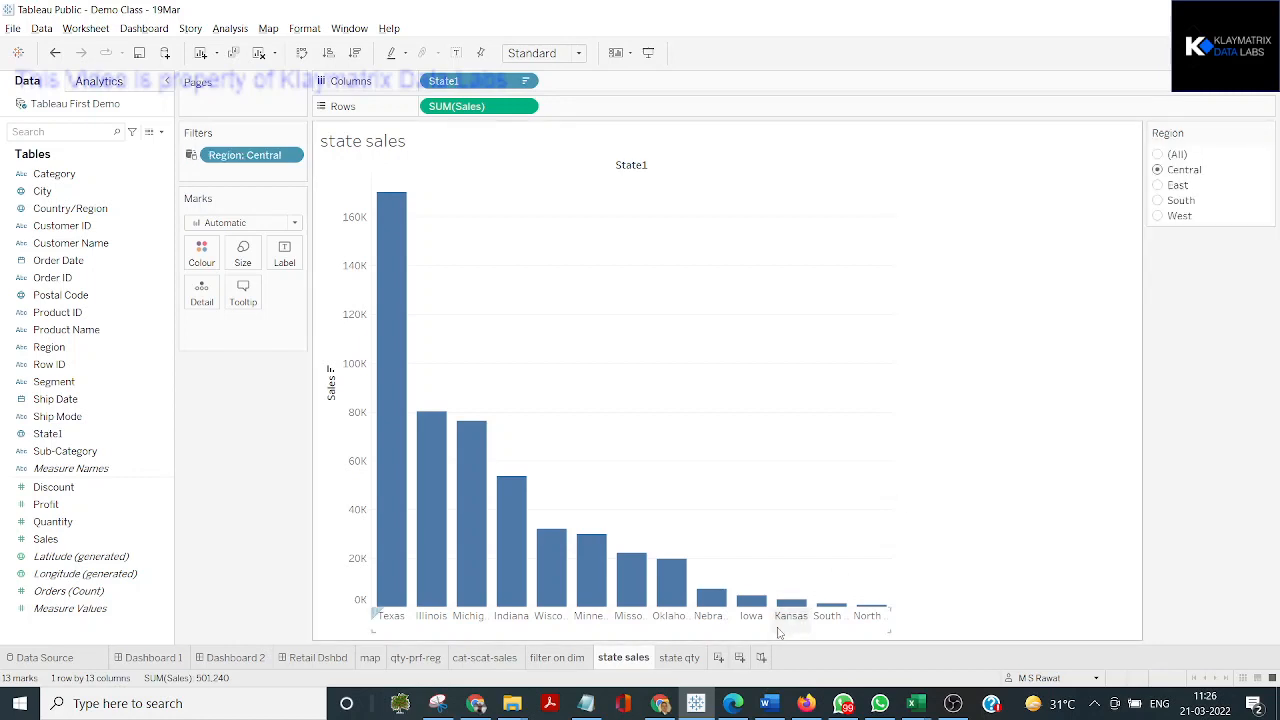
# Set the shared Region filter to East and check how the state qty worksheet responds
pyautogui.click(1160, 186)
pyautogui.click(670, 413)
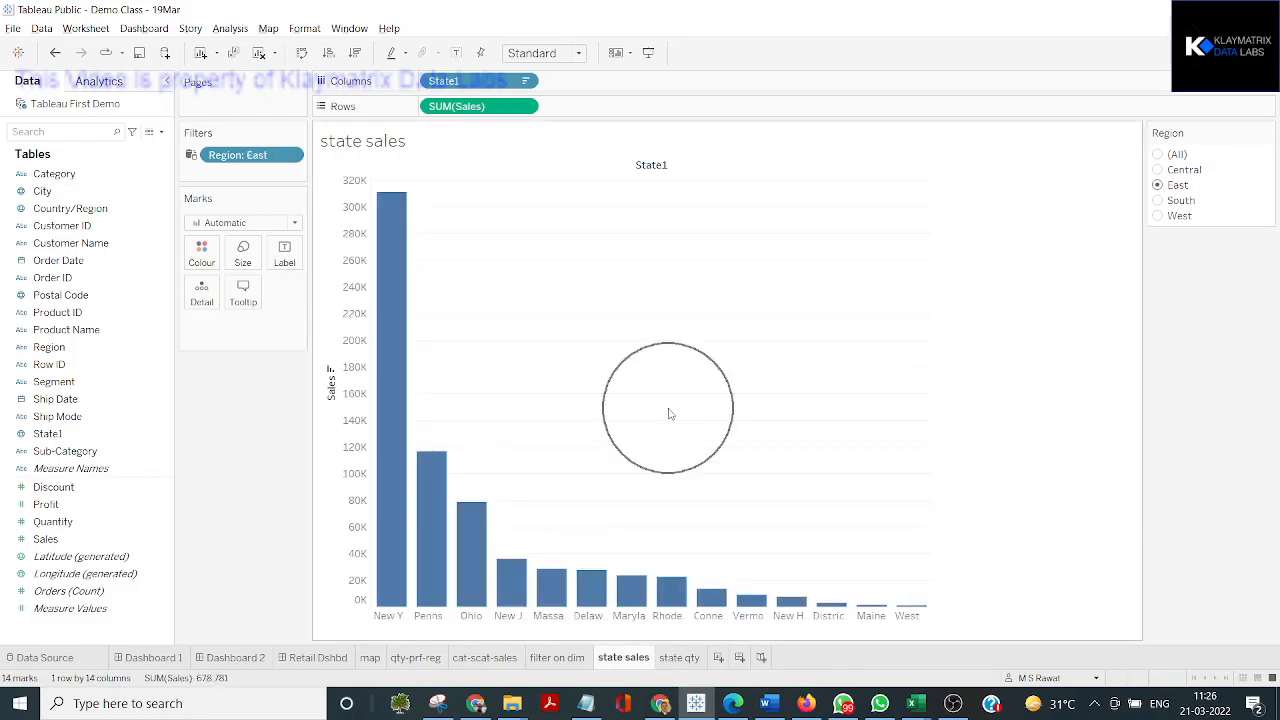
pyautogui.click(681, 657)
pyautogui.press('ctrl')
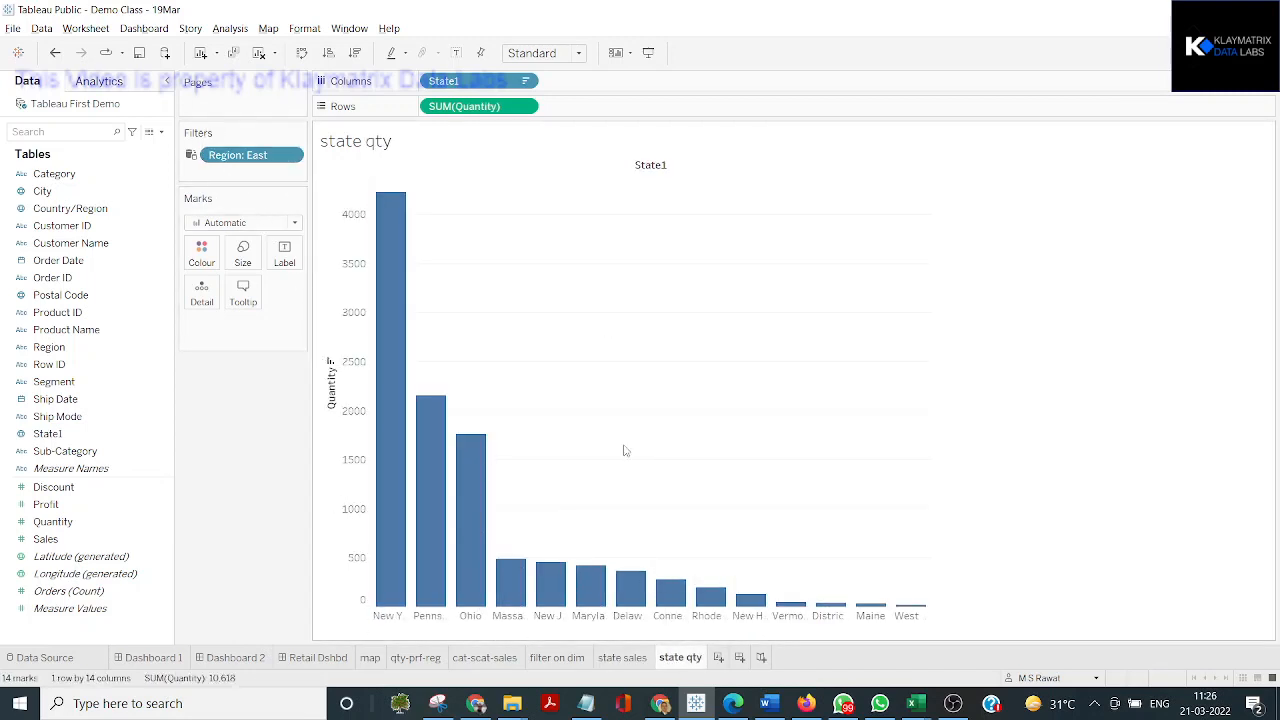
# Return to state sales and review the worksheet scope options of its Region filter, including Only This Worksheet
pyautogui.click(622, 657)
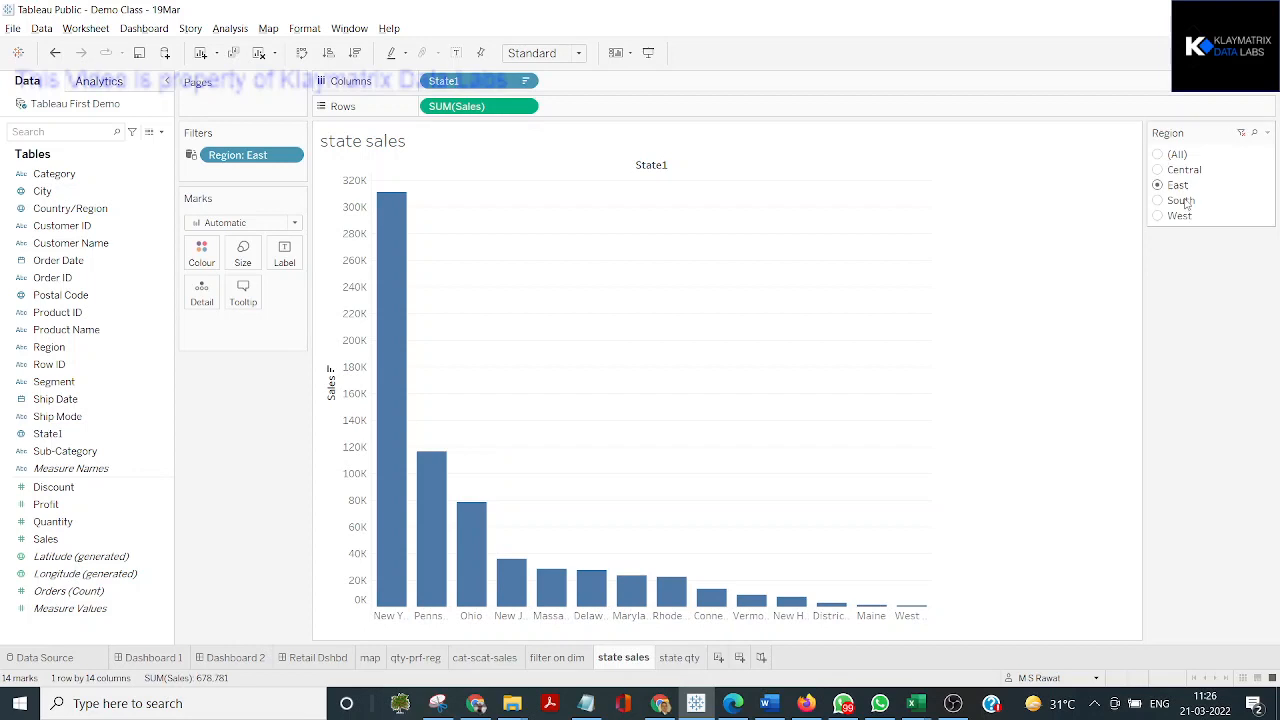
pyautogui.click(1267, 132)
pyautogui.moveTo(1145, 182)
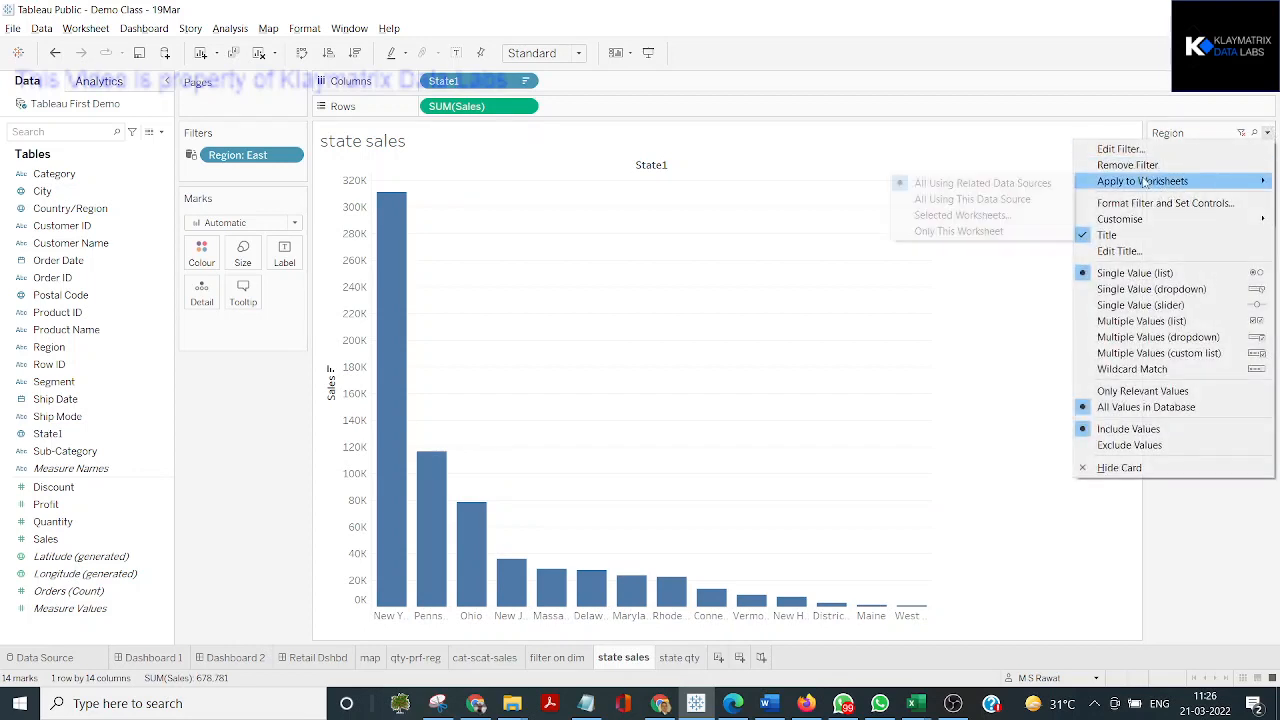
pyautogui.click(1001, 232)
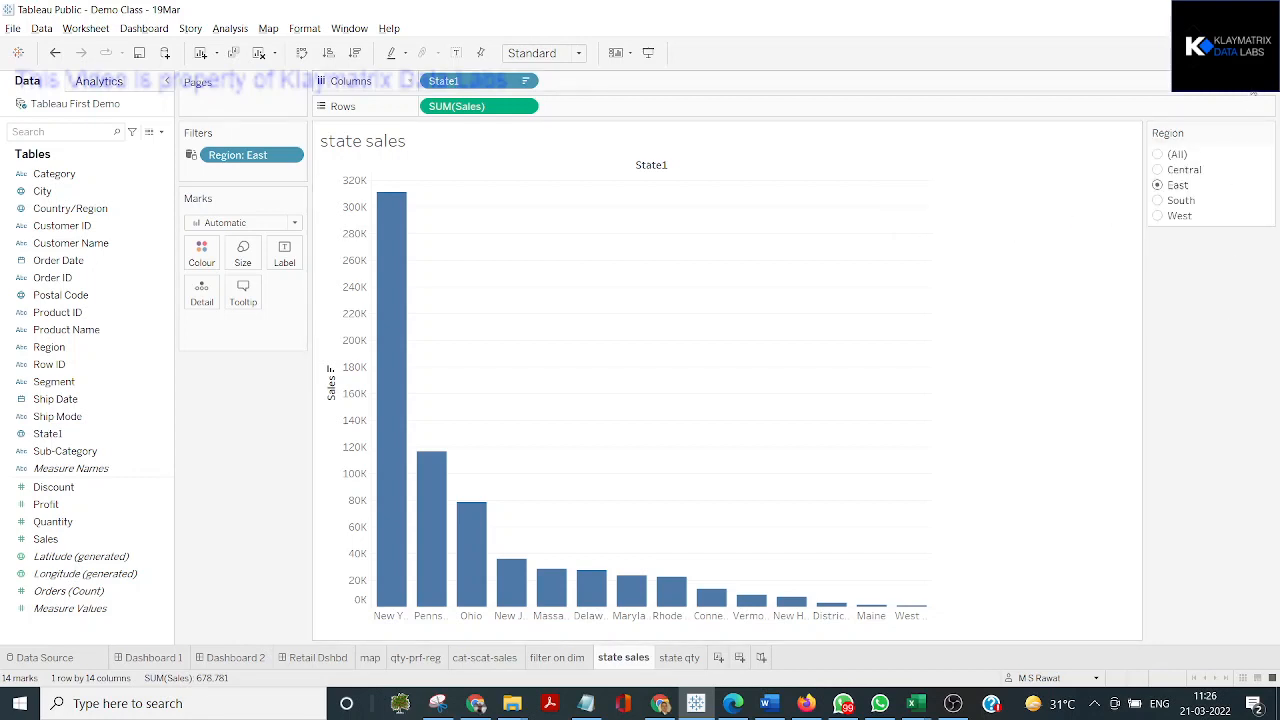
# Format the Region filter control with light grey body shading
pyautogui.click(1267, 133)
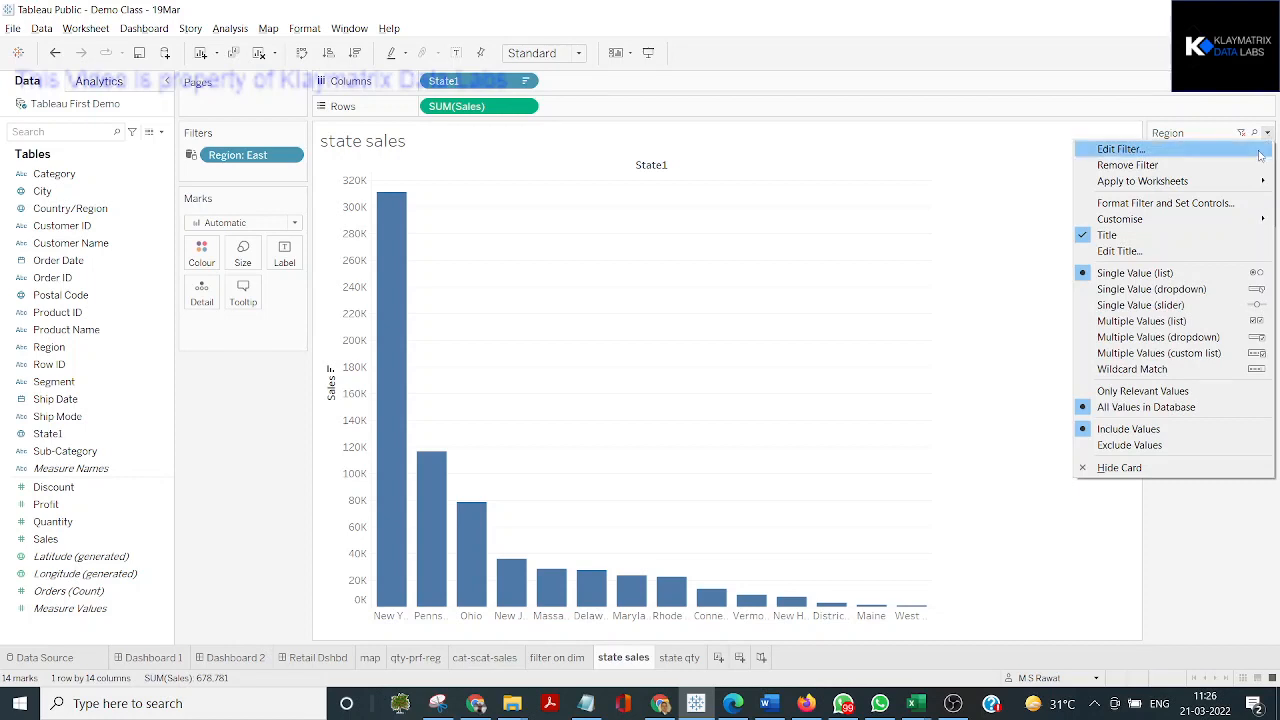
pyautogui.click(1187, 207)
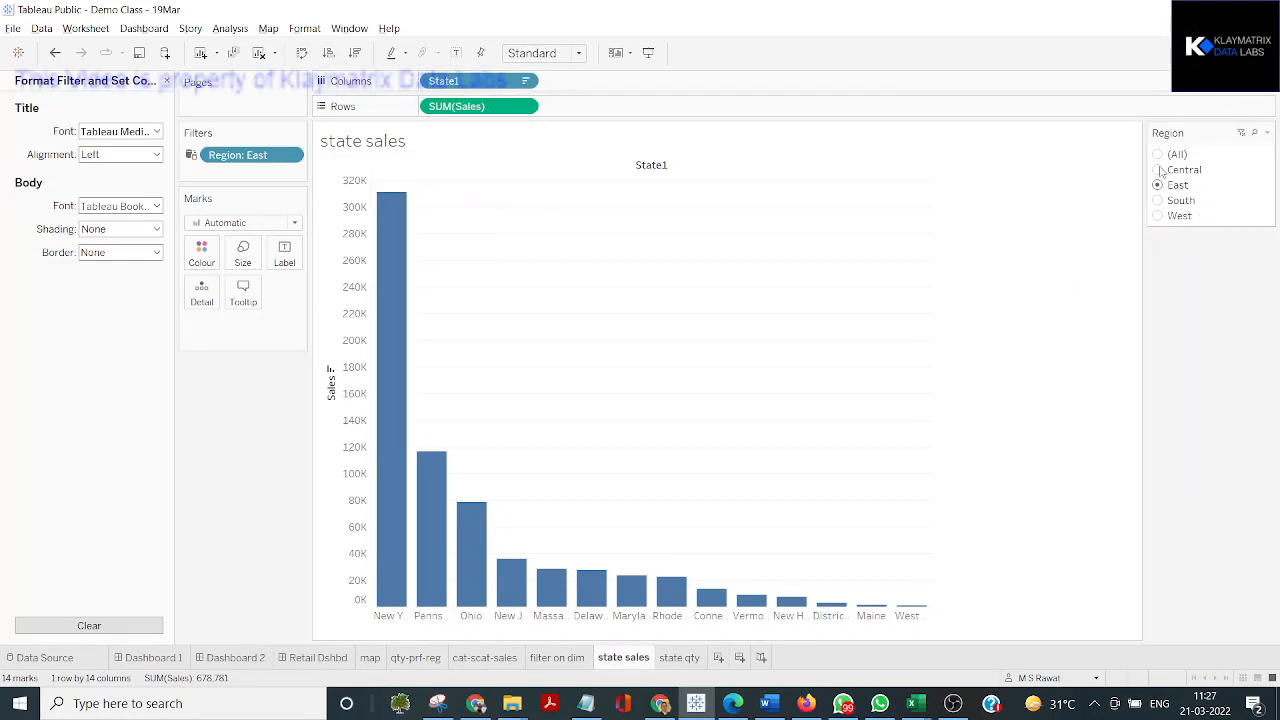
pyautogui.click(120, 233)
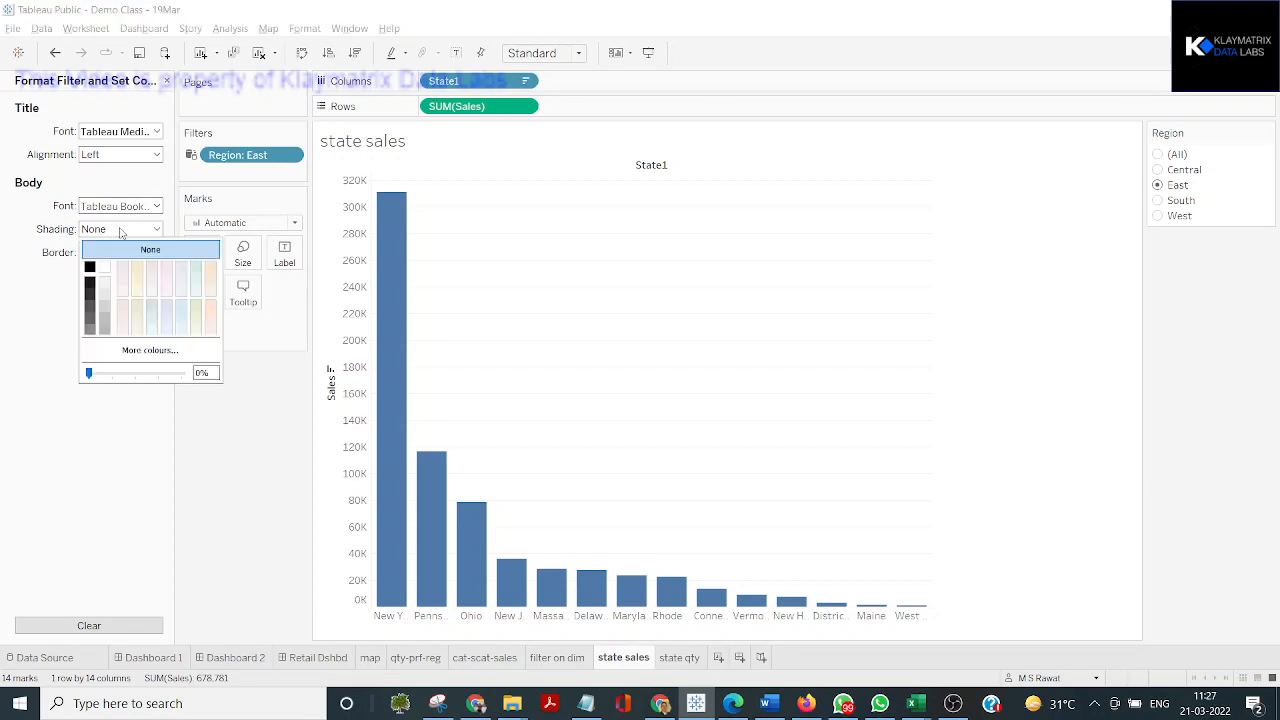
pyautogui.click(105, 307)
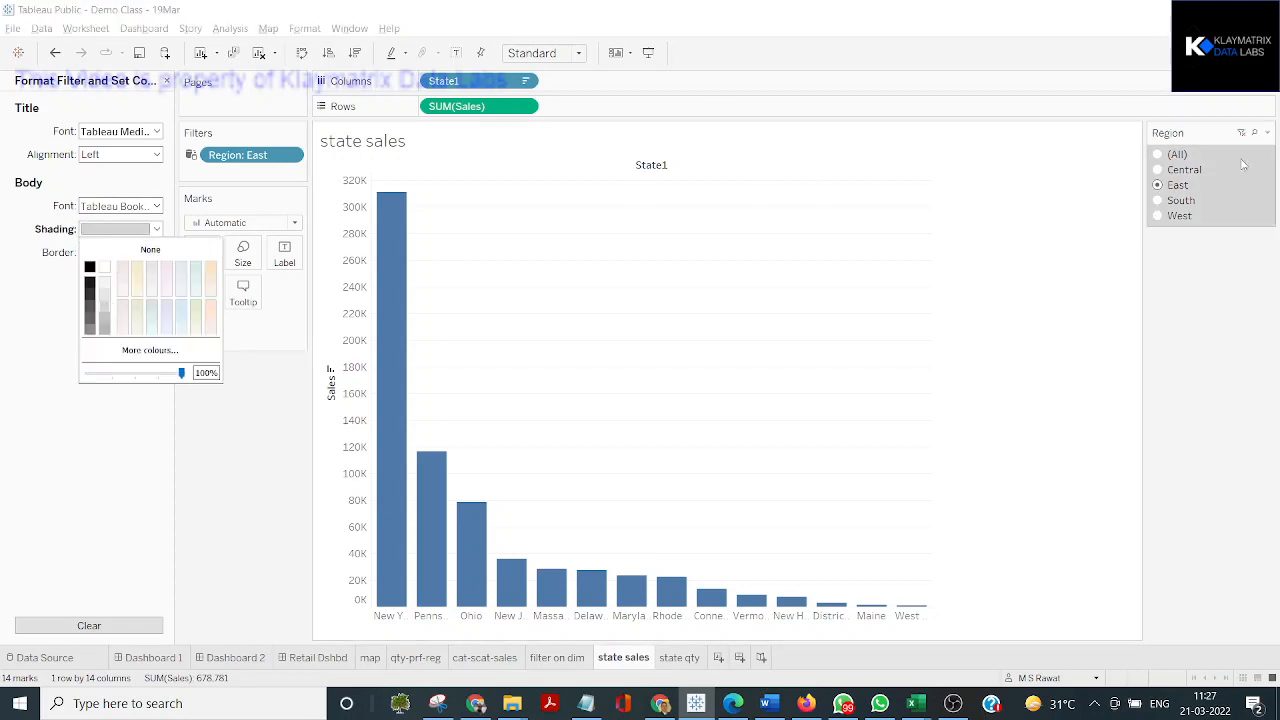
pyautogui.click(3, 303)
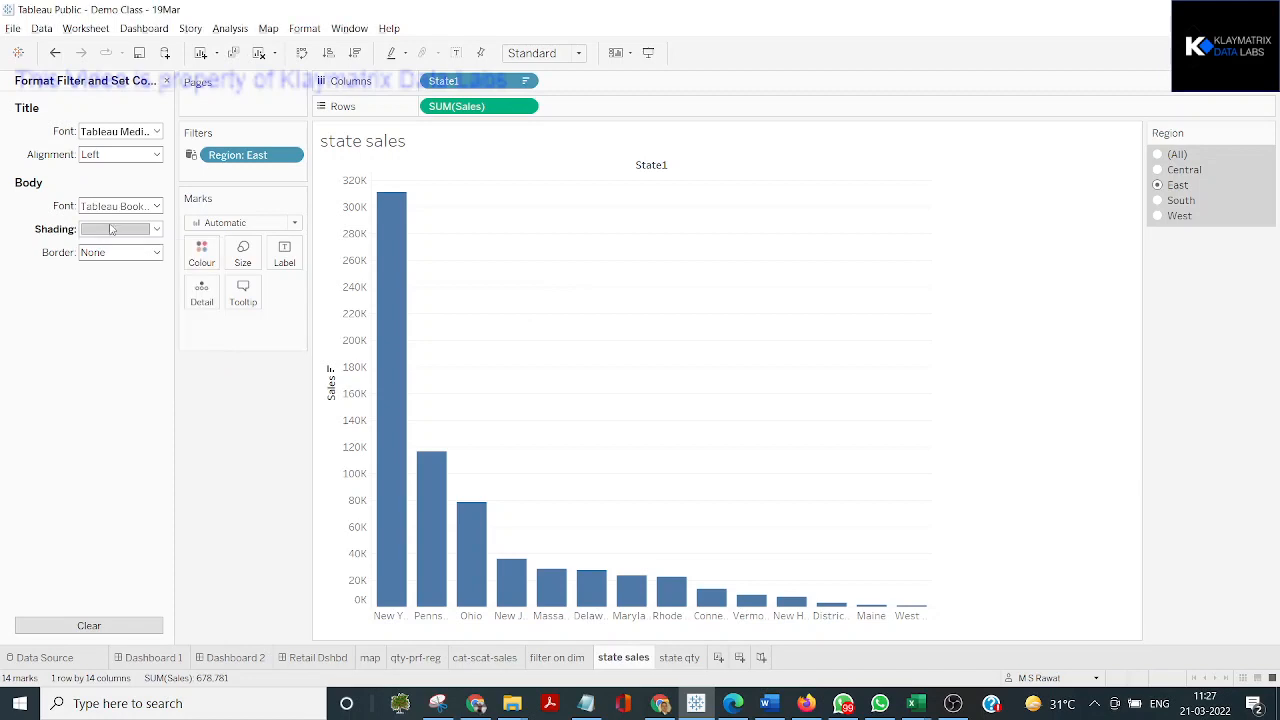
# Change the body font colour of the Region filter control to green
pyautogui.click(120, 206)
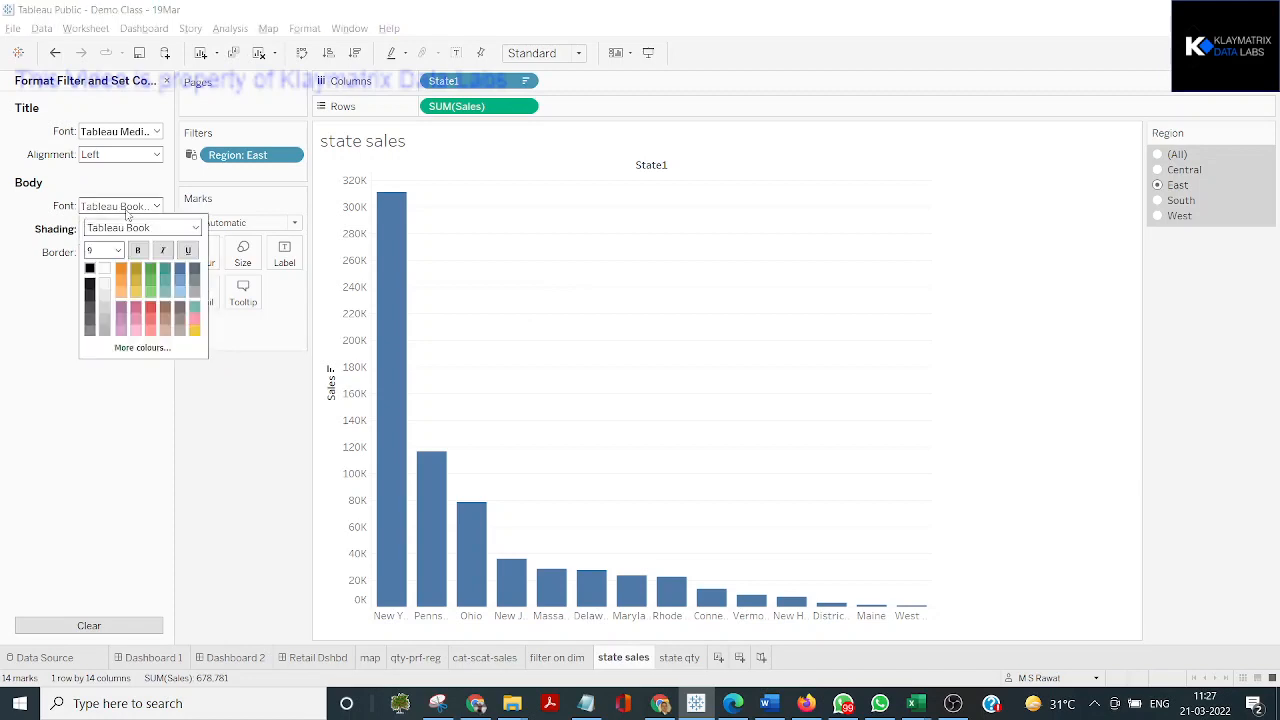
pyautogui.click(150, 294)
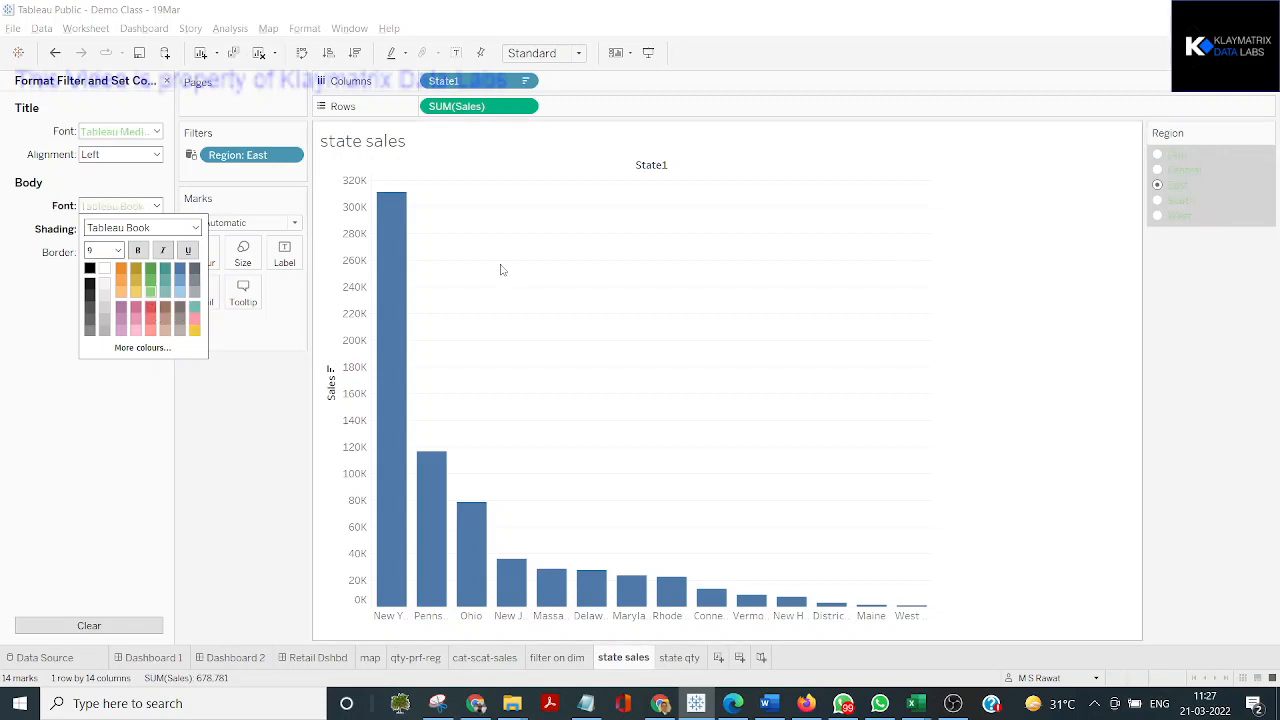
pyautogui.click(150, 268)
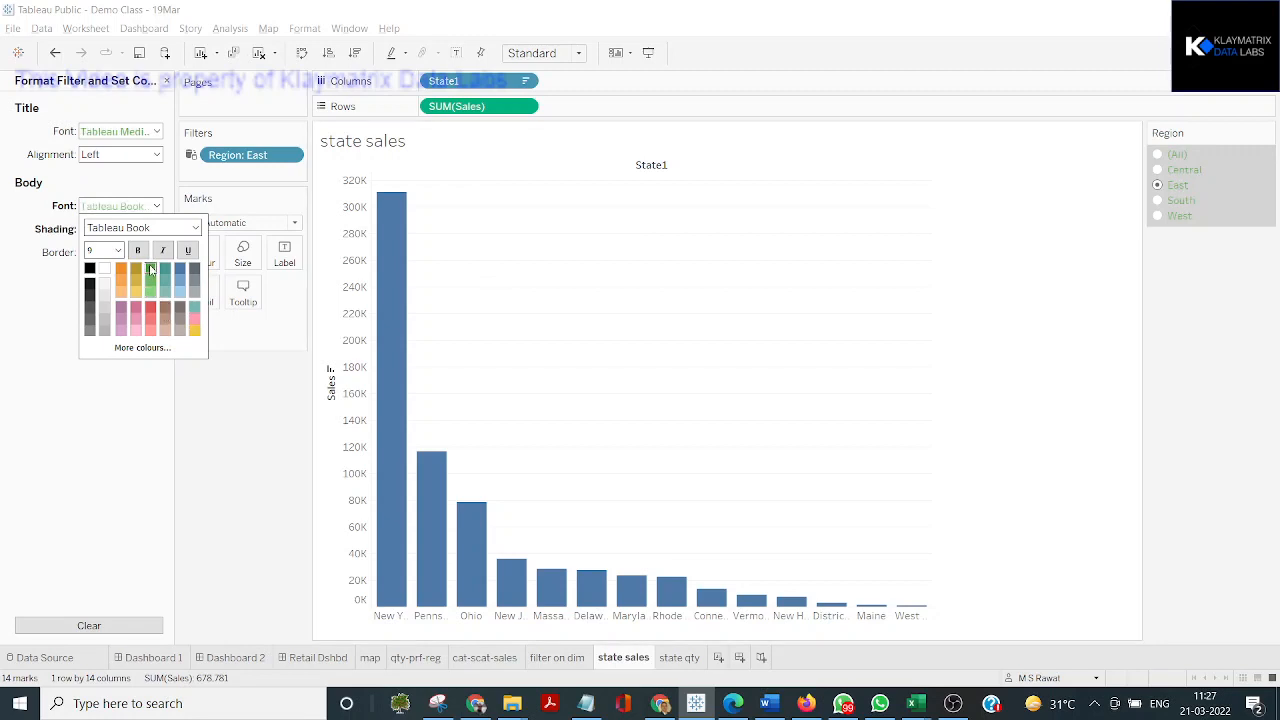
pyautogui.click(134, 438)
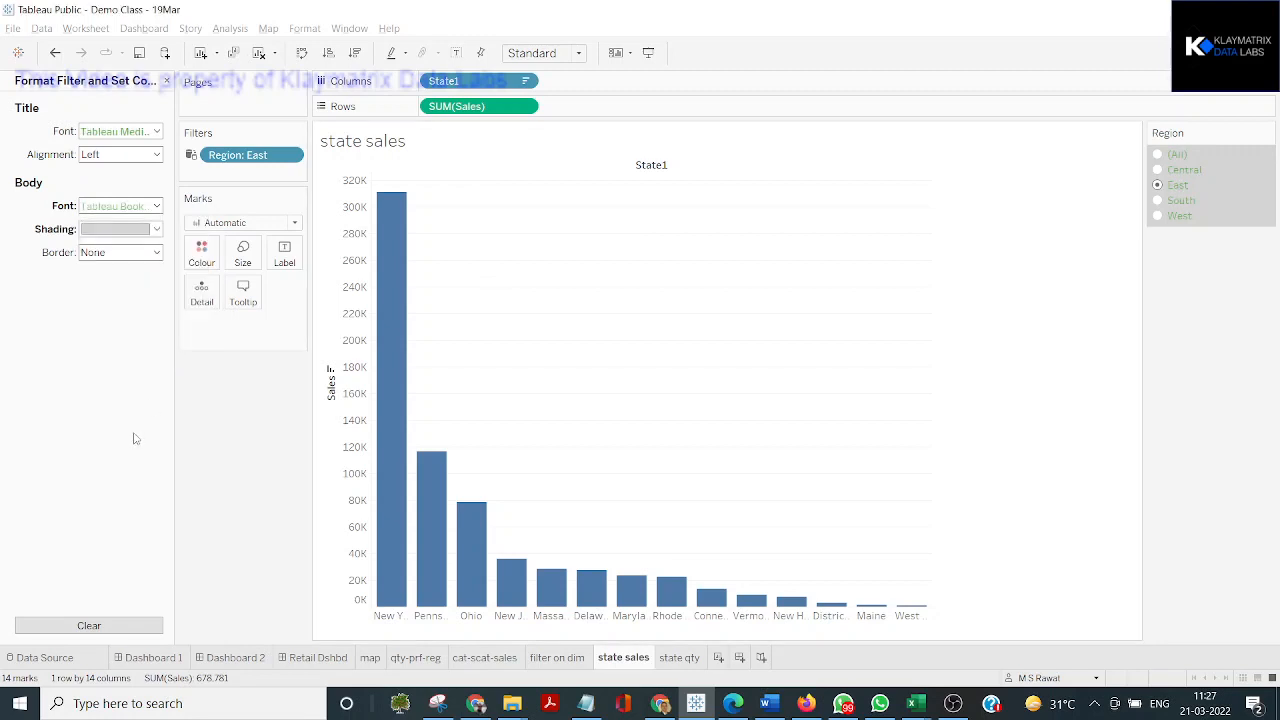
# Undo the Region filter's shading and font colour changes, and close the filter formatting settings
pyautogui.click(1232, 302)
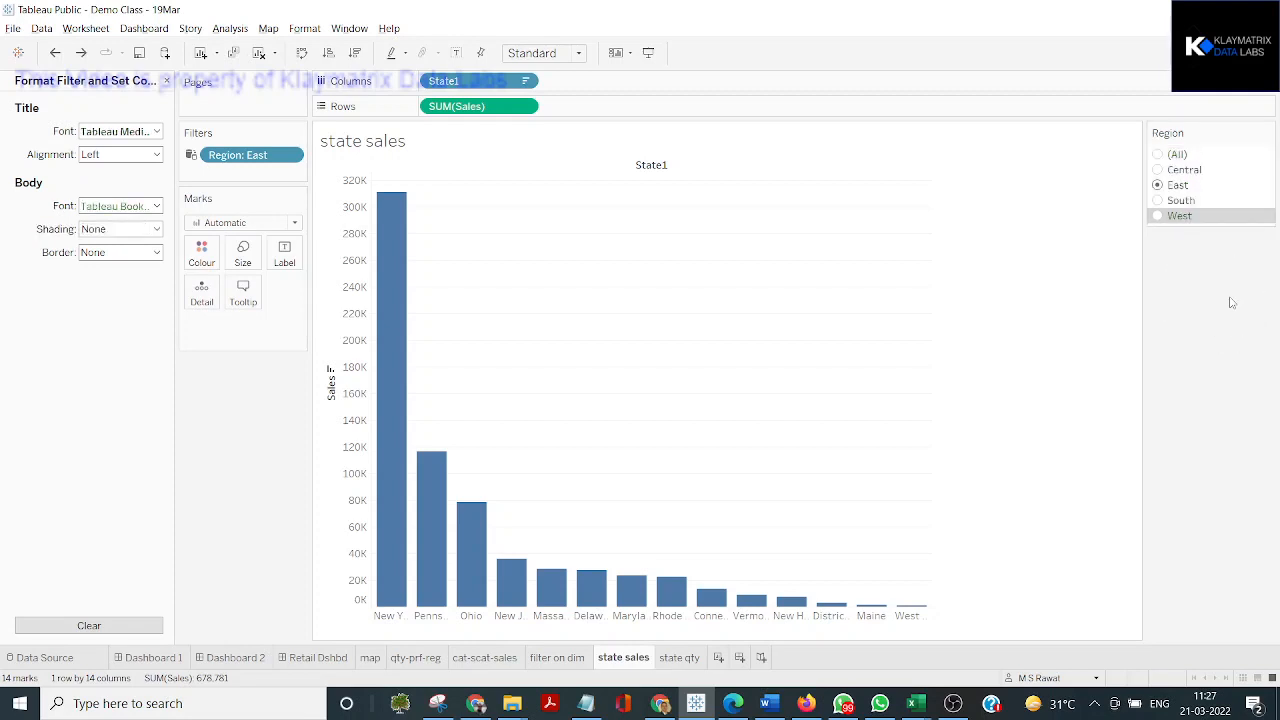
pyautogui.click(166, 80)
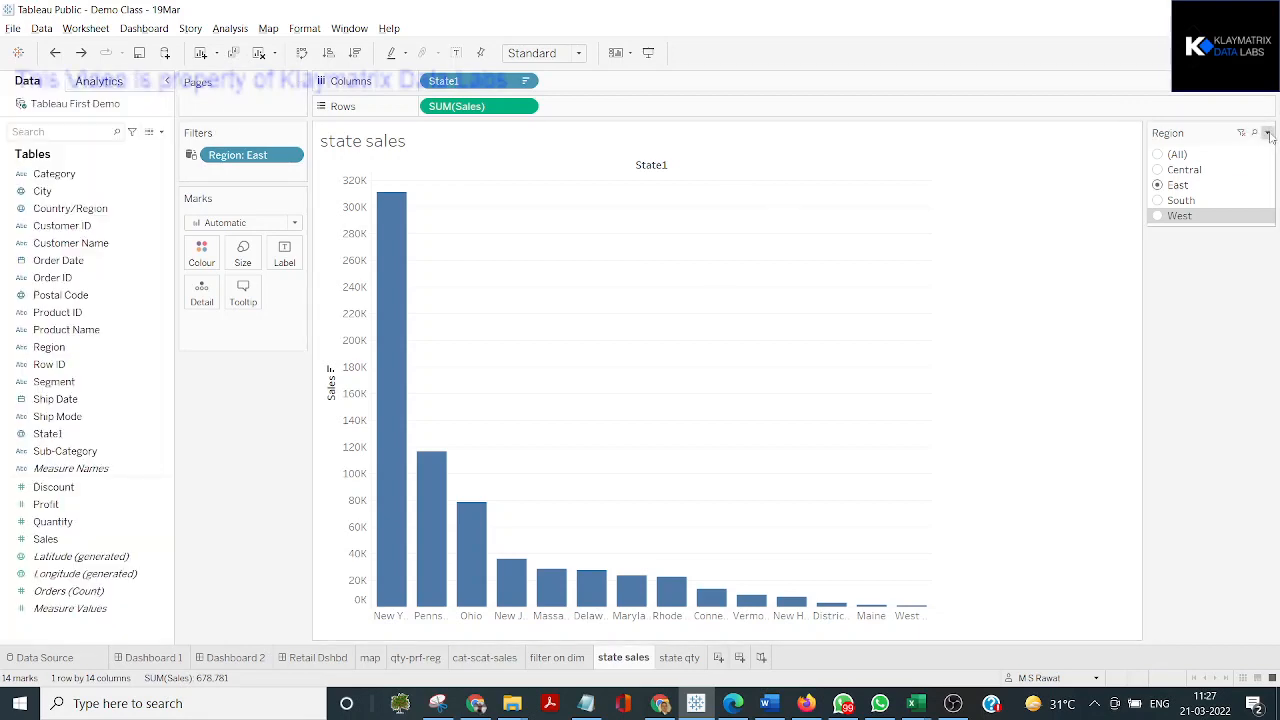
# Hide the "All" value from the Region filter control and filter the state sales chart to Central
pyautogui.click(1267, 132)
pyautogui.moveTo(1155, 219)
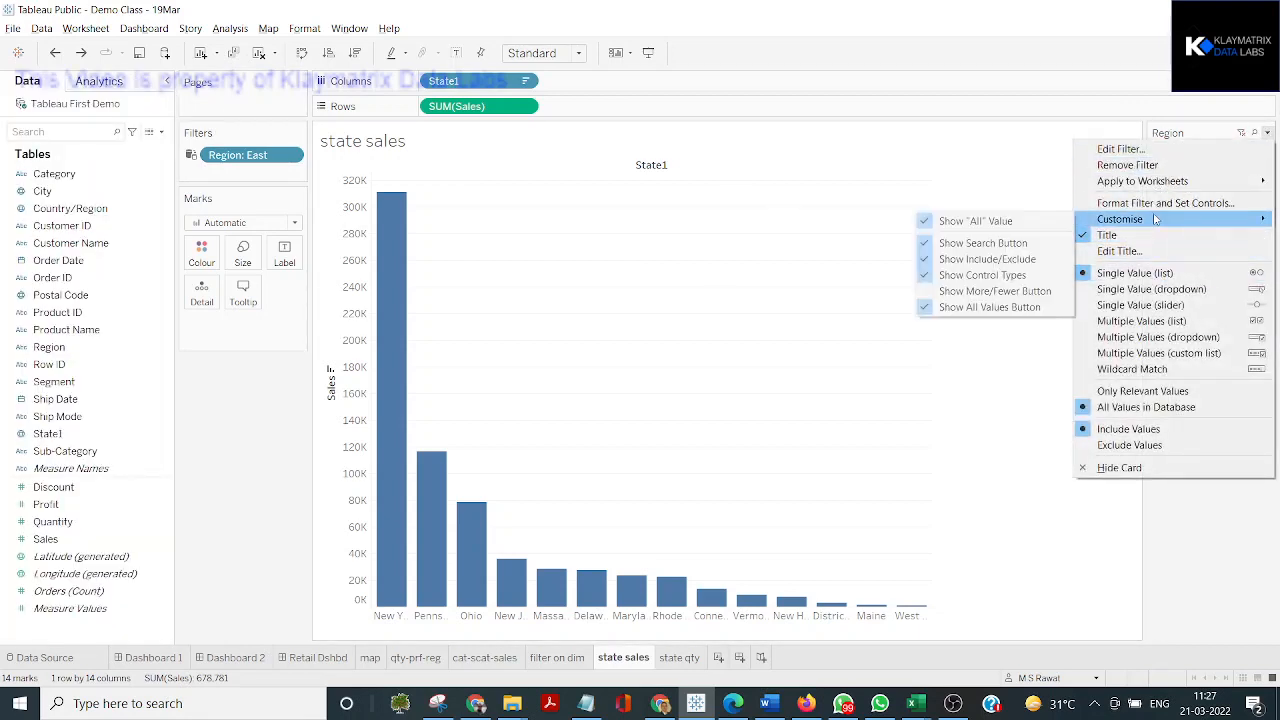
pyautogui.press('Escape')
pyautogui.press('Escape')
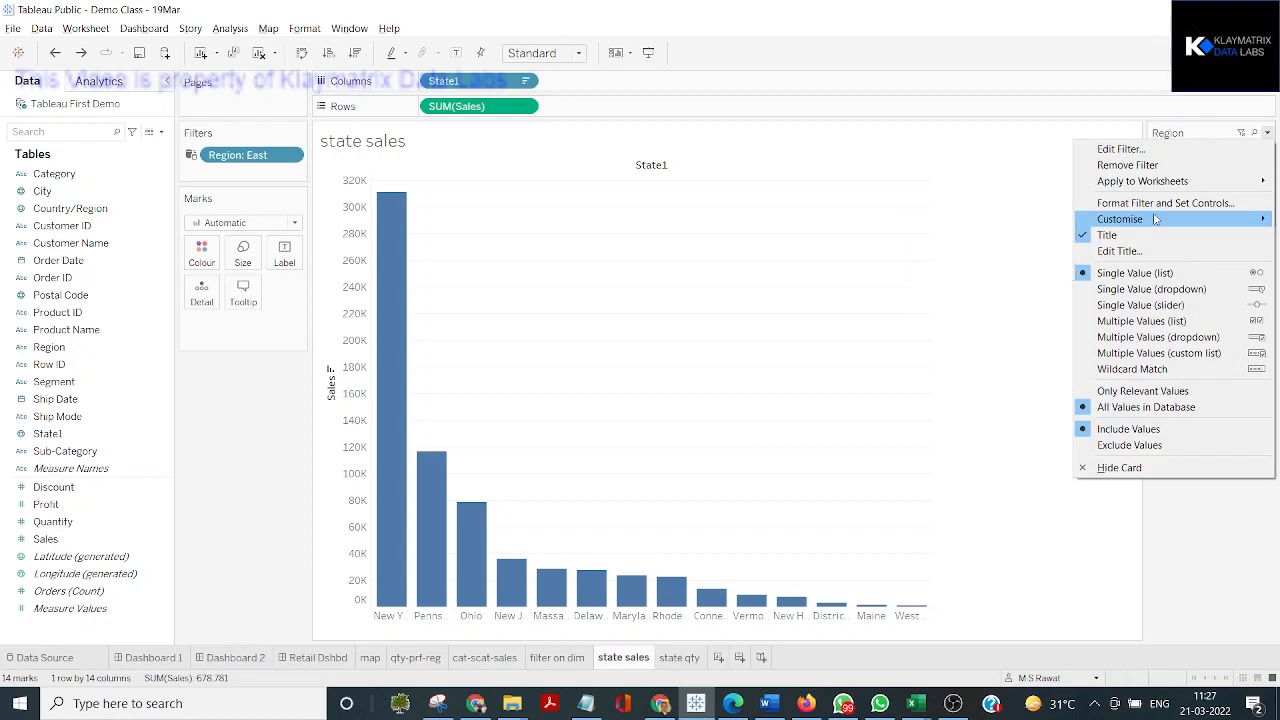
pyautogui.press('ctrl')
pyautogui.press('ctrl')
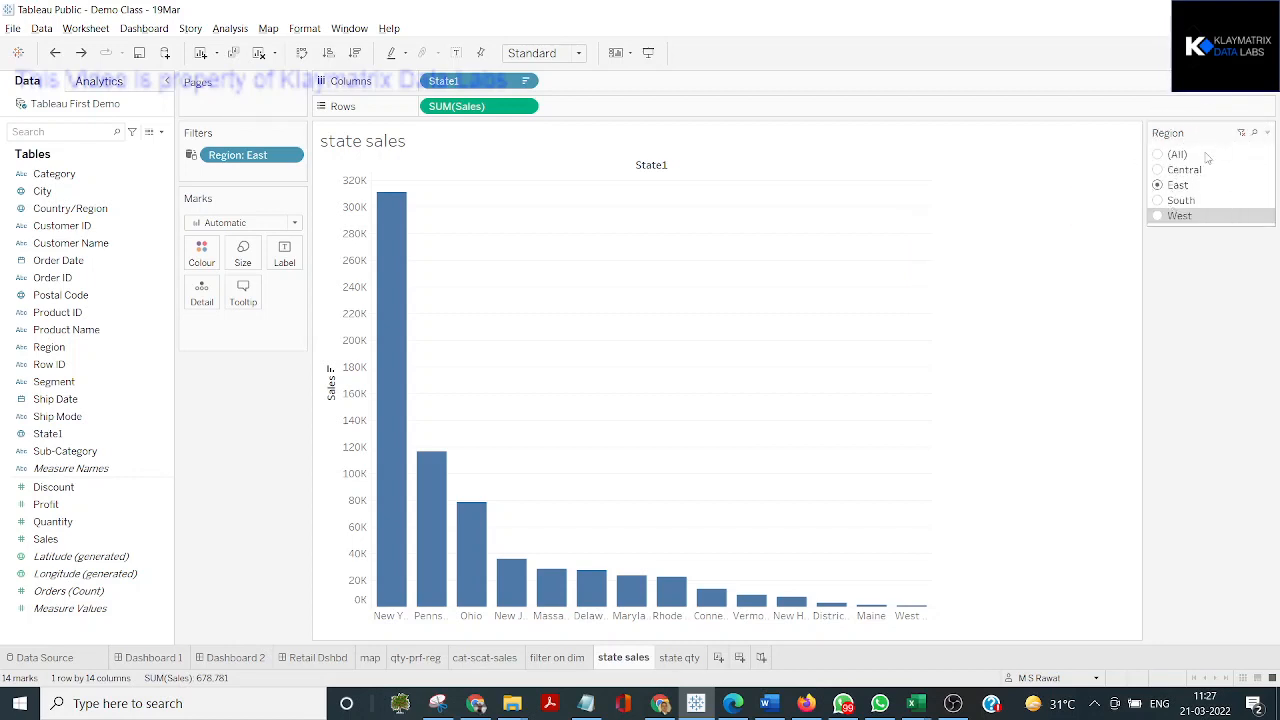
pyautogui.click(1267, 133)
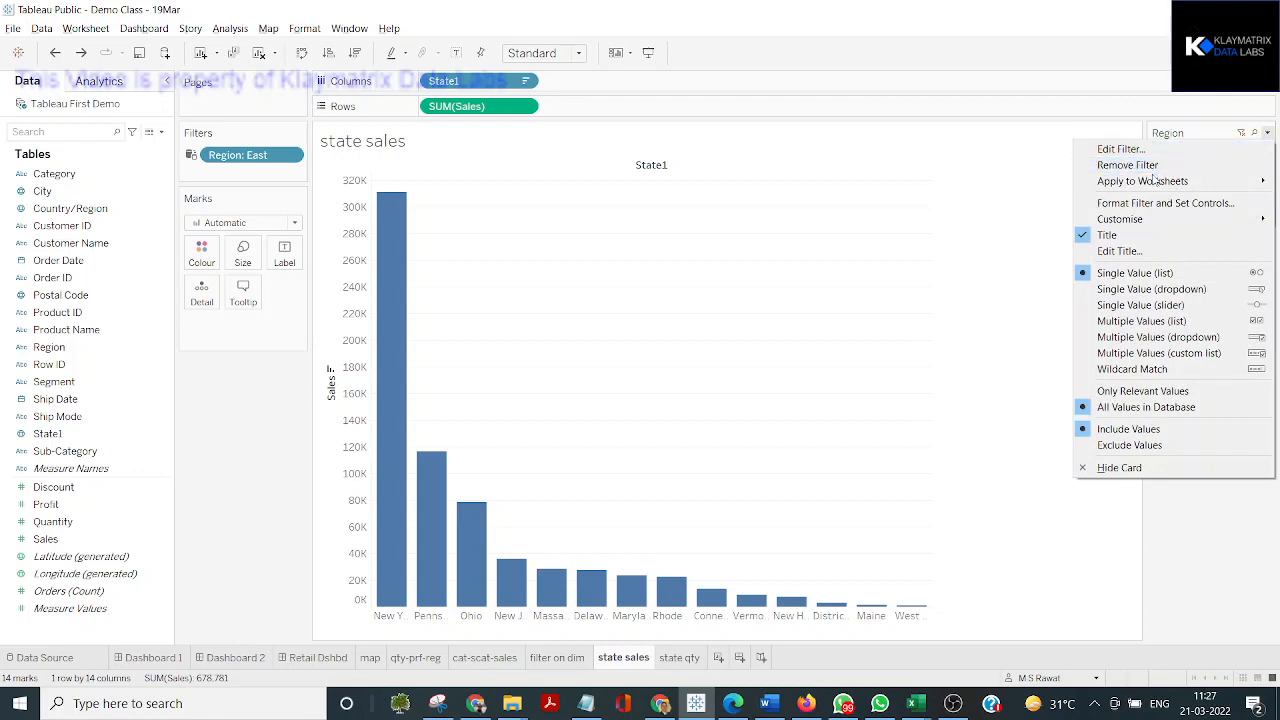
pyautogui.moveTo(1135, 221)
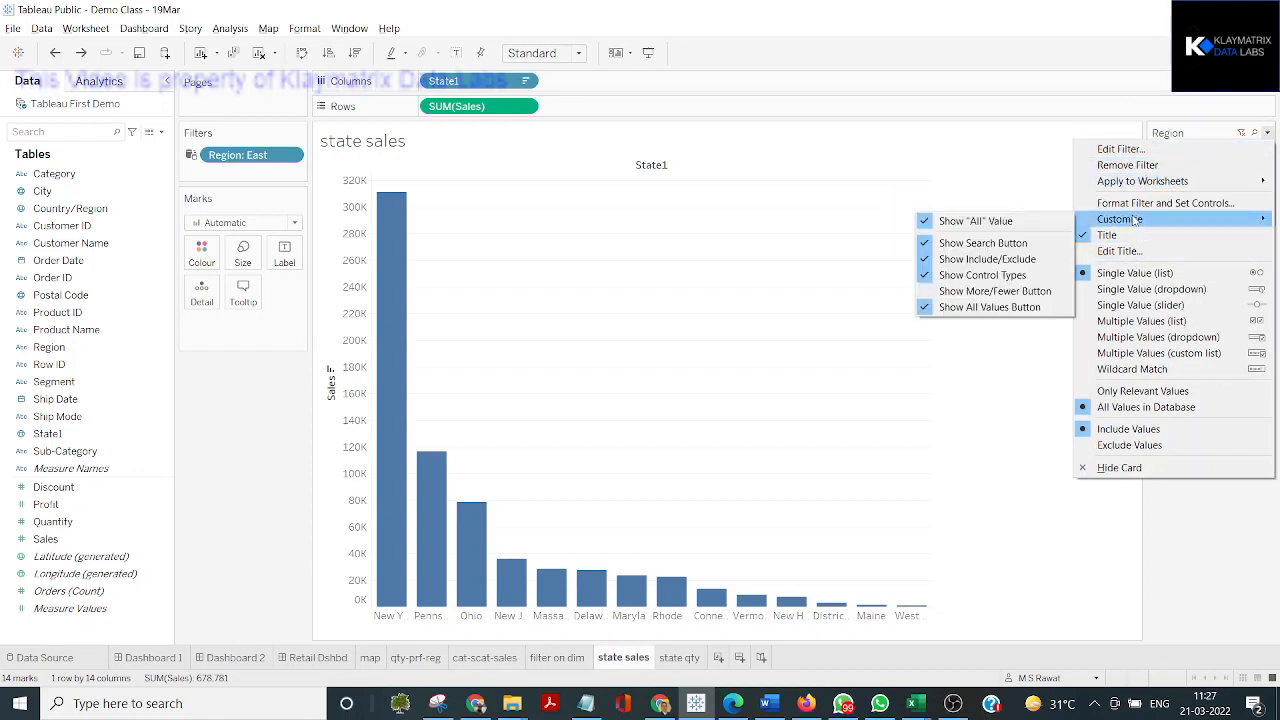
pyautogui.click(1019, 222)
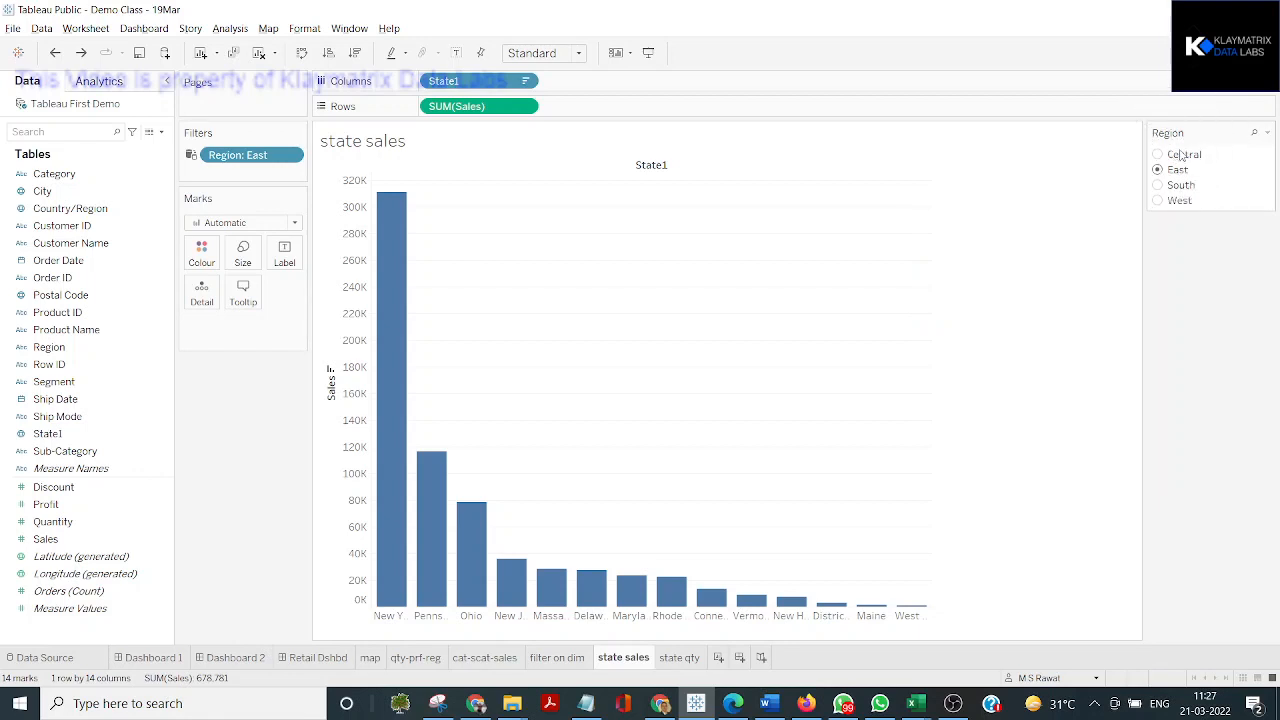
pyautogui.click(1182, 155)
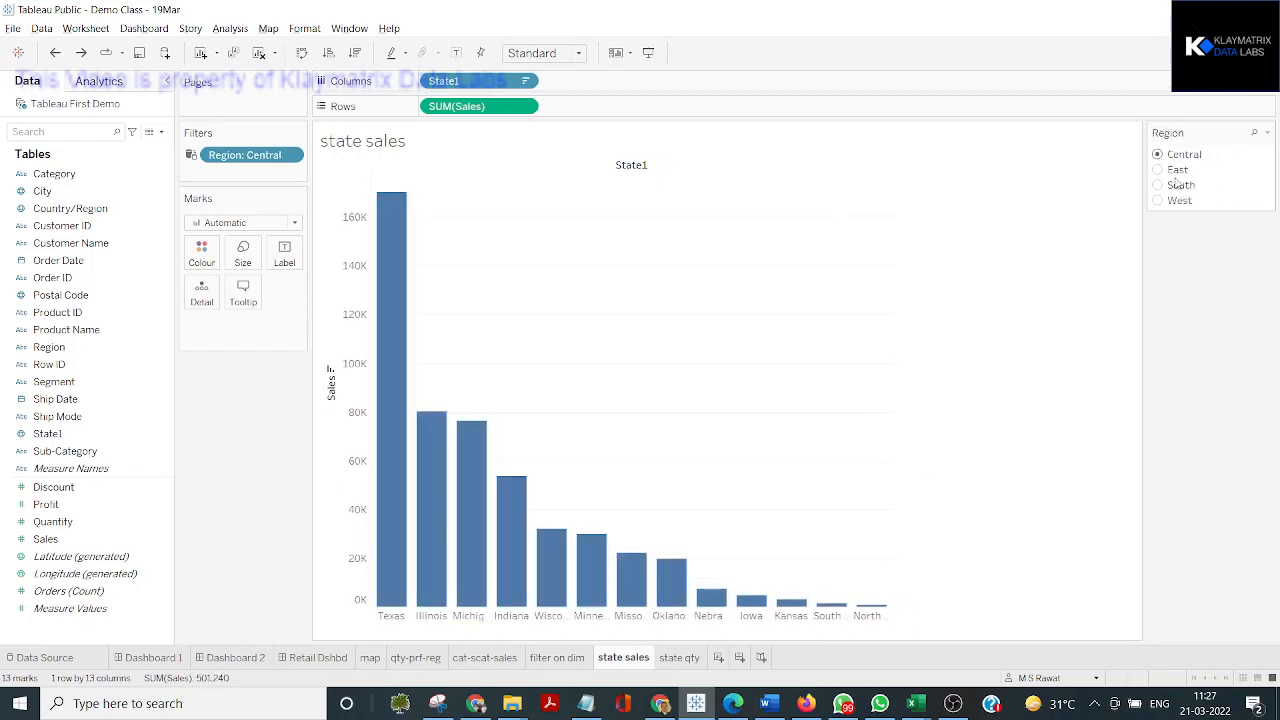
# Show the "All" value in the Region filter control again and select (All)
pyautogui.click(1267, 132)
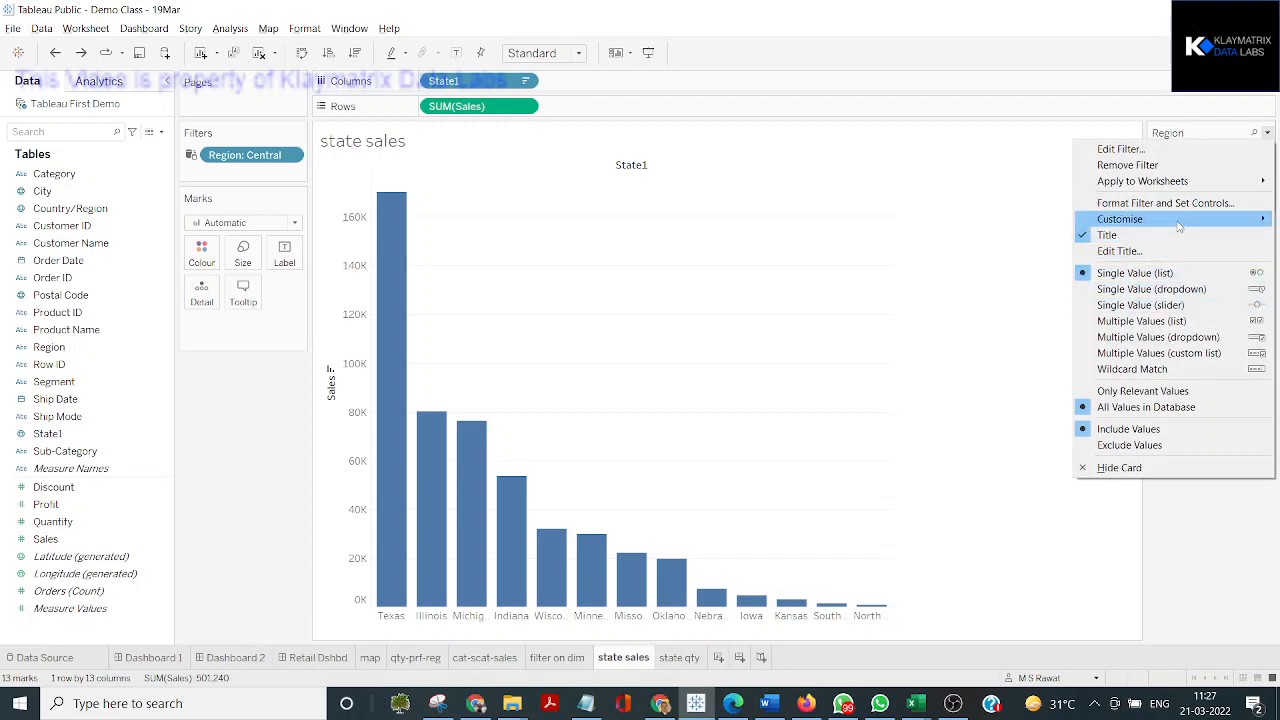
pyautogui.moveTo(1179, 222)
pyautogui.click(975, 221)
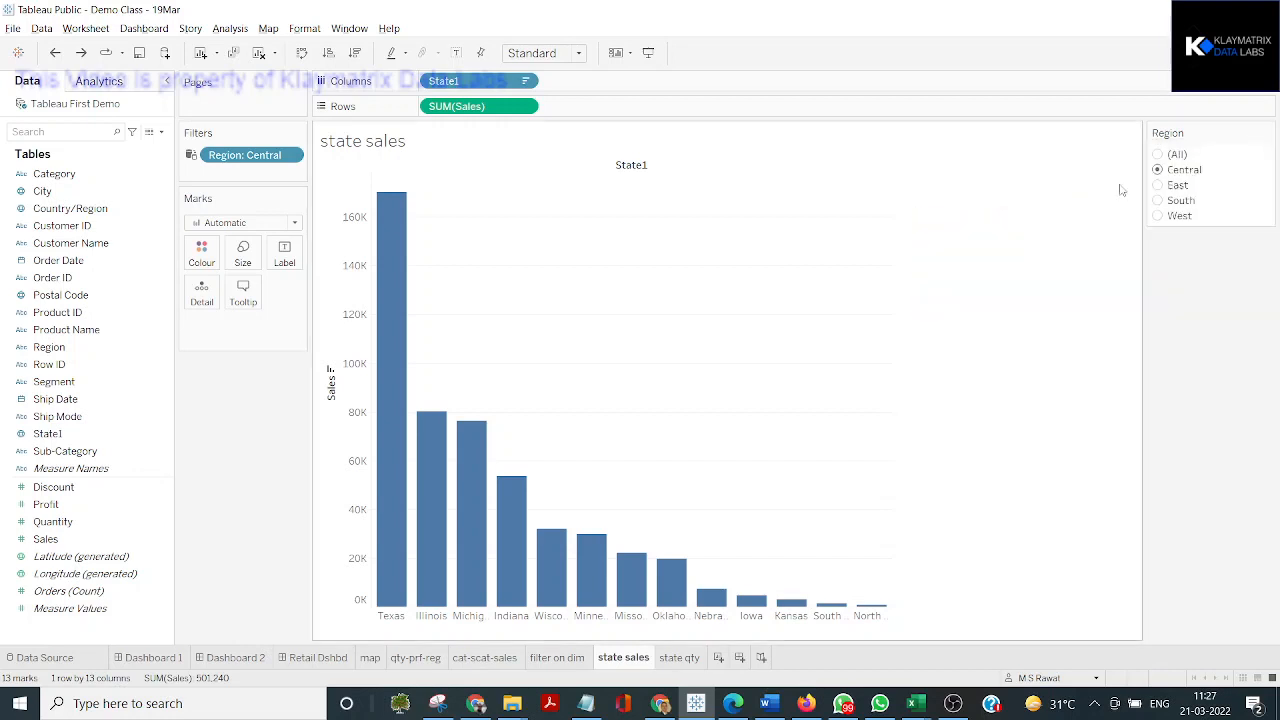
pyautogui.click(1170, 155)
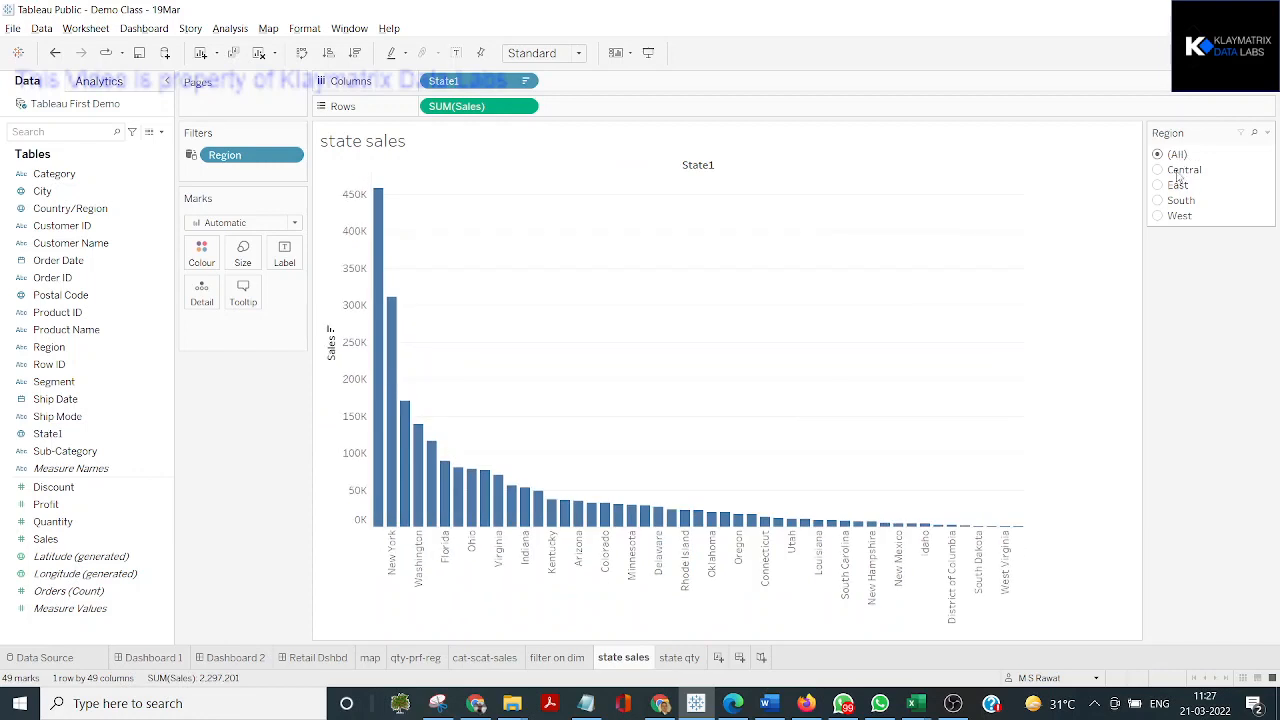
# Toggle the Show Include/Exclude customisation option of the Region filter control
pyautogui.click(1267, 134)
pyautogui.moveTo(1195, 220)
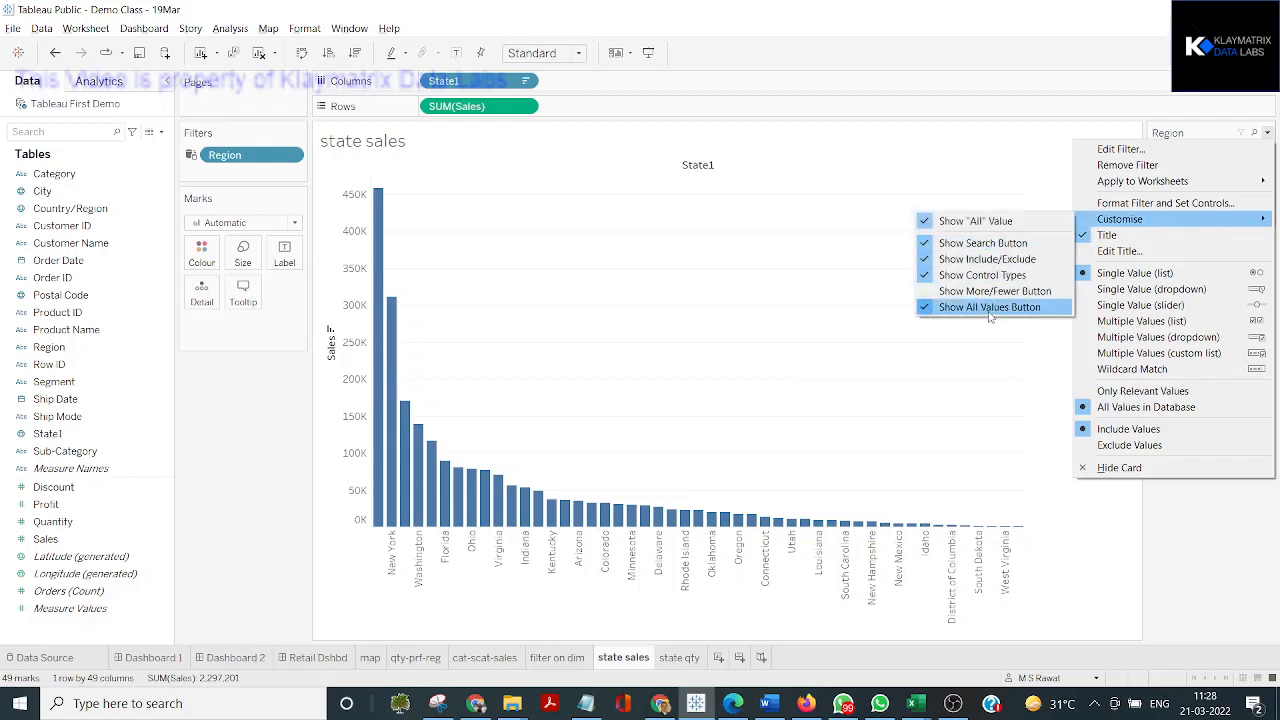
pyautogui.click(998, 265)
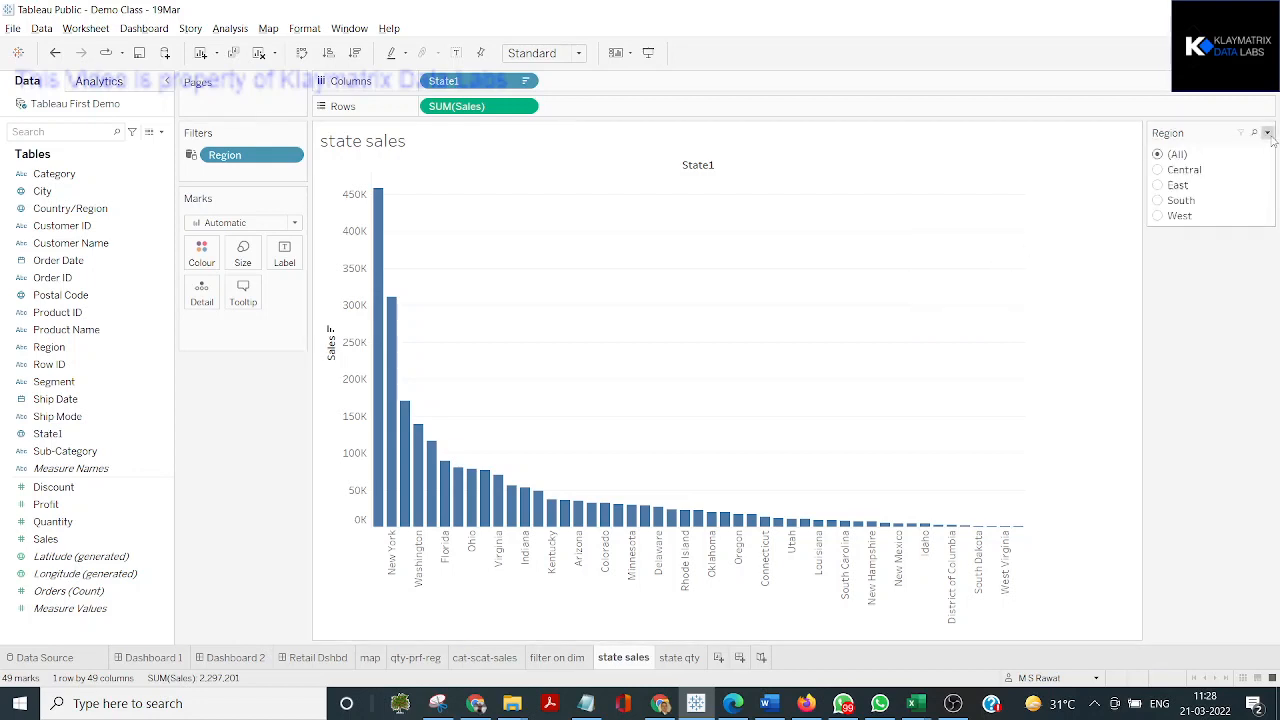
# Hide the title of the Region filter control and show it again
pyautogui.click(1267, 133)
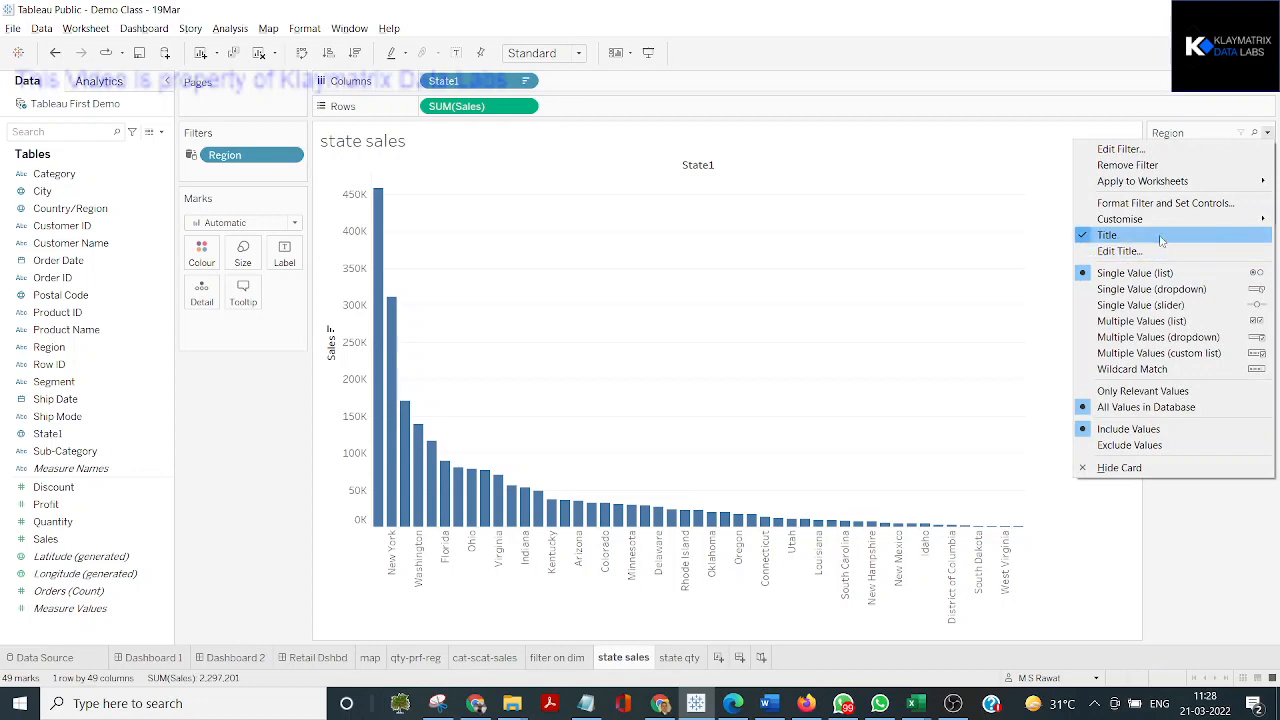
pyautogui.press('Escape')
pyautogui.press('ctrl')
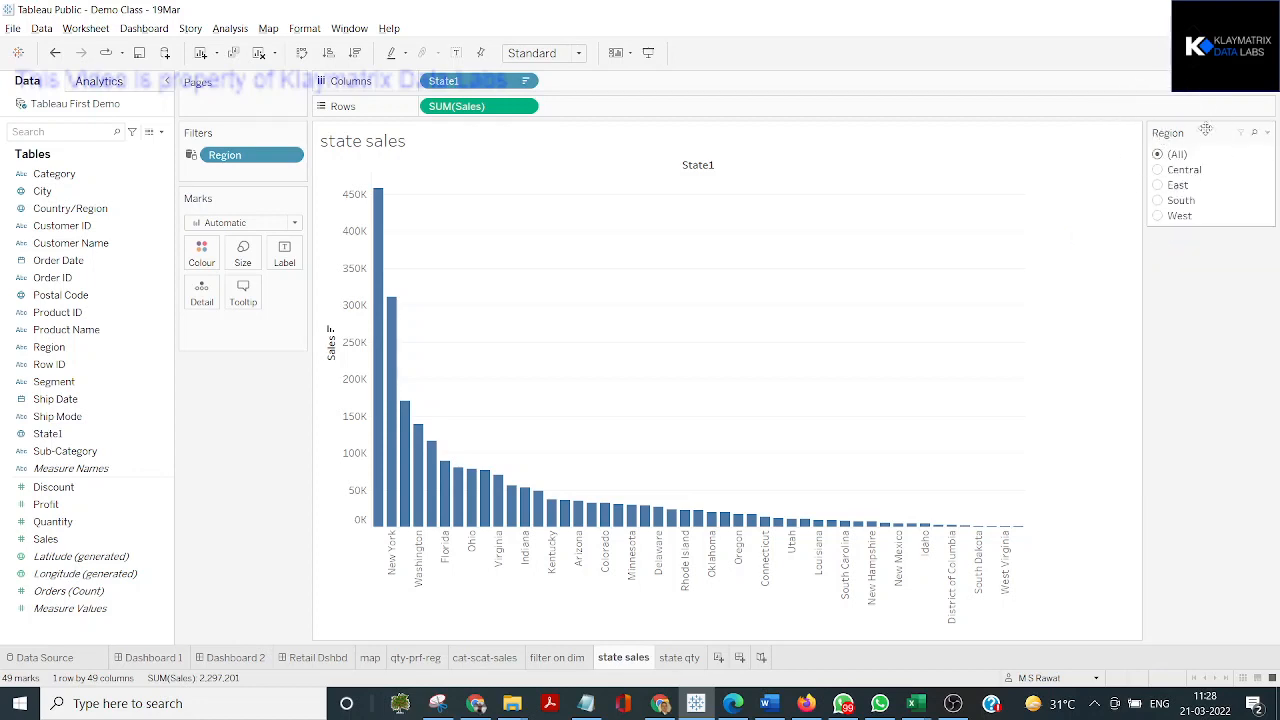
pyautogui.click(1267, 133)
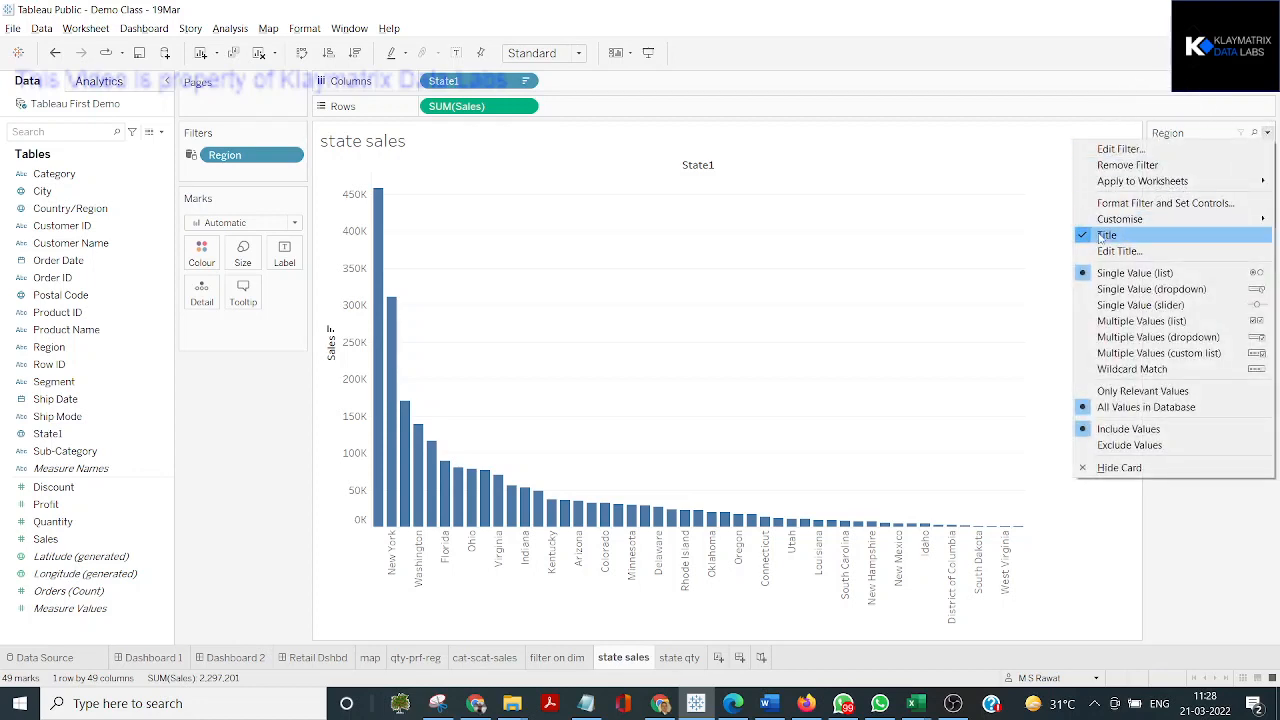
pyautogui.click(1088, 236)
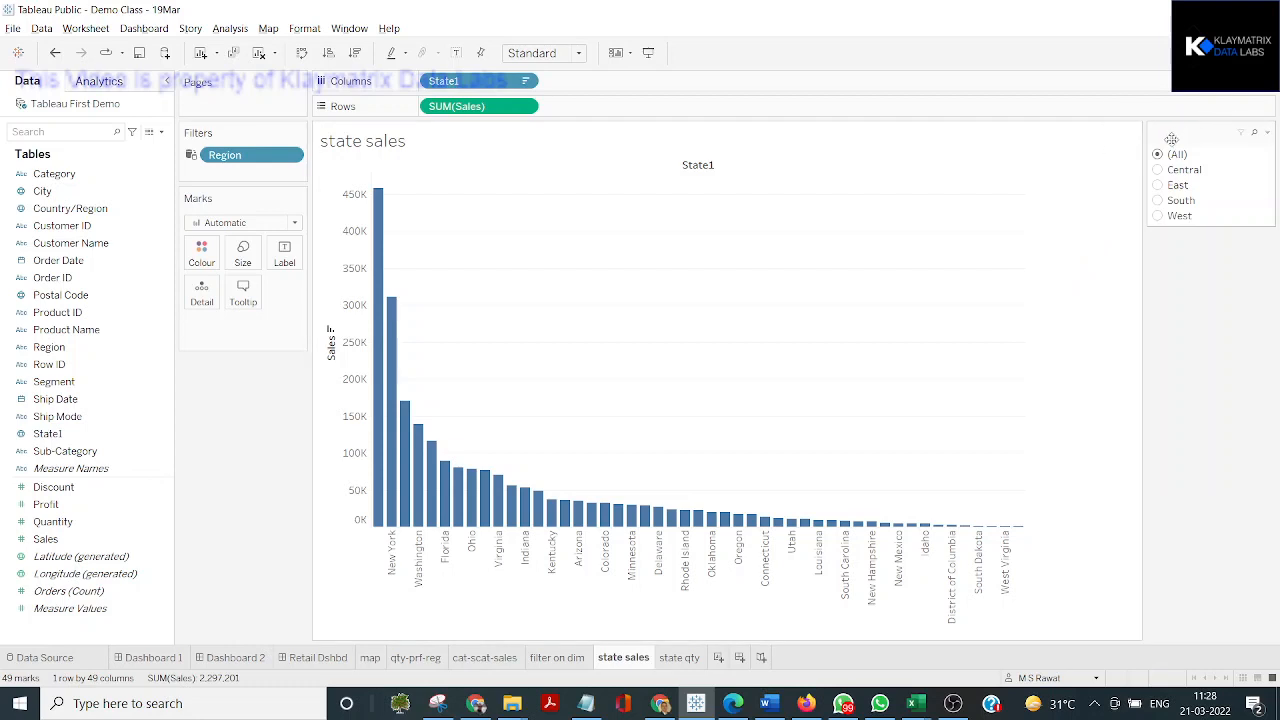
pyautogui.click(1267, 133)
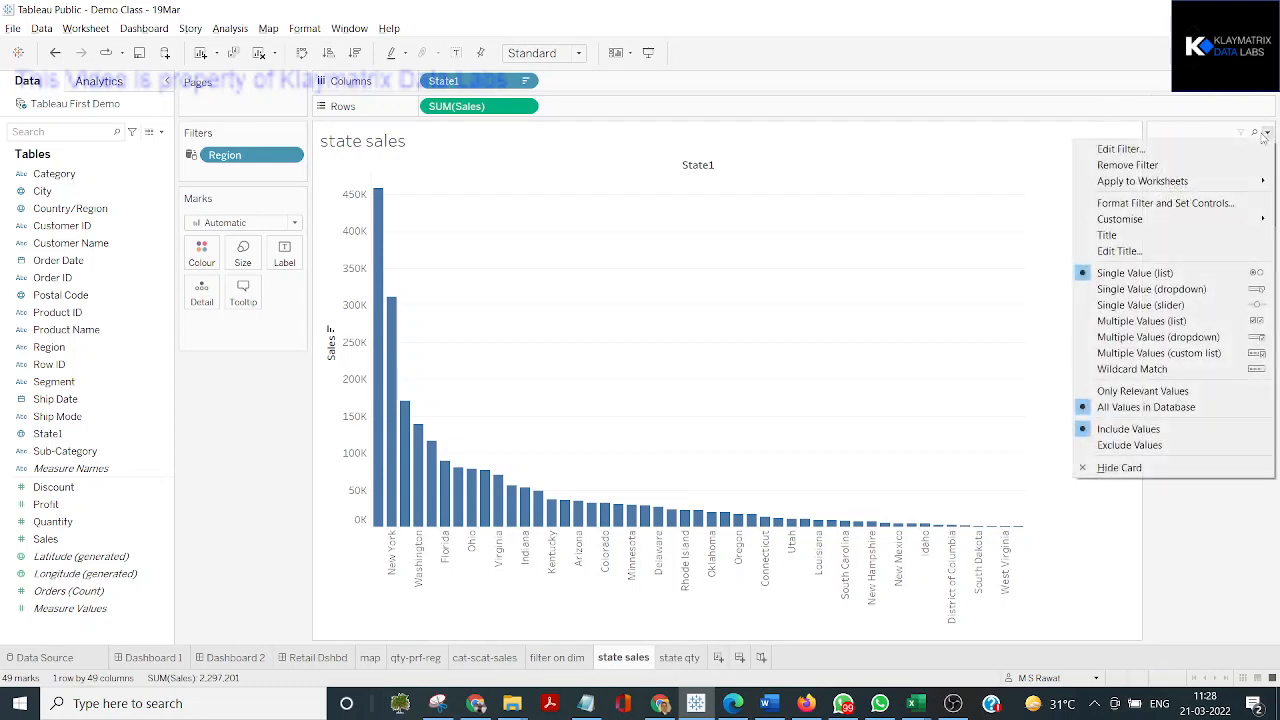
pyautogui.click(1120, 237)
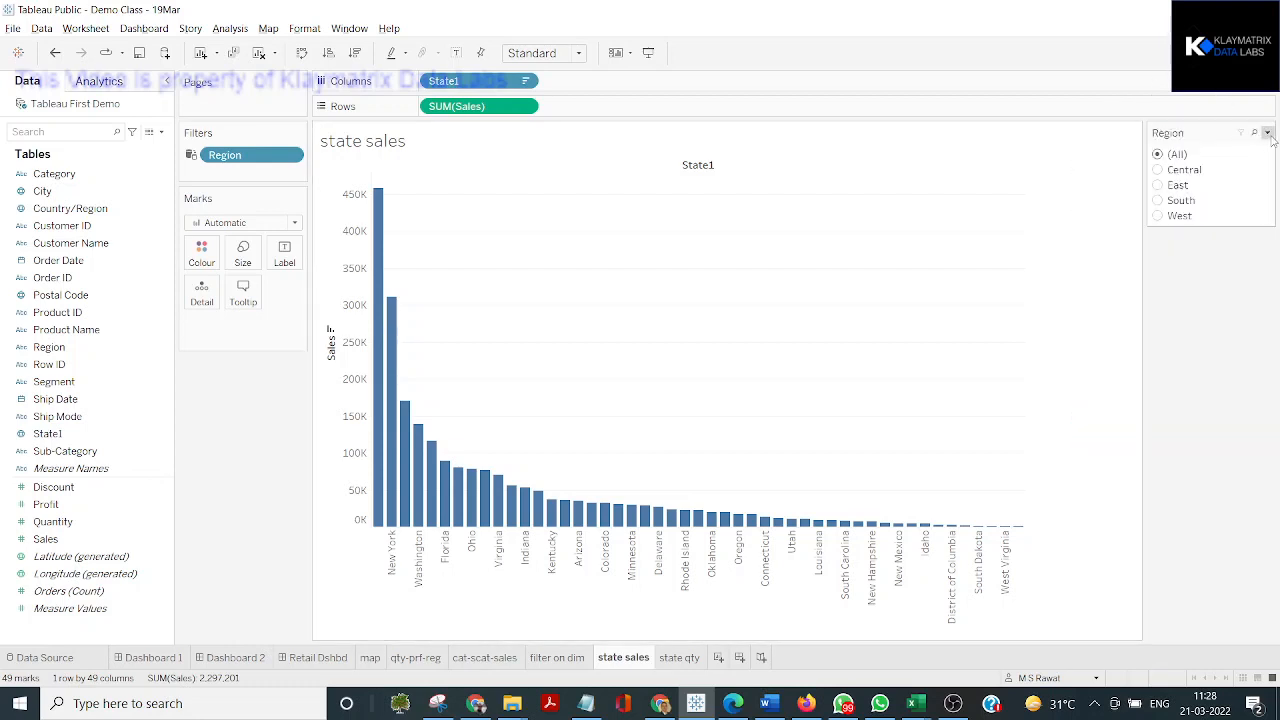
# Change the Region filter control's title to "Region filter" and try its Only Relevant Values option
pyautogui.click(1267, 133)
pyautogui.click(1152, 253)
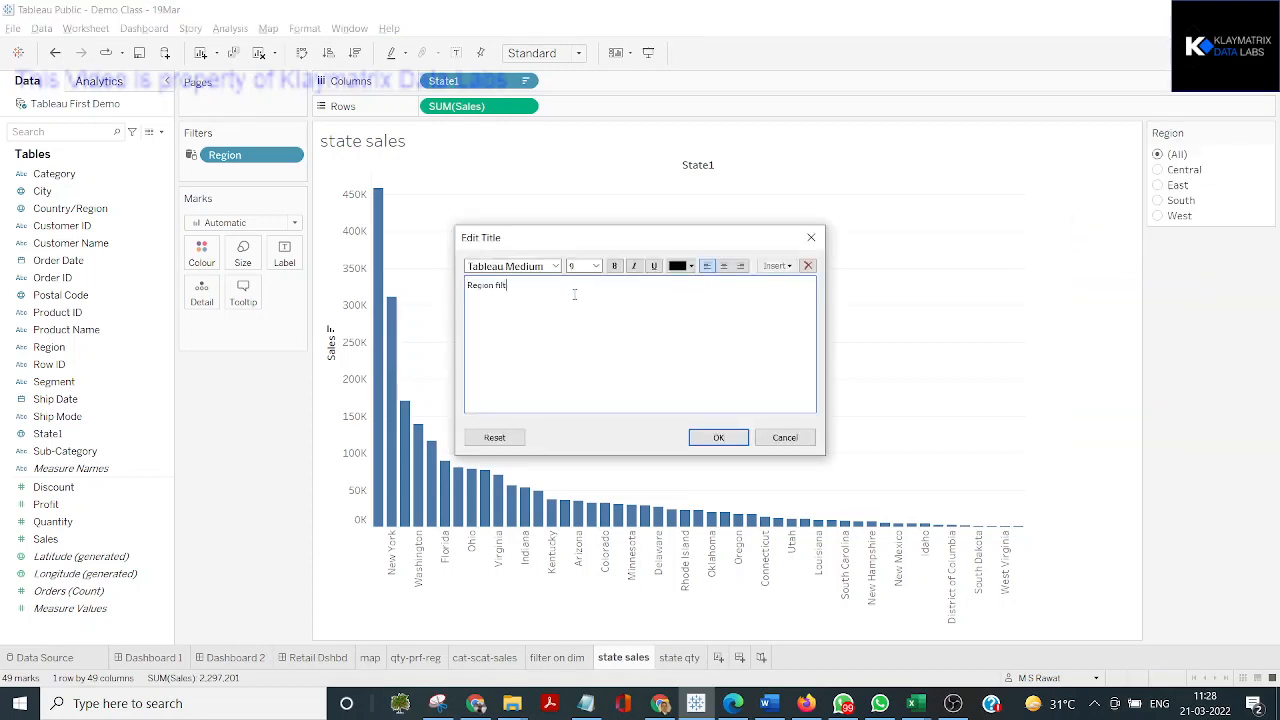
pyautogui.click(718, 437)
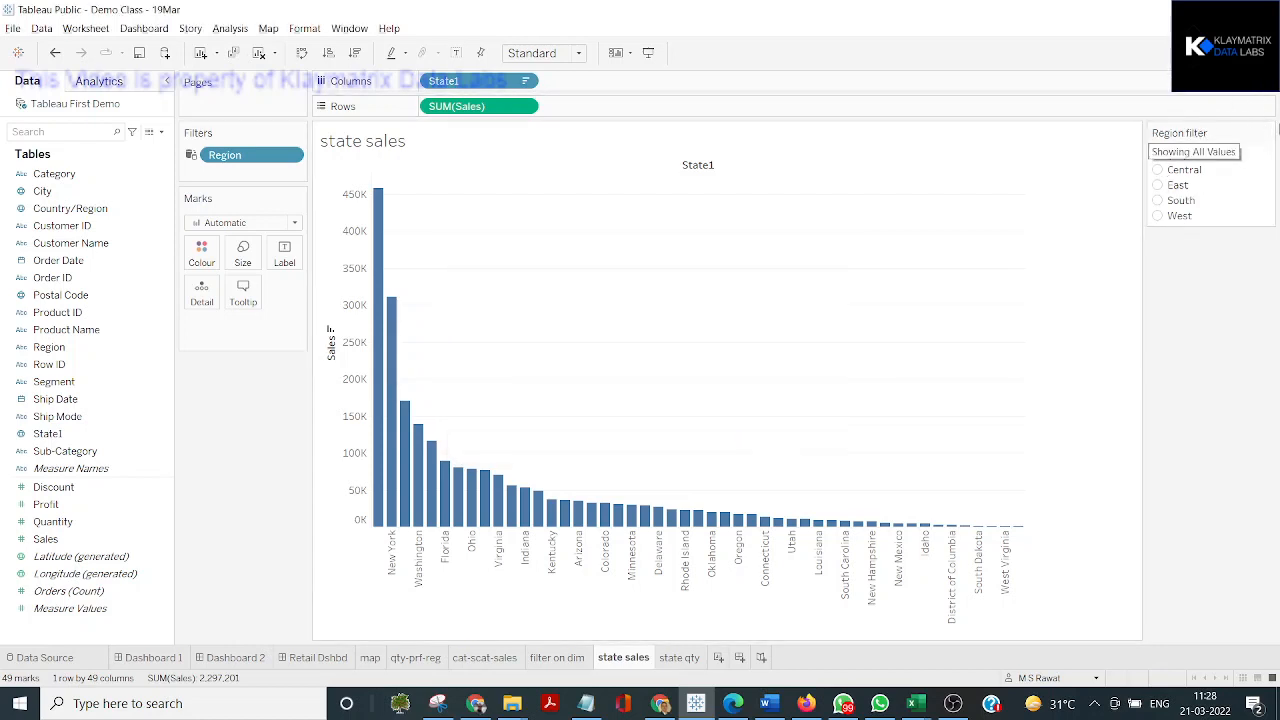
pyautogui.click(1267, 133)
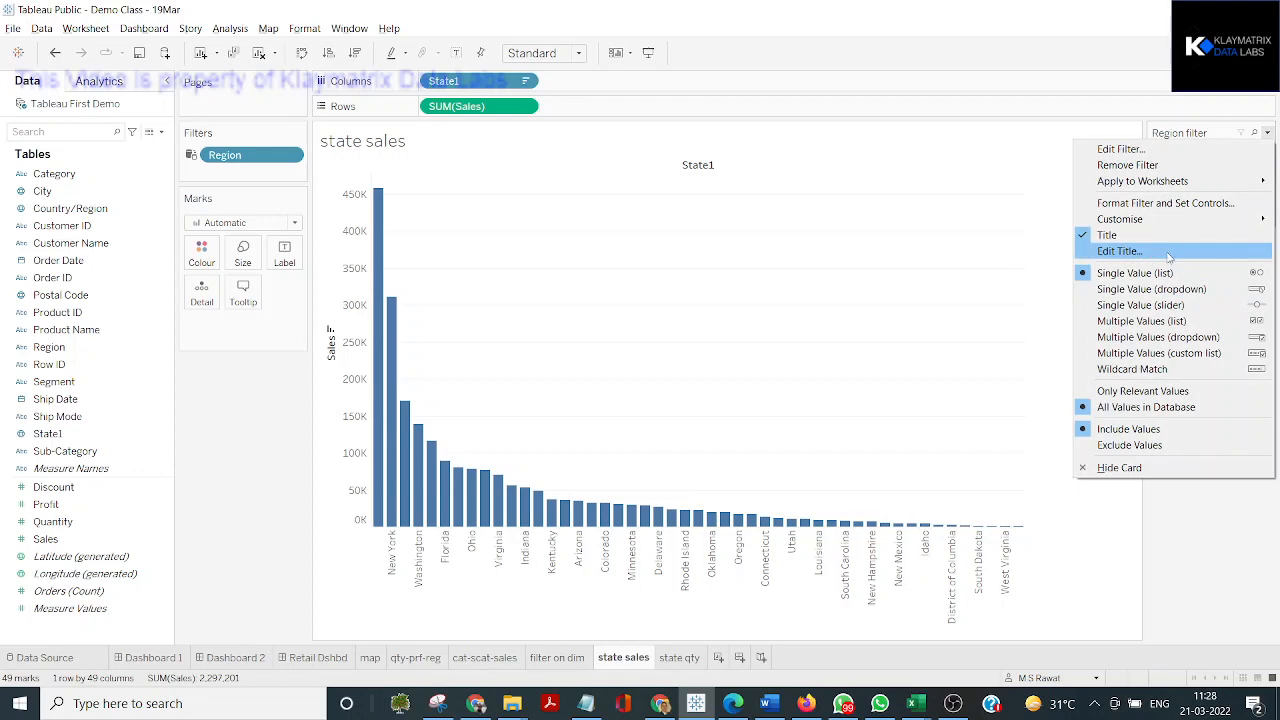
pyautogui.click(1160, 393)
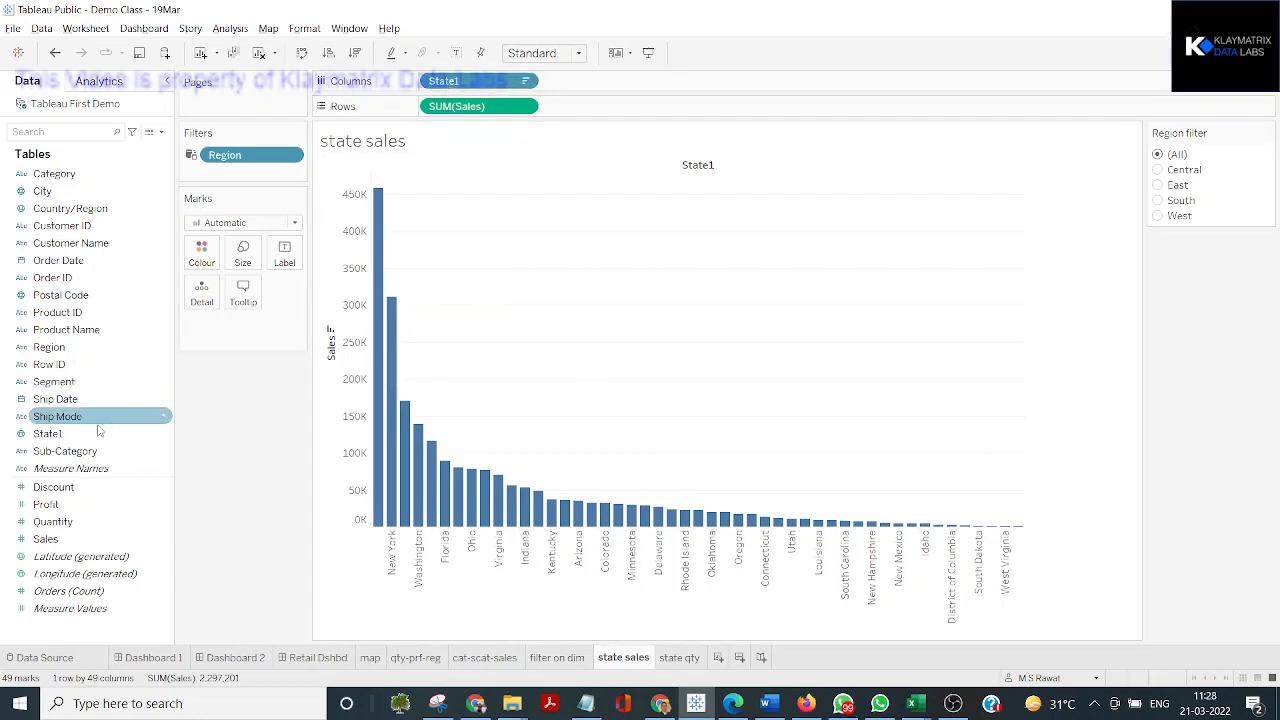
# Add a State1 filter with all states selected and show its control beneath the Region filter control
pyautogui.moveTo(75, 437); pyautogui.dragTo(221, 183)
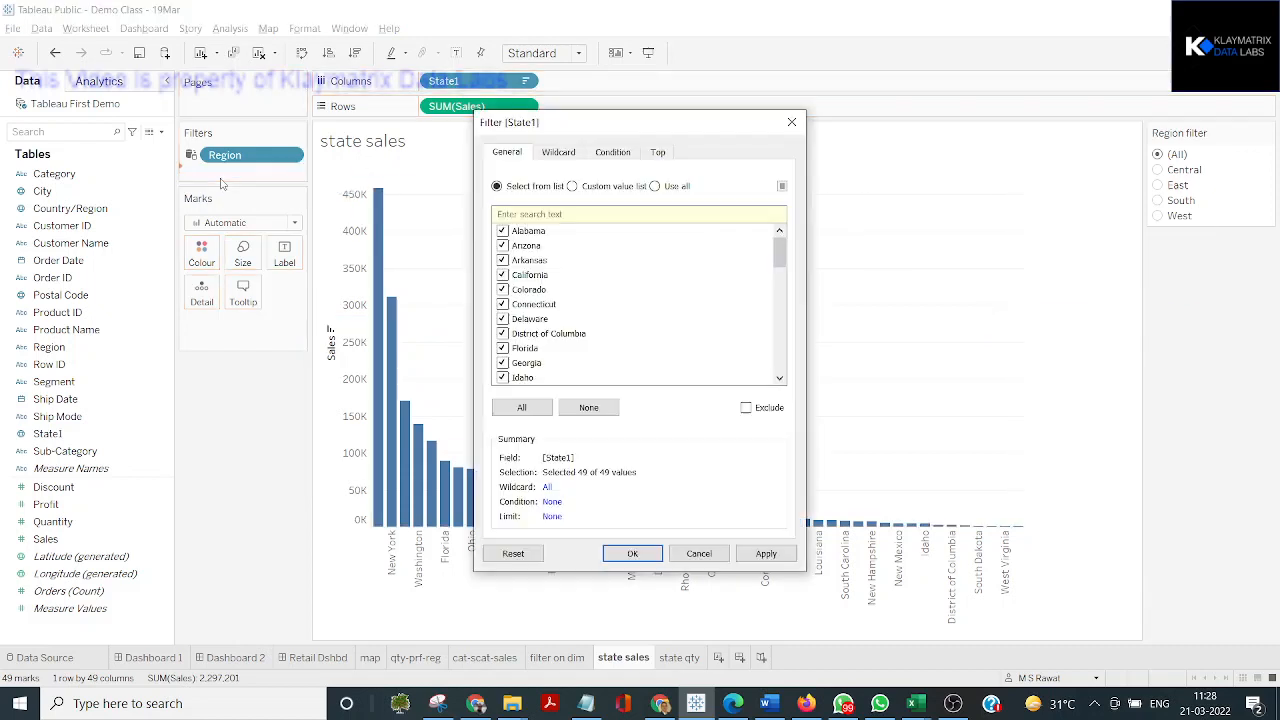
pyautogui.click(779, 556)
pyautogui.click(656, 558)
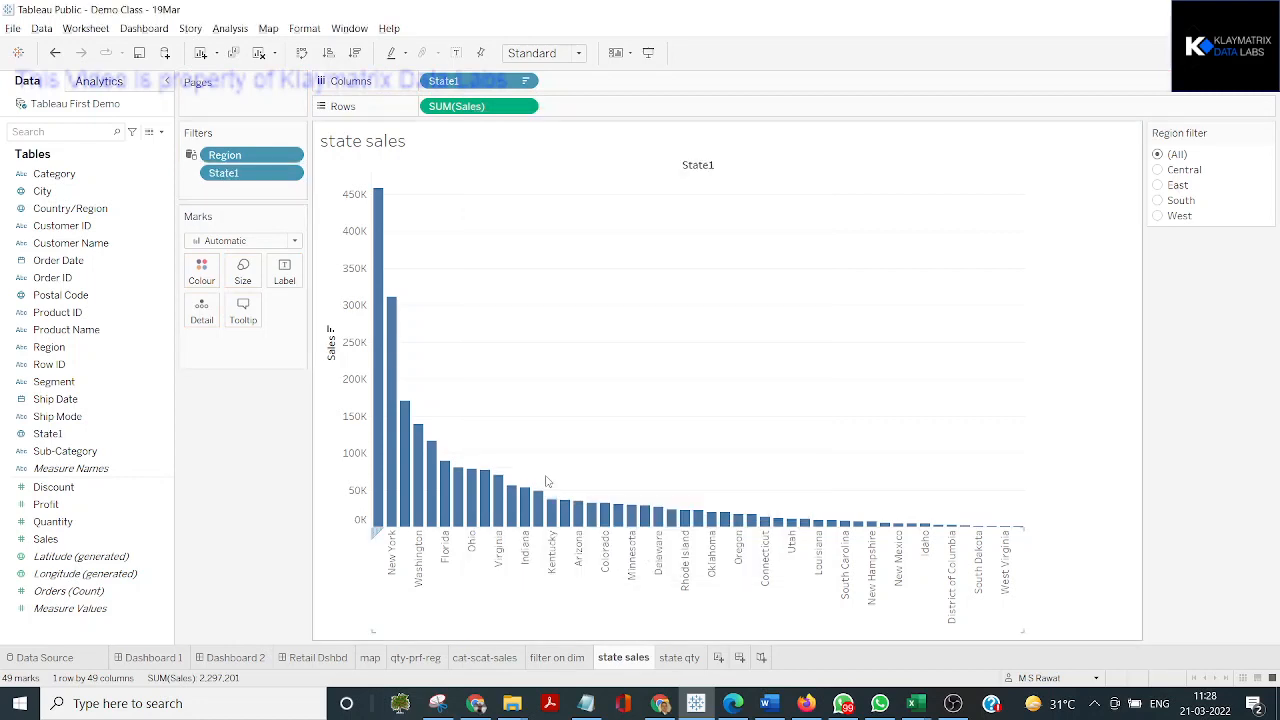
pyautogui.click(290, 174)
pyautogui.click(282, 213)
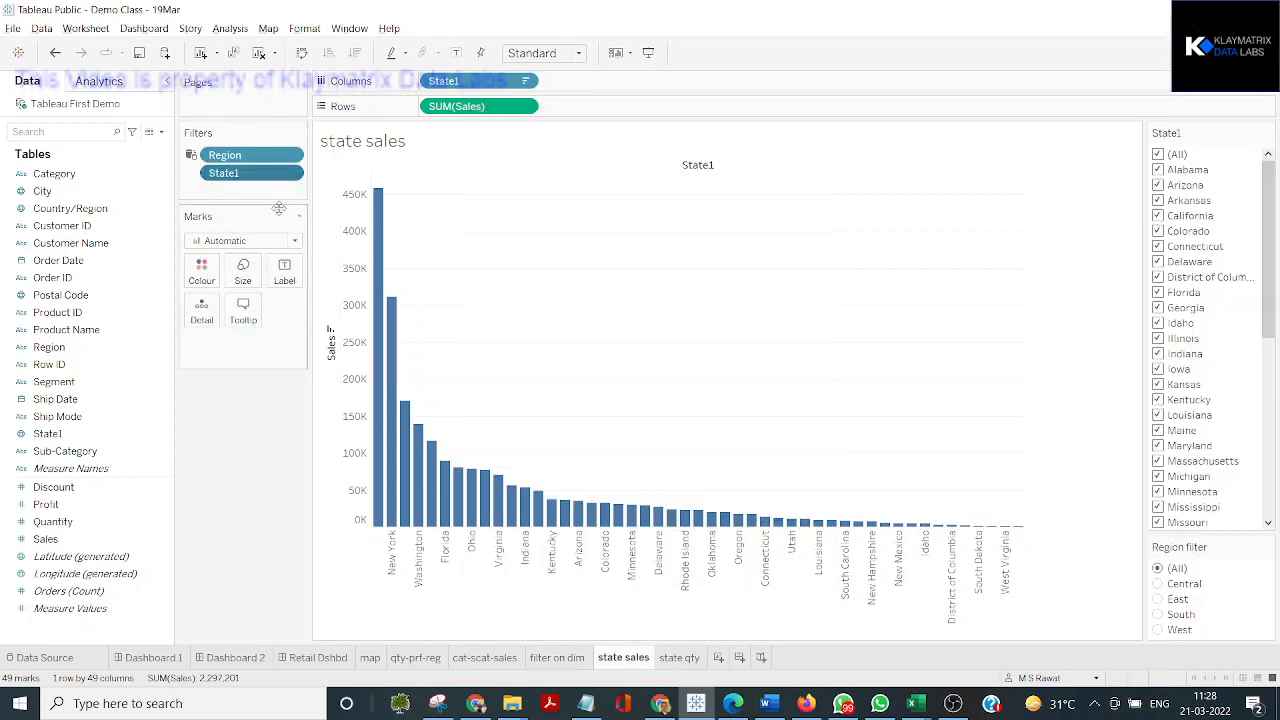
pyautogui.moveTo(1230, 532); pyautogui.dragTo(1208, 127)
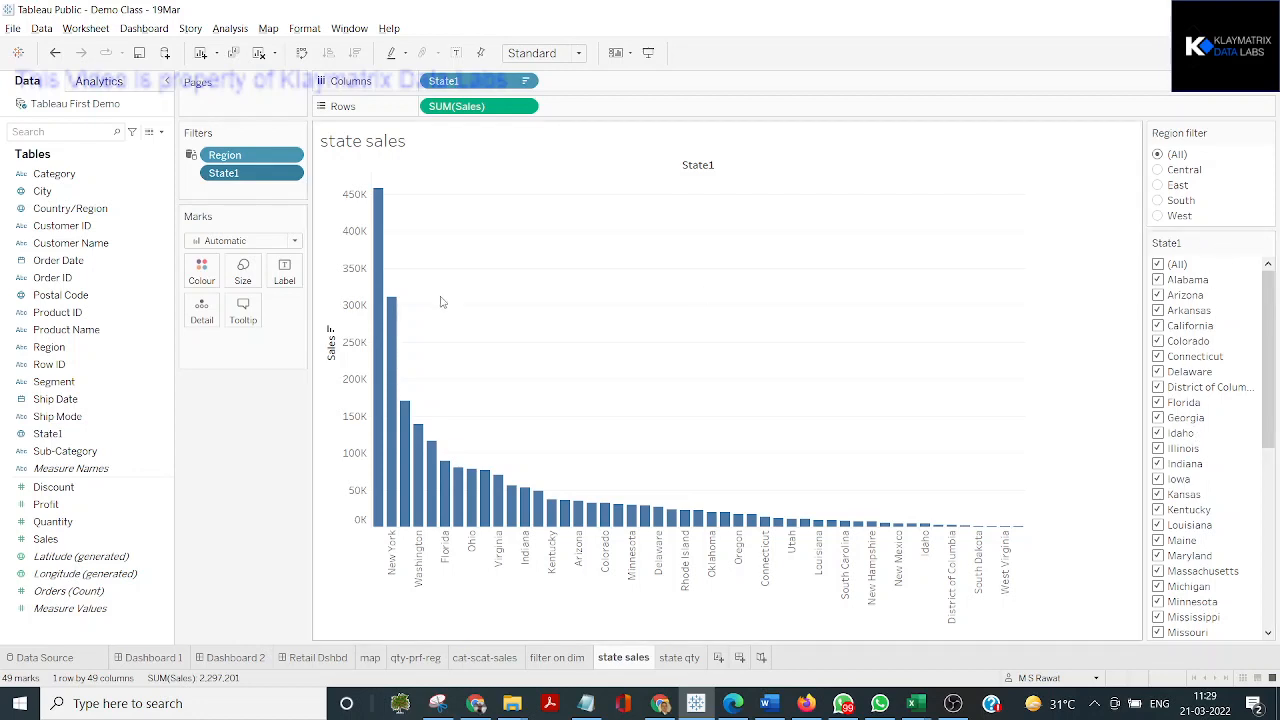
# Replace State1 with City on the chart's columns and sort the cities by Sales in descending order
pyautogui.click(457, 81)
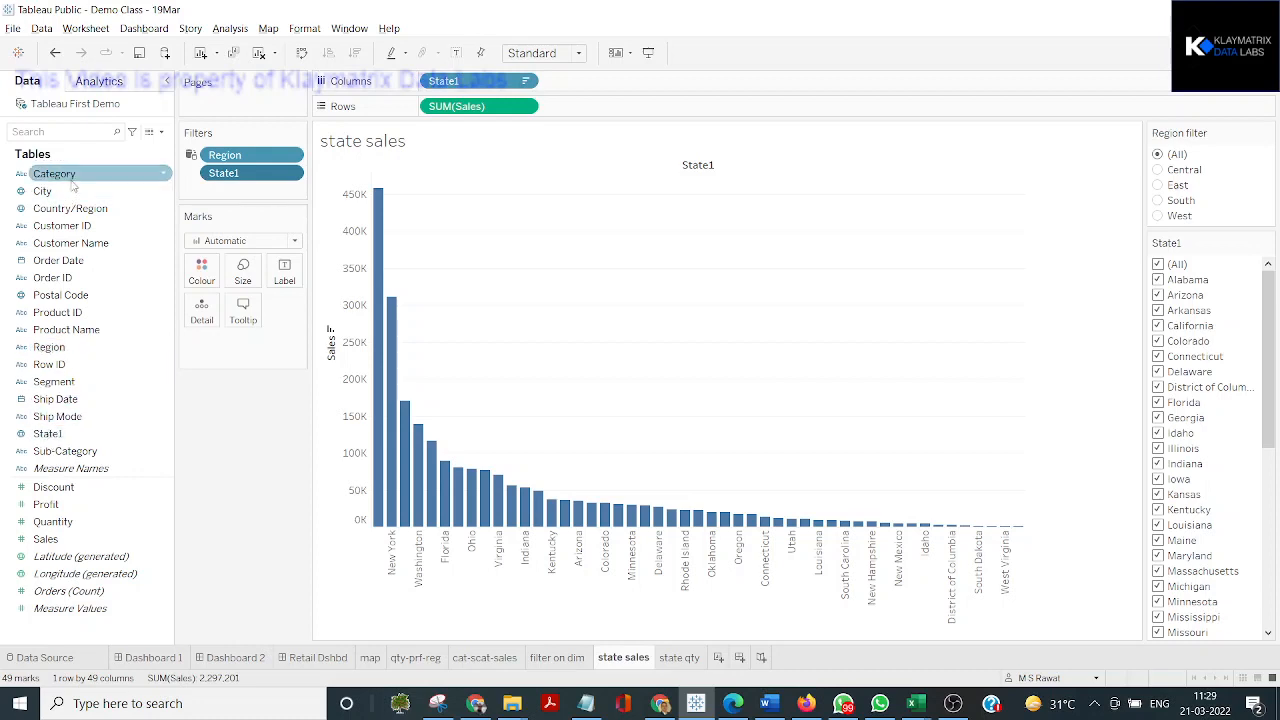
pyautogui.moveTo(42, 191); pyautogui.dragTo(452, 82)
pyautogui.moveTo(567, 81); pyautogui.dragTo(40, 212)
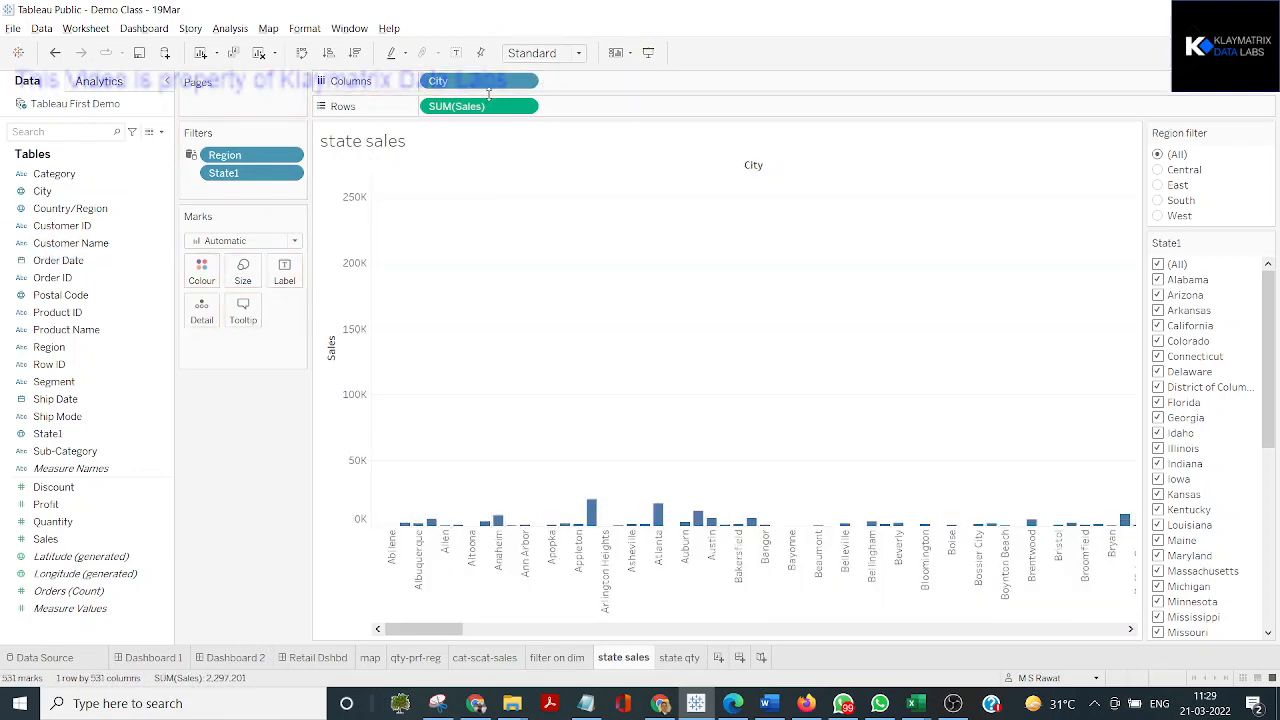
pyautogui.click(331, 330)
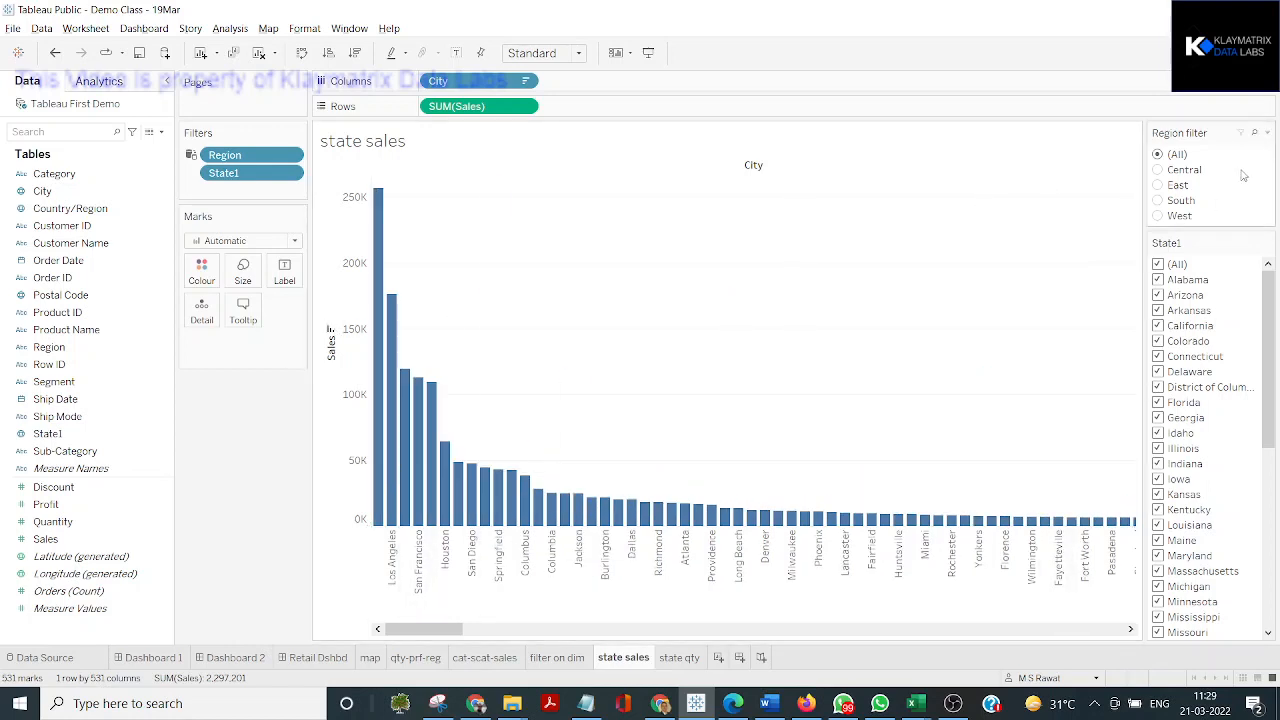
# Filter the city sales chart to the Central region and switch the filter to East
pyautogui.click(1159, 171)
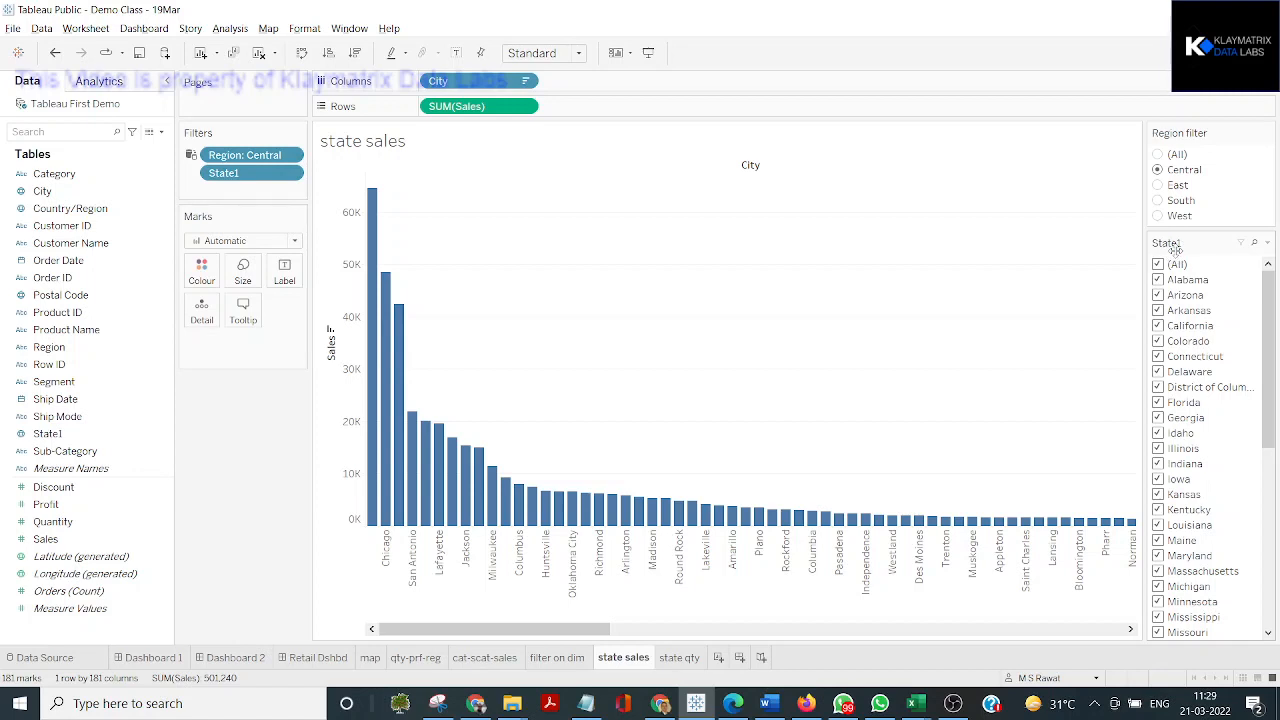
pyautogui.click(1158, 186)
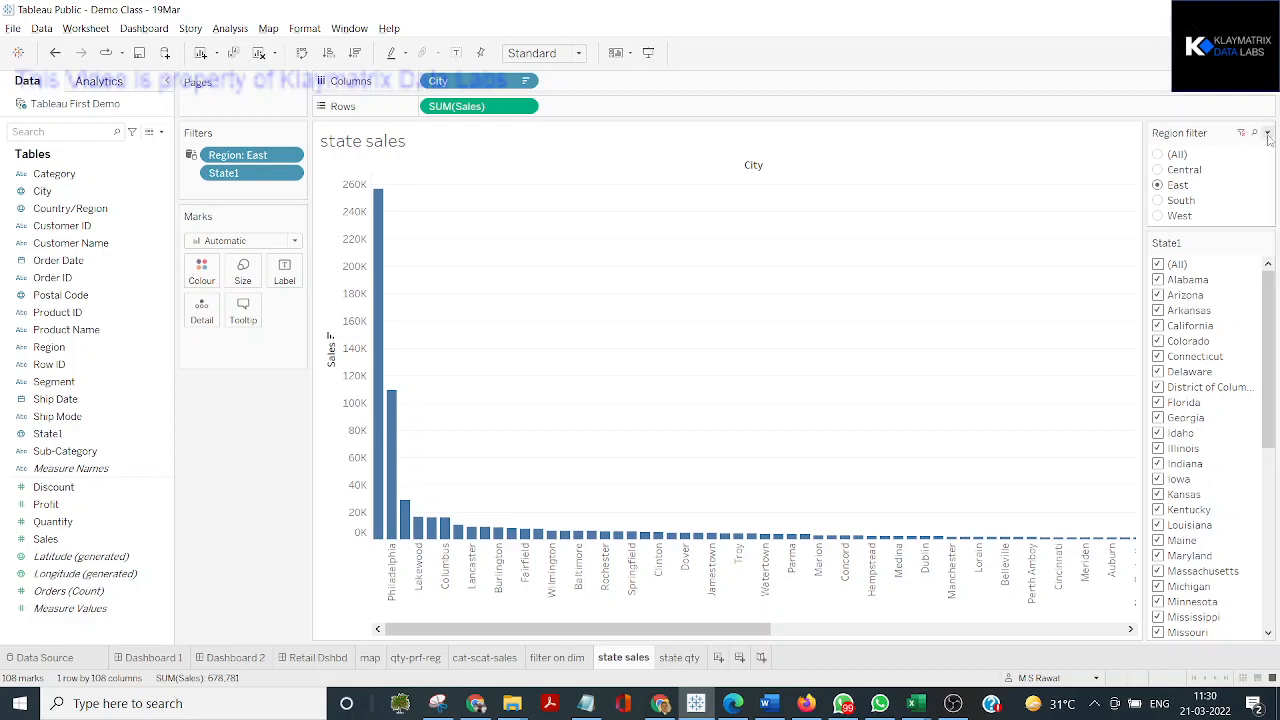
# Set the Region filter control to Only Relevant Values and the State1 filter control to All Values in Database
pyautogui.click(1267, 133)
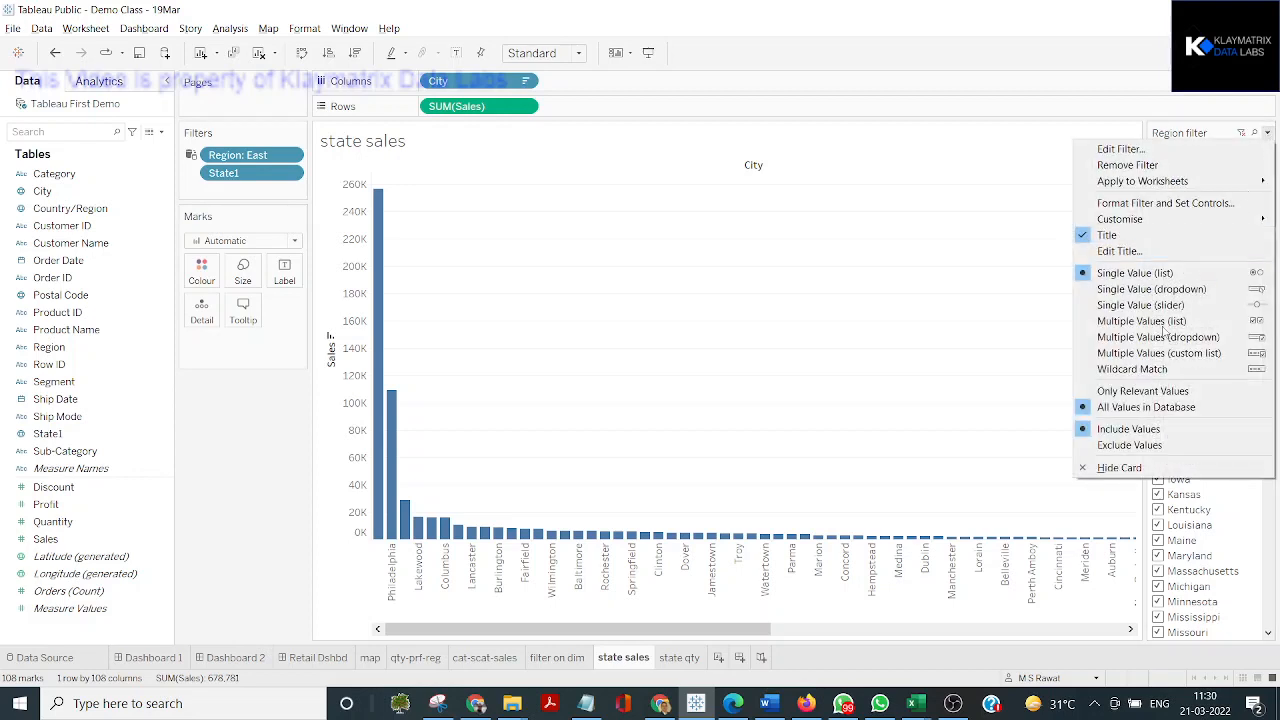
pyautogui.click(1136, 391)
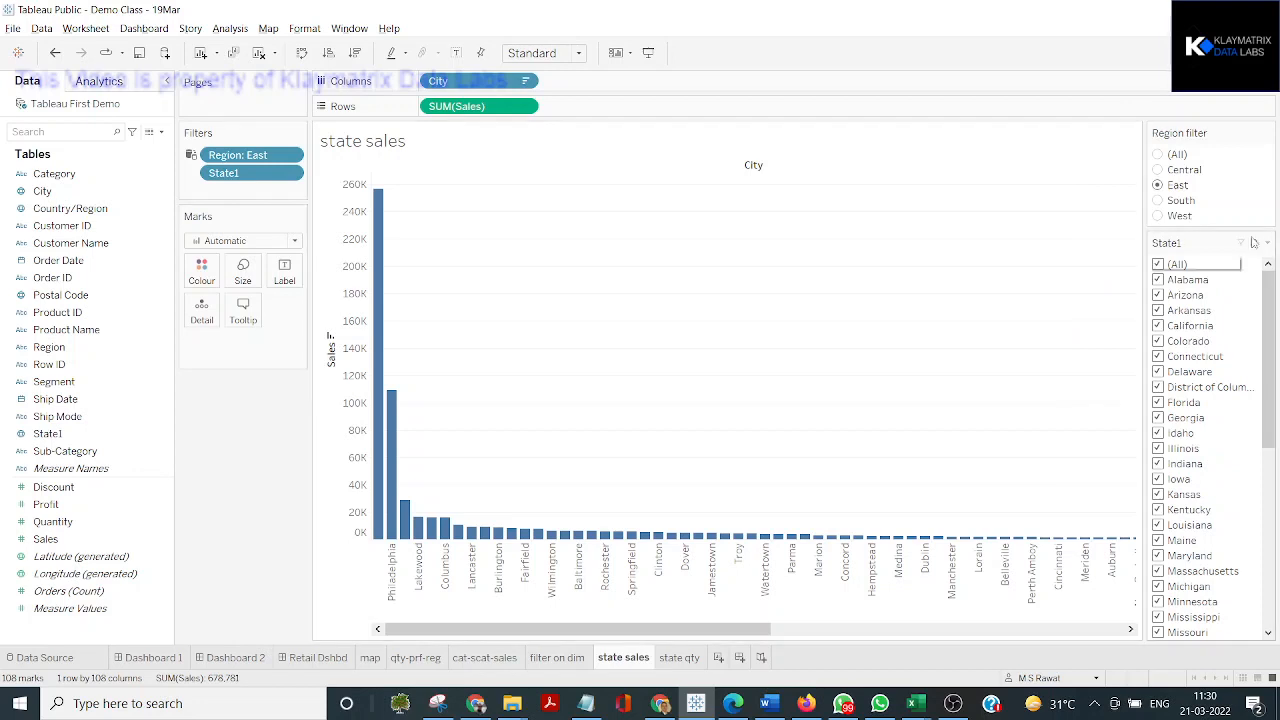
pyautogui.click(1267, 243)
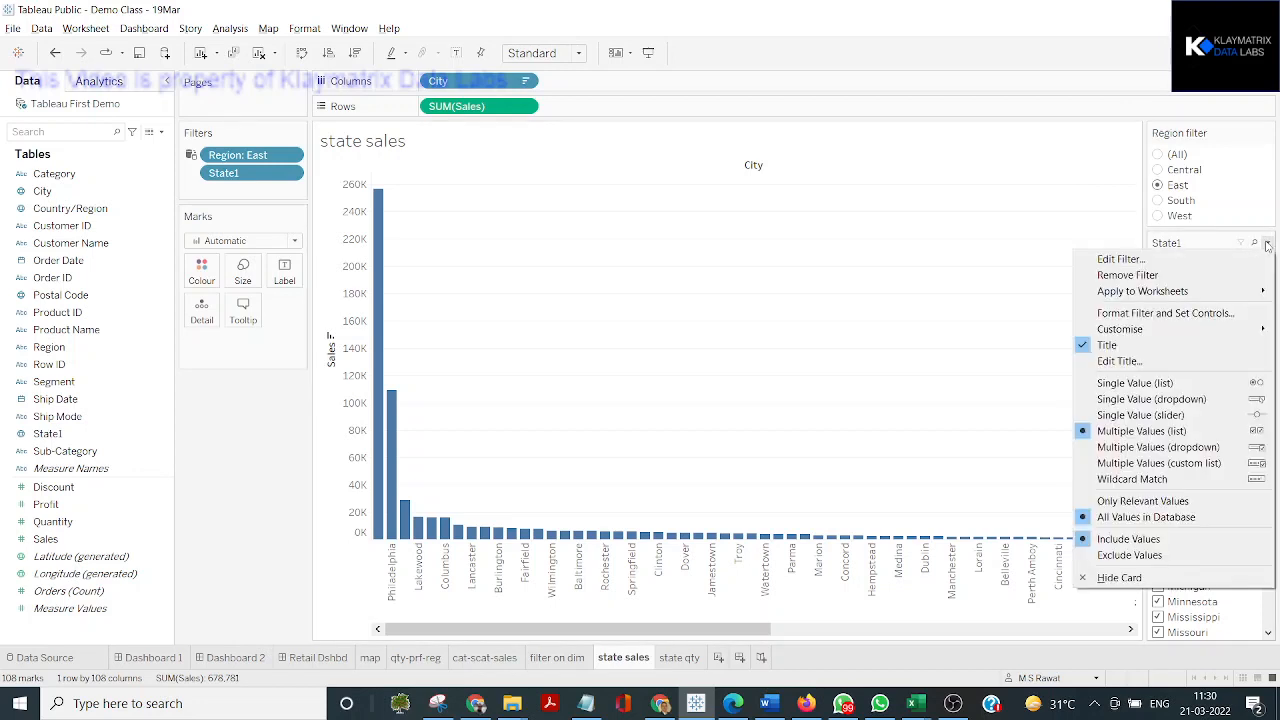
pyautogui.click(1141, 517)
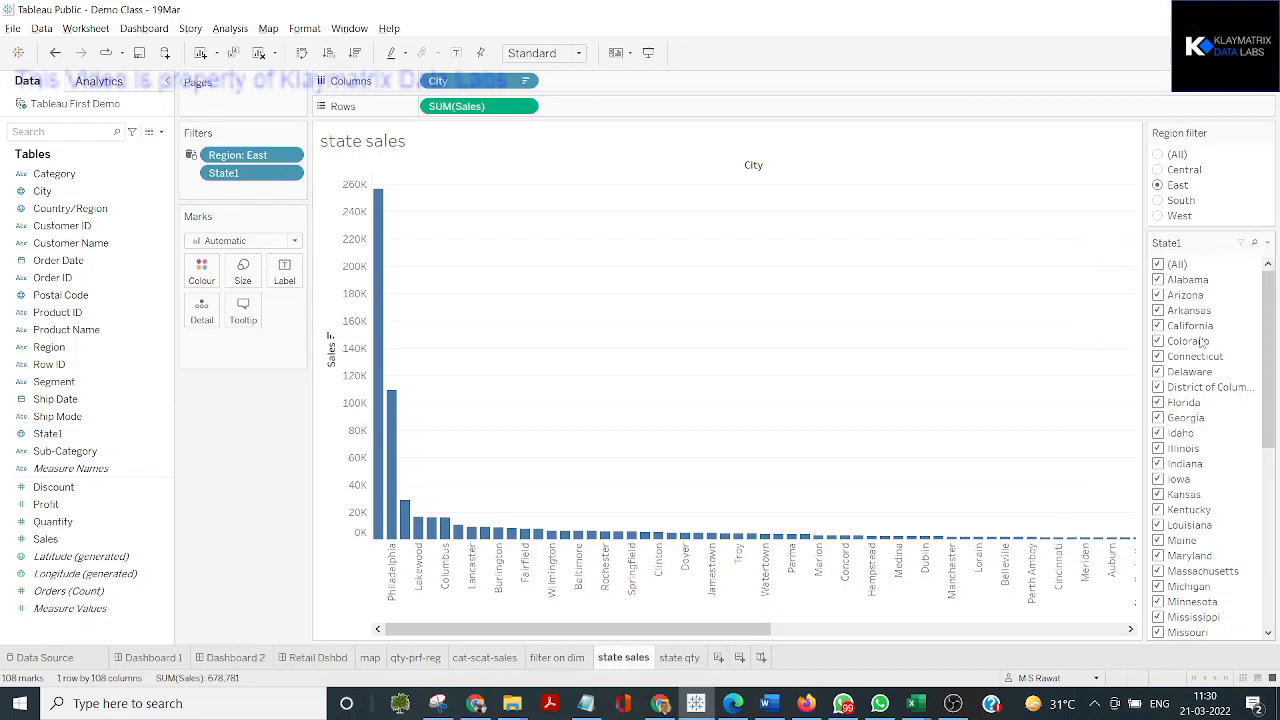
# Set the State1 filter control to Only Relevant Values and switch the Region filter to South, finishing on Central
pyautogui.click(1267, 243)
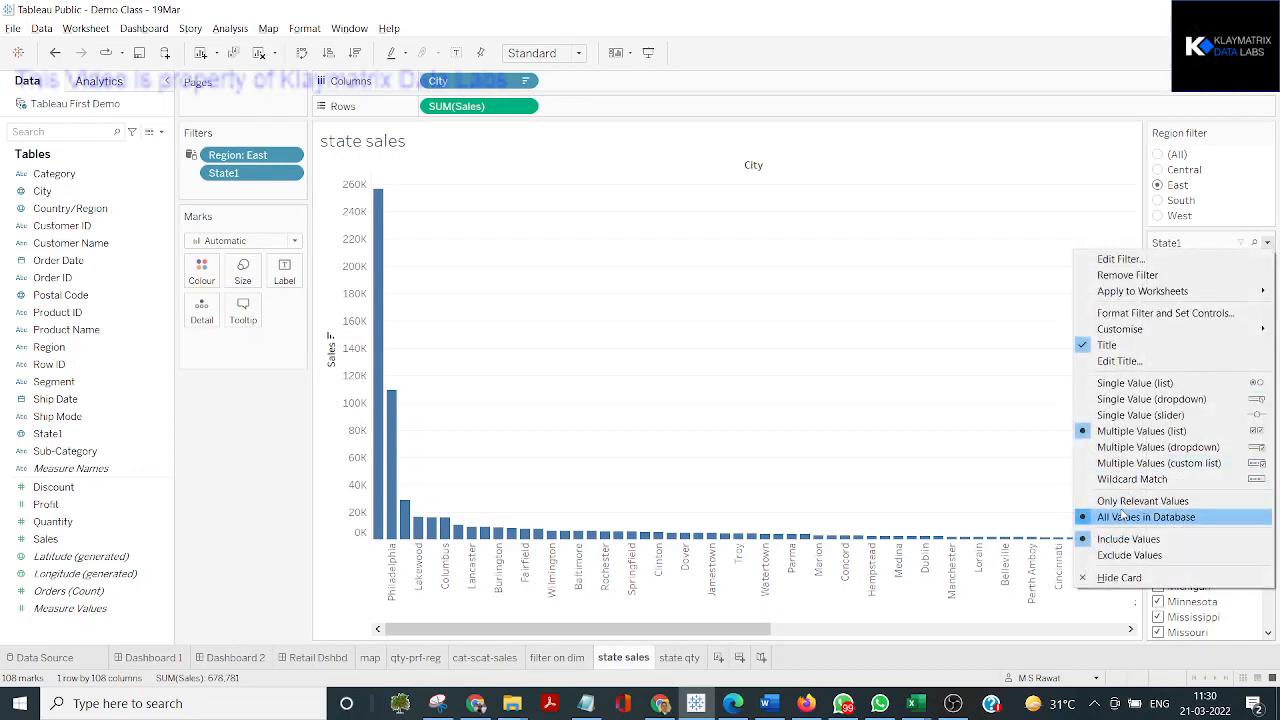
pyautogui.click(1121, 503)
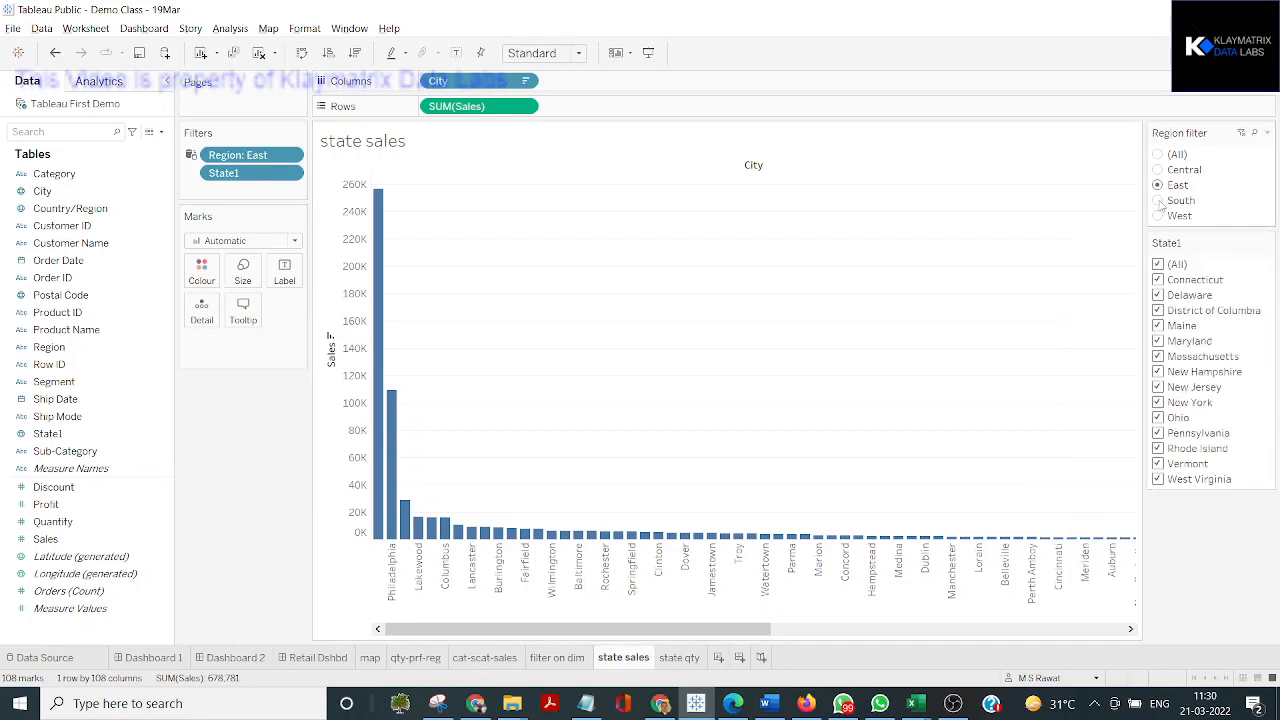
pyautogui.click(1158, 201)
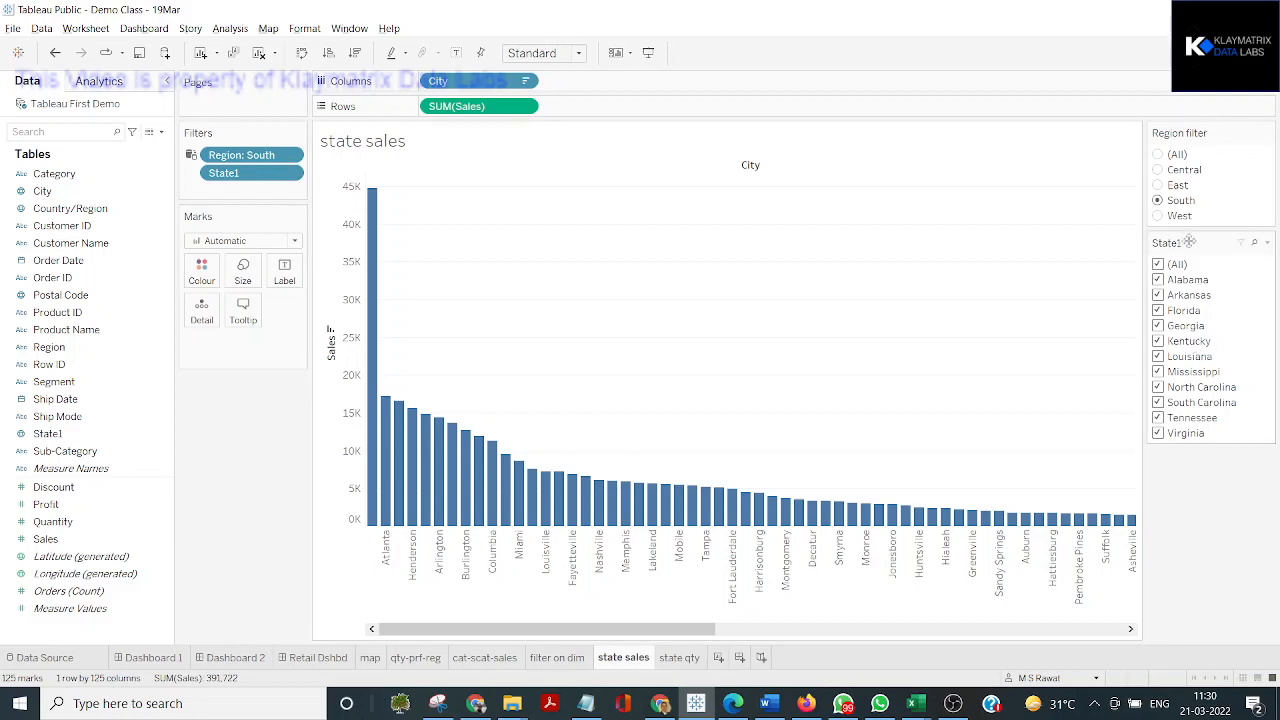
pyautogui.click(1159, 171)
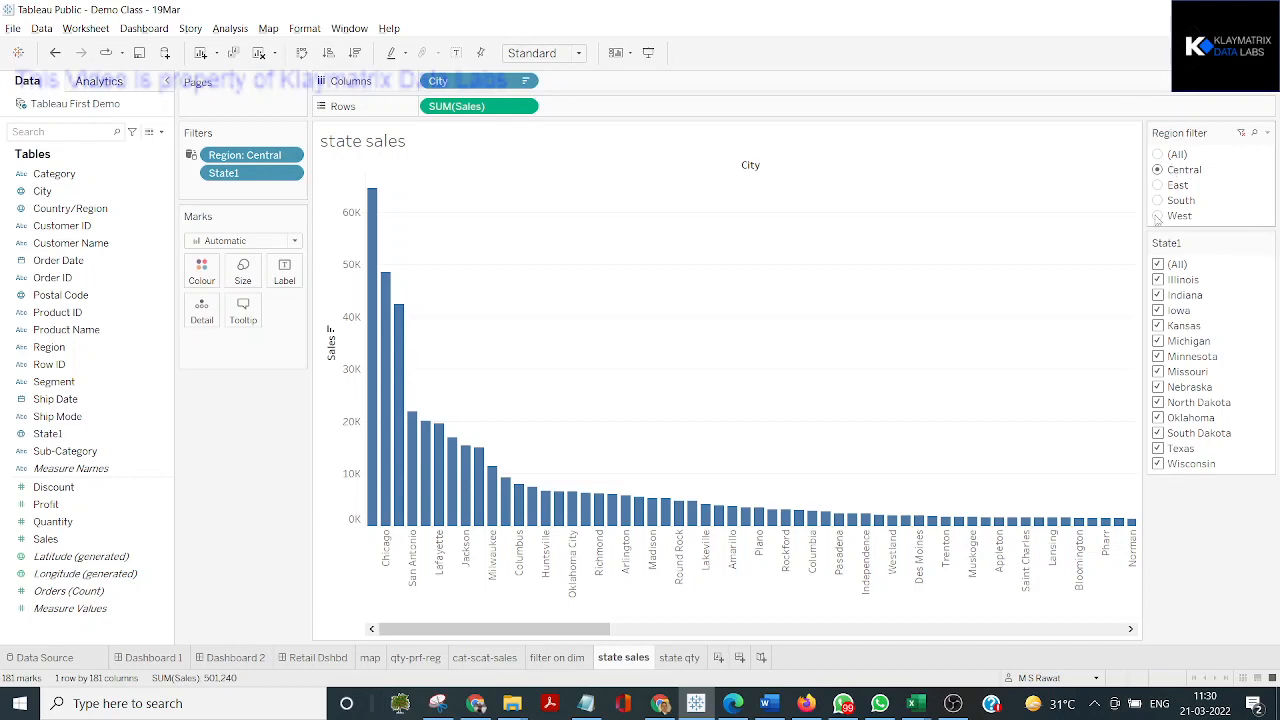
# Change the State1 filter control to a single-value list and filter the chart by Indiana, Michigan and finally Texas
pyautogui.click(1266, 245)
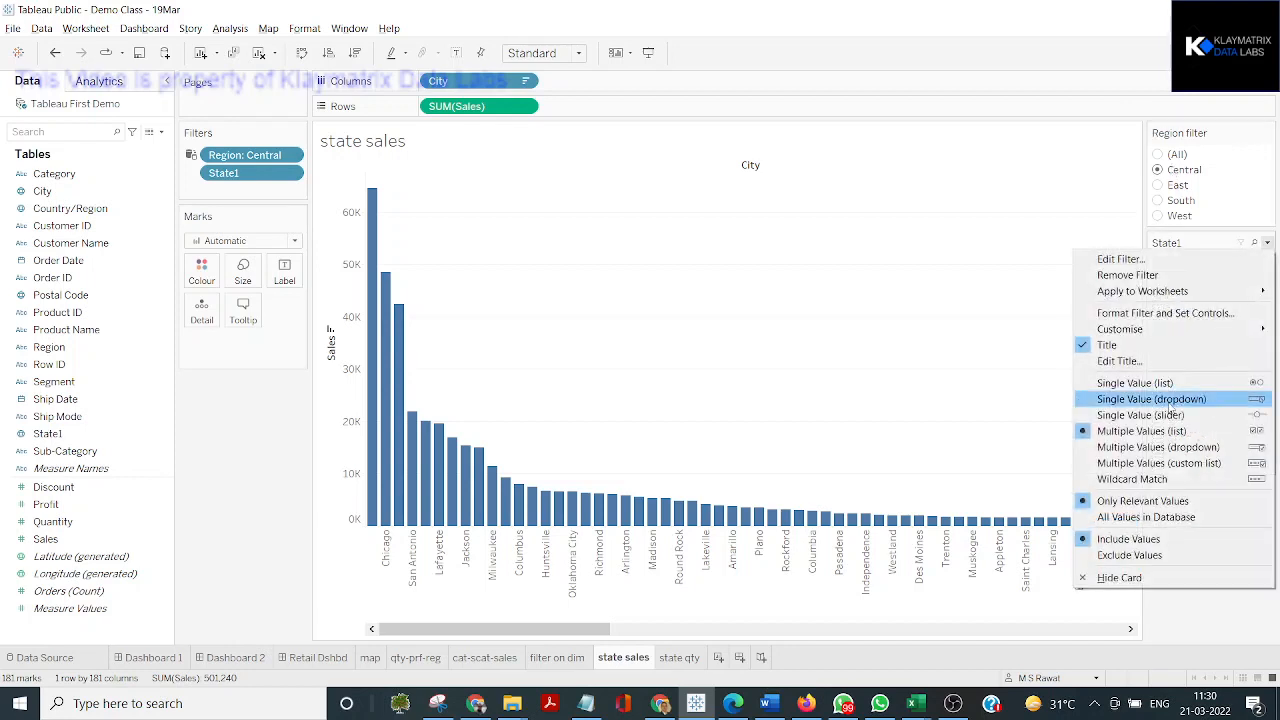
pyautogui.click(1221, 243)
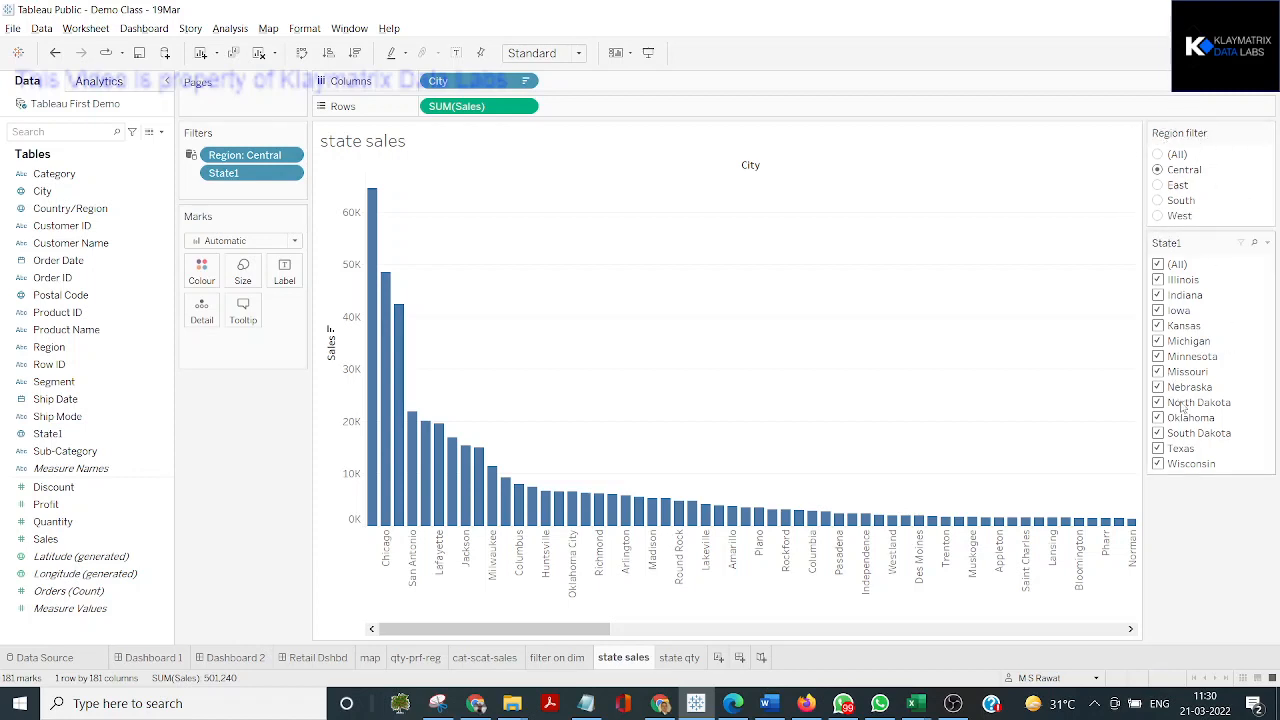
pyautogui.click(1268, 244)
pyautogui.click(1186, 386)
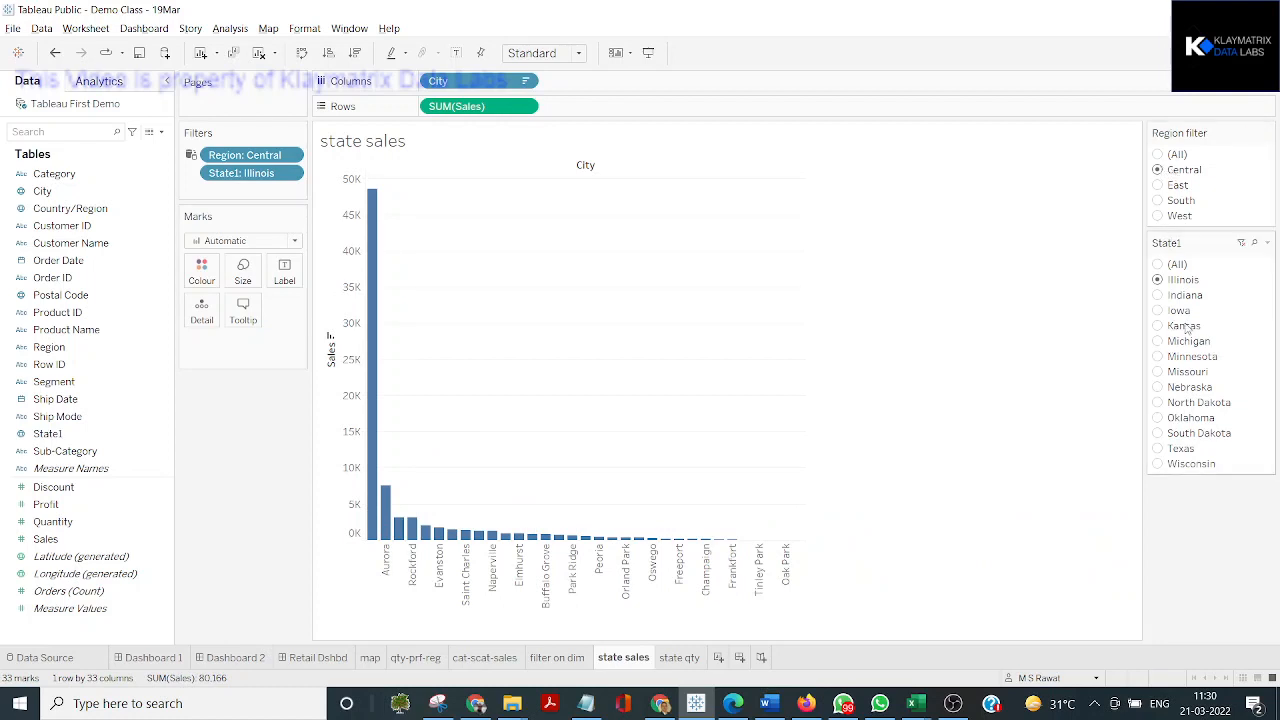
pyautogui.click(1158, 296)
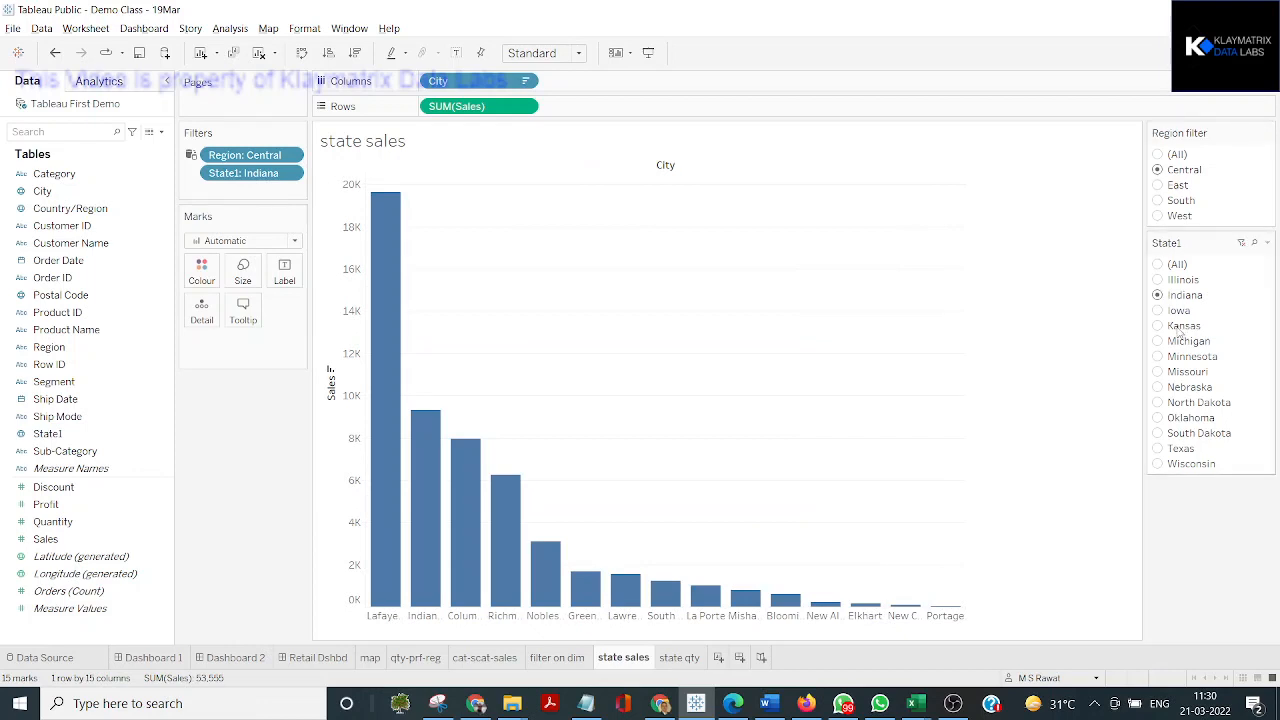
pyautogui.moveTo(465, 580)
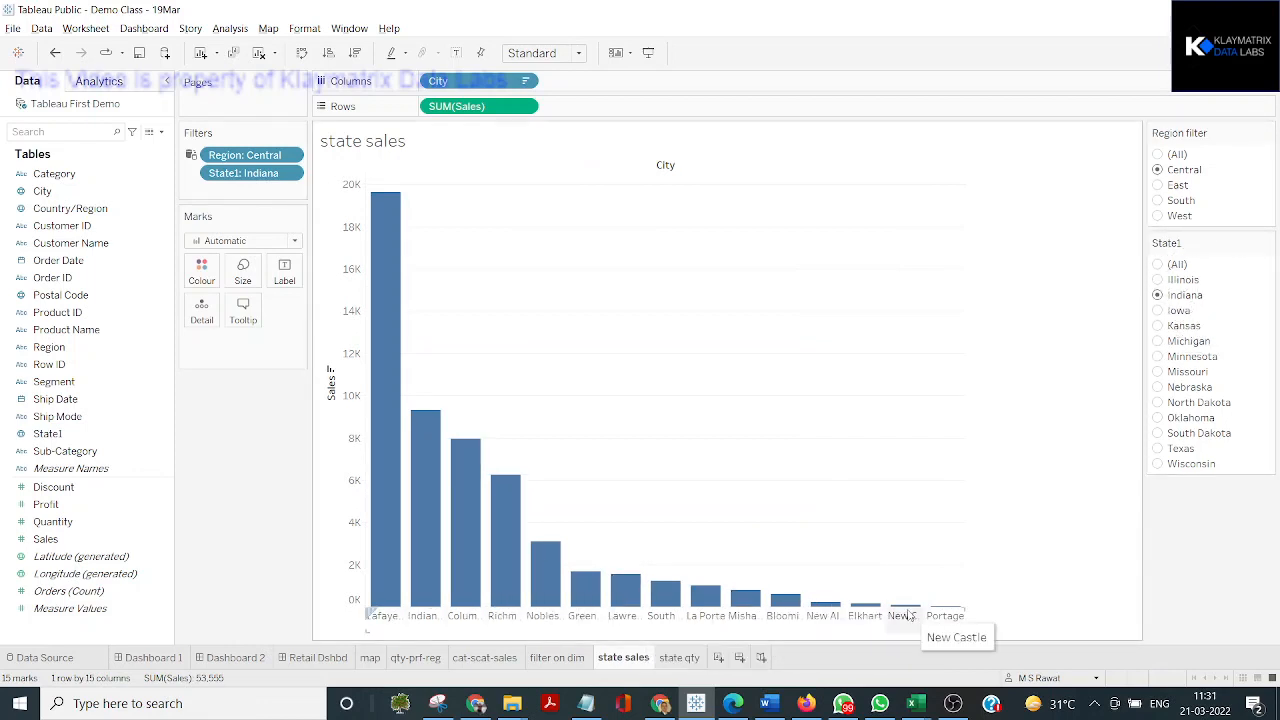
pyautogui.click(1157, 344)
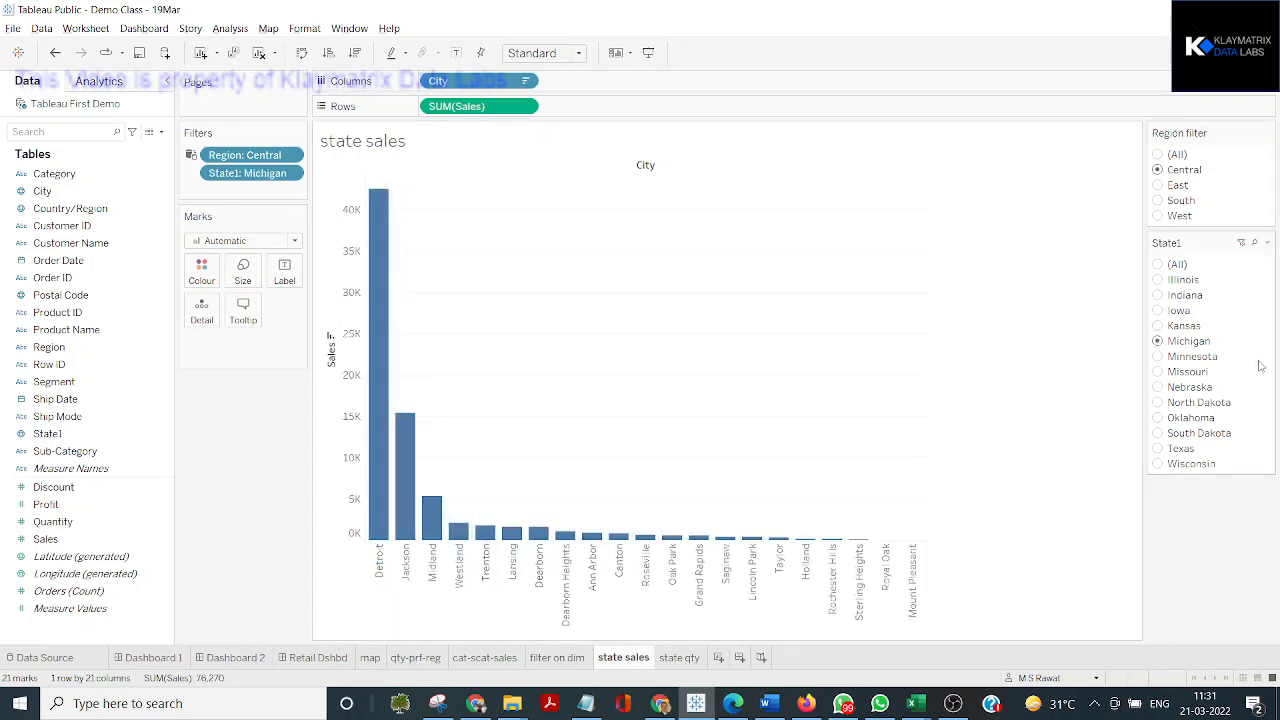
pyautogui.click(1157, 449)
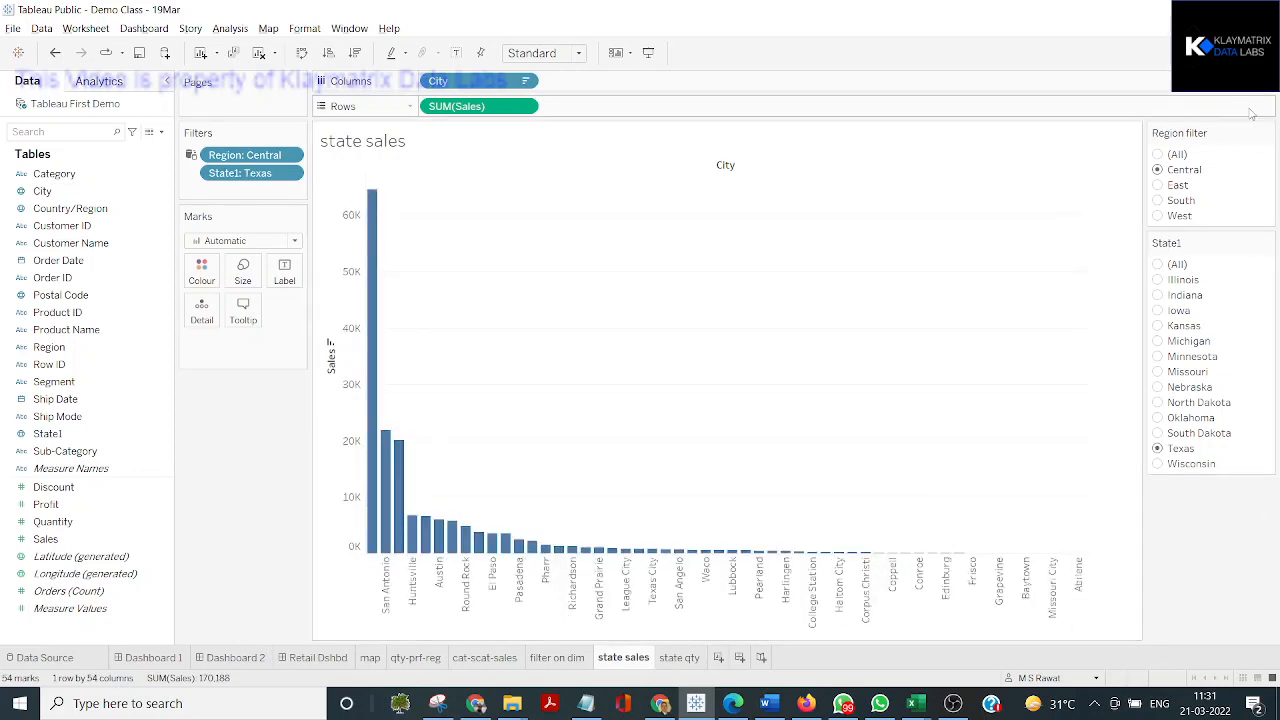
pyautogui.click(1268, 133)
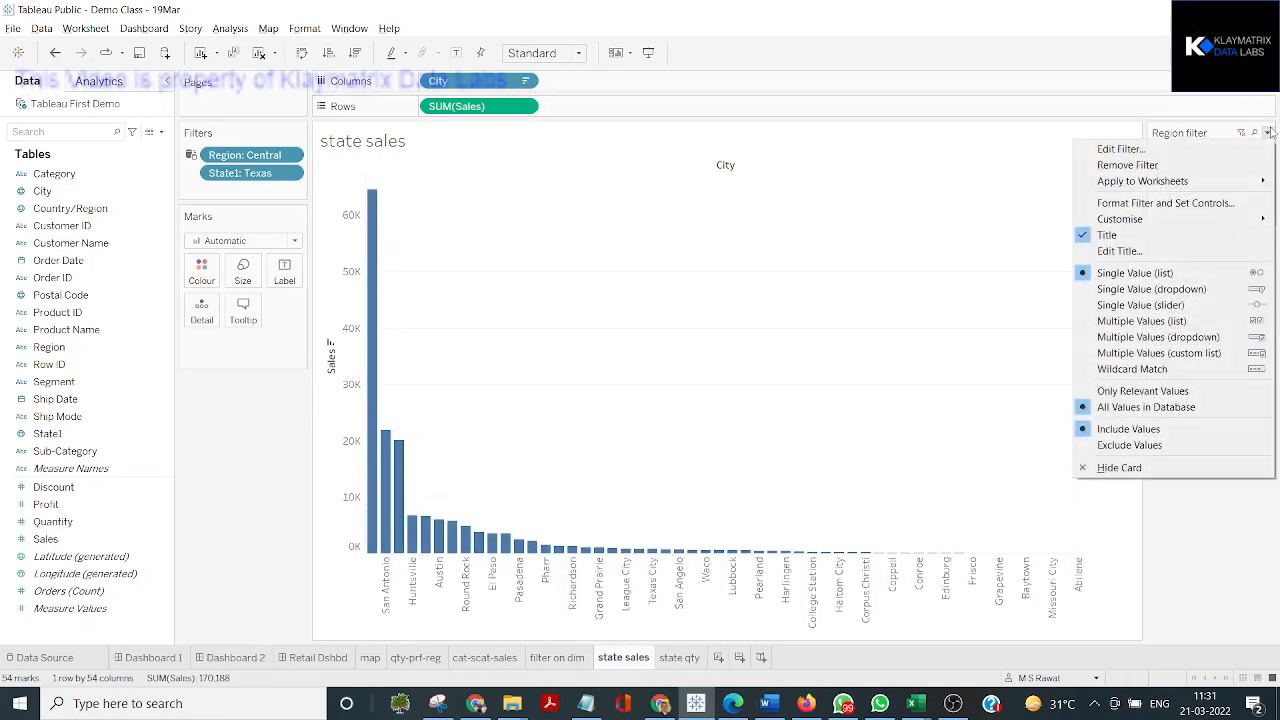
pyautogui.click(1143, 394)
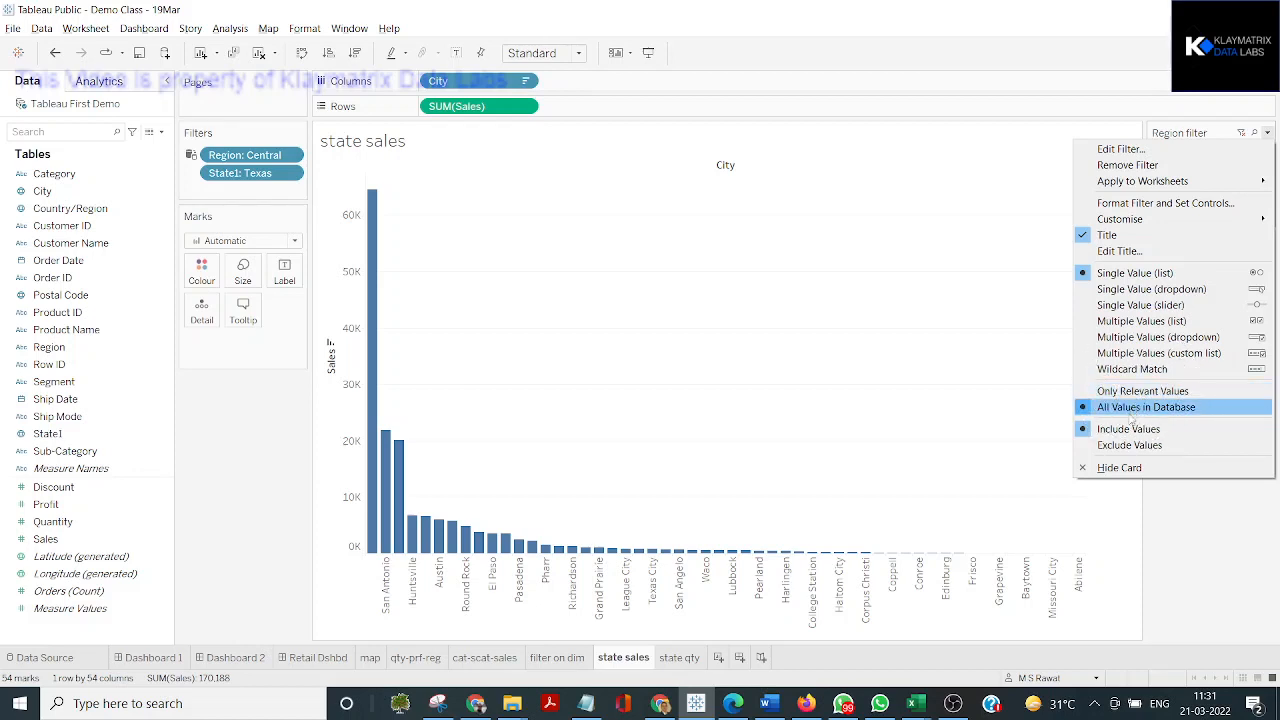
pyautogui.click(1134, 472)
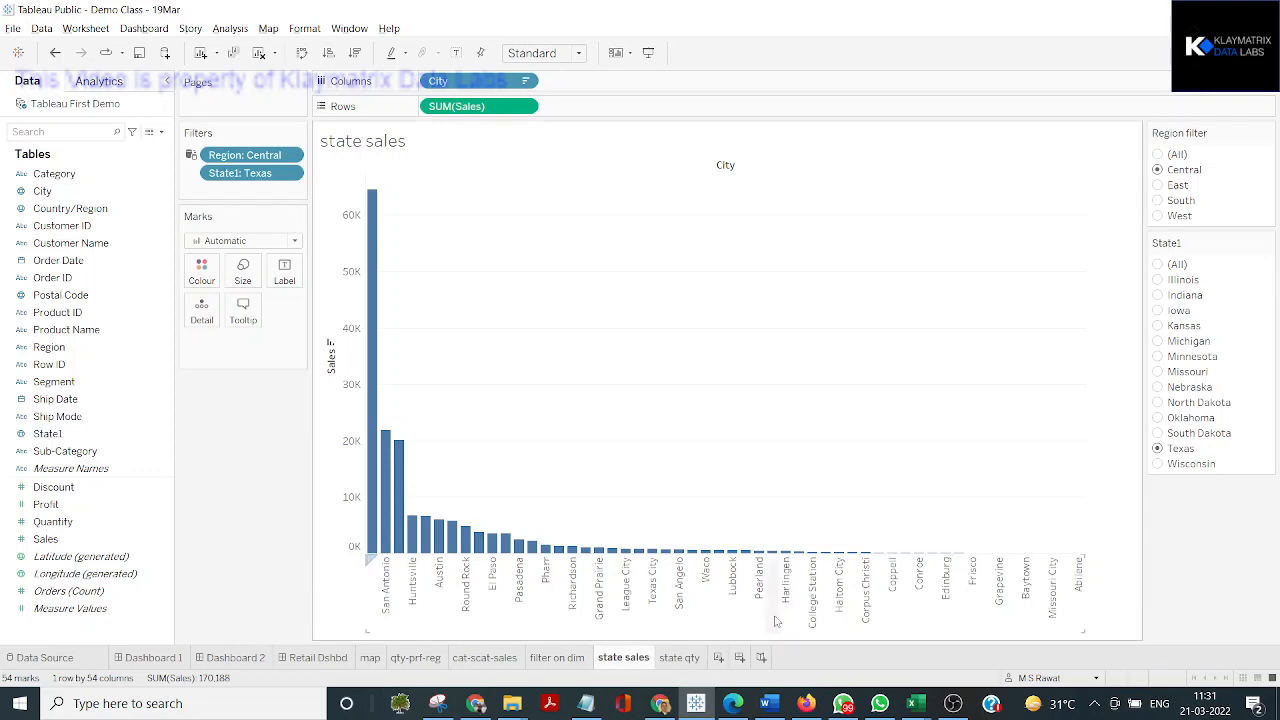
# Create a new dashboard, size it to Automatic to fill the screen, and switch it to Fixed size at 1657 x 861 px
pyautogui.click(745, 661)
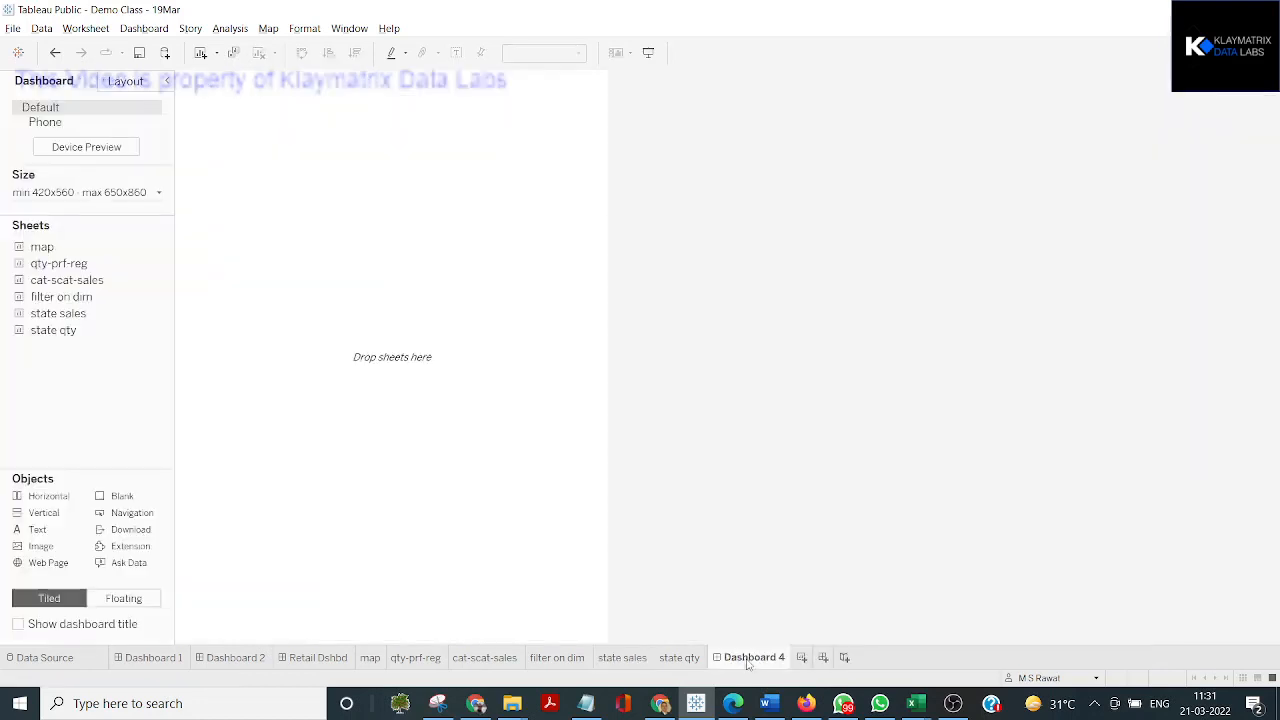
pyautogui.click(110, 196)
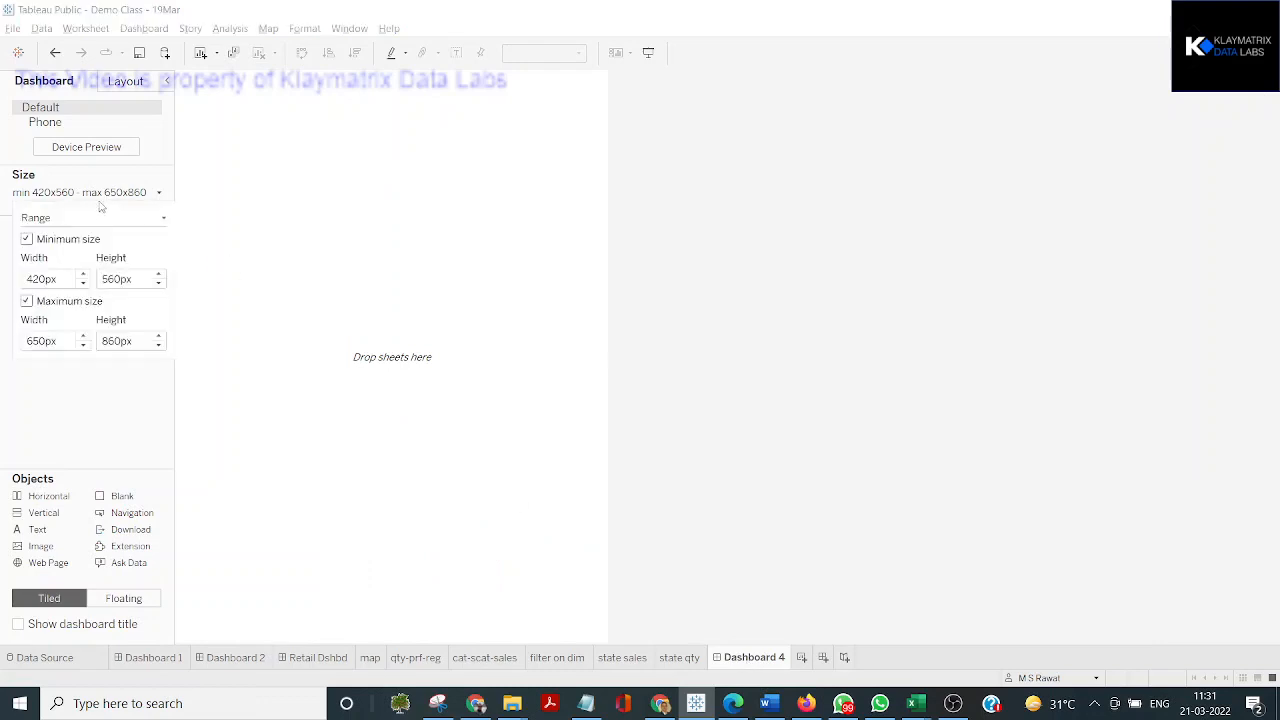
pyautogui.click(92, 218)
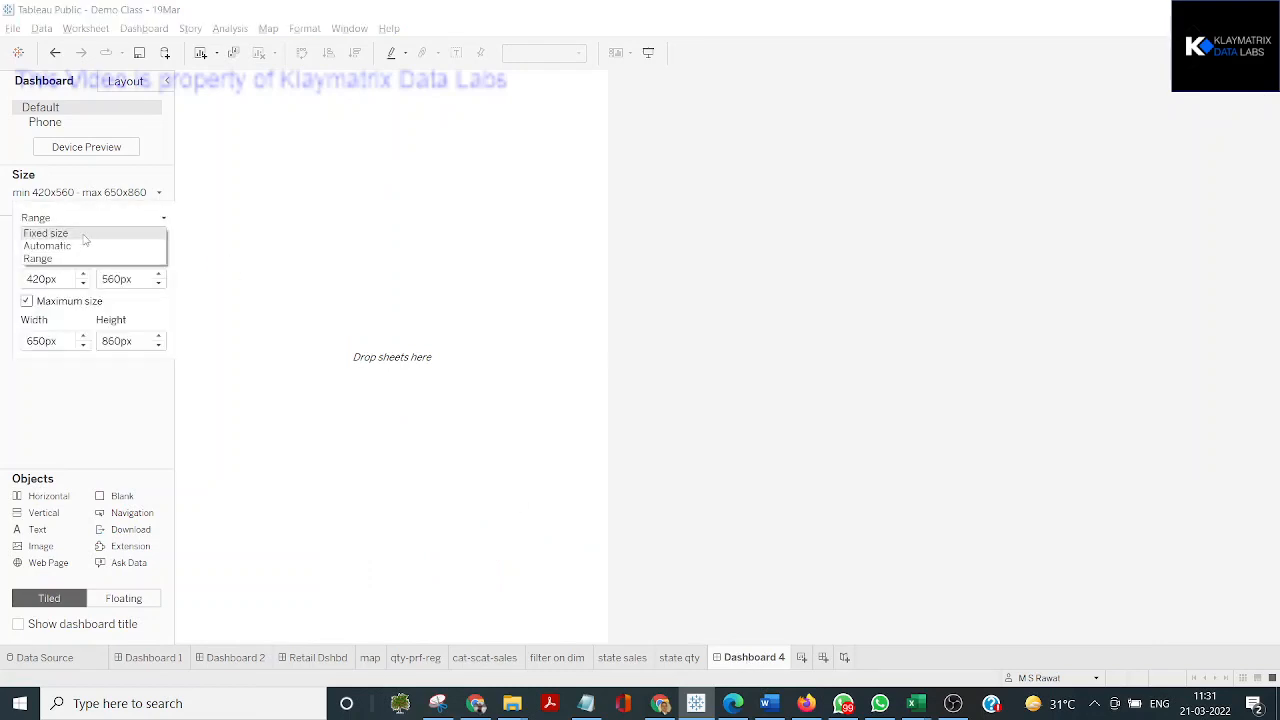
pyautogui.click(85, 236)
pyautogui.click(74, 218)
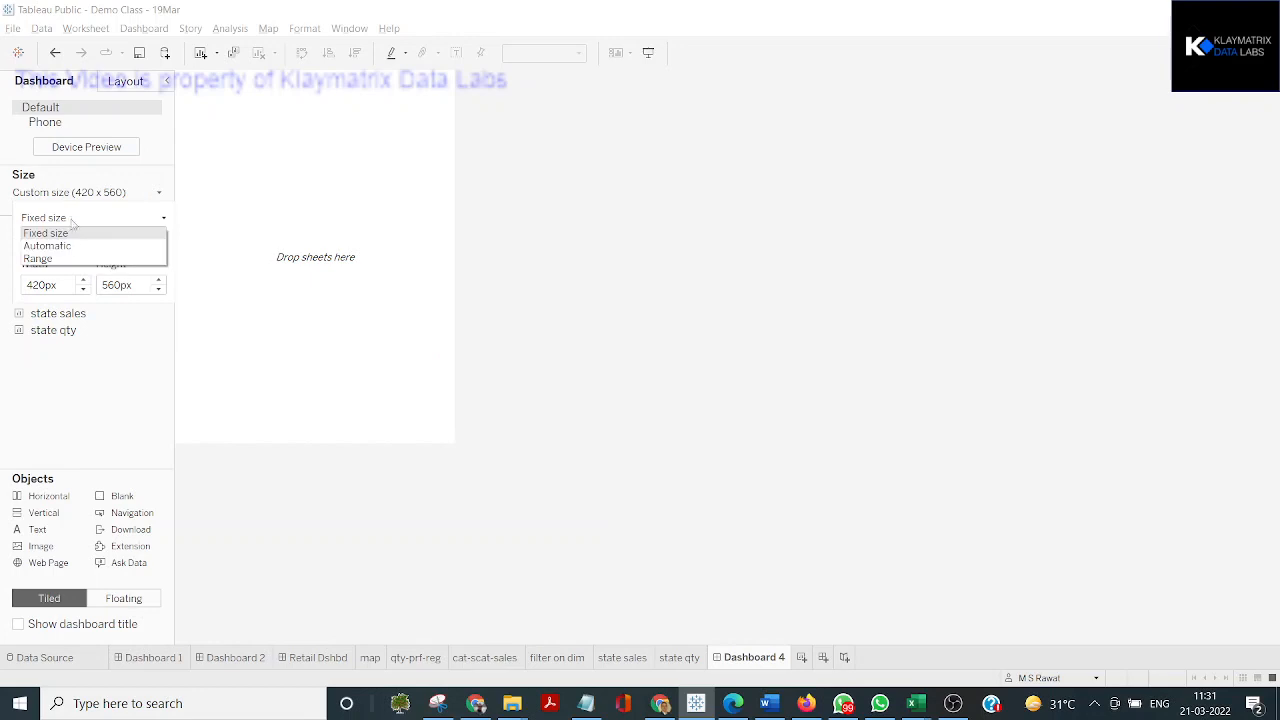
pyautogui.click(70, 247)
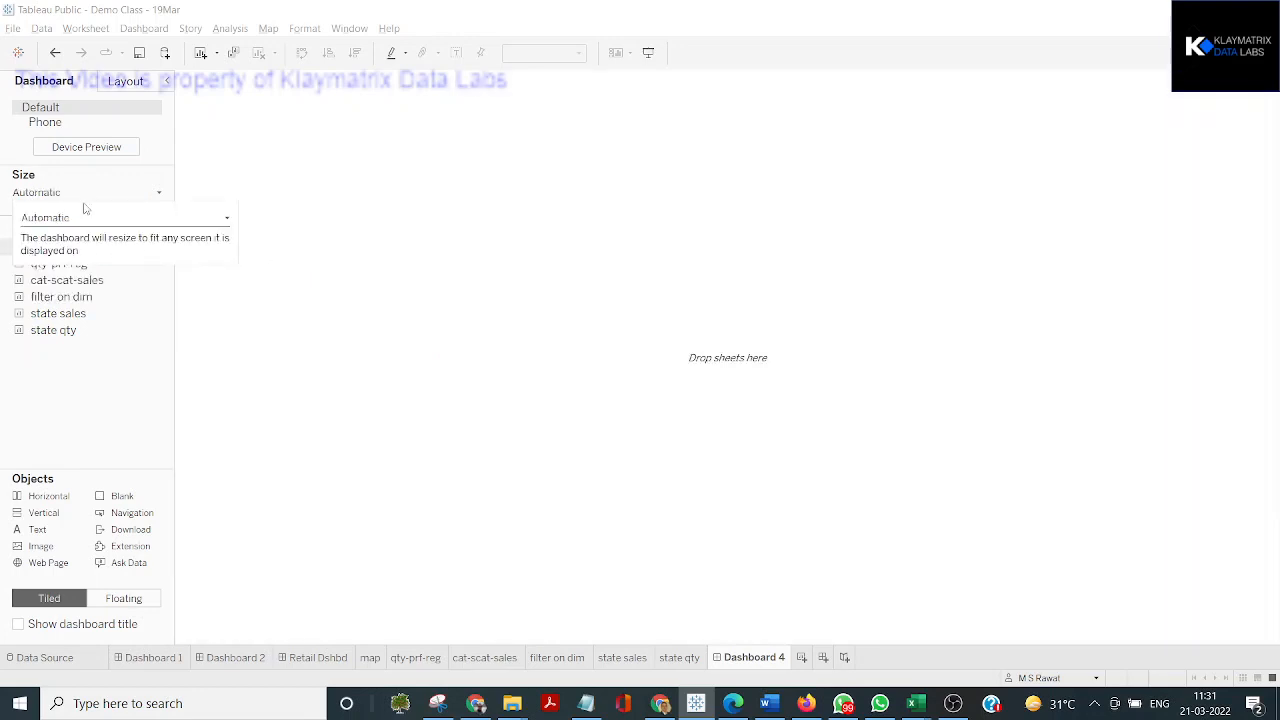
pyautogui.click(77, 218)
pyautogui.click(75, 245)
pyautogui.click(77, 218)
pyautogui.click(78, 232)
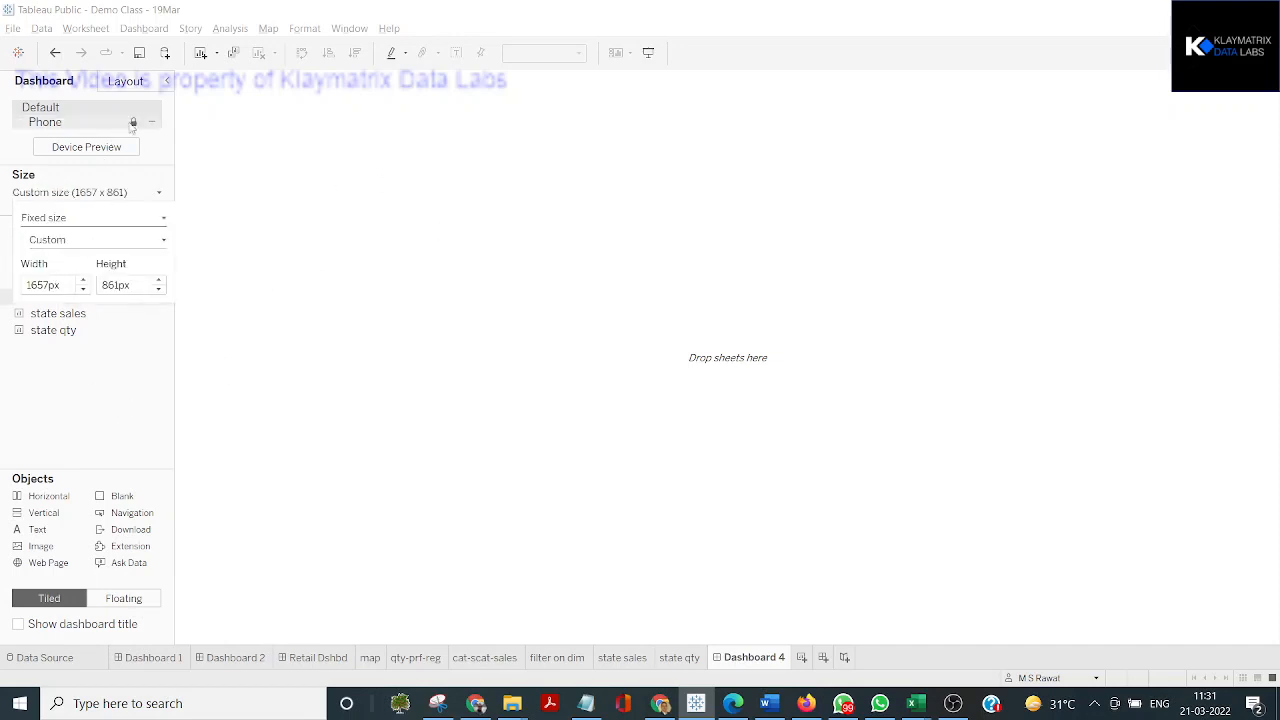
pyautogui.click(154, 144)
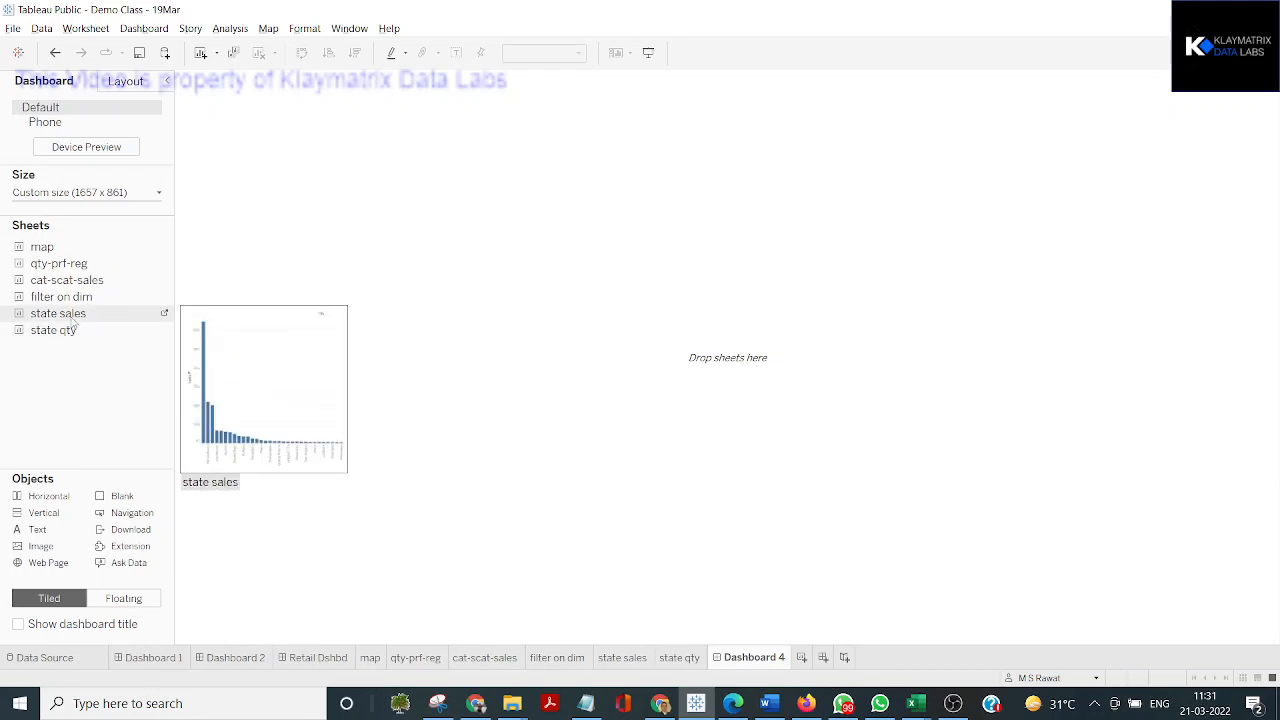
# Place the state sales sheet above state qty on the dashboard and remove the State1 and Region filter controls
pyautogui.moveTo(73, 321); pyautogui.dragTo(421, 178)
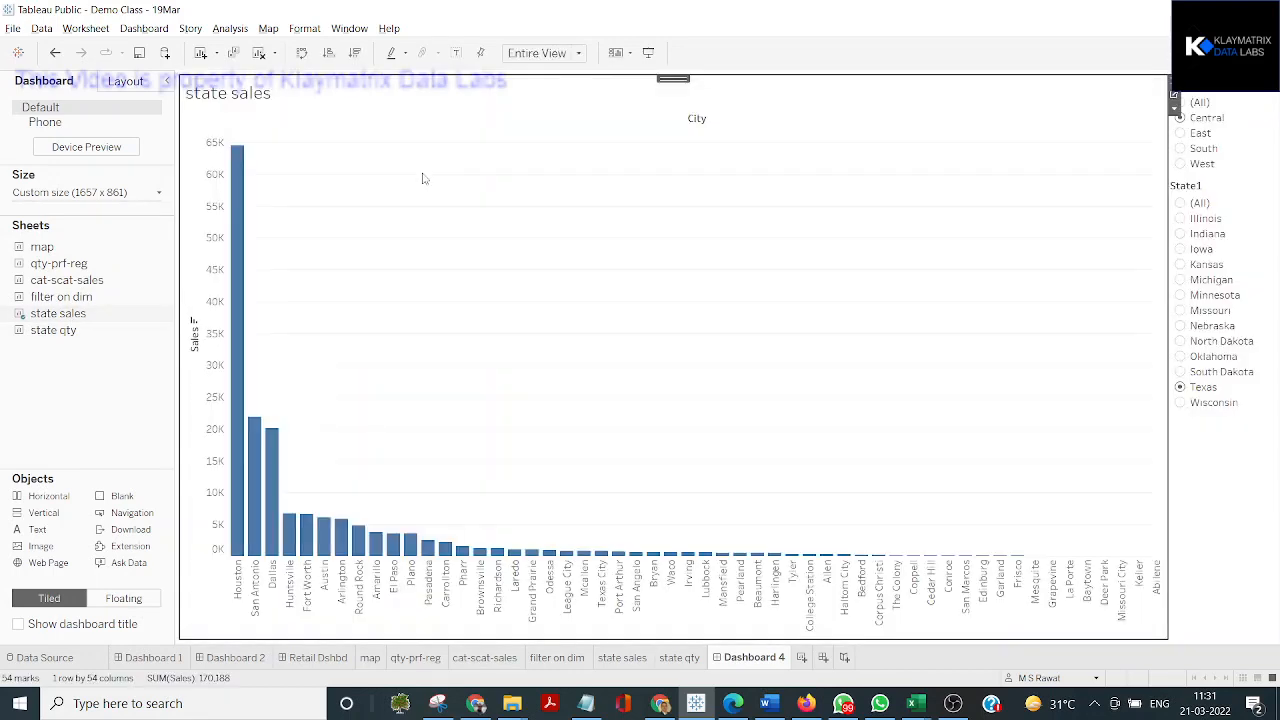
pyautogui.moveTo(61, 332); pyautogui.dragTo(604, 449)
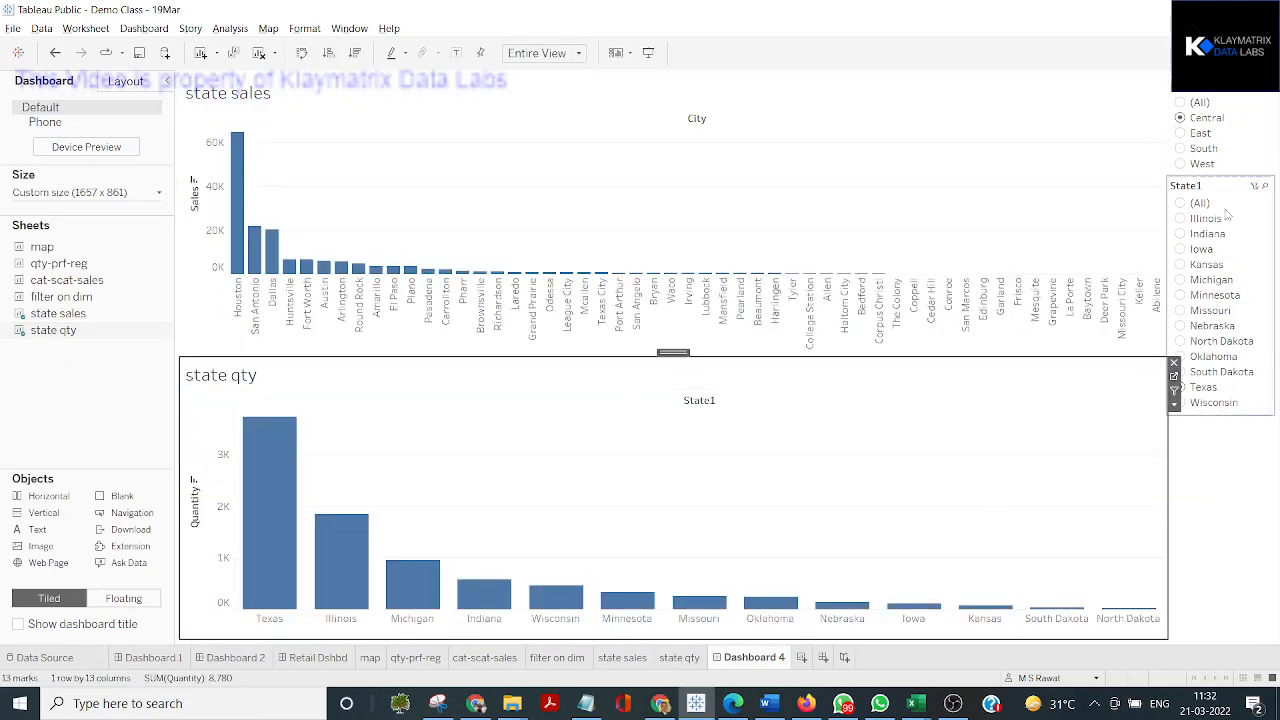
pyautogui.click(1262, 213)
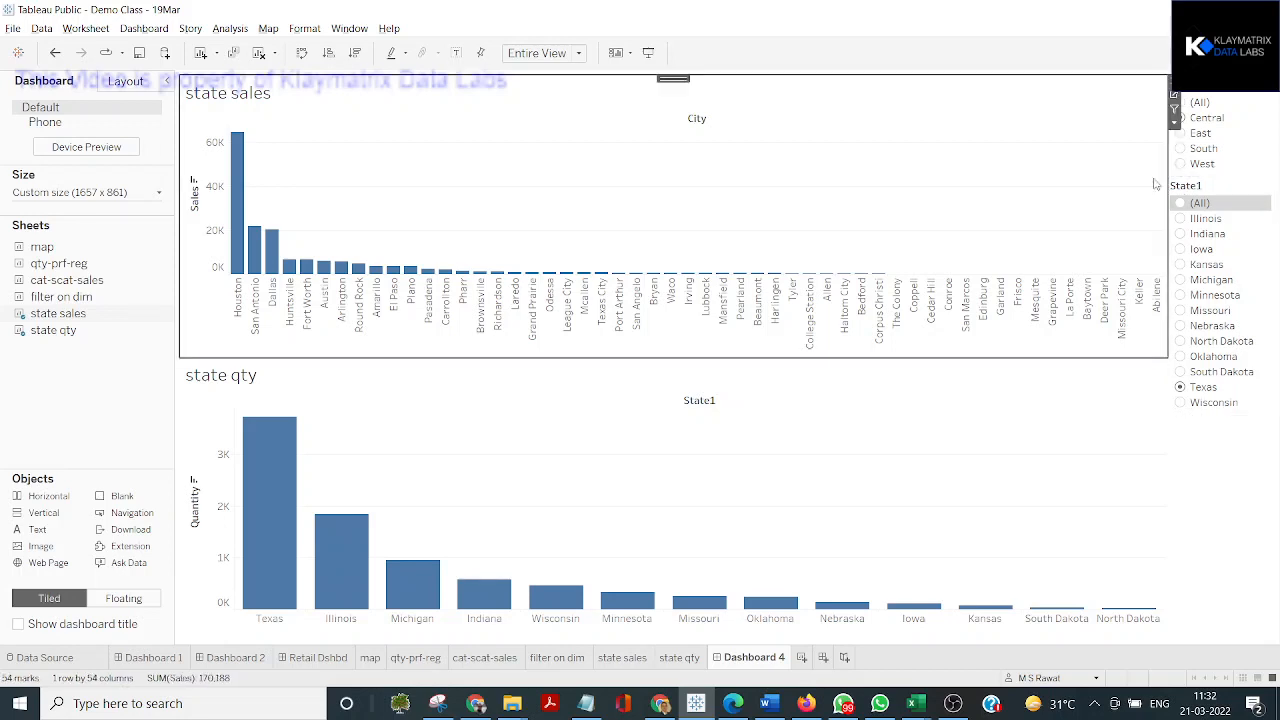
pyautogui.click(1255, 217)
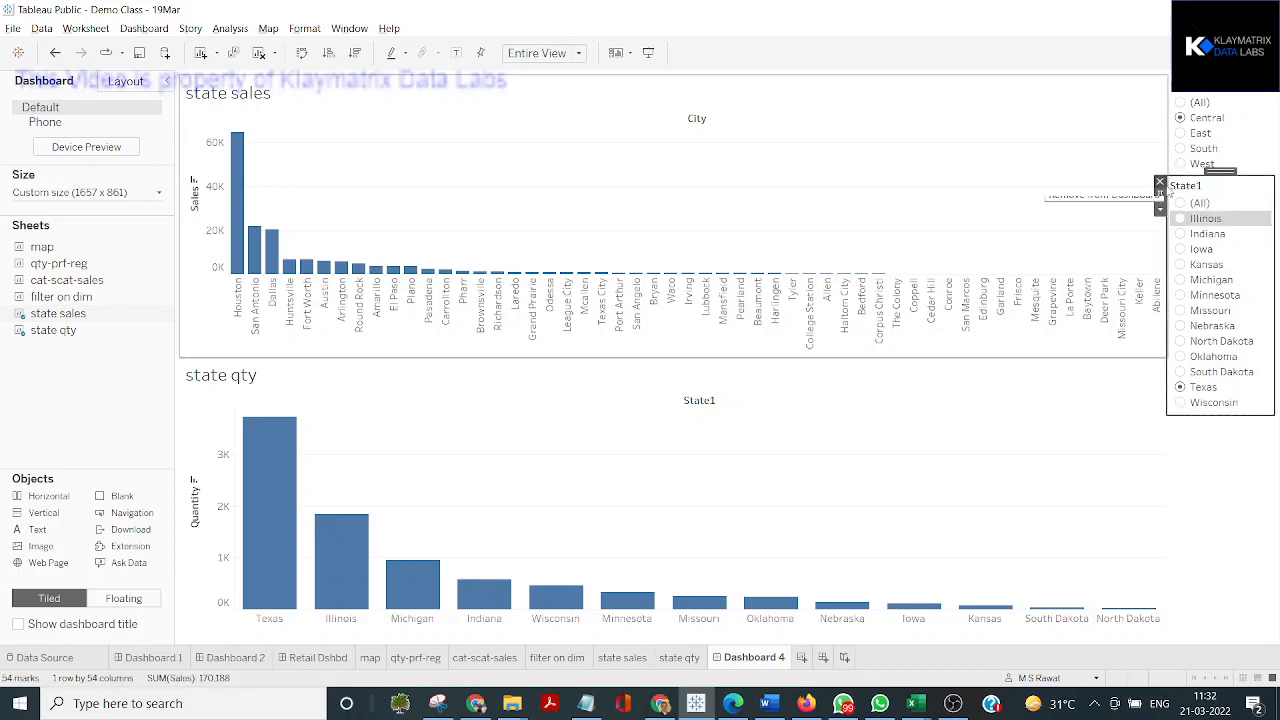
pyautogui.click(1160, 183)
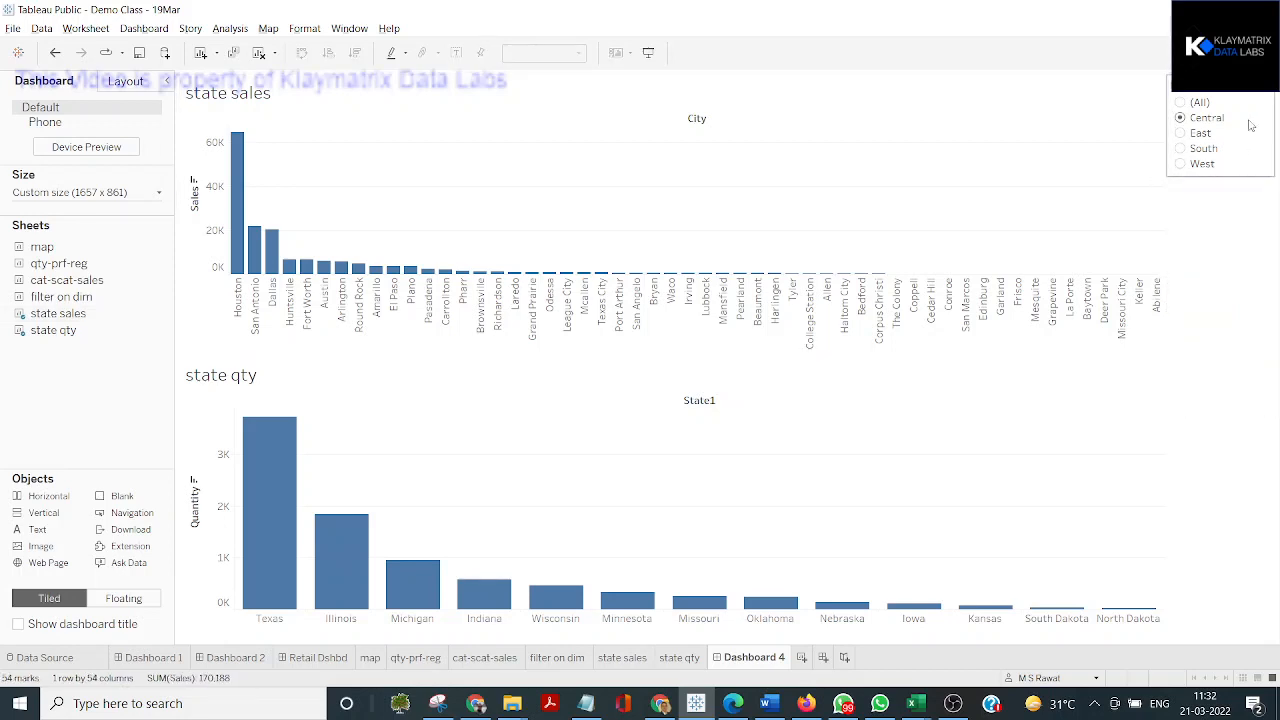
pyautogui.click(1249, 125)
pyautogui.click(1162, 86)
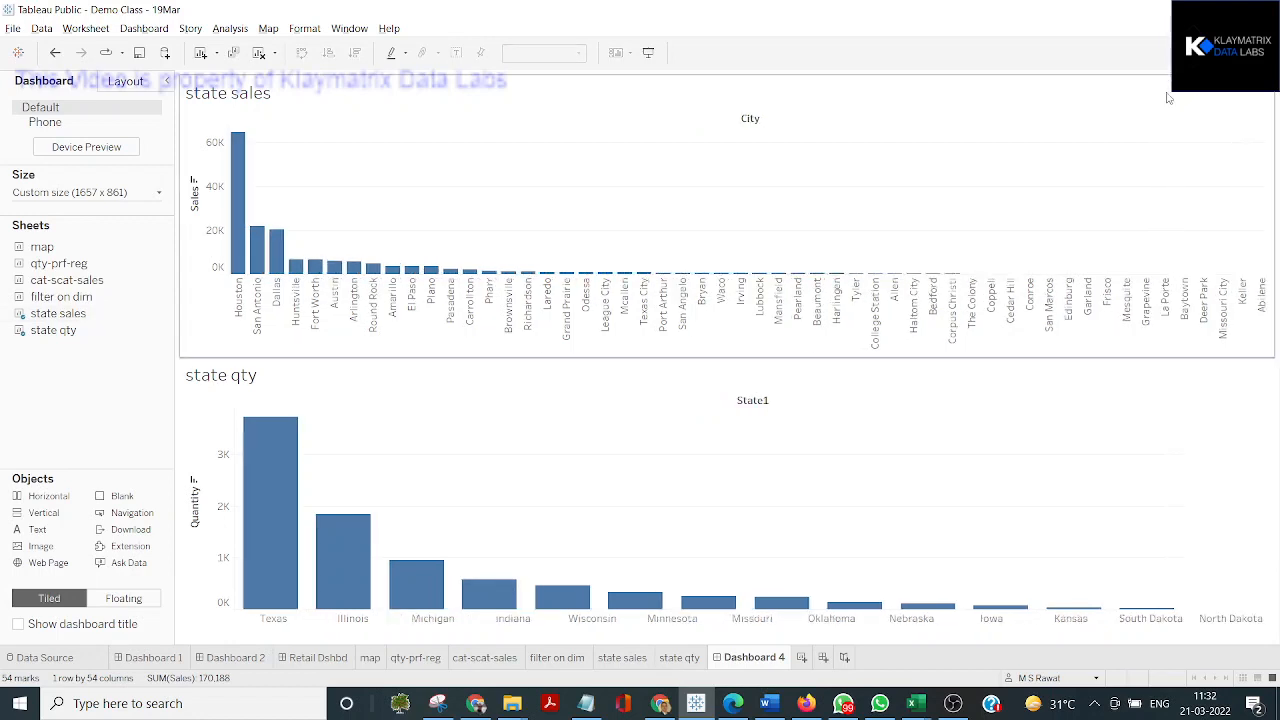
# Show the Region filter of the state sales chart on the dashboard and include East alongside Central
pyautogui.click(800, 194)
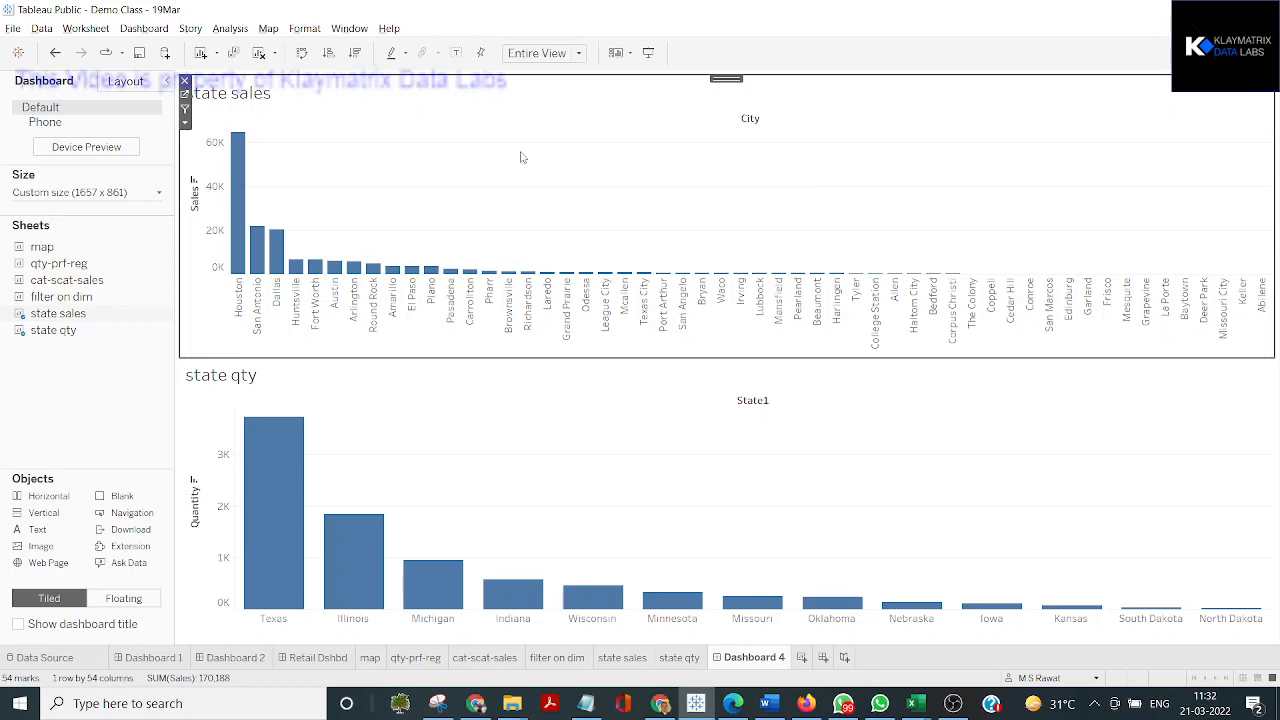
pyautogui.click(185, 124)
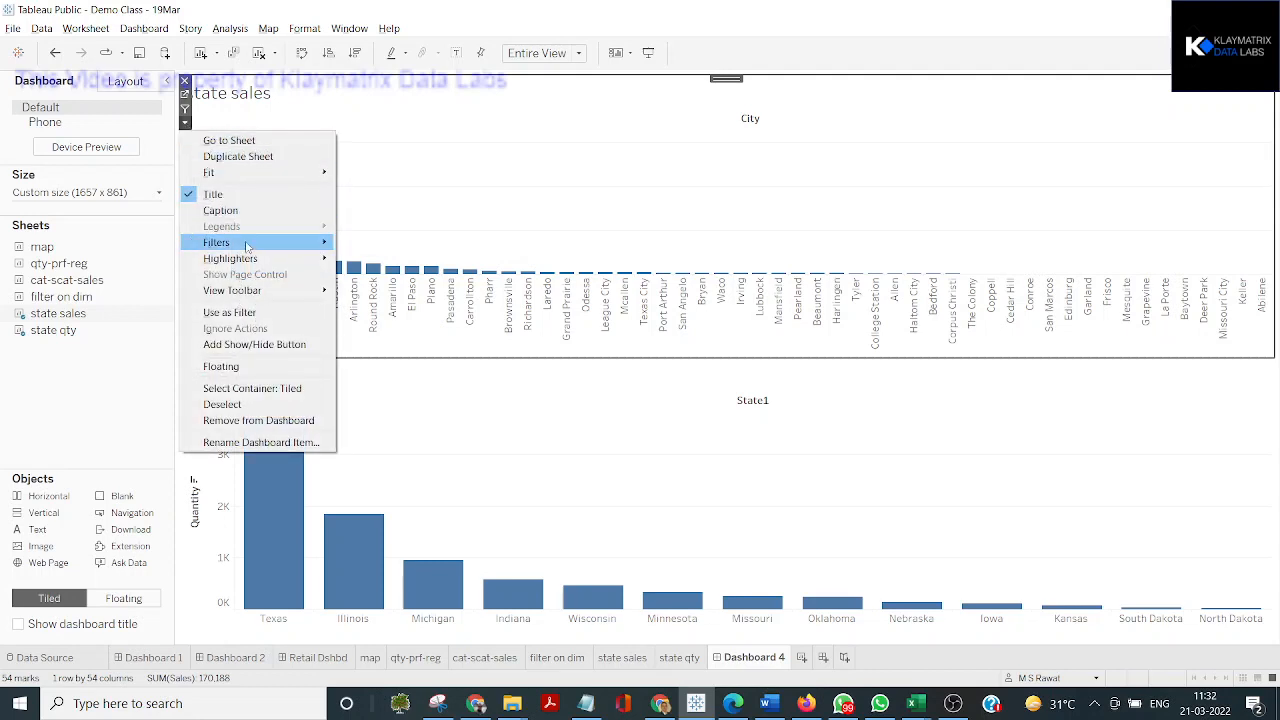
pyautogui.moveTo(247, 247)
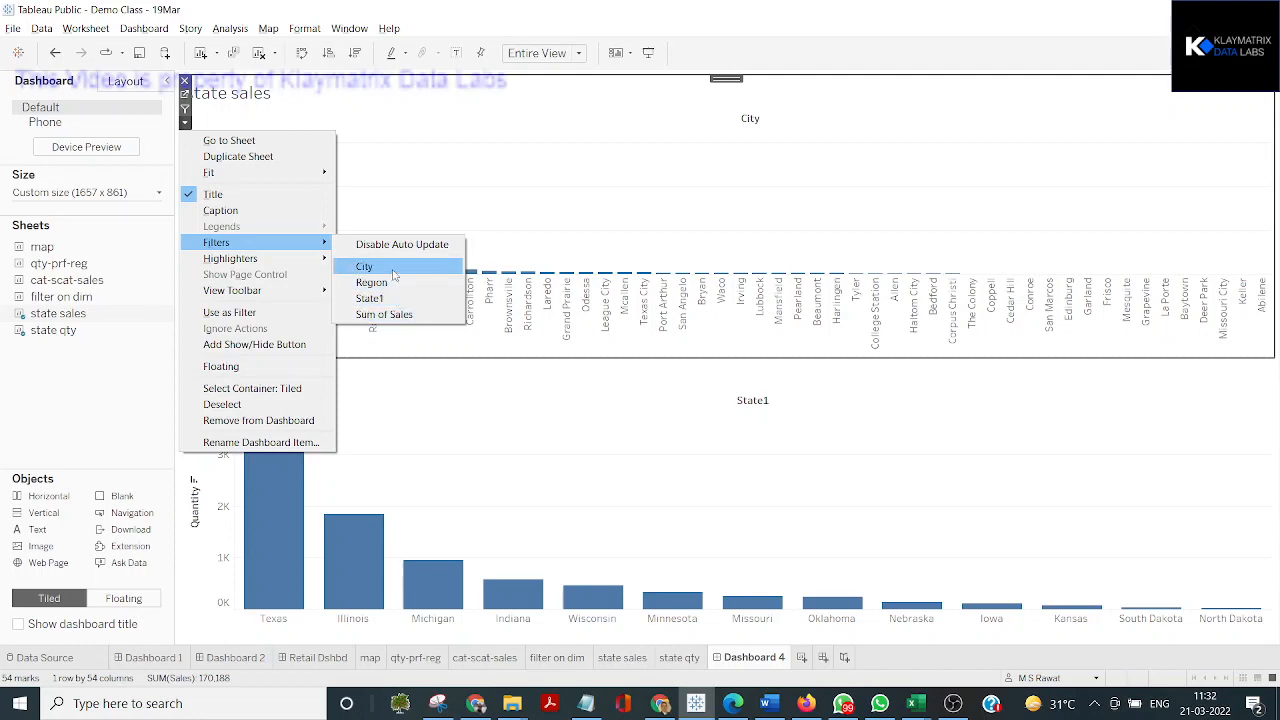
pyautogui.click(371, 282)
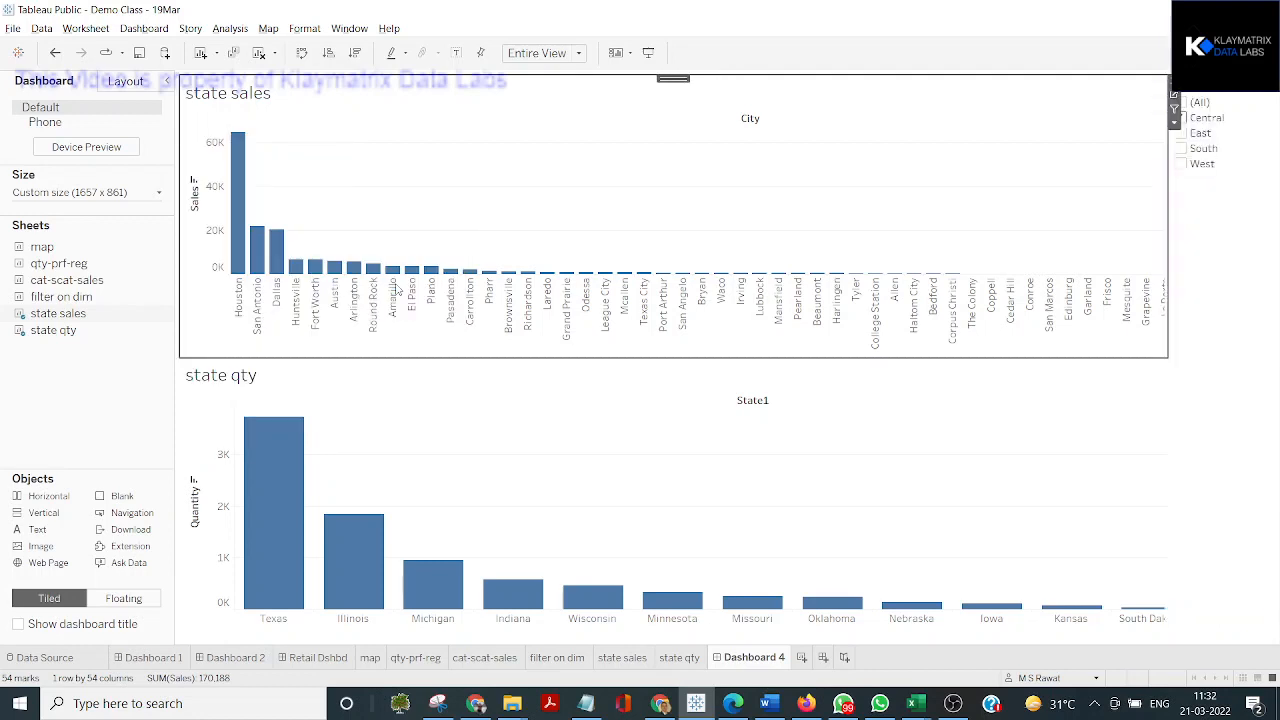
pyautogui.click(1232, 136)
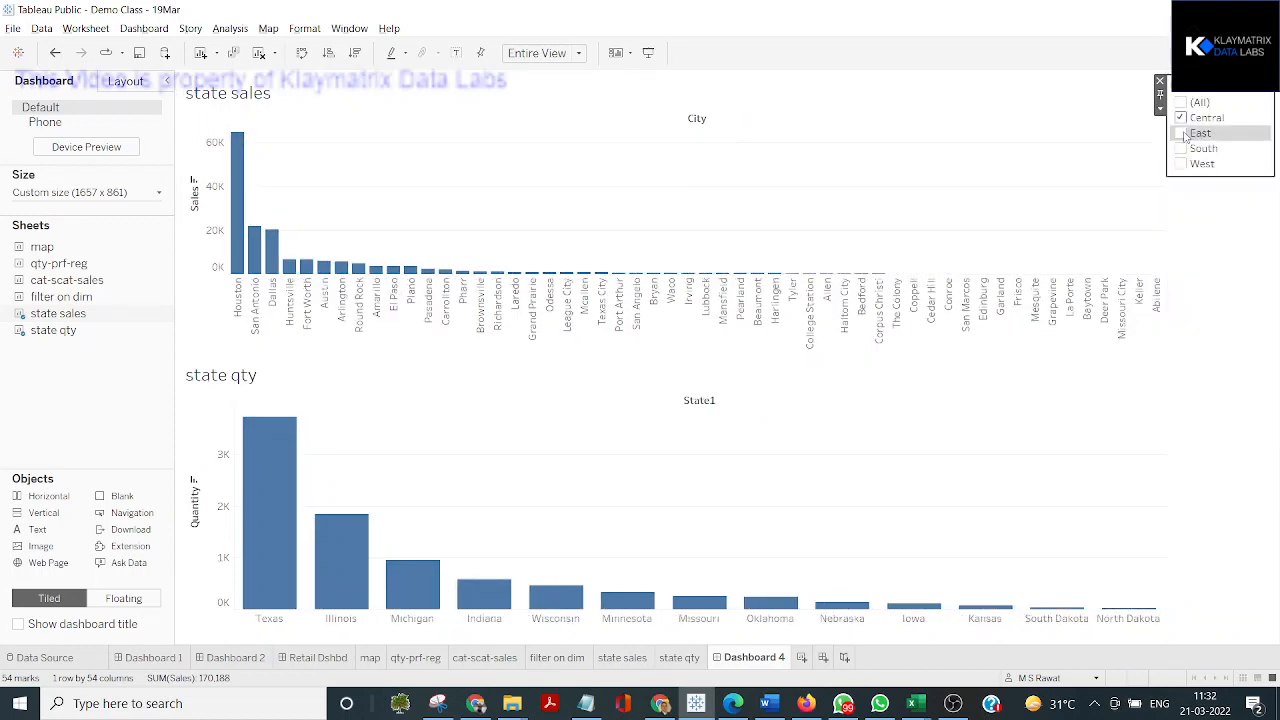
pyautogui.click(1184, 135)
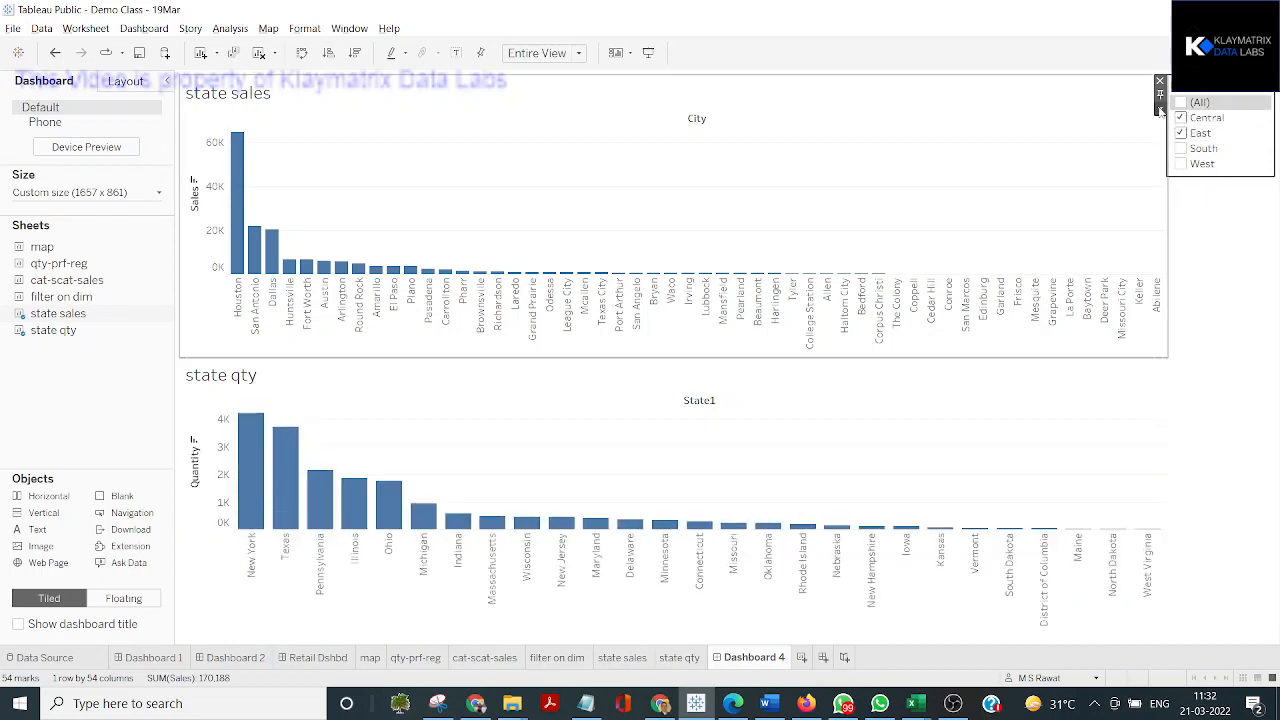
# Change the dashboard's Region filter control to a single-value list and select East
pyautogui.click(1160, 108)
pyautogui.click(1203, 240)
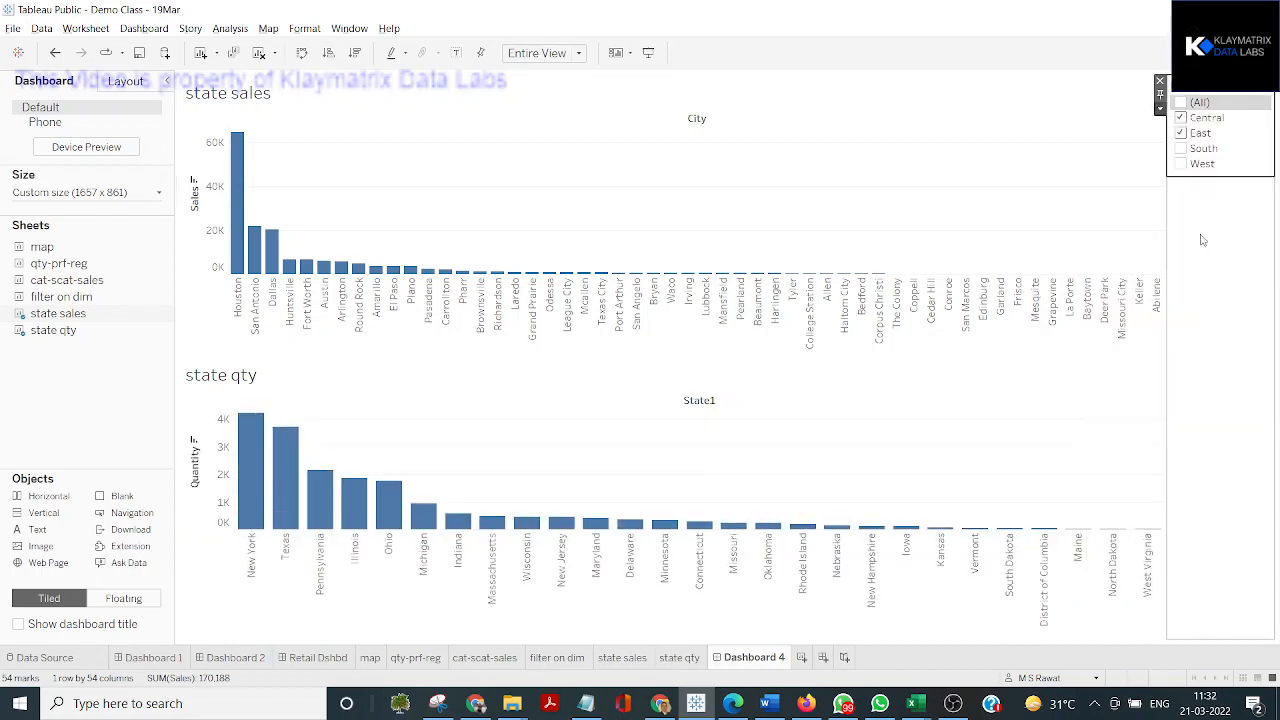
pyautogui.click(1181, 134)
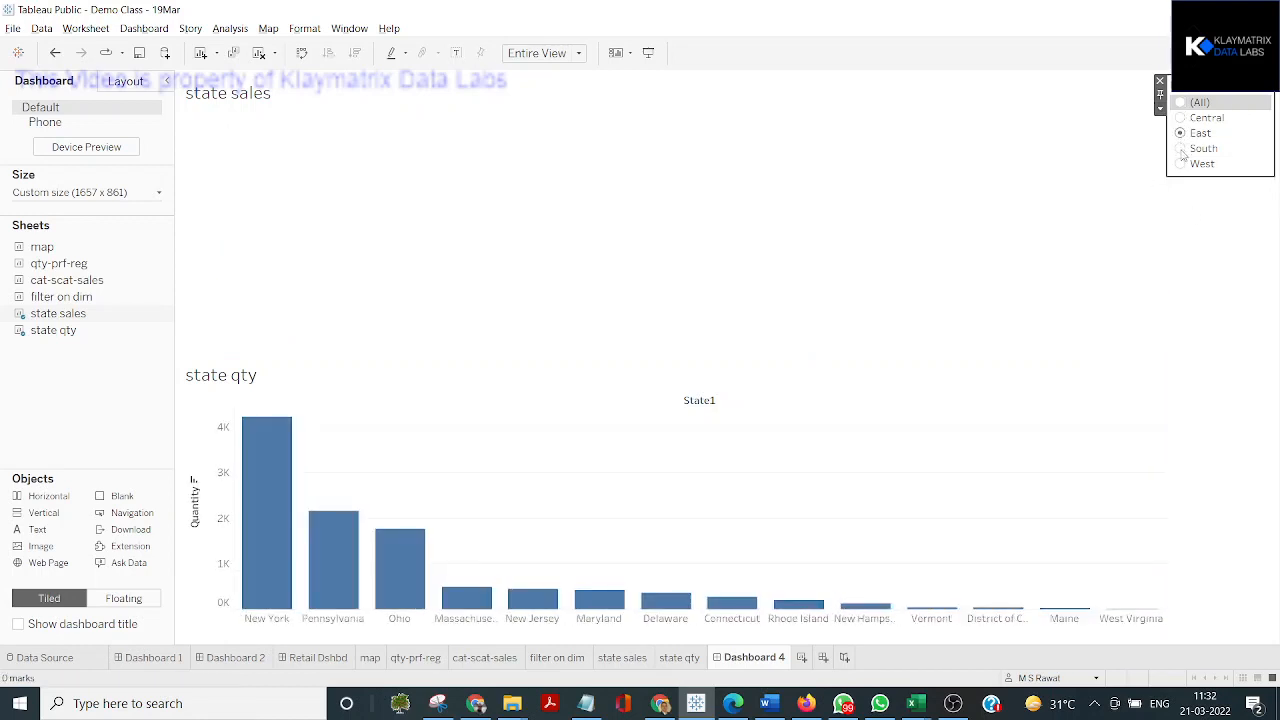
# Switch the dashboard's Region filter to South and back to All, and apply it to all worksheets using related data sources
pyautogui.click(1181, 149)
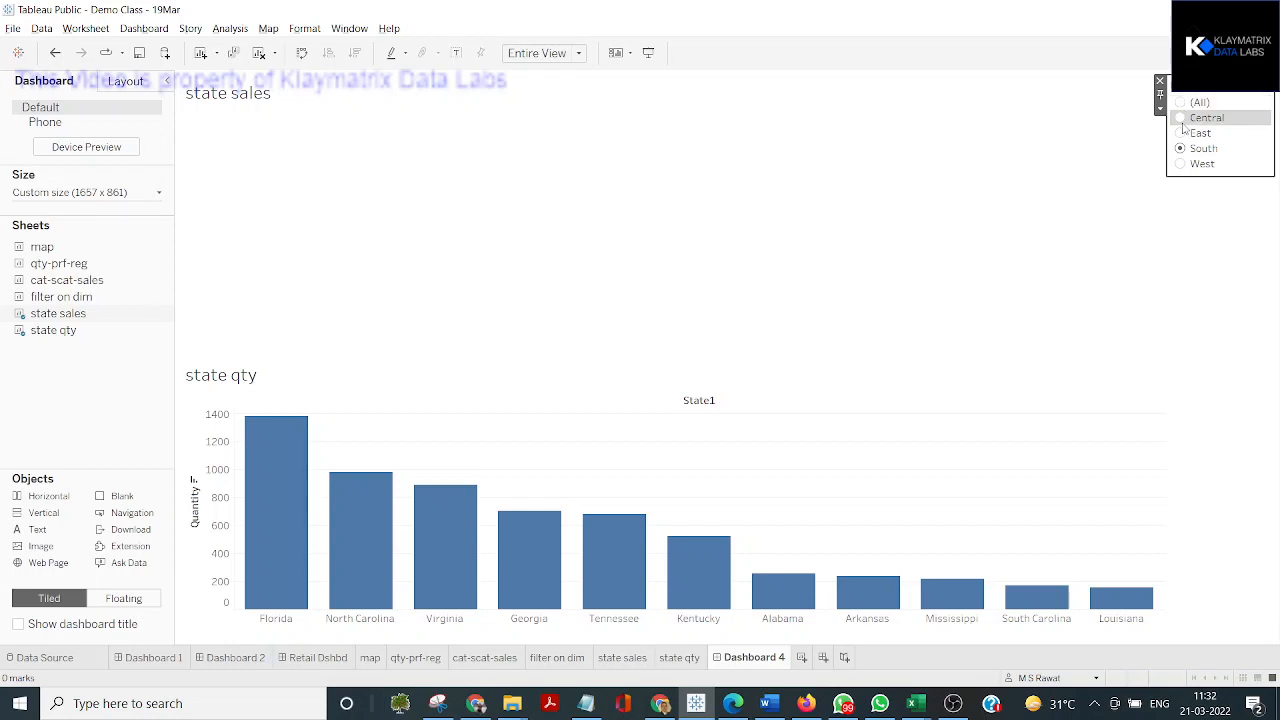
pyautogui.click(1181, 103)
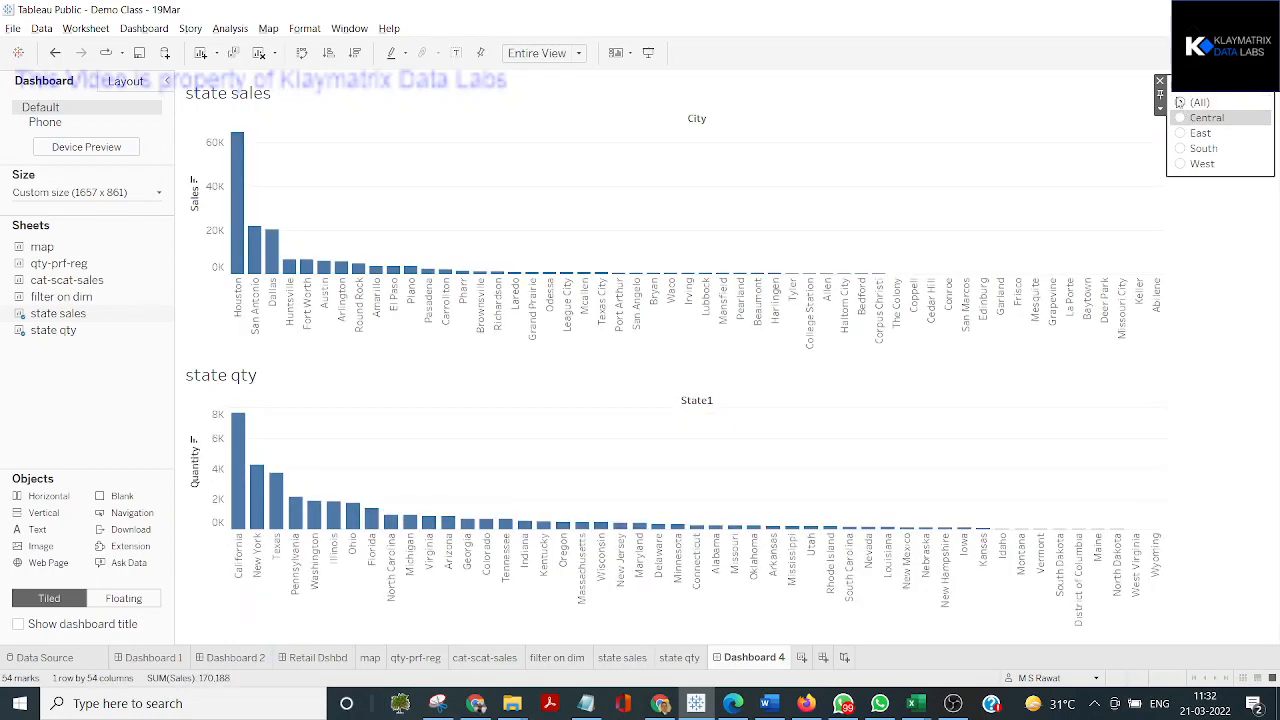
pyautogui.click(1161, 107)
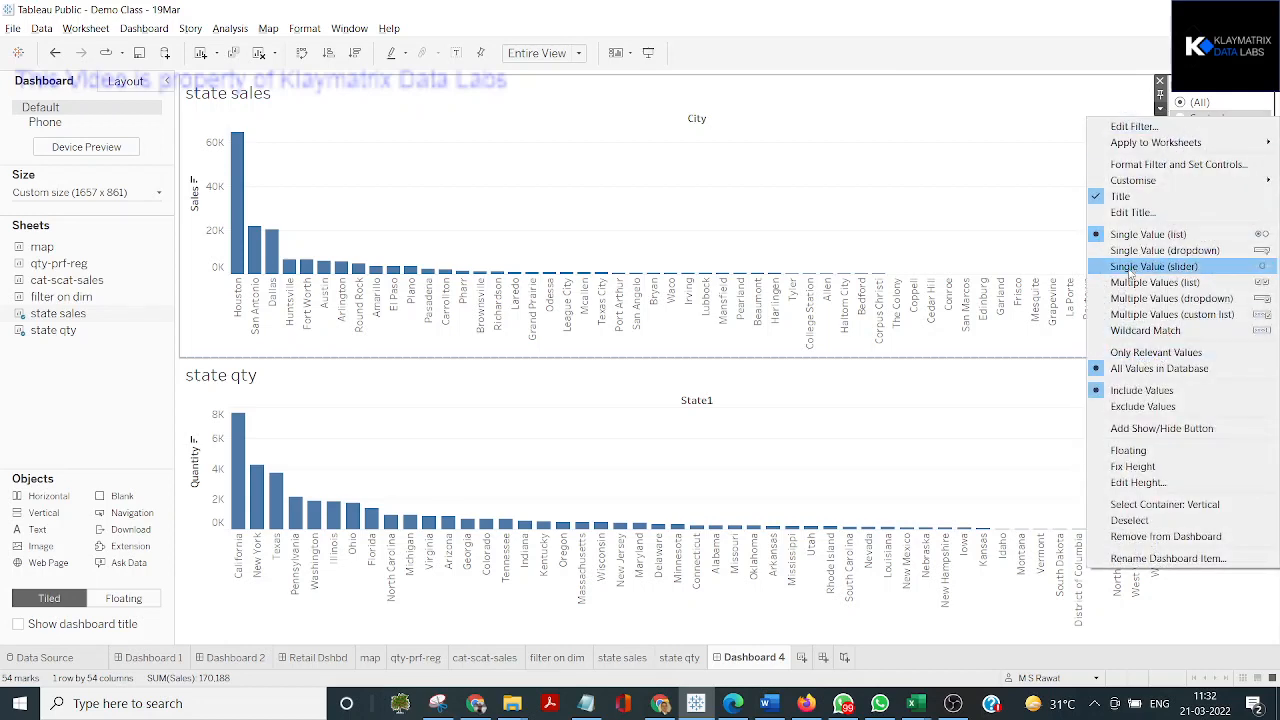
pyautogui.moveTo(1160, 150)
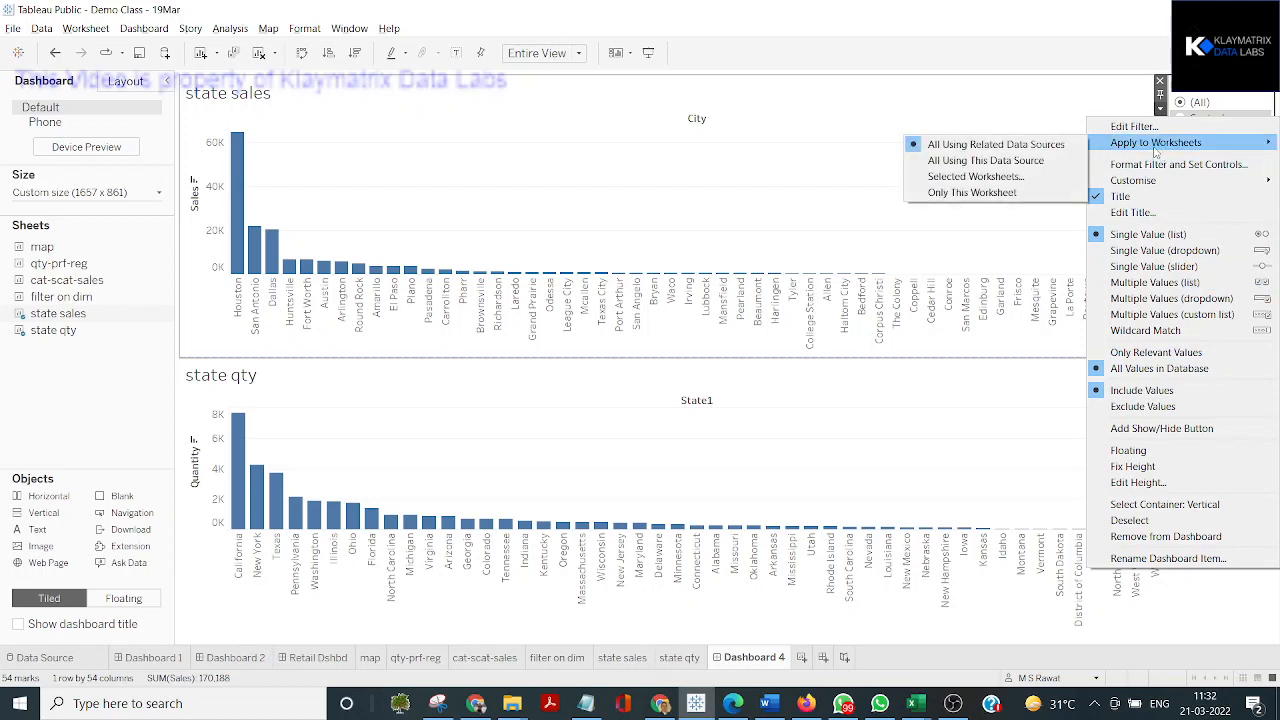
pyautogui.click(990, 145)
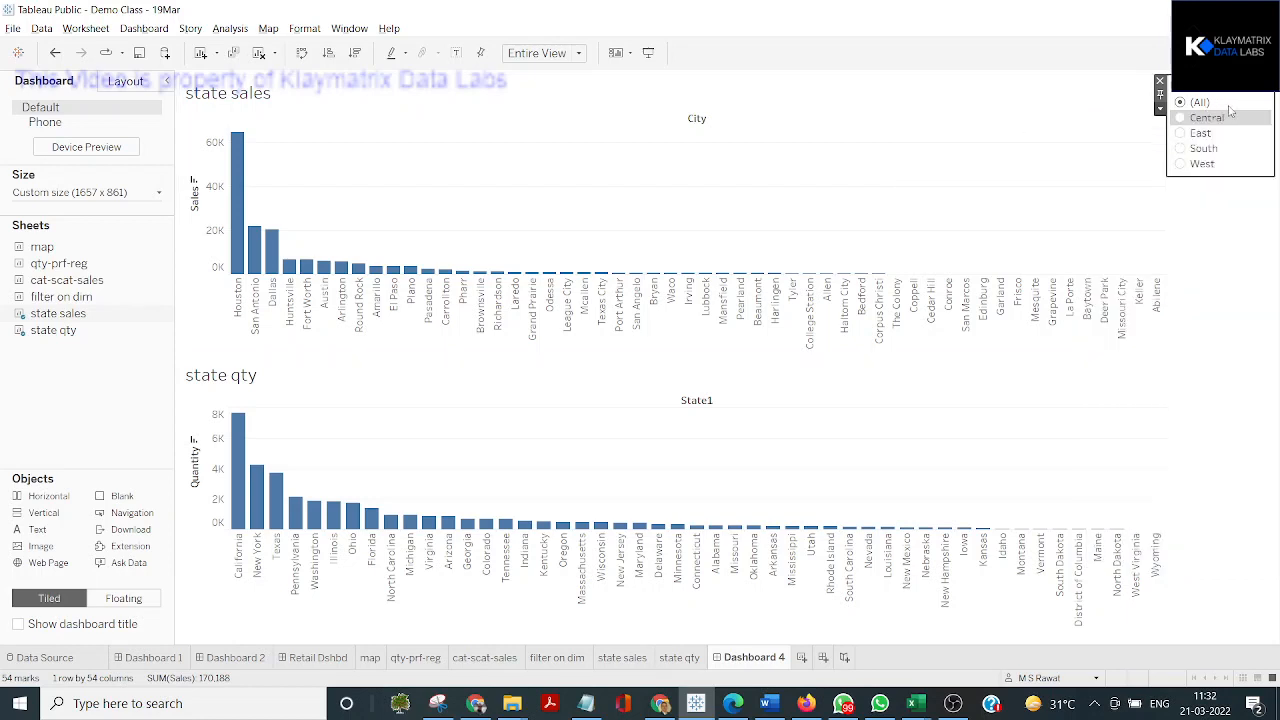
# Try the dashboard's Region filter with West and return it to All
pyautogui.click(1180, 168)
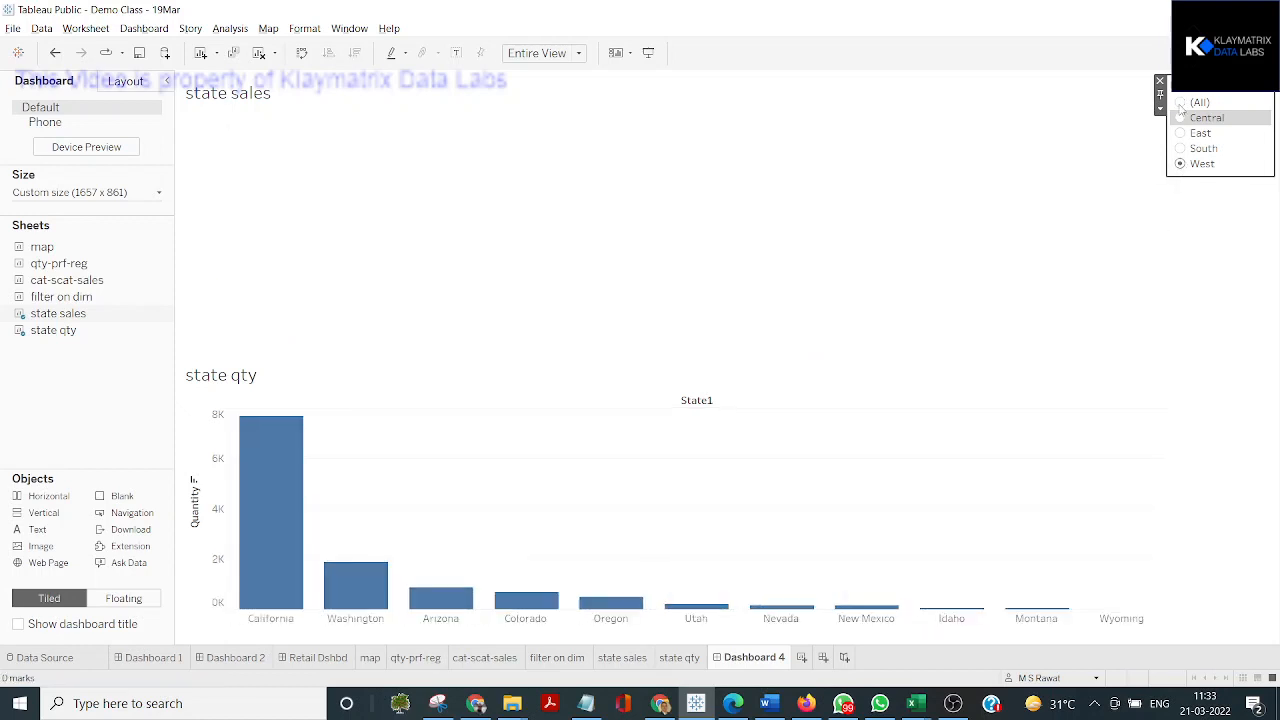
pyautogui.click(1180, 103)
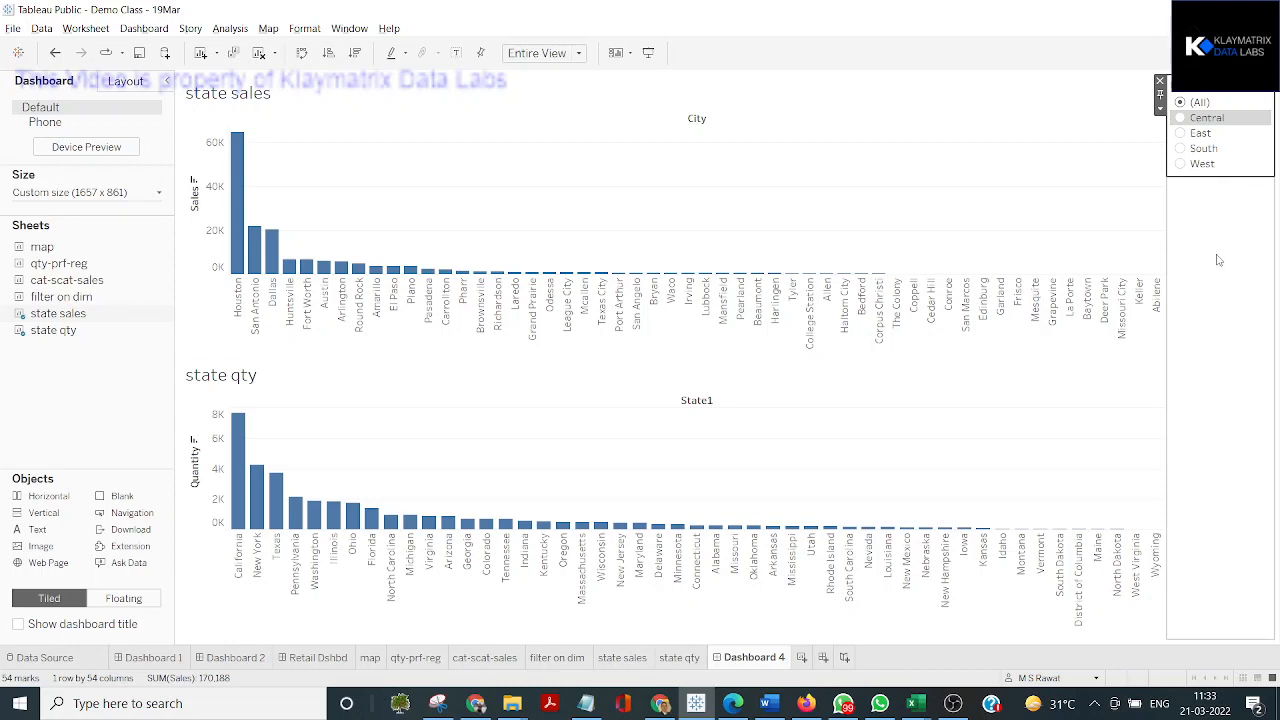
pyautogui.click(1177, 220)
# Show the State1 filter of the state qty chart on the dashboard
pyautogui.click(855, 424)
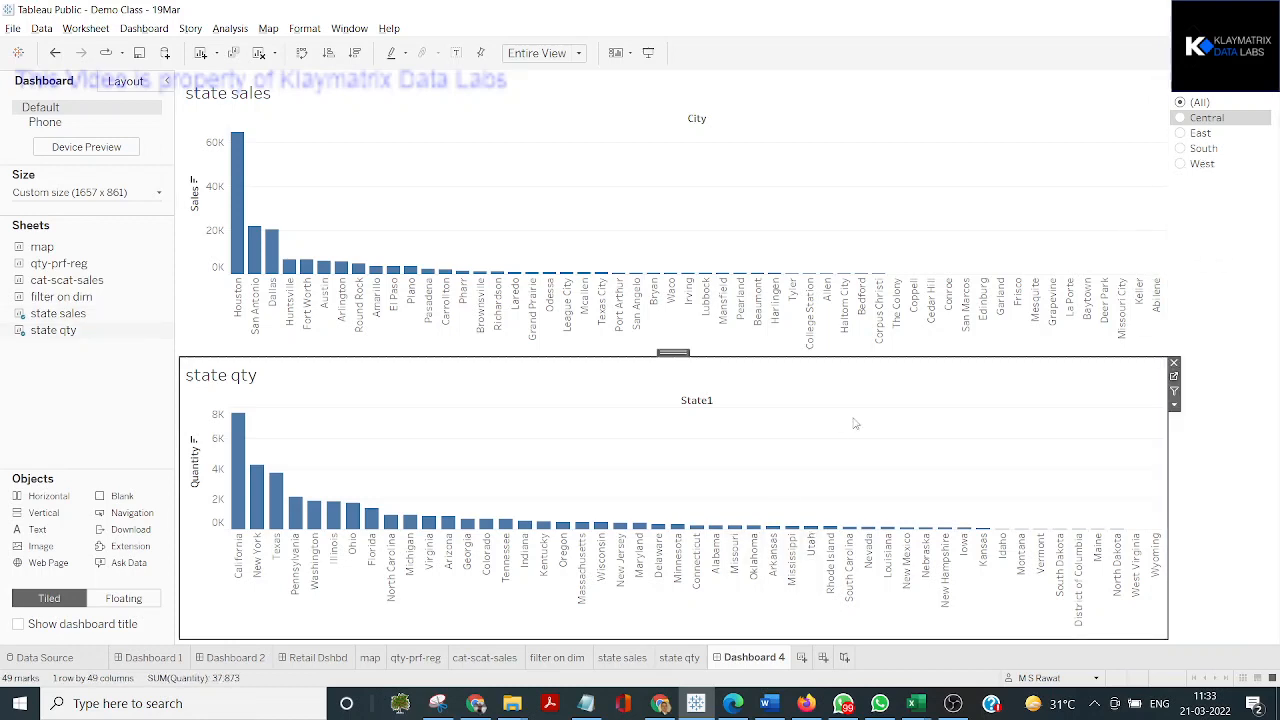
pyautogui.click(1175, 405)
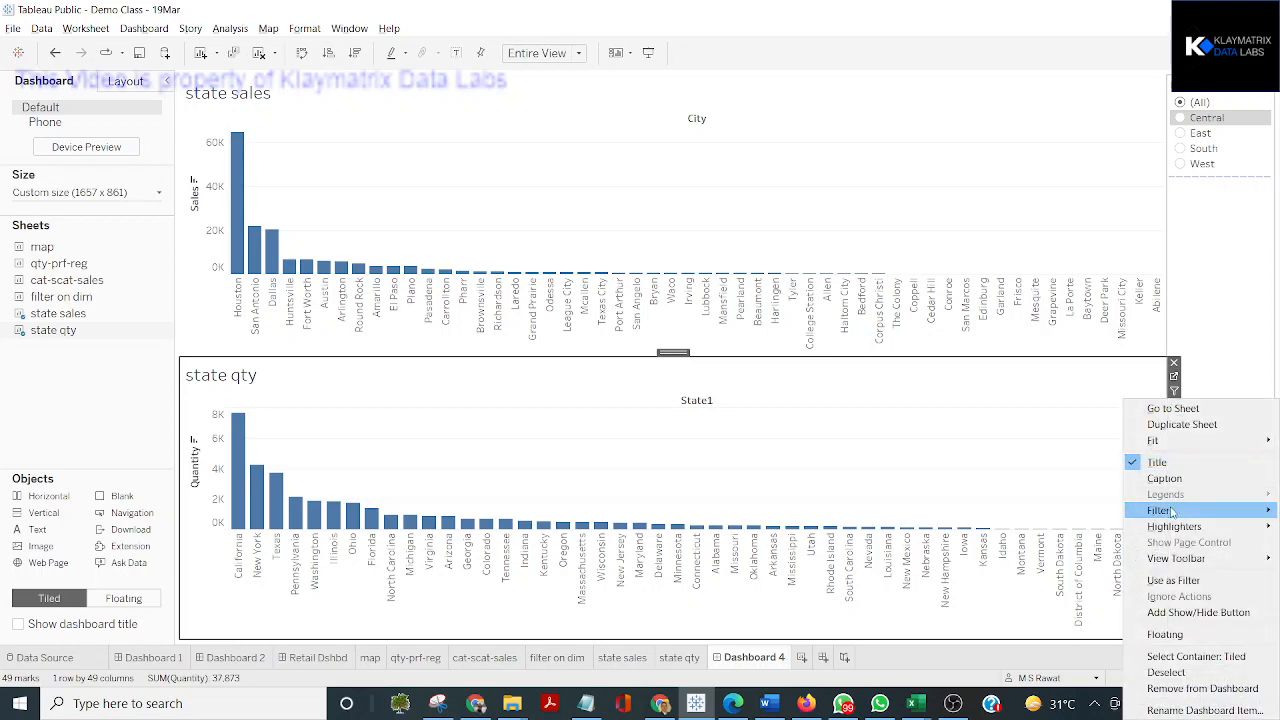
pyautogui.moveTo(1172, 513)
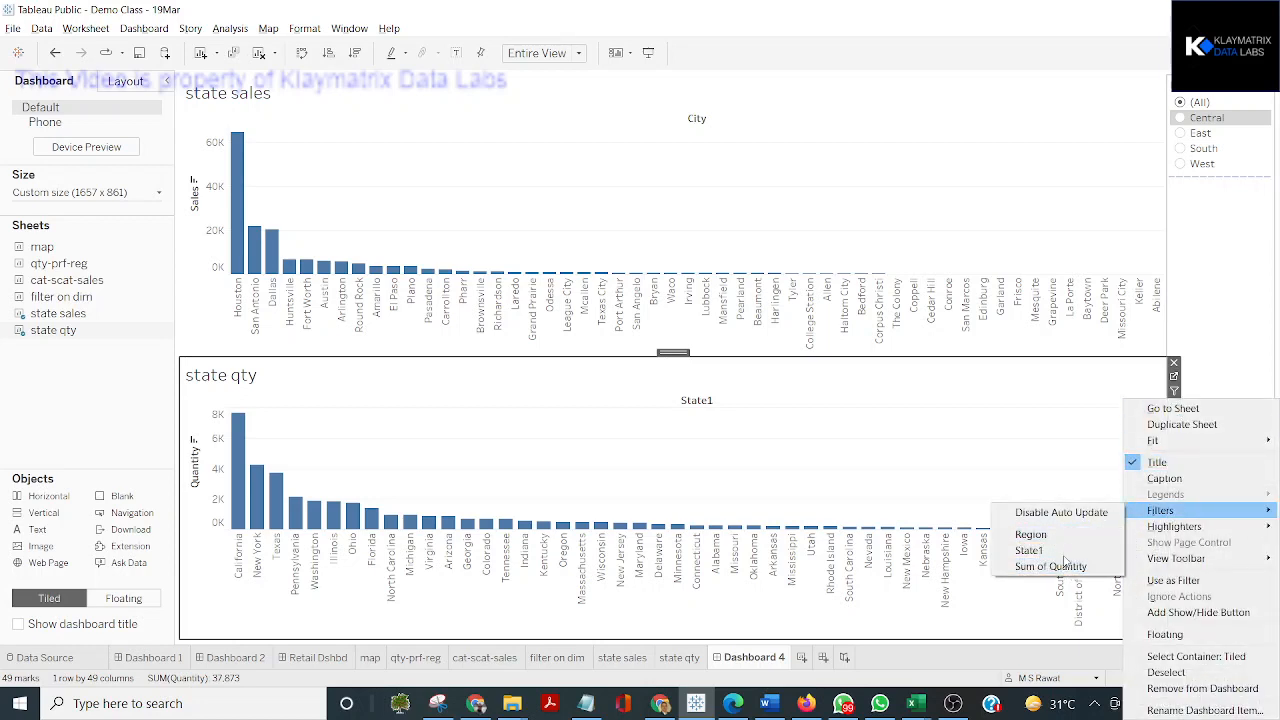
pyautogui.click(1029, 550)
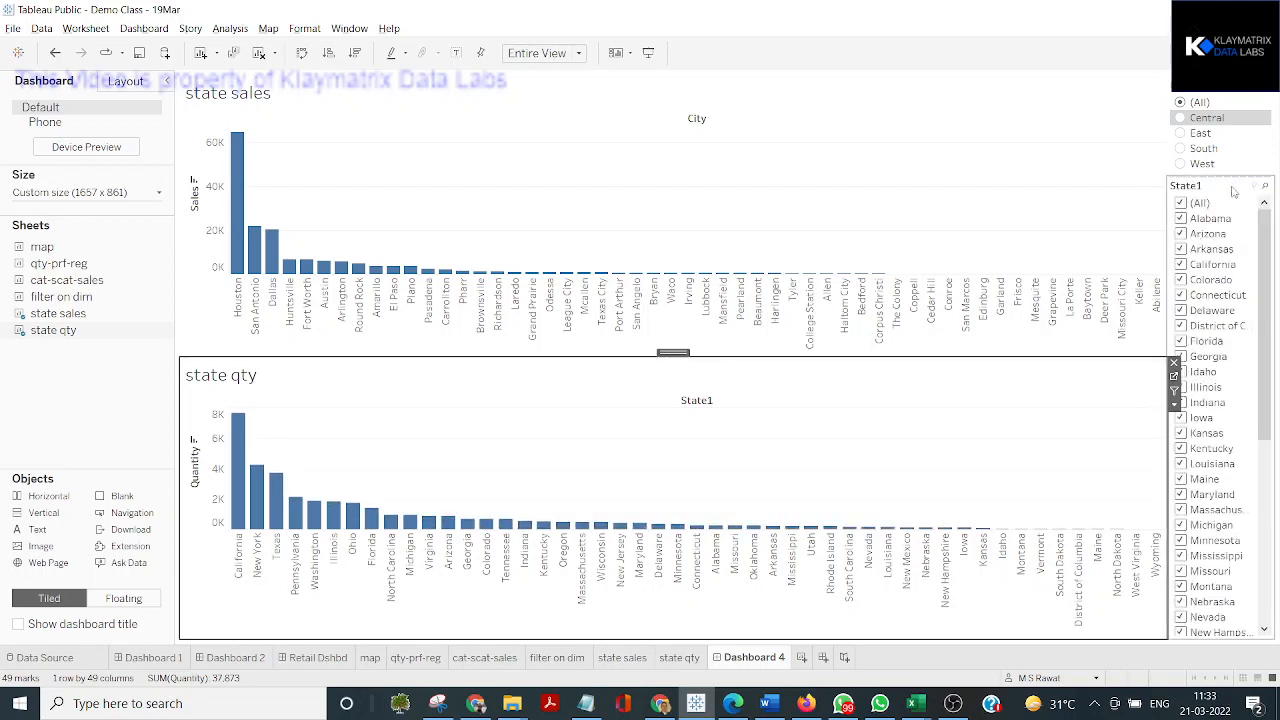
# Limit the State1 filter control to only relevant values and set the Region filter to Central
pyautogui.click(1160, 210)
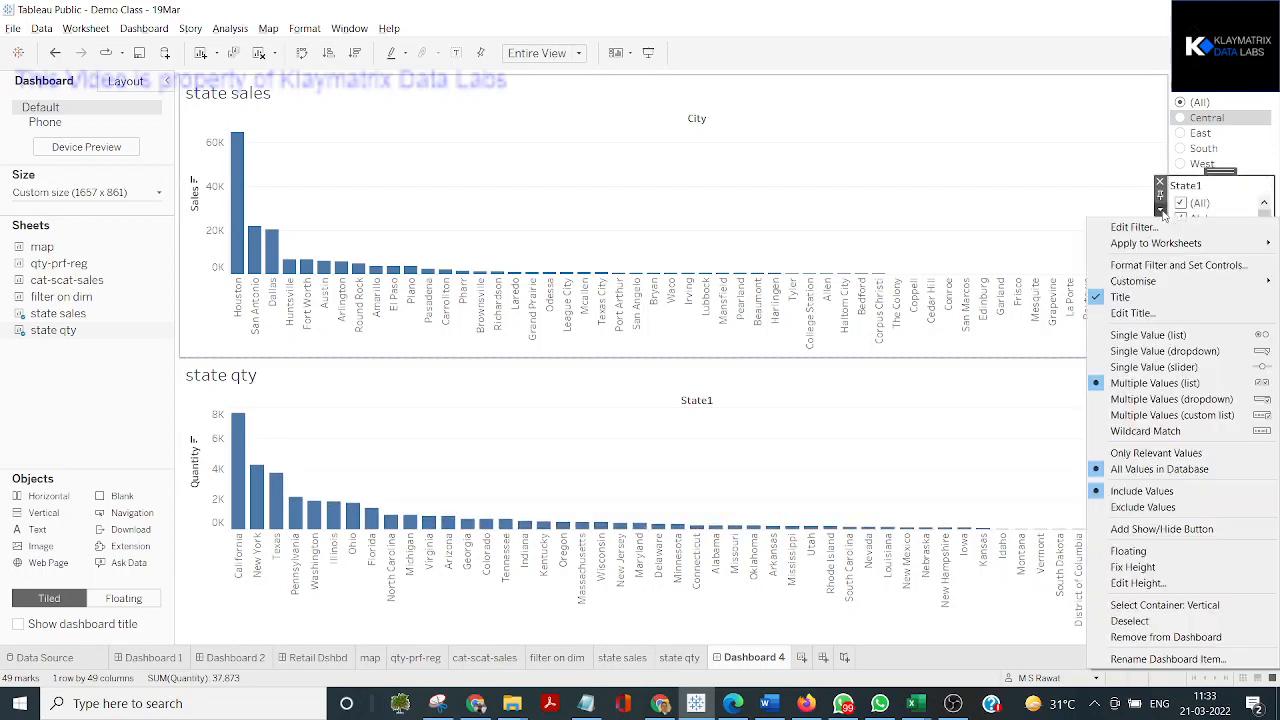
pyautogui.click(1170, 455)
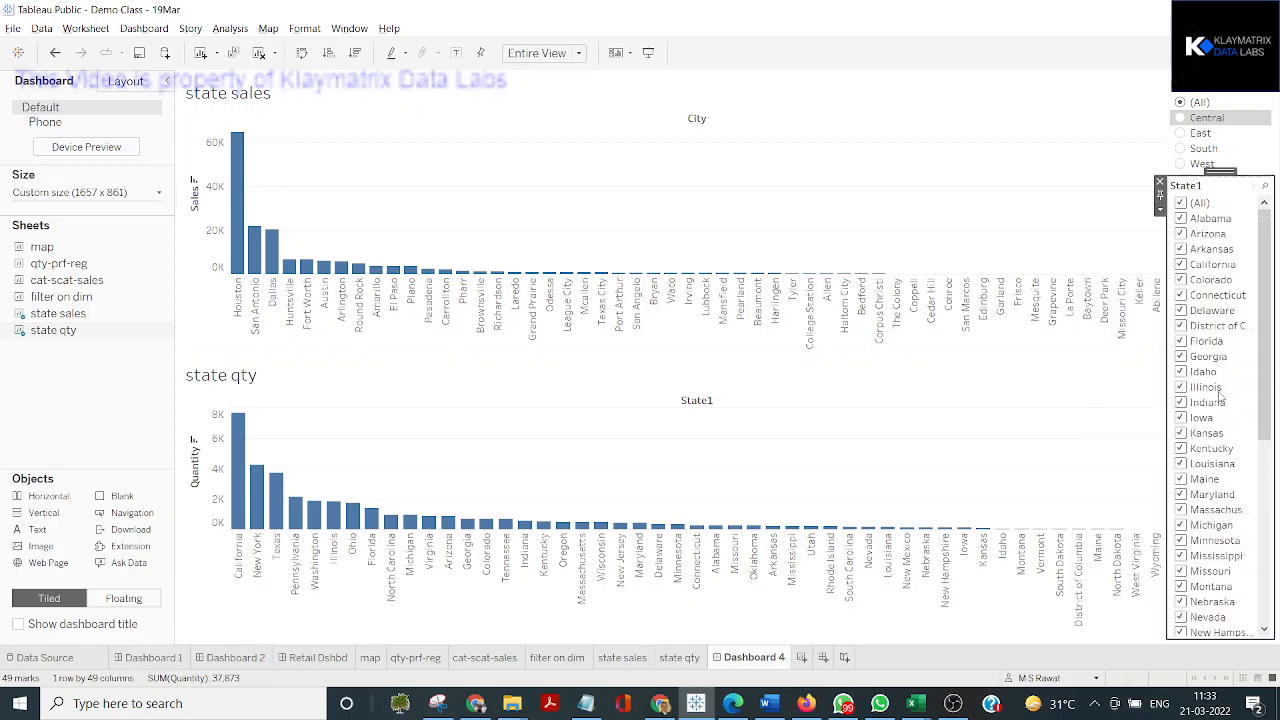
pyautogui.click(1181, 118)
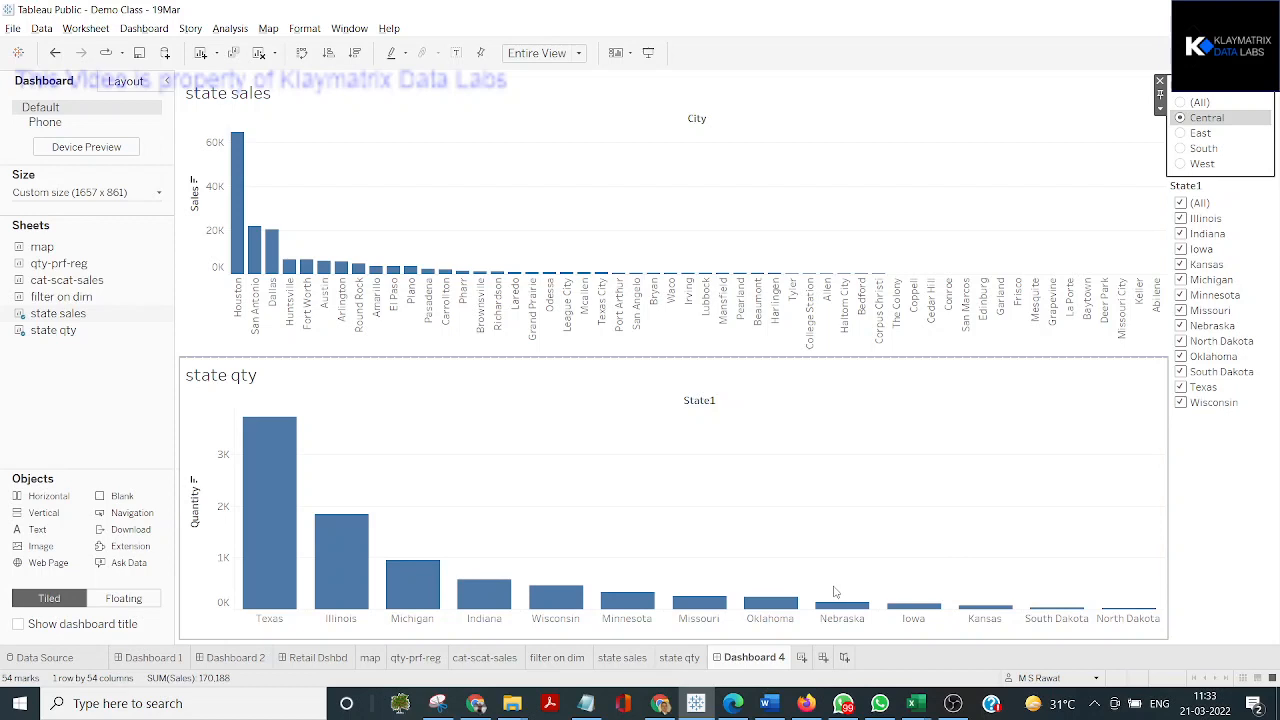
# On the state qty worksheet, add the State1 filter to context
pyautogui.click(679, 657)
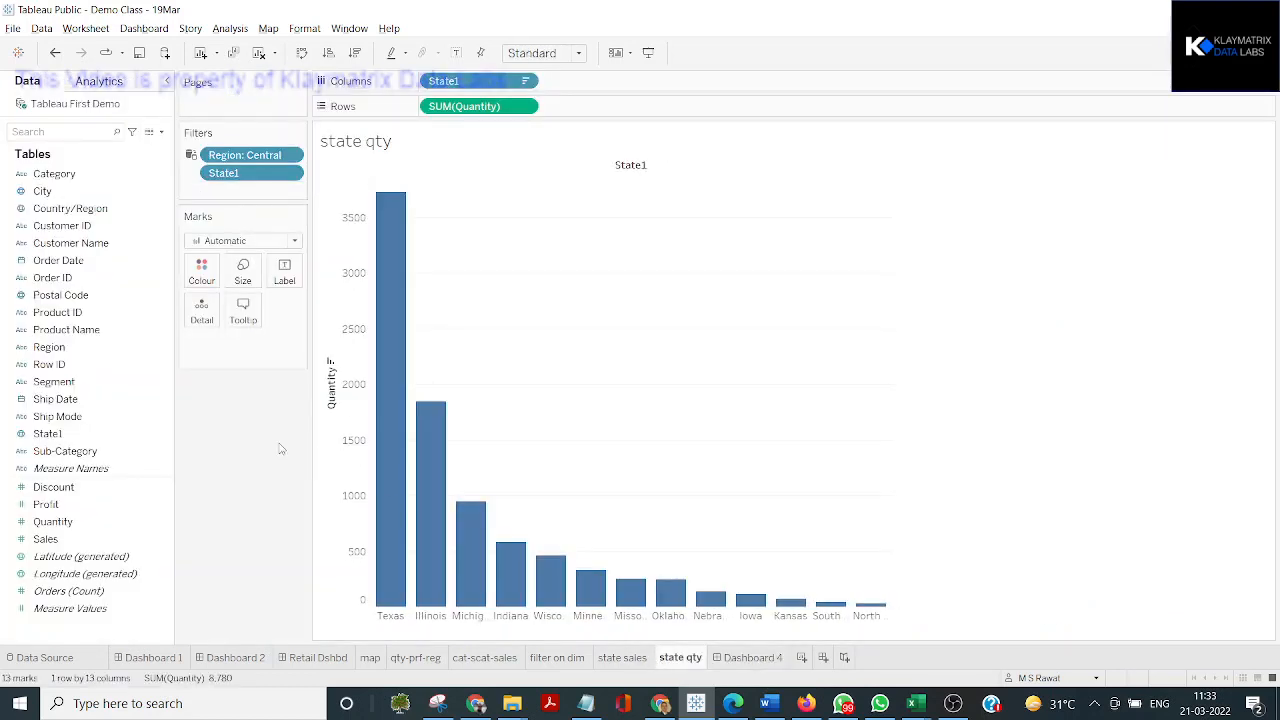
pyautogui.click(290, 175)
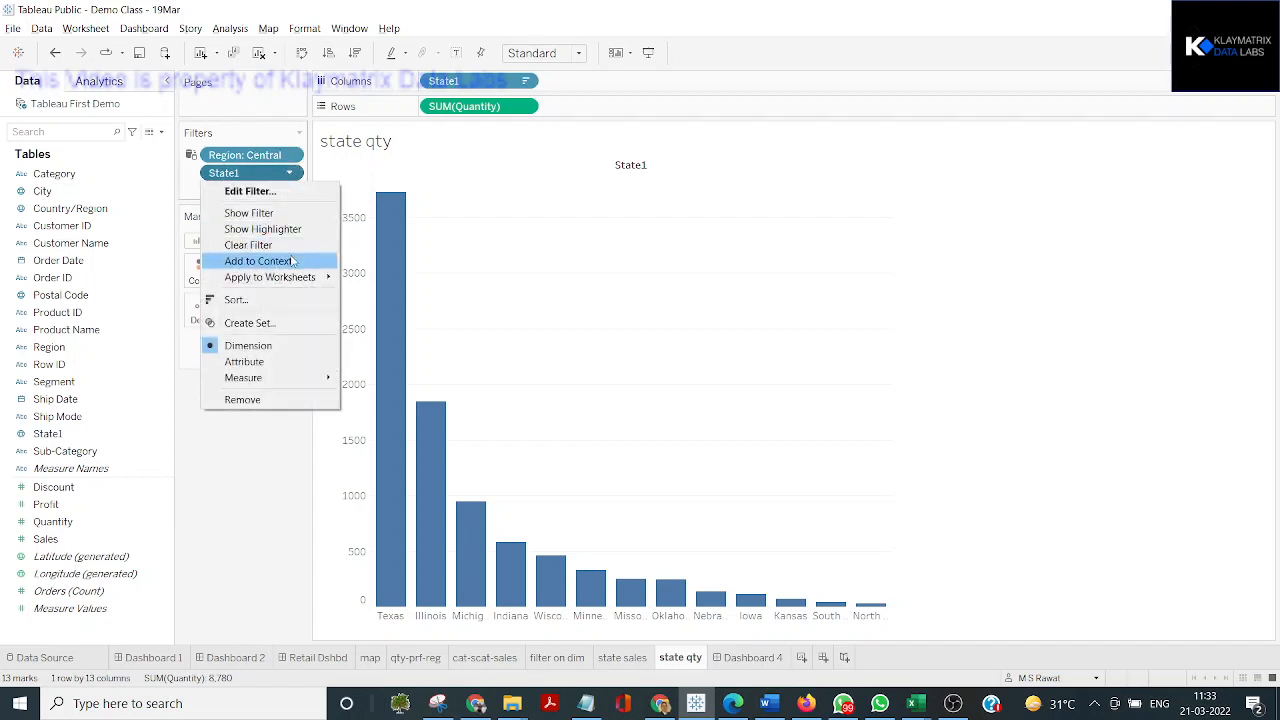
pyautogui.click(291, 261)
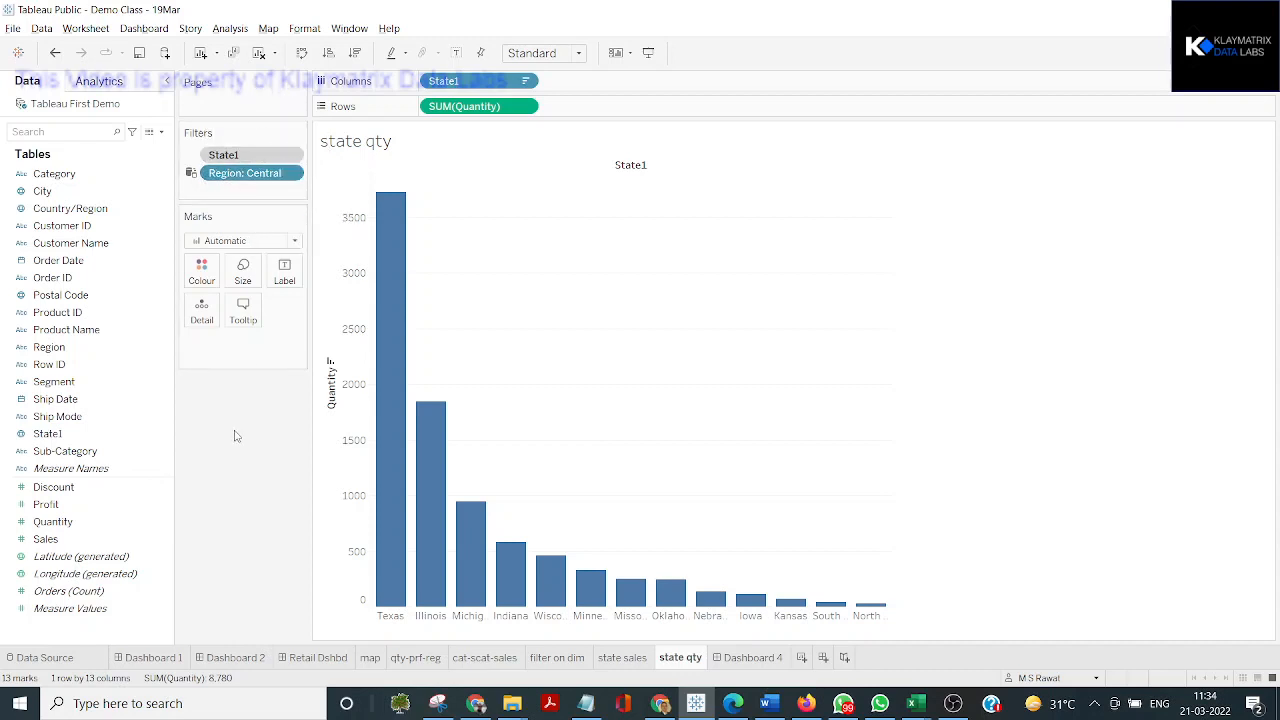
pyautogui.press('ctrl')
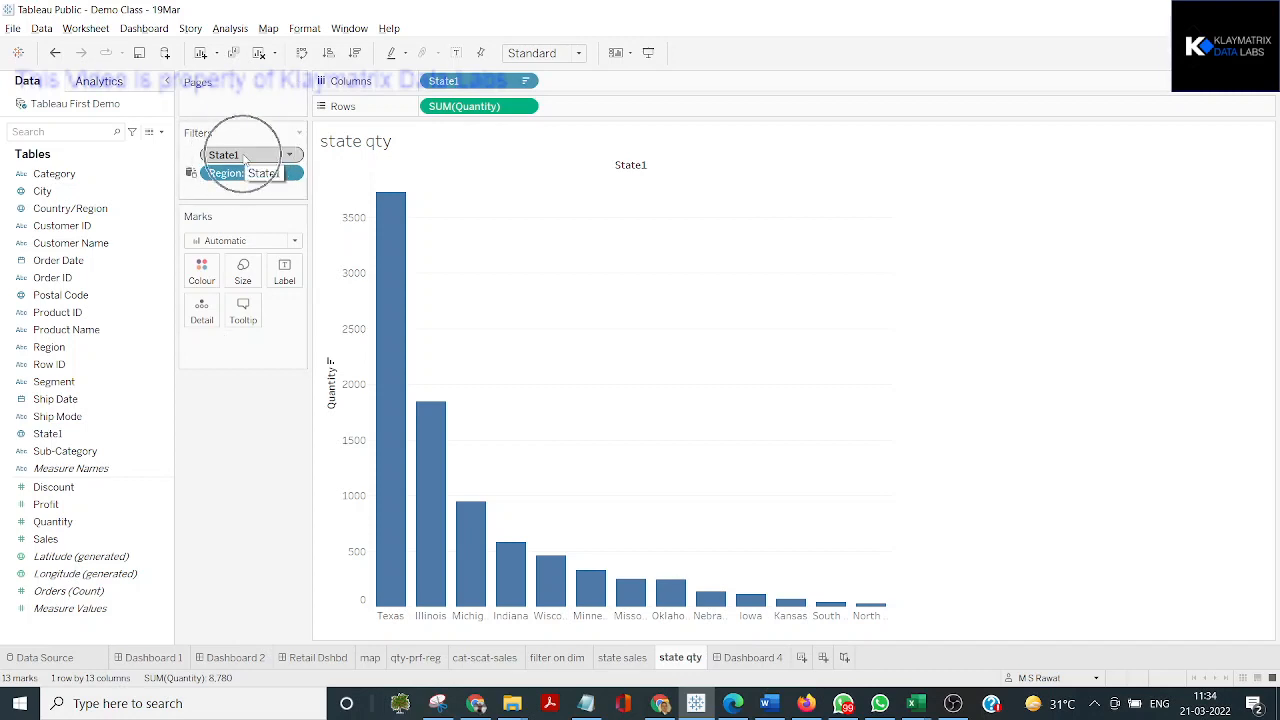
pyautogui.press('ctrl')
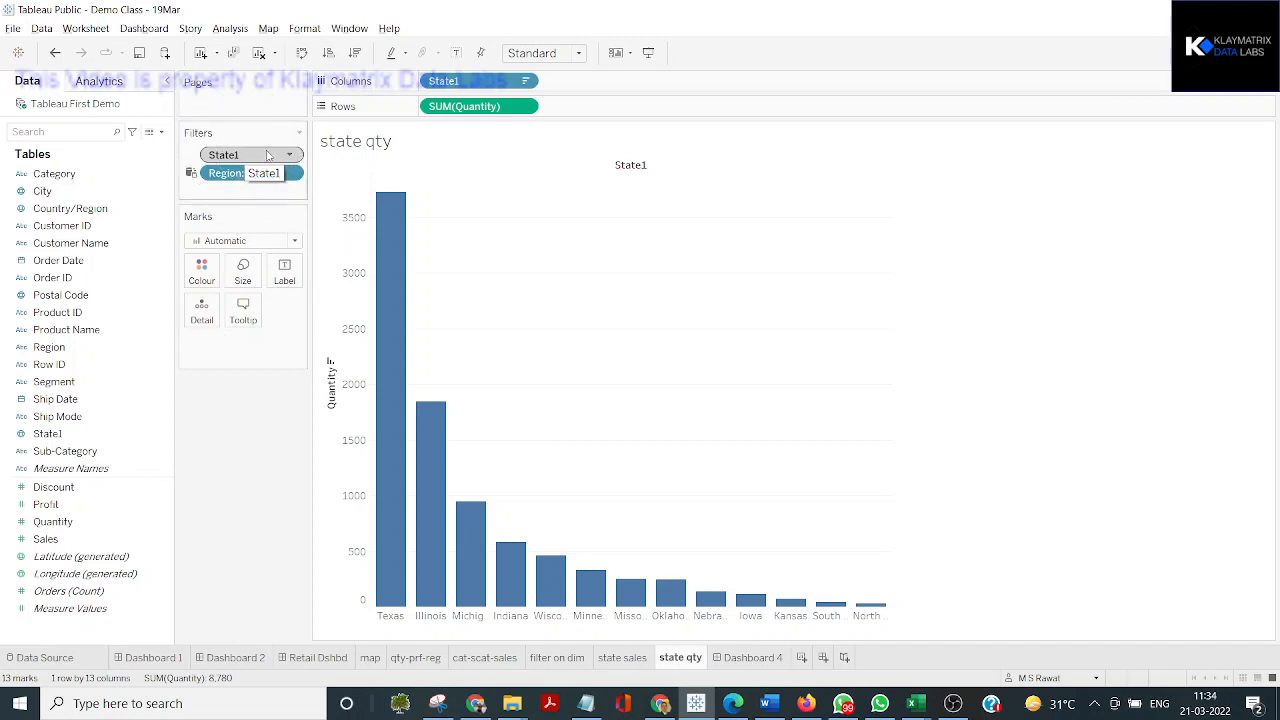
pyautogui.press('ctrl')
pyautogui.press('ctrl')
pyautogui.press('ctrl')
pyautogui.press('ctrl')
pyautogui.press('ctrl')
pyautogui.press('ctrl')
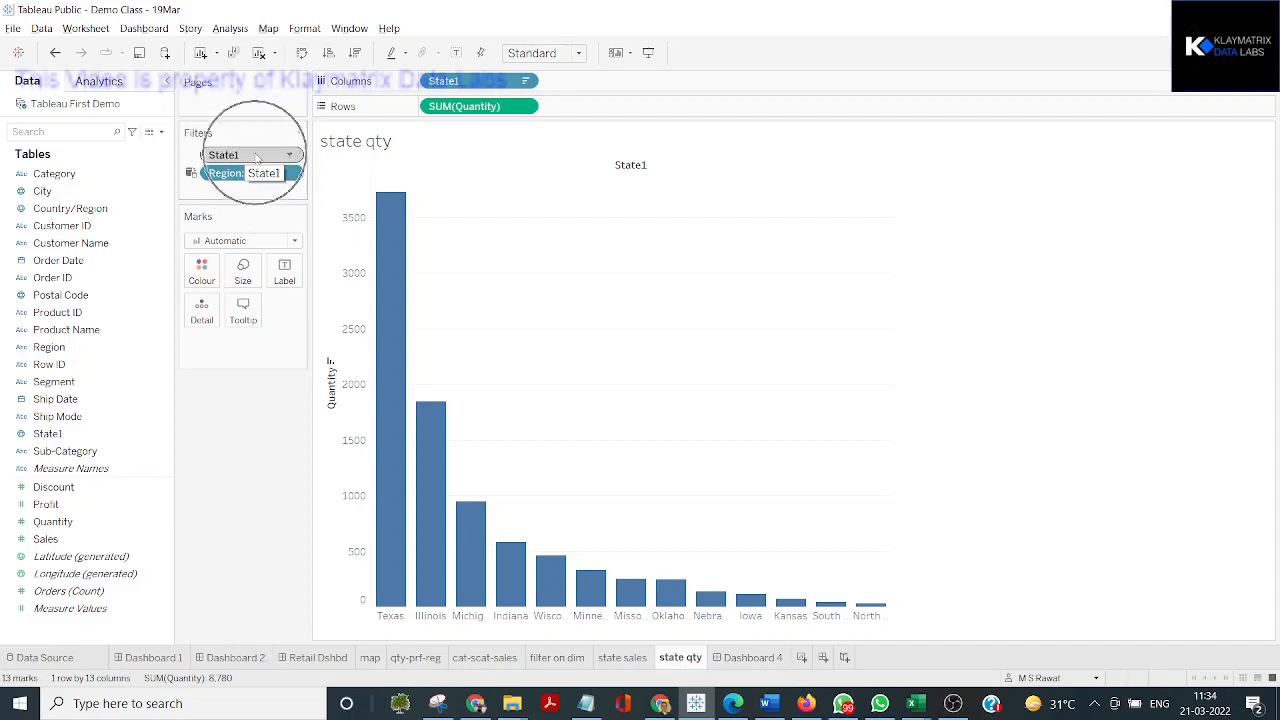
pyautogui.press('ctrl')
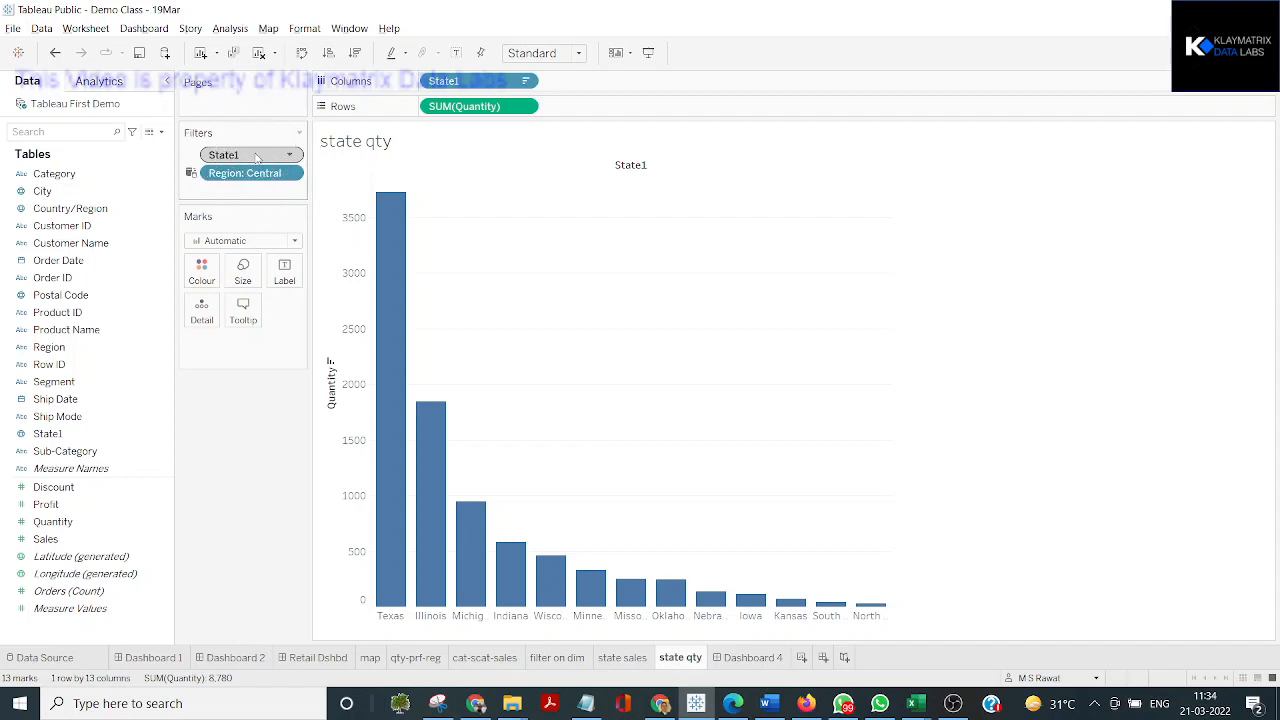
# Examine the context options of the State1 and Region filters on the state qty worksheet
pyautogui.click(289, 155)
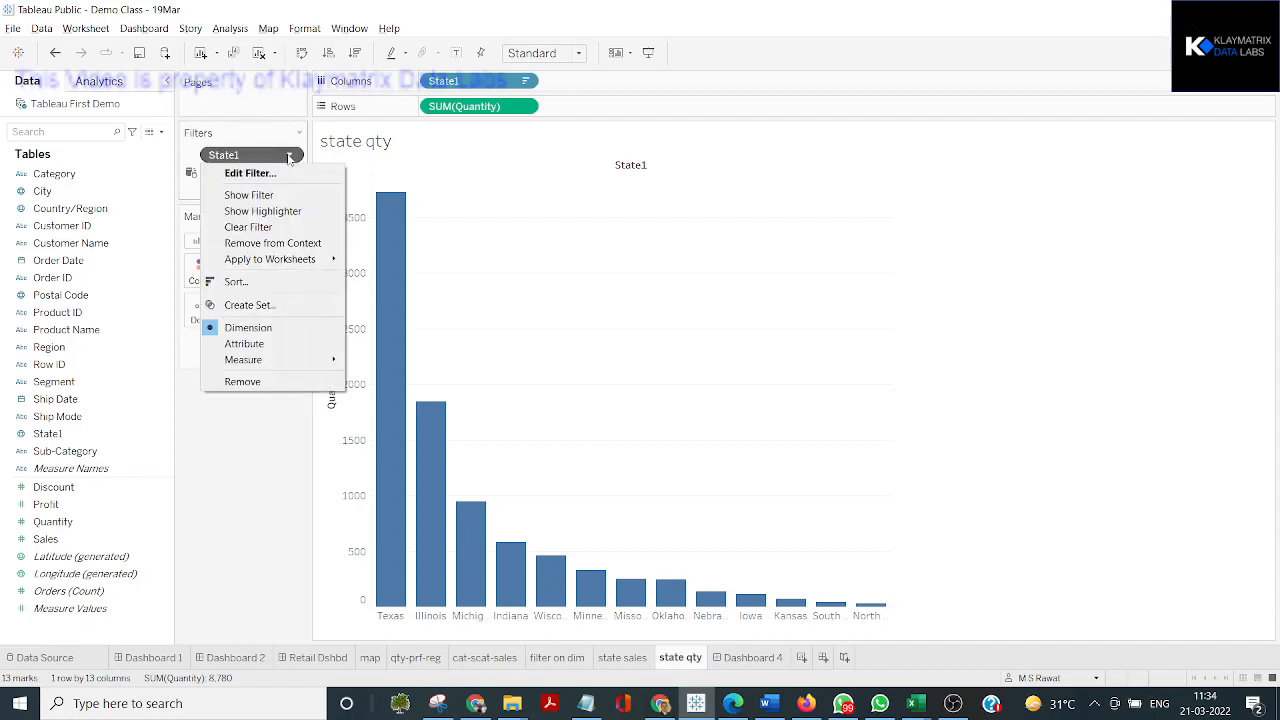
pyautogui.press('Escape')
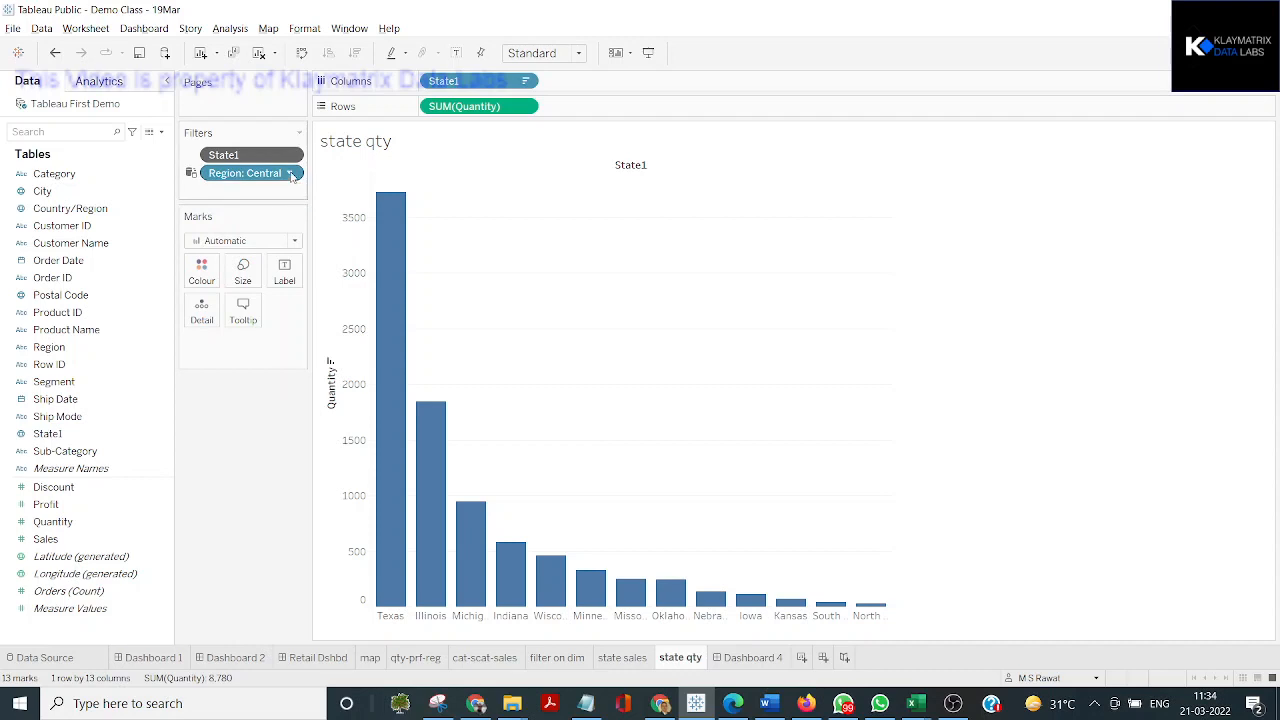
pyautogui.click(289, 173)
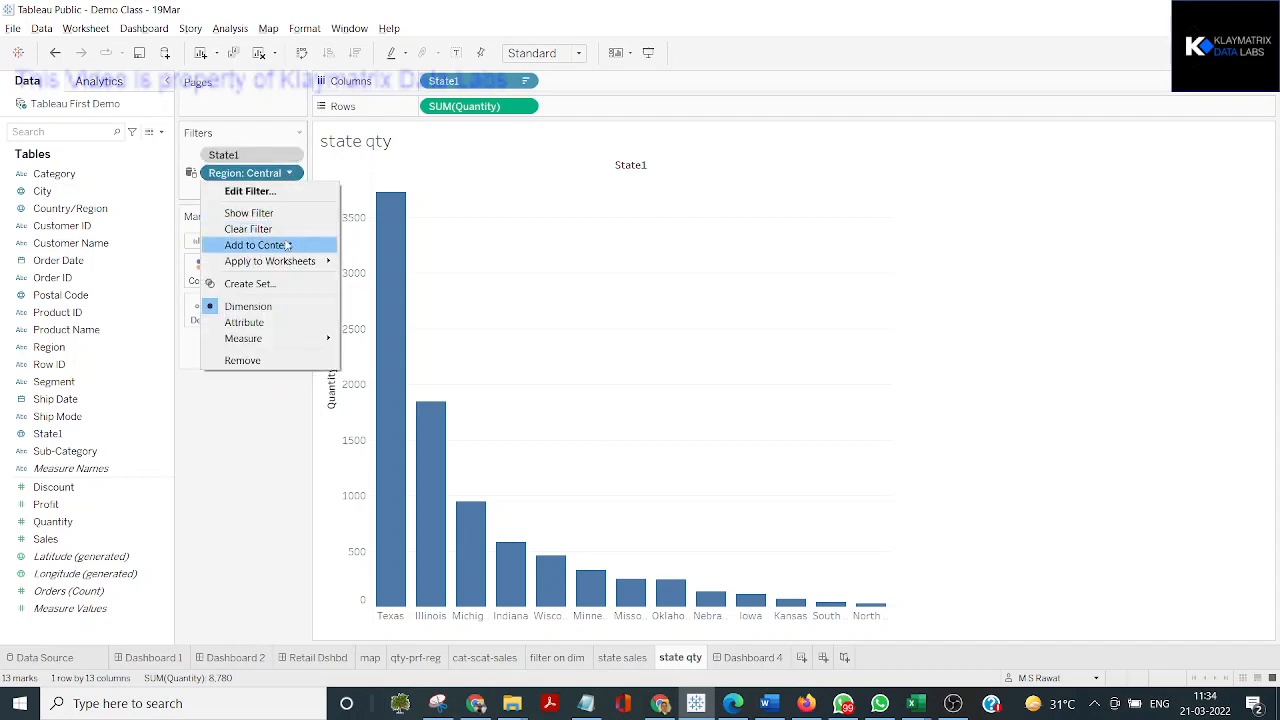
pyautogui.click(287, 245)
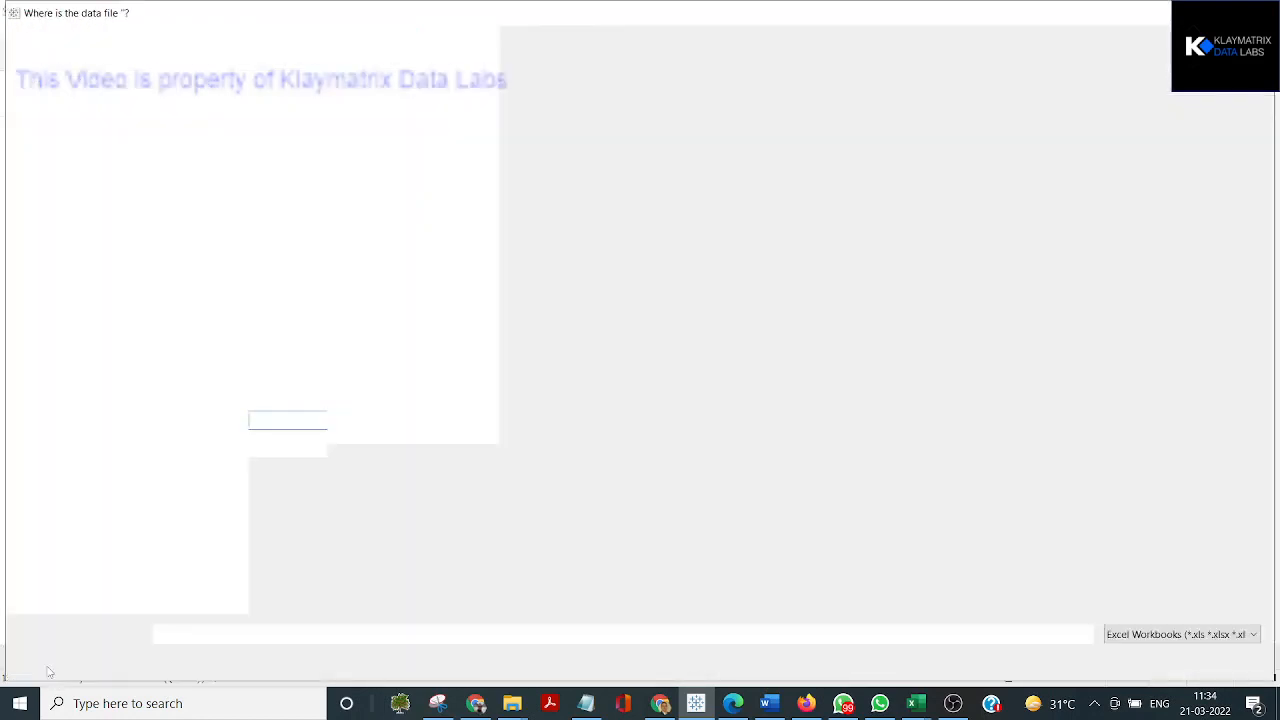
# Try to open the workbook's data source page, dismissing the data file selection each time
pyautogui.press('Escape')
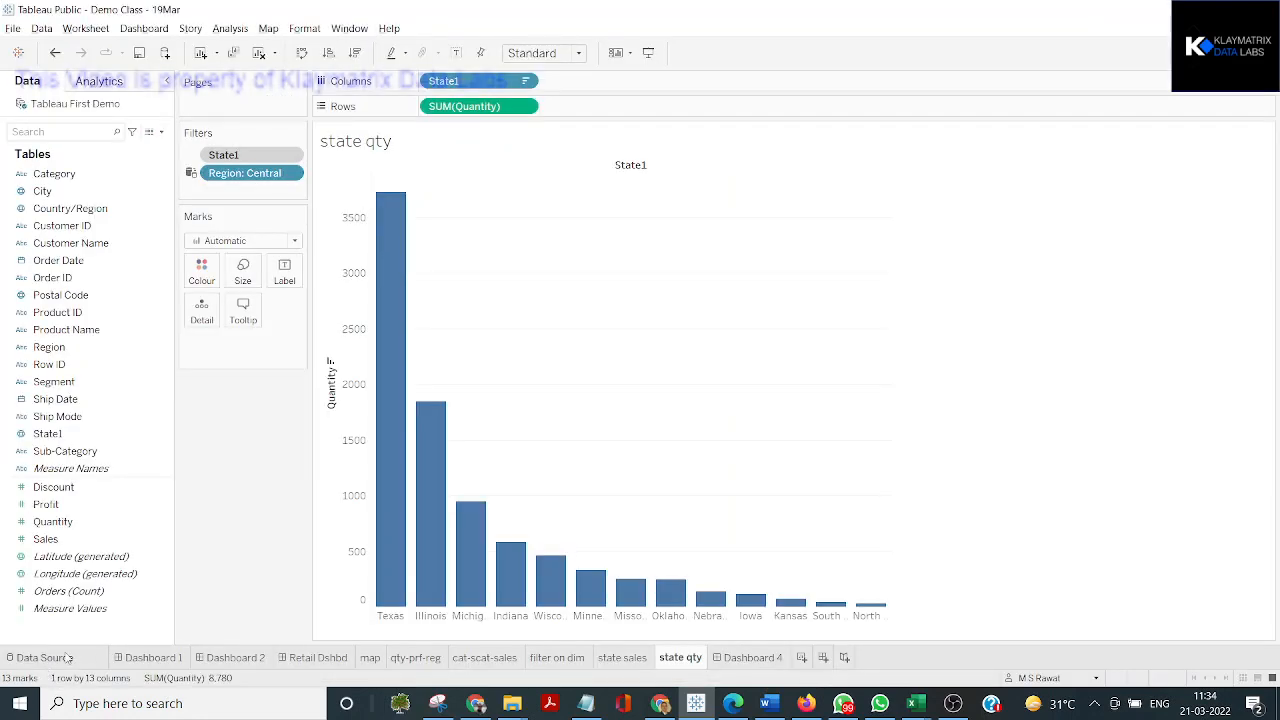
pyautogui.click(68, 659)
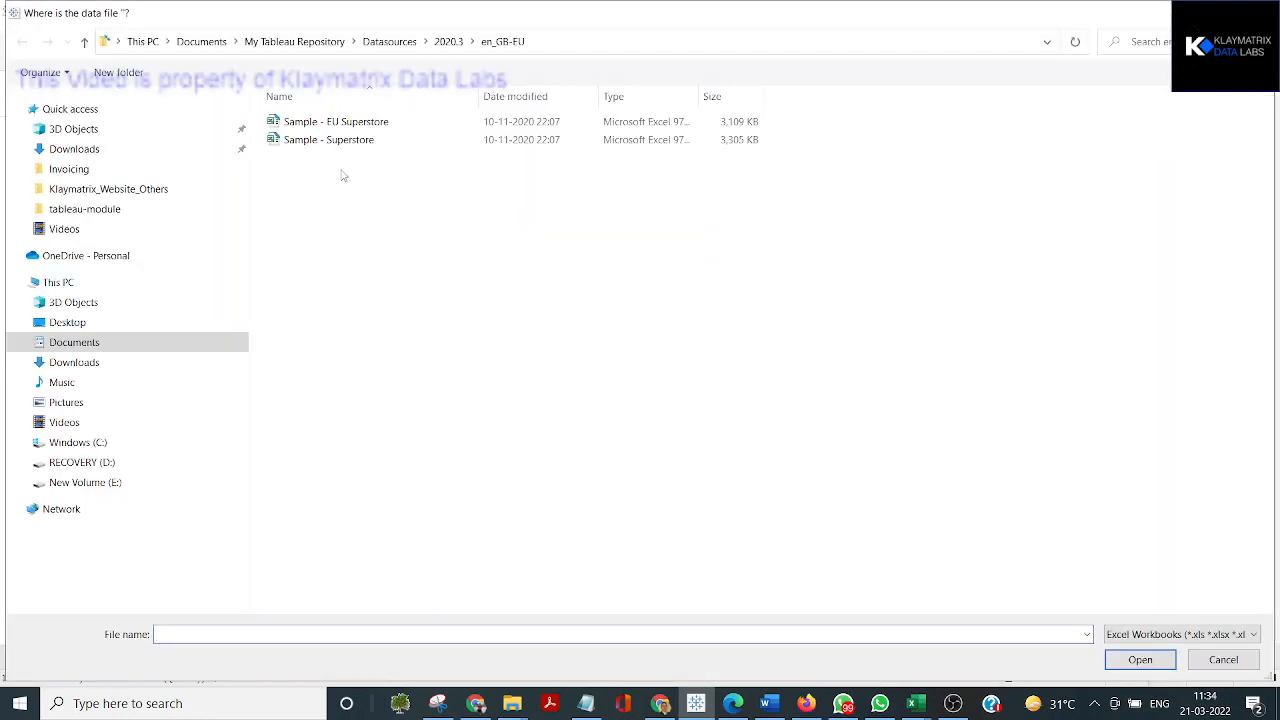
pyautogui.press('Escape')
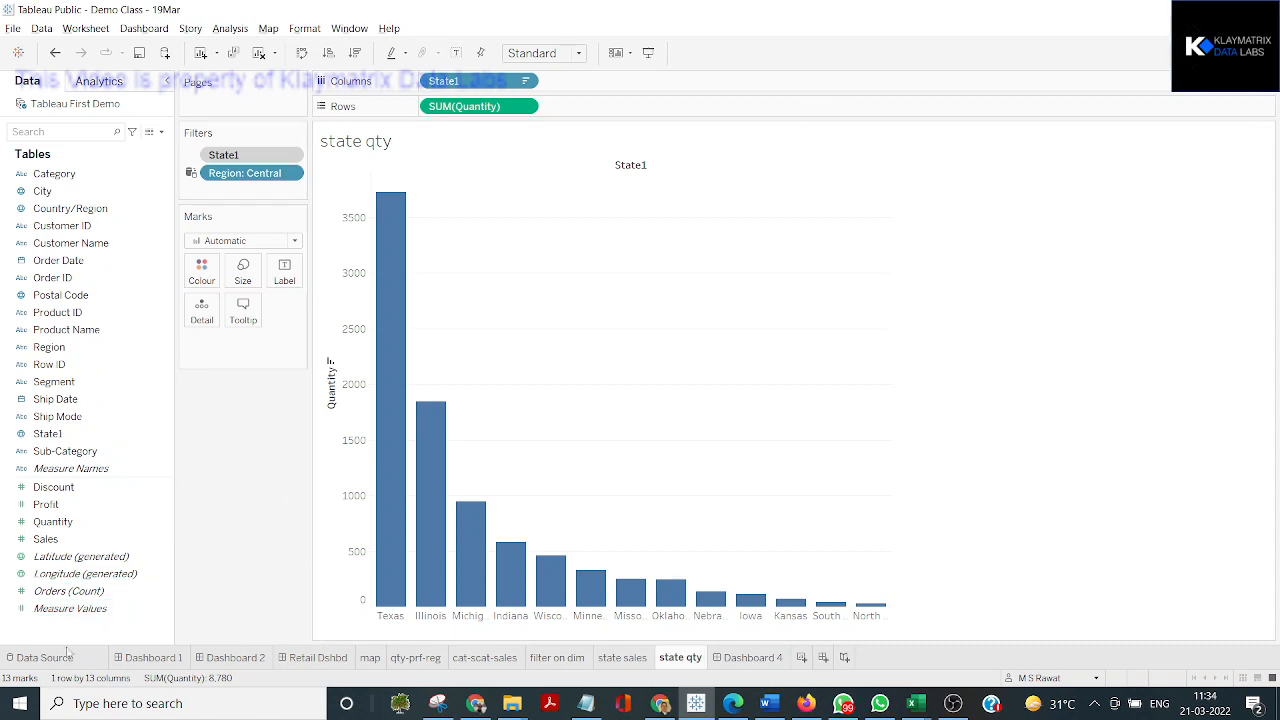
pyautogui.click(62, 658)
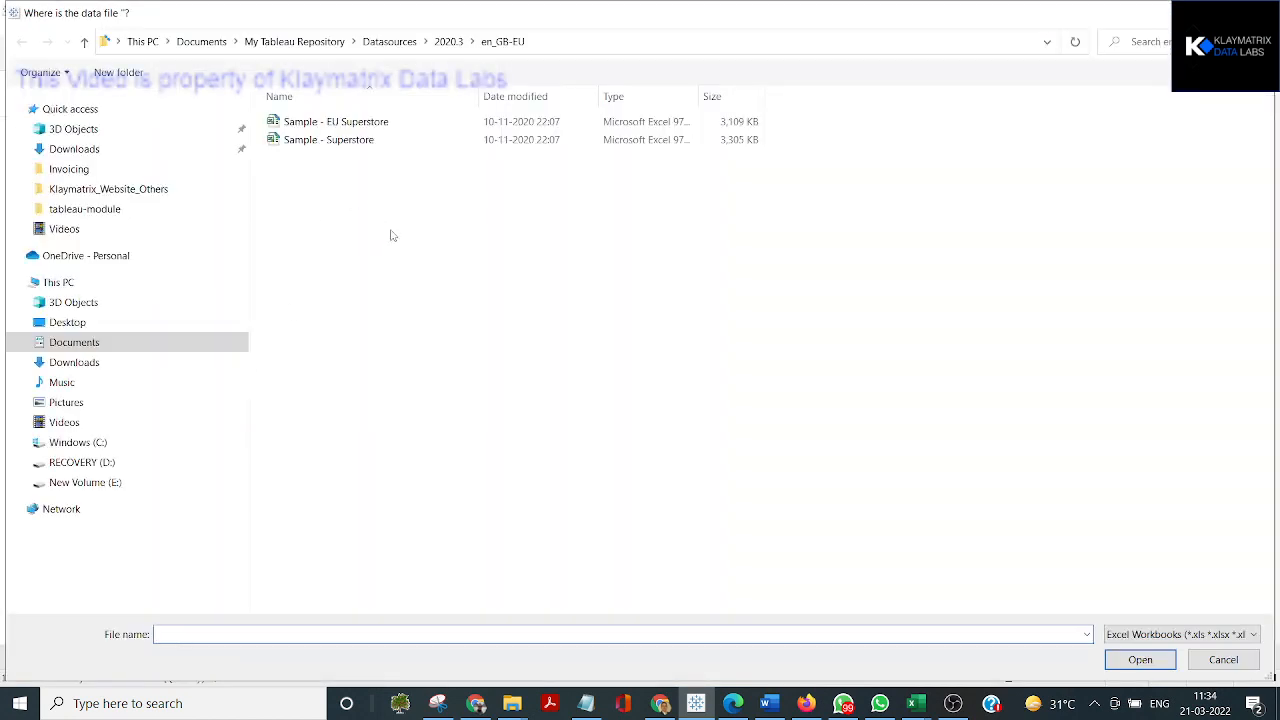
pyautogui.press('Escape')
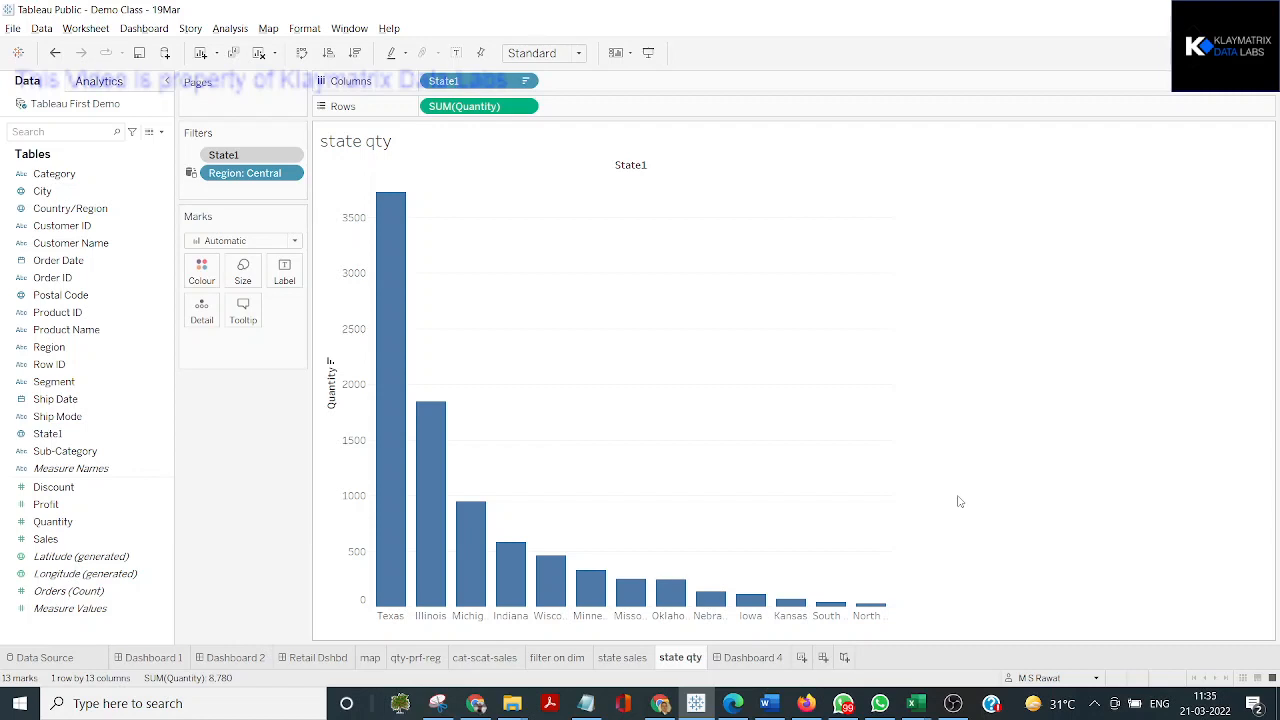
pyautogui.click(954, 704)
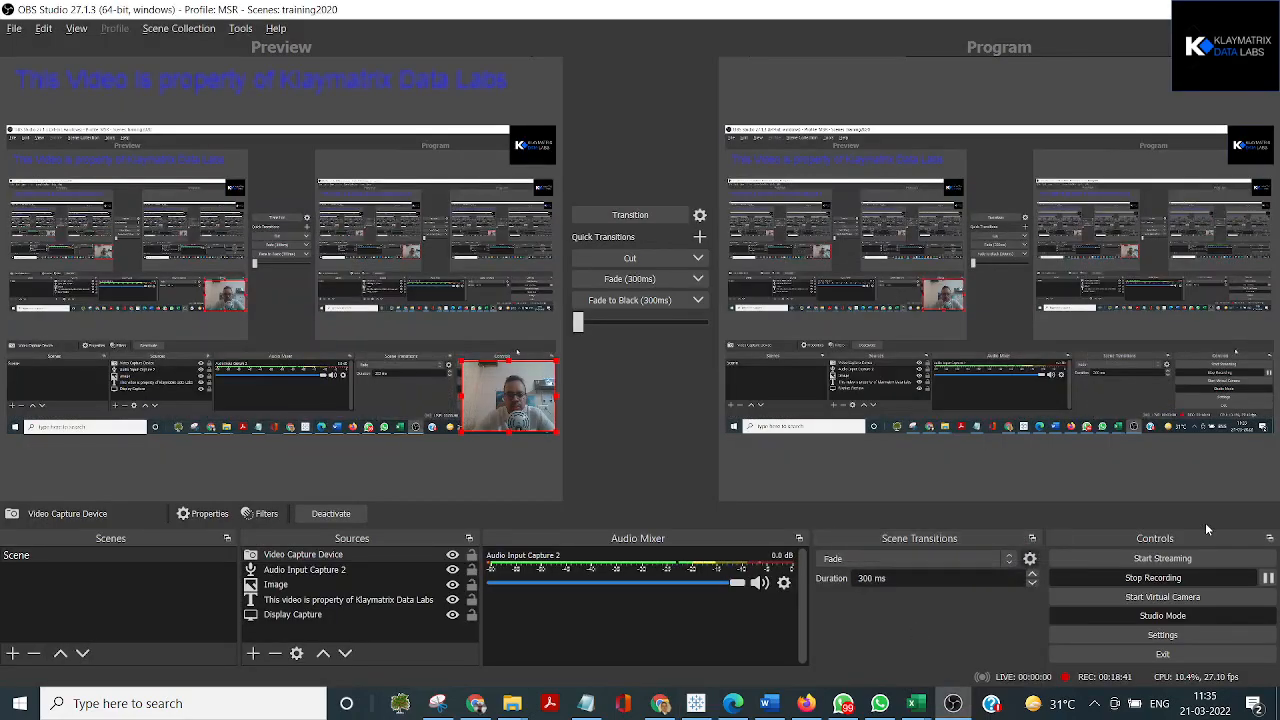